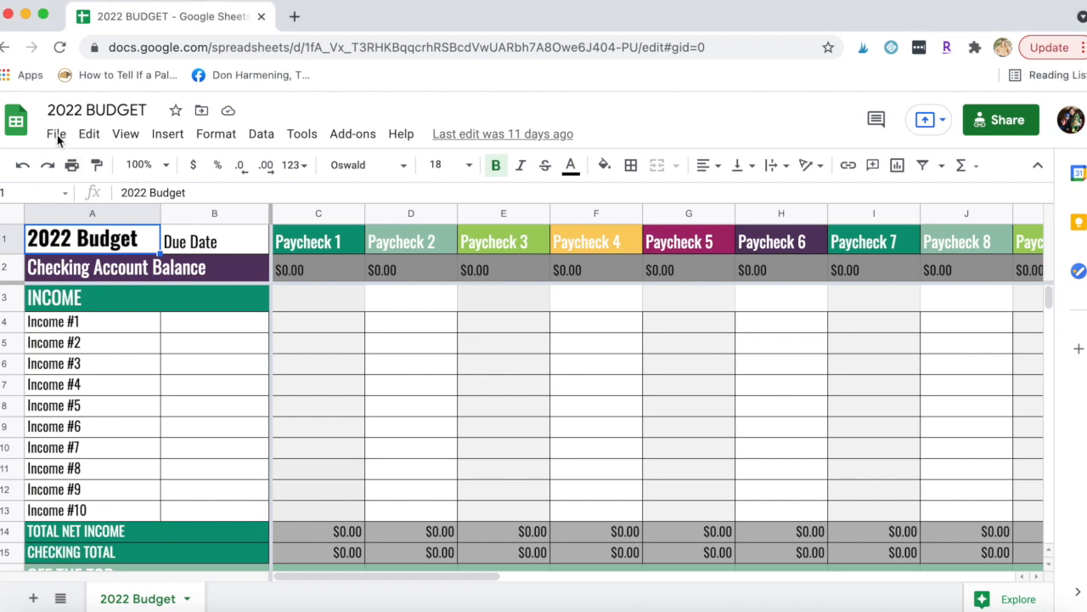
# Step: Make a copy of the 2022 BUDGET spreadsheet in My Drive, named DEMO BUDGET
pyautogui.click(56, 136)
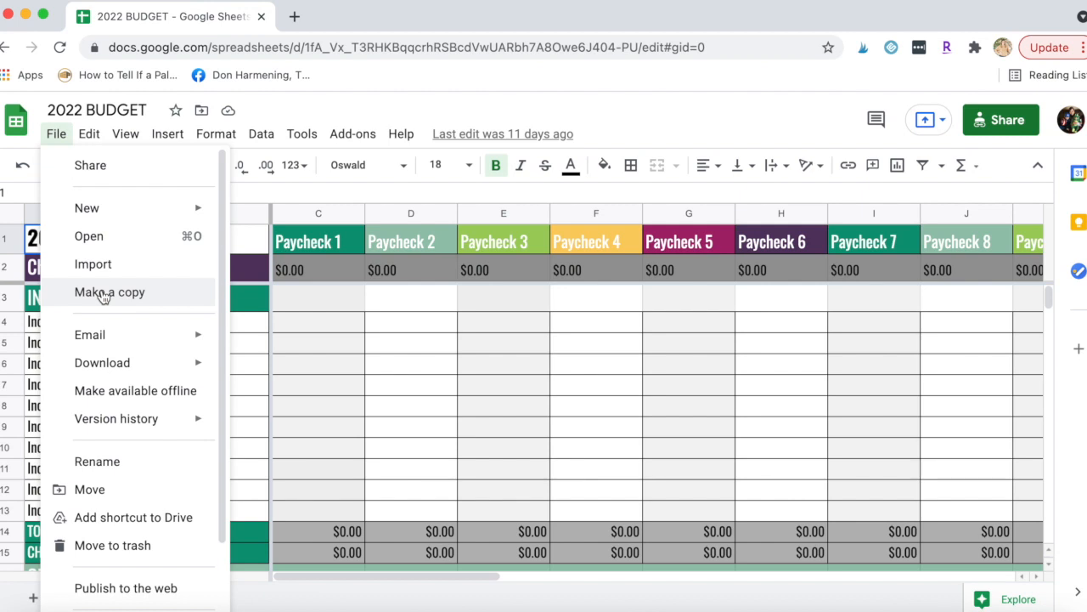
pyautogui.click(103, 293)
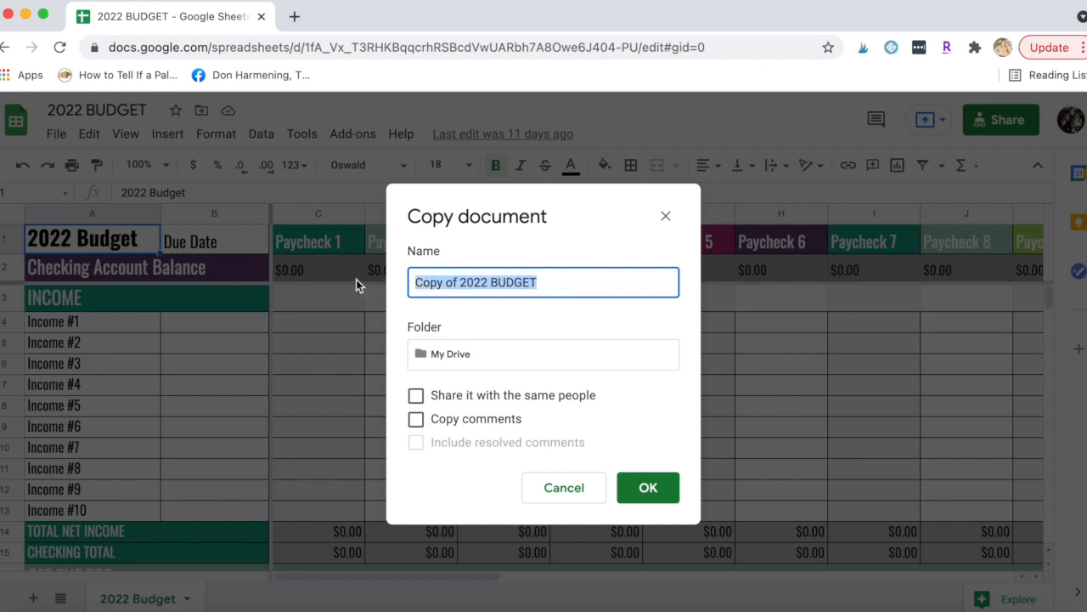
pyautogui.write('20')
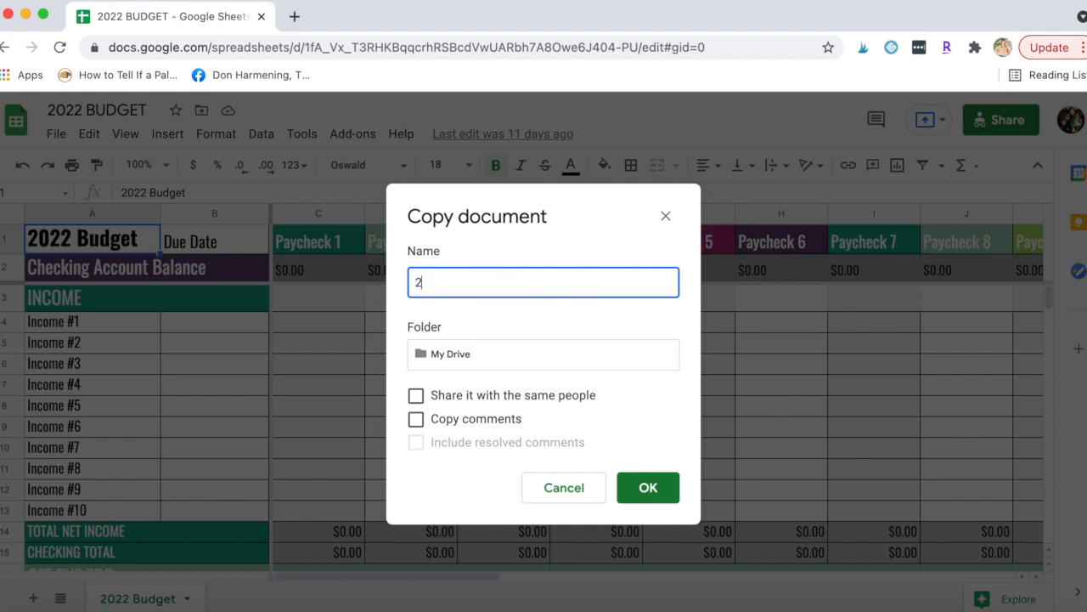
pyautogui.press('BackSpace')
pyautogui.press('BackSpace')
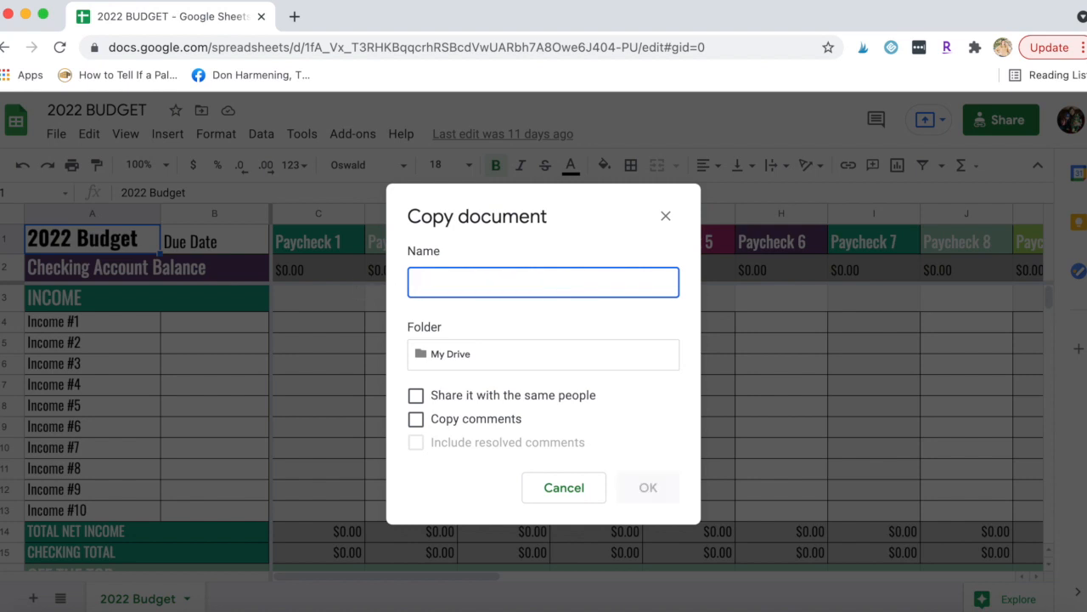
pyautogui.write('DEMO BUDGET')
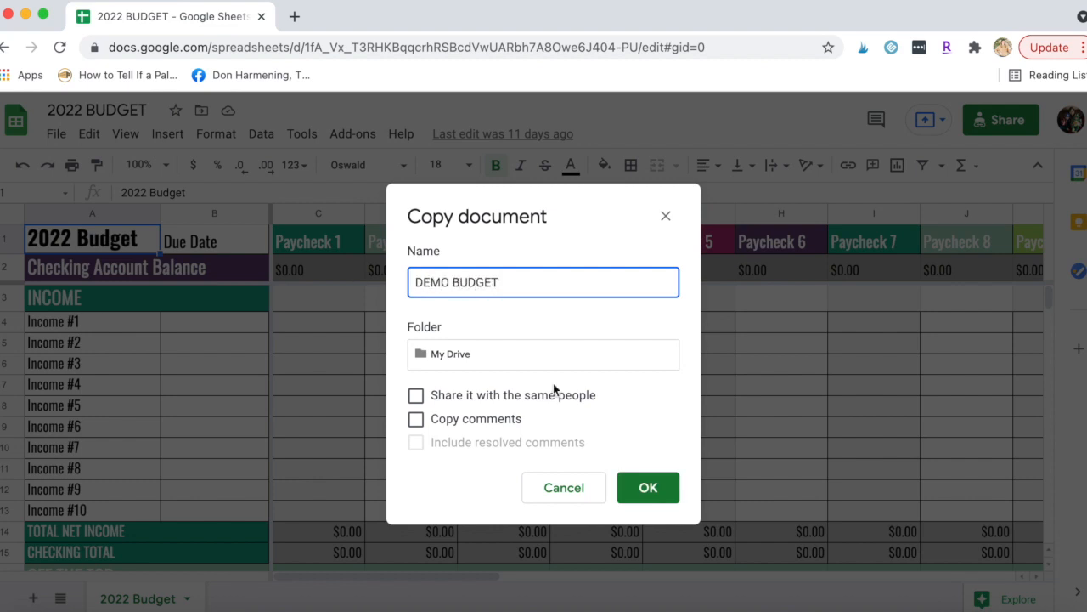
pyautogui.click(670, 487)
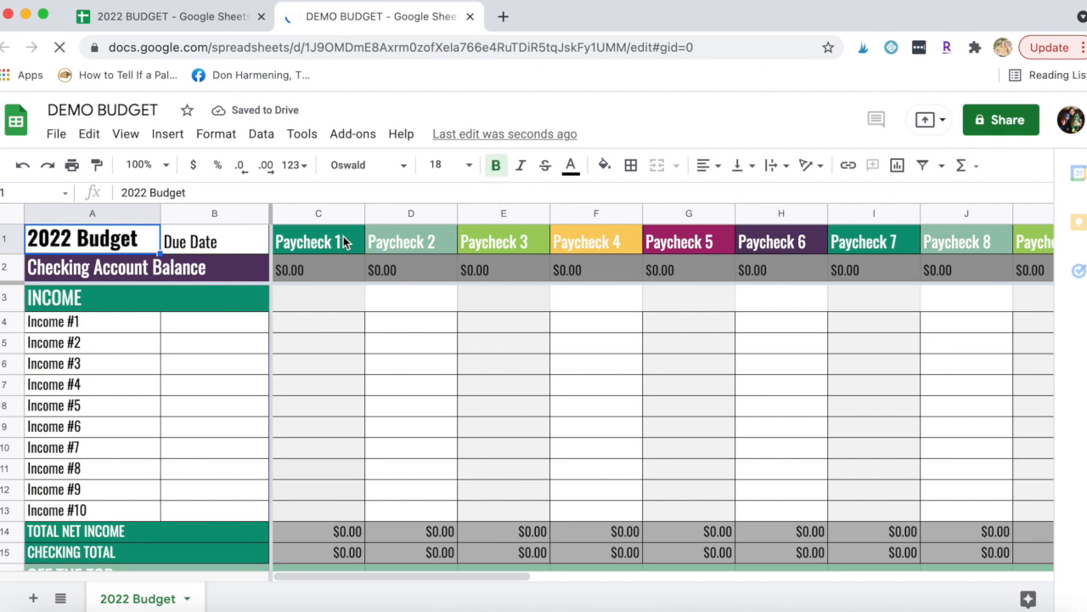
# Step: Open the sharing settings of the DEMO BUDGET copy and close them without adding anyone
pyautogui.click(1011, 132)
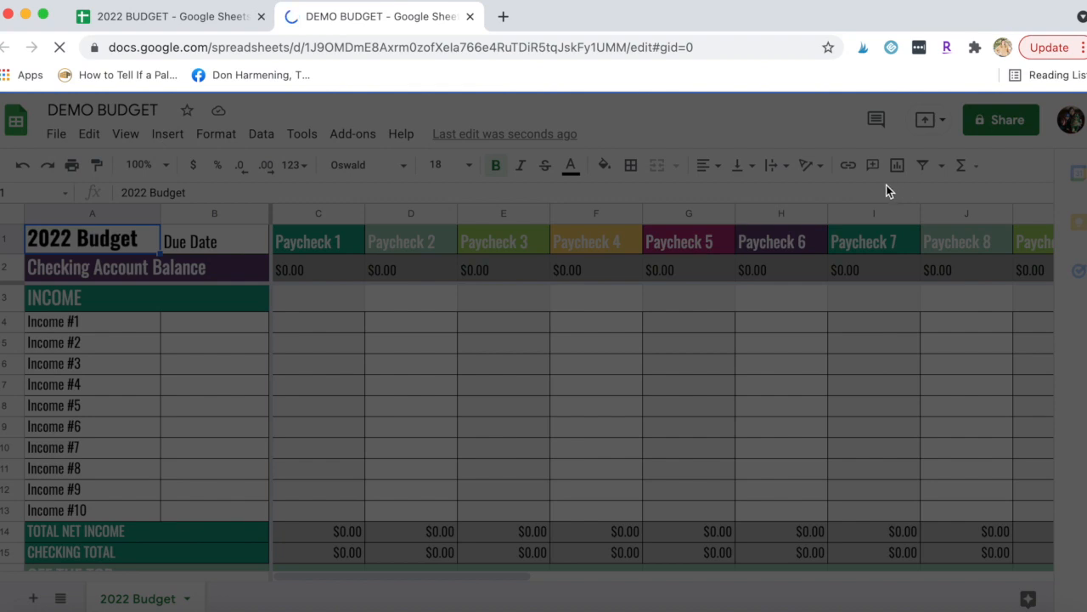
pyautogui.click(379, 273)
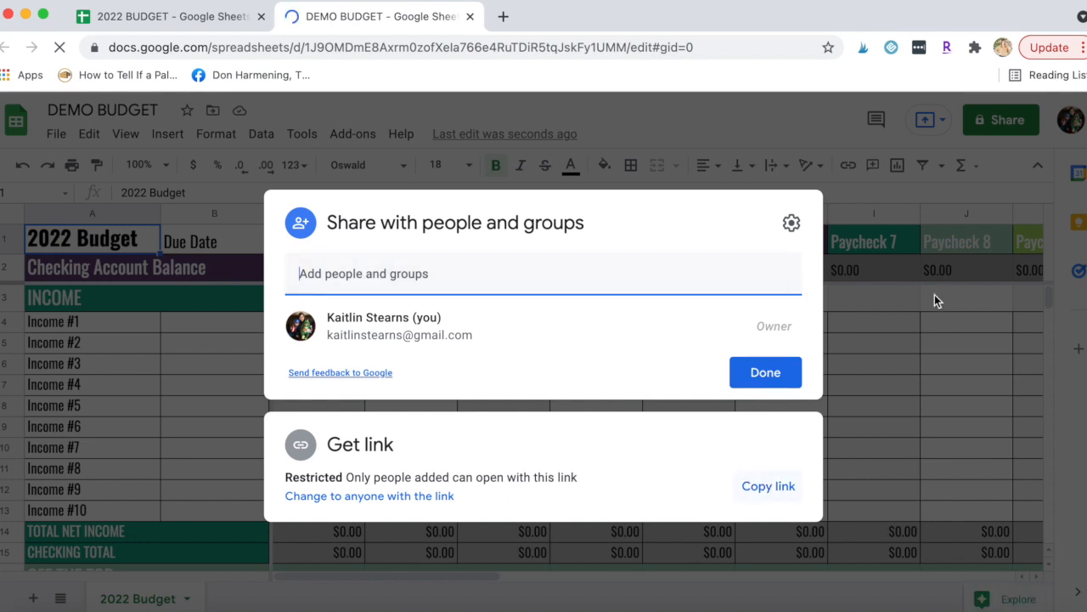
pyautogui.click(899, 335)
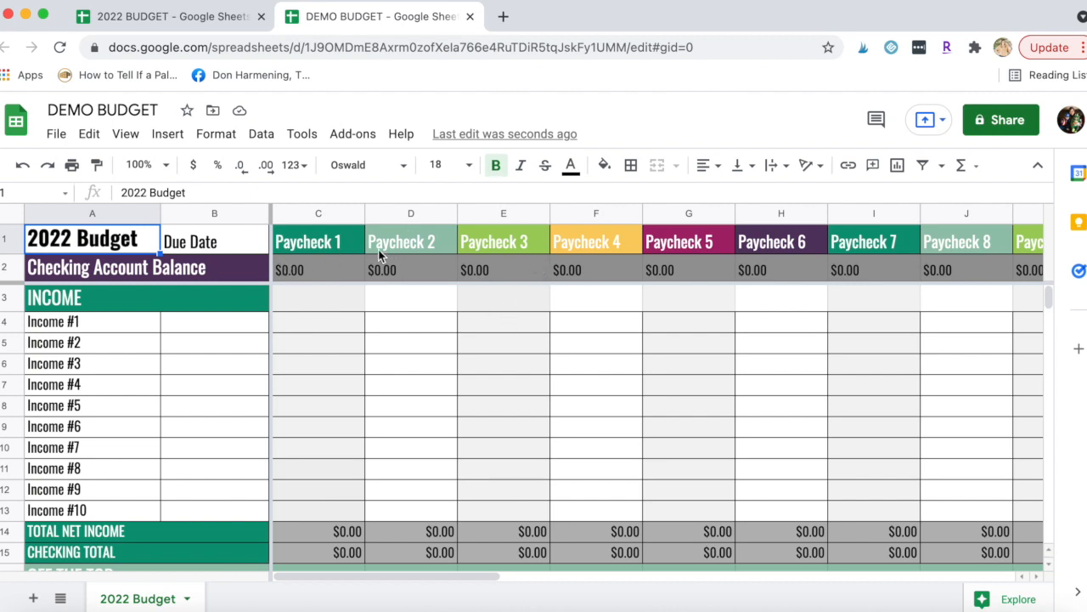
# Step: Replace the Paycheck 1 column header with the pay date "Jan. 7th"
pyautogui.hscroll(7, 409, 244)
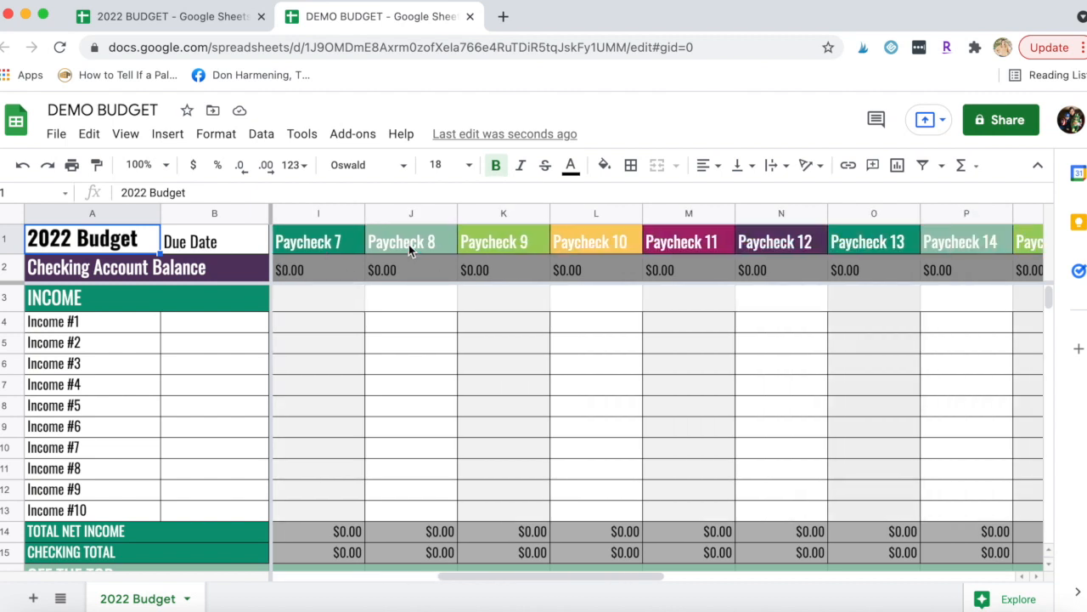
pyautogui.hscroll(9, 409, 244)
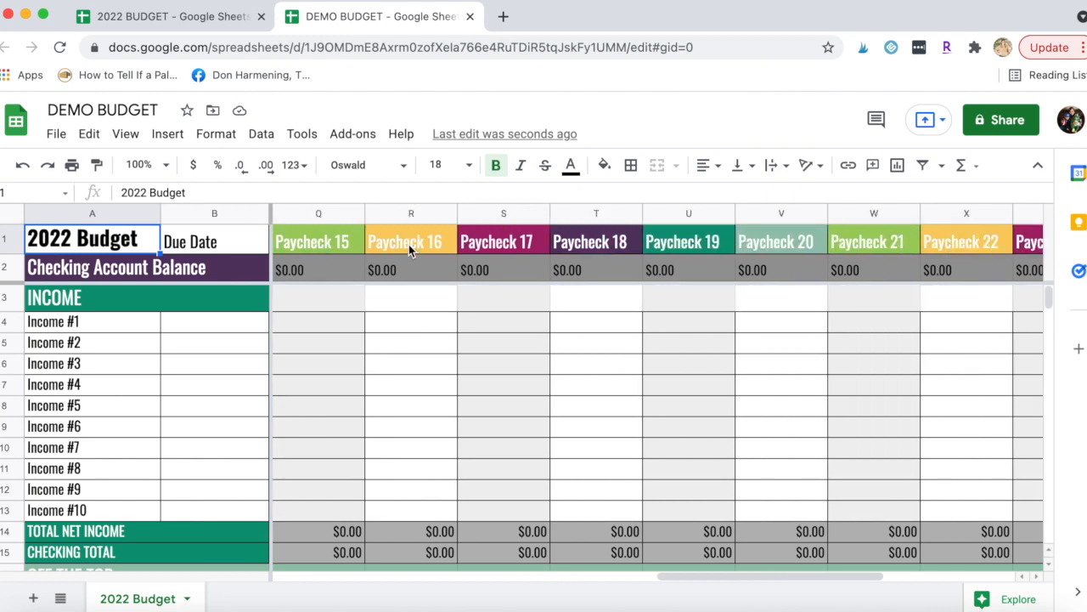
pyautogui.hscroll(3, 405, 244)
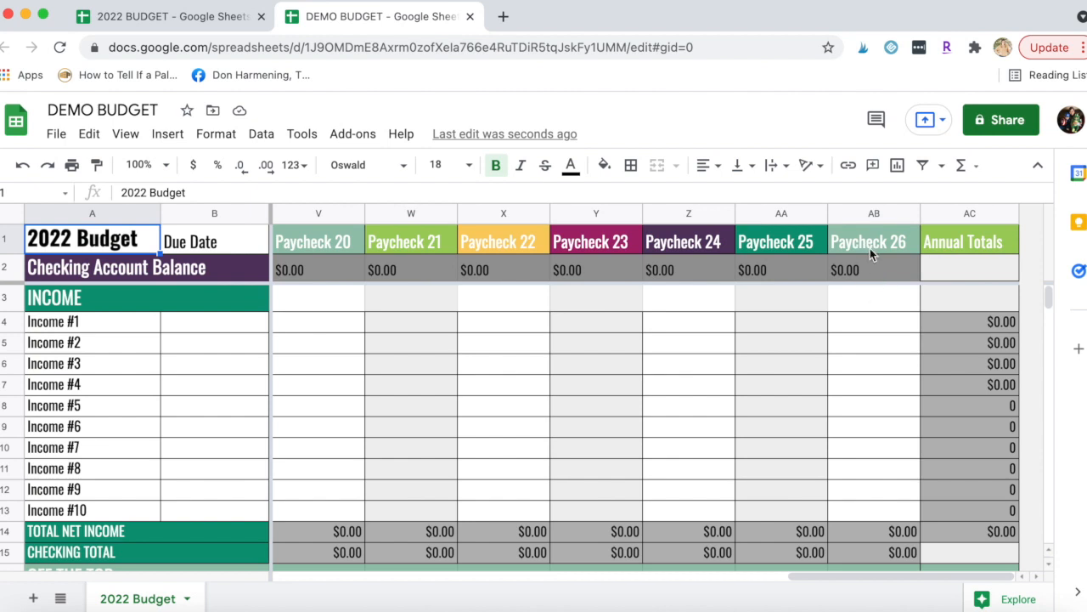
pyautogui.hscroll(-10, 487, 252)
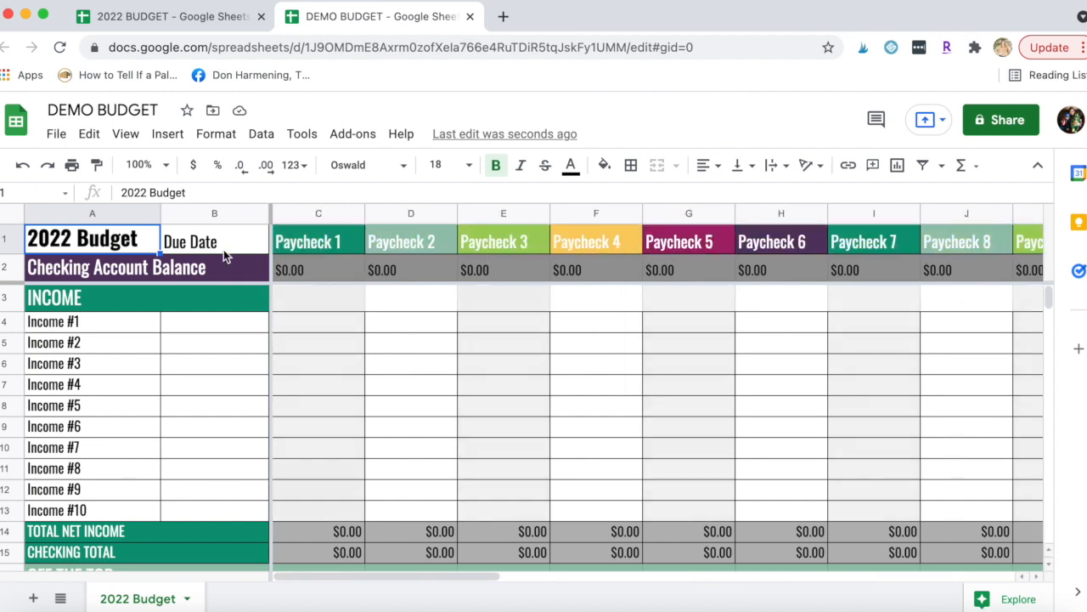
pyautogui.click(322, 246)
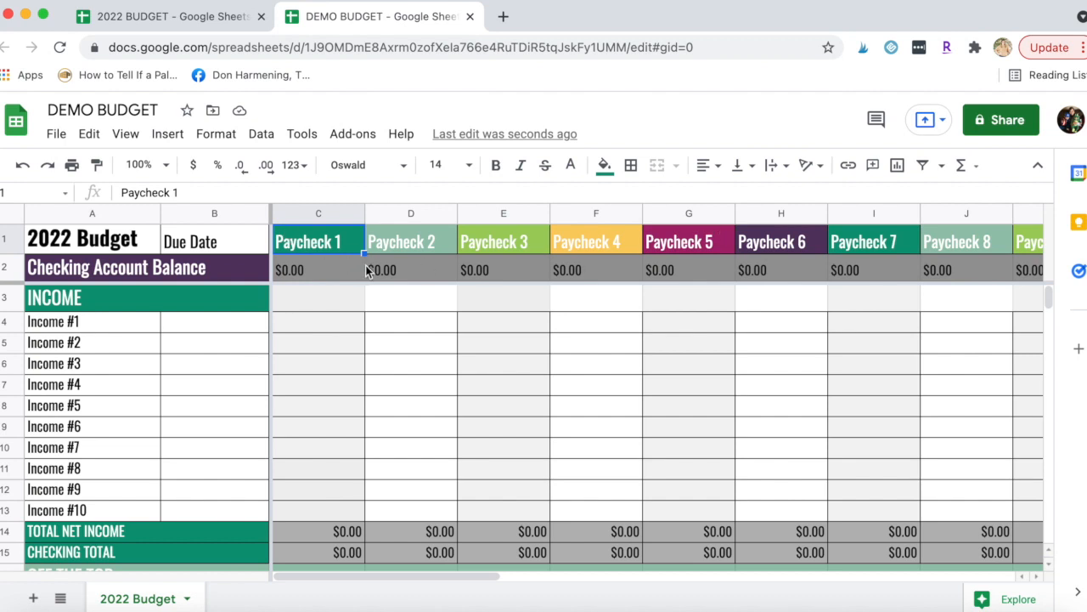
pyautogui.write('Jan. 7th')
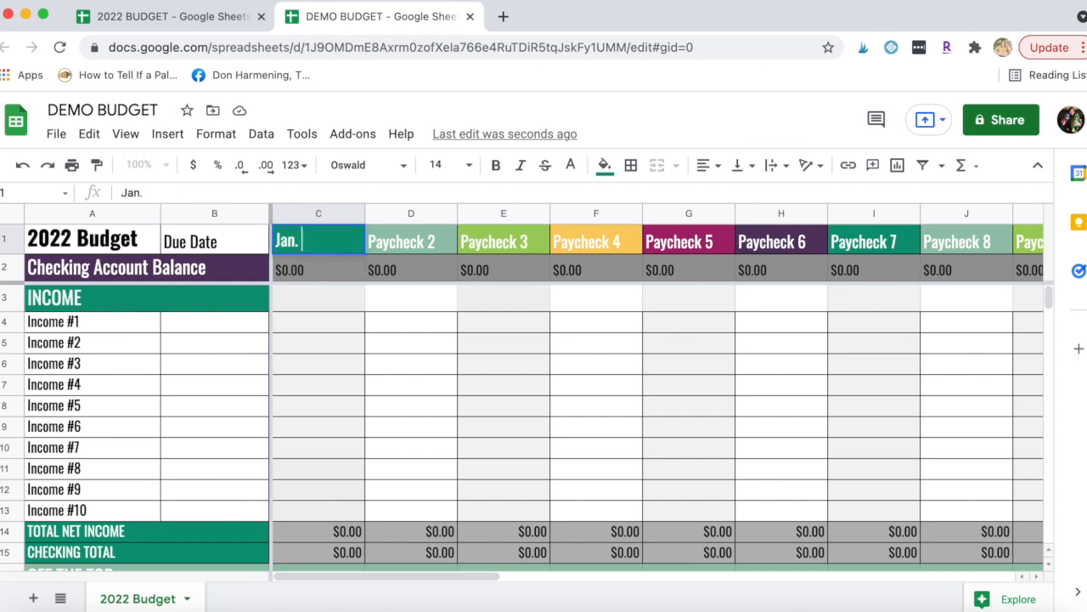
pyautogui.click(323, 341)
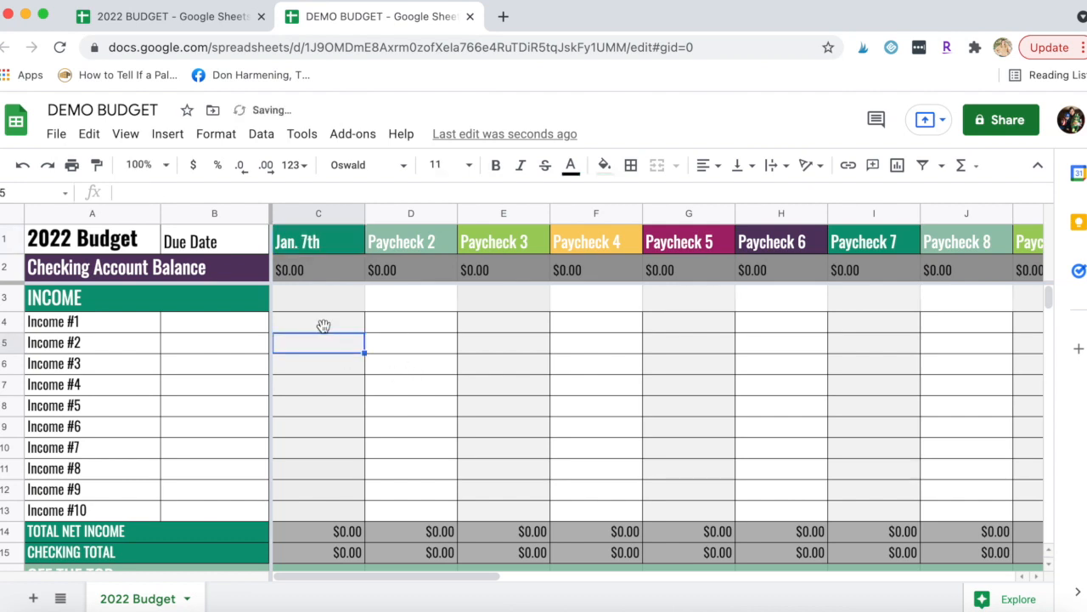
# Step: Replace the Income #1 and Income #2 labels with the first names of the two earners
pyautogui.click(103, 323)
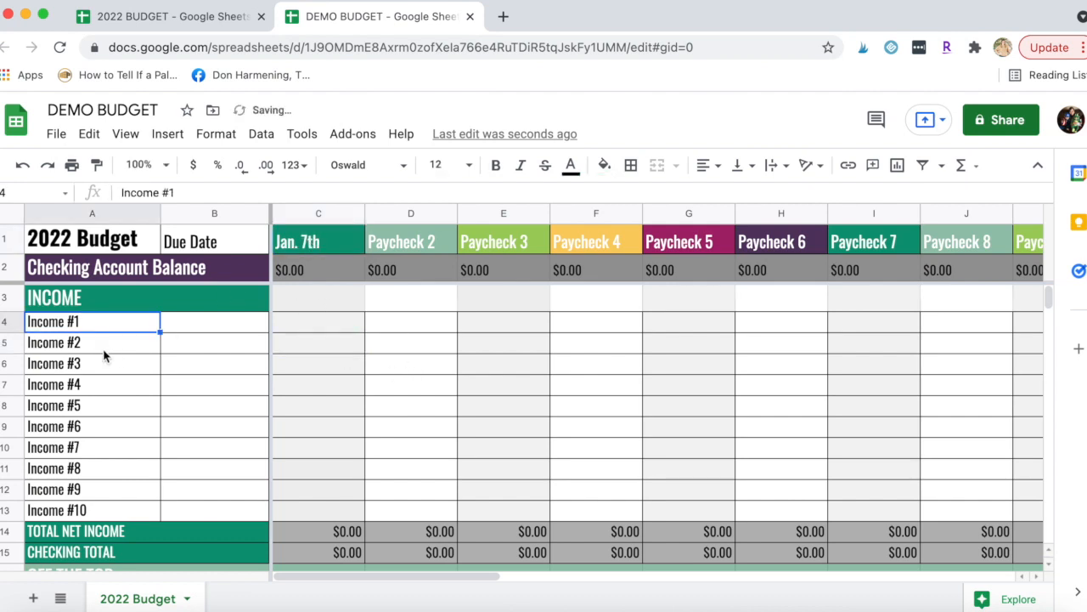
pyautogui.click(140, 344)
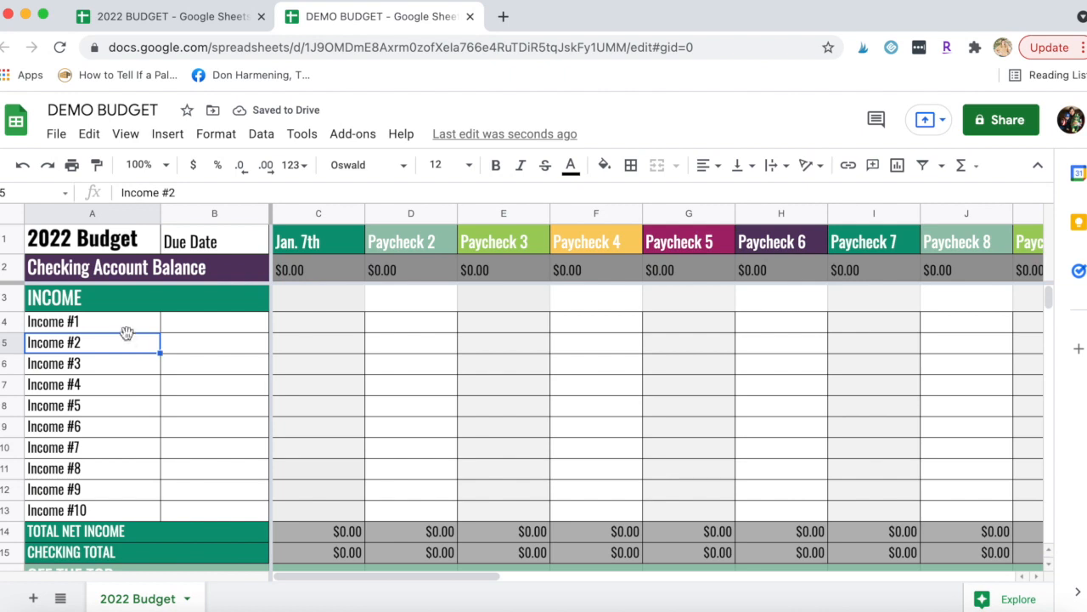
pyautogui.click(122, 326)
pyautogui.write('Jim')
pyautogui.press('Return')
pyautogui.write('Pam')
pyautogui.click(225, 351)
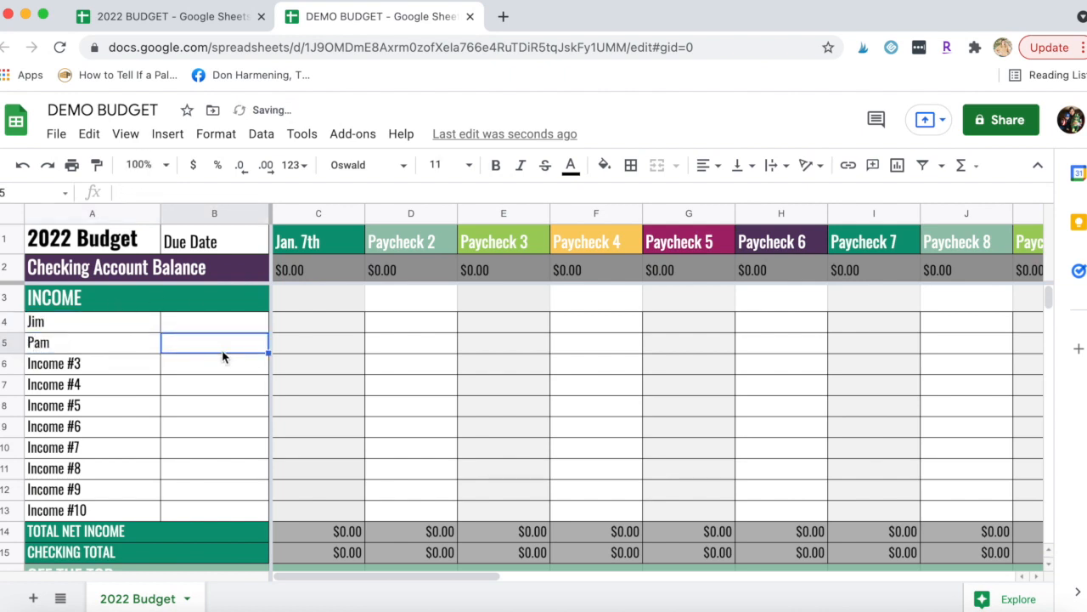
# Step: Enter an income of $1200 for each of the two earners in the Jan. 7th column and check the Total Net Income cell
pyautogui.click(241, 322)
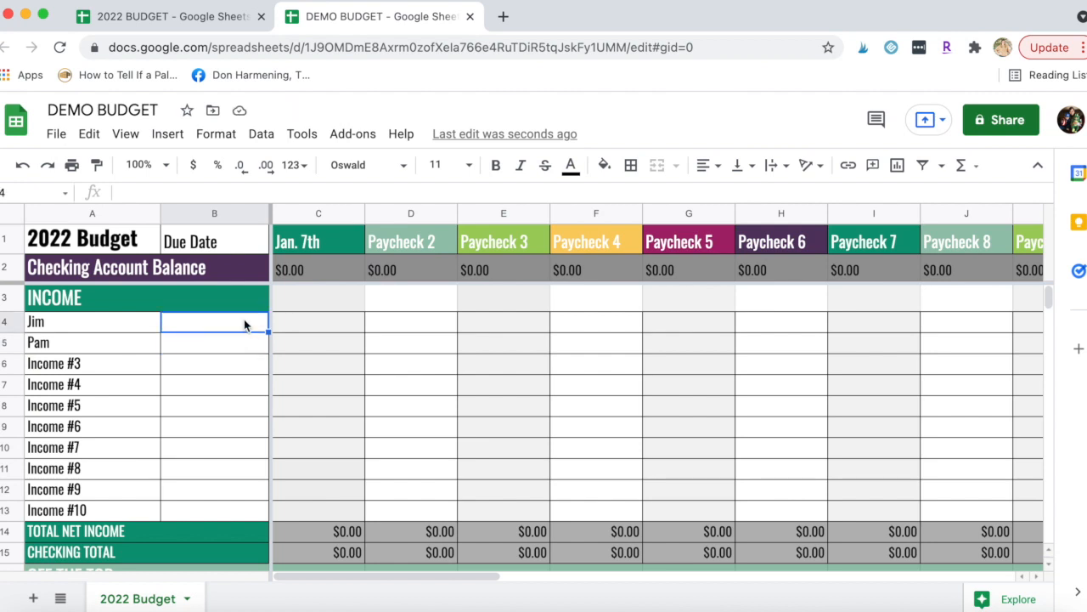
pyautogui.click(317, 325)
pyautogui.write('$1200')
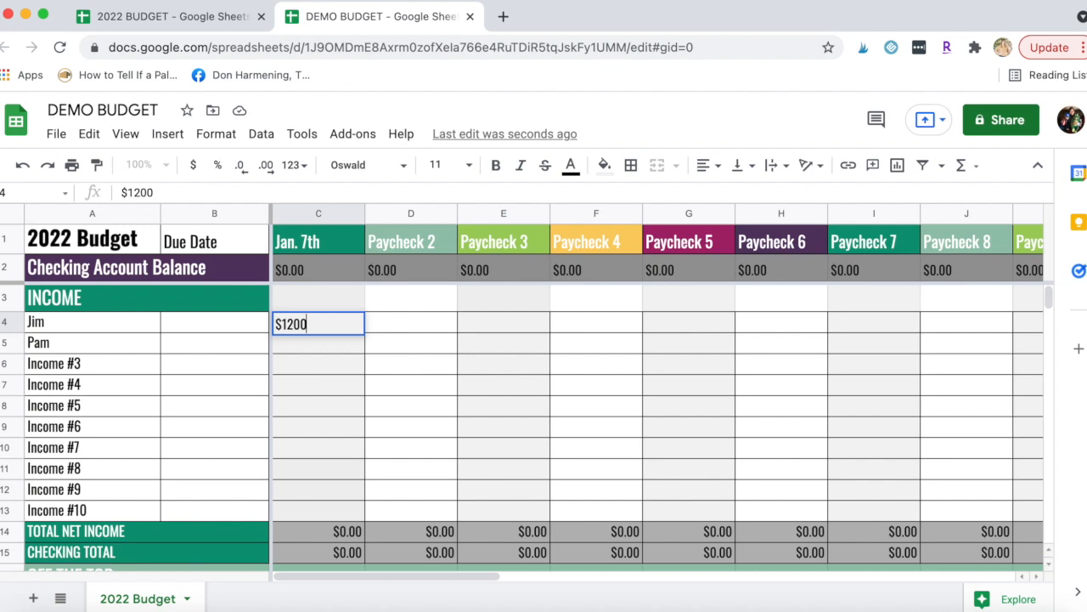
pyautogui.press('Return')
pyautogui.write('$1200')
pyautogui.press('Return')
pyautogui.press('Return')
pyautogui.press('Return')
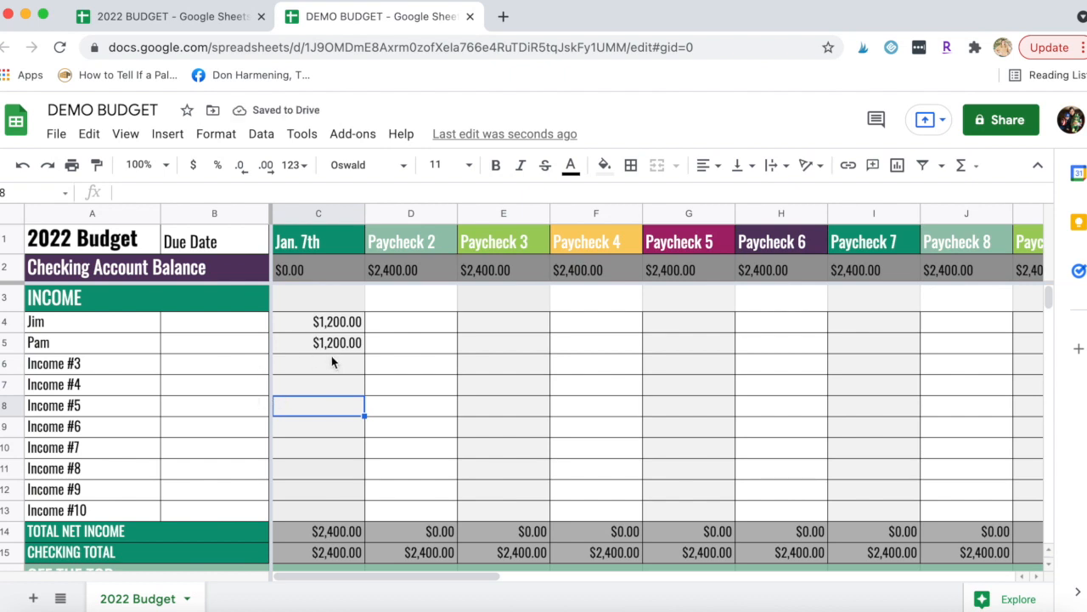
pyautogui.click(308, 537)
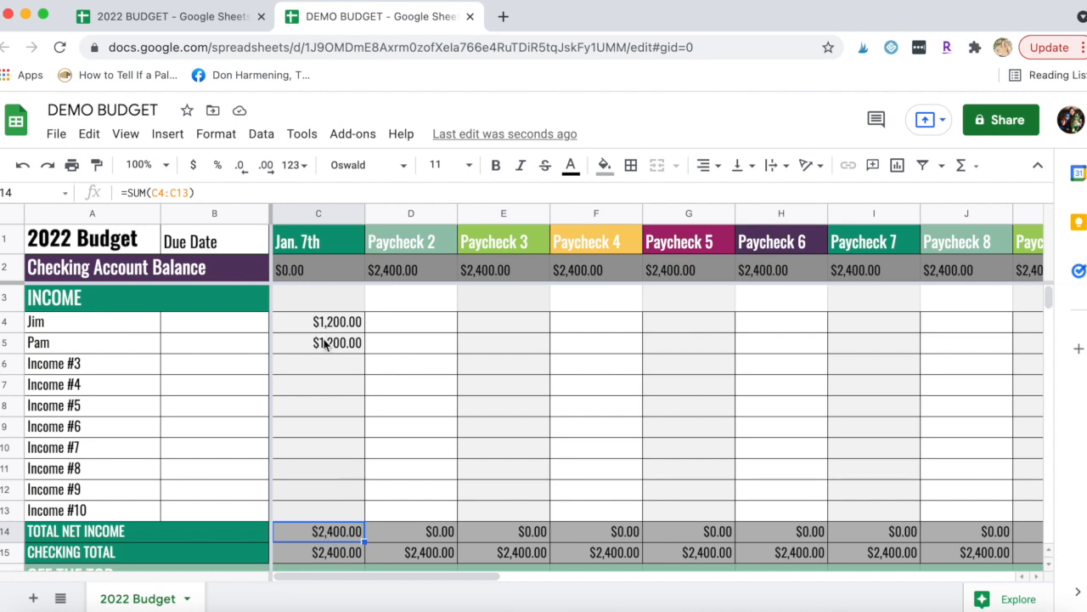
# Step: Set the Checking Account Balance for the Jan. 7th paycheck to $307.41
pyautogui.click(299, 272)
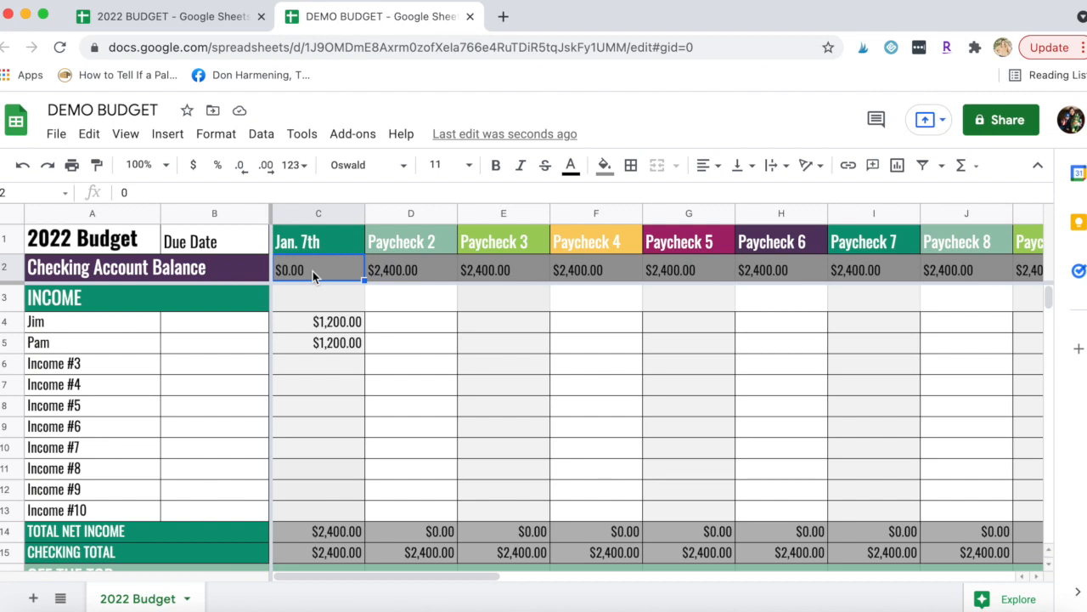
pyautogui.write('$')
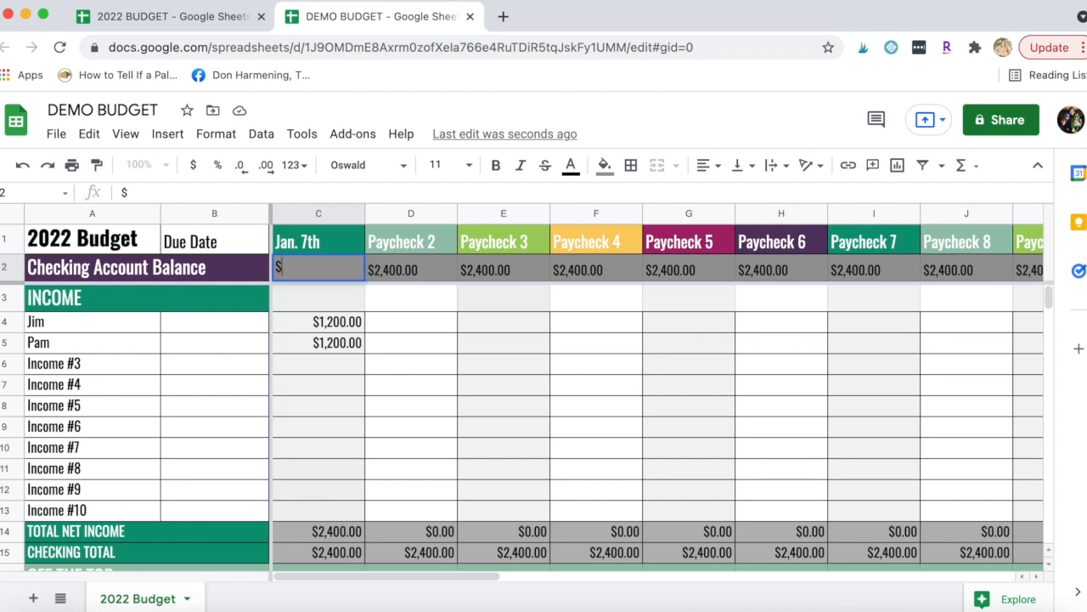
pyautogui.write('307.41')
pyautogui.click(299, 330)
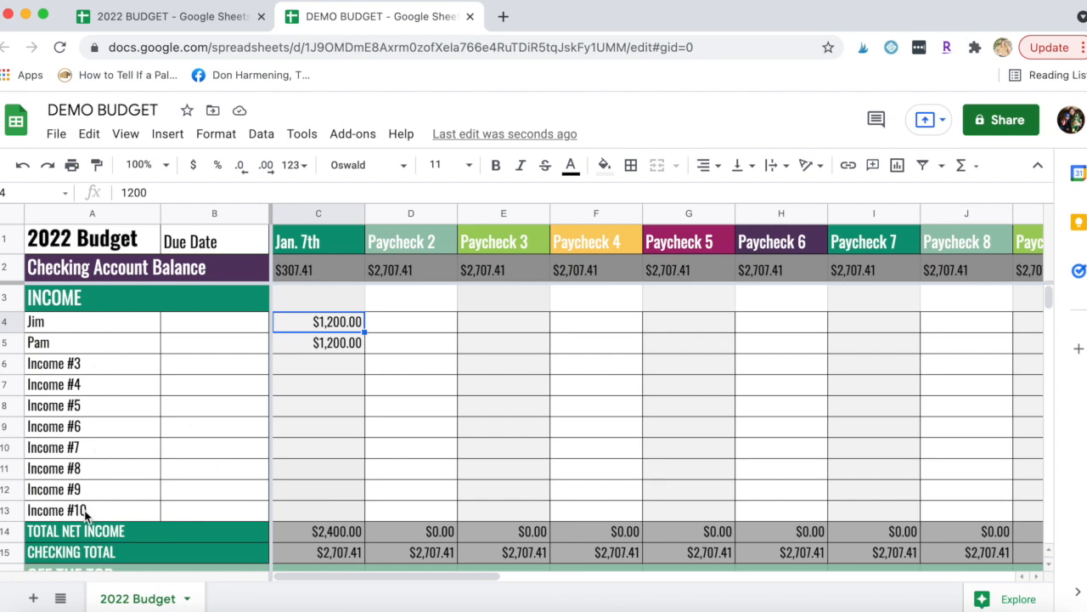
# Step: Rename Income #3, #4 and #5 as "Child Tax Credit", "Tax Refund" and "Side Hustle"
pyautogui.click(126, 370)
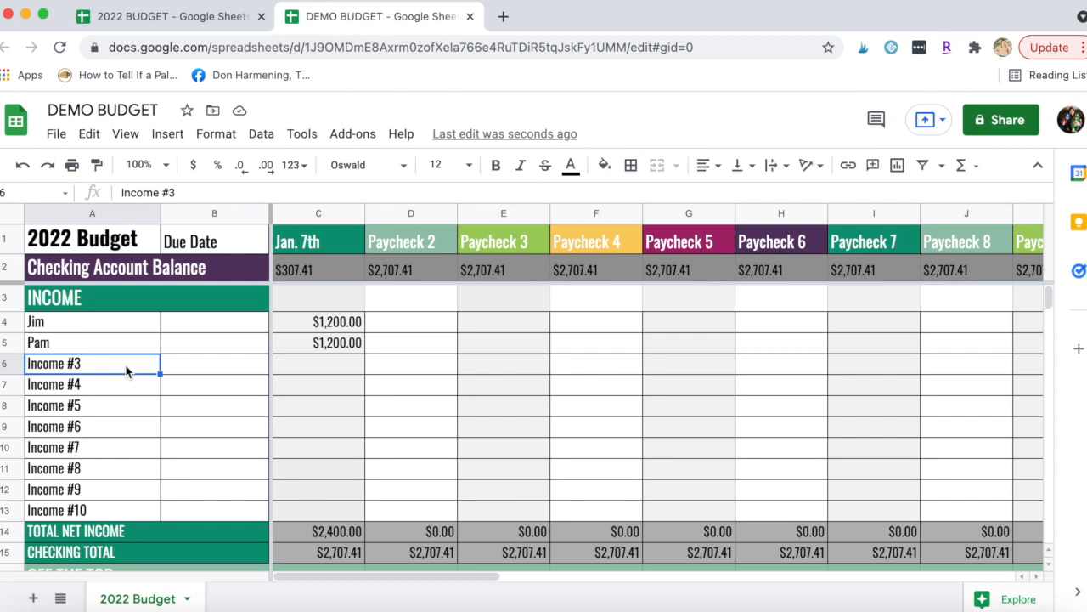
pyautogui.write('Child Tax')
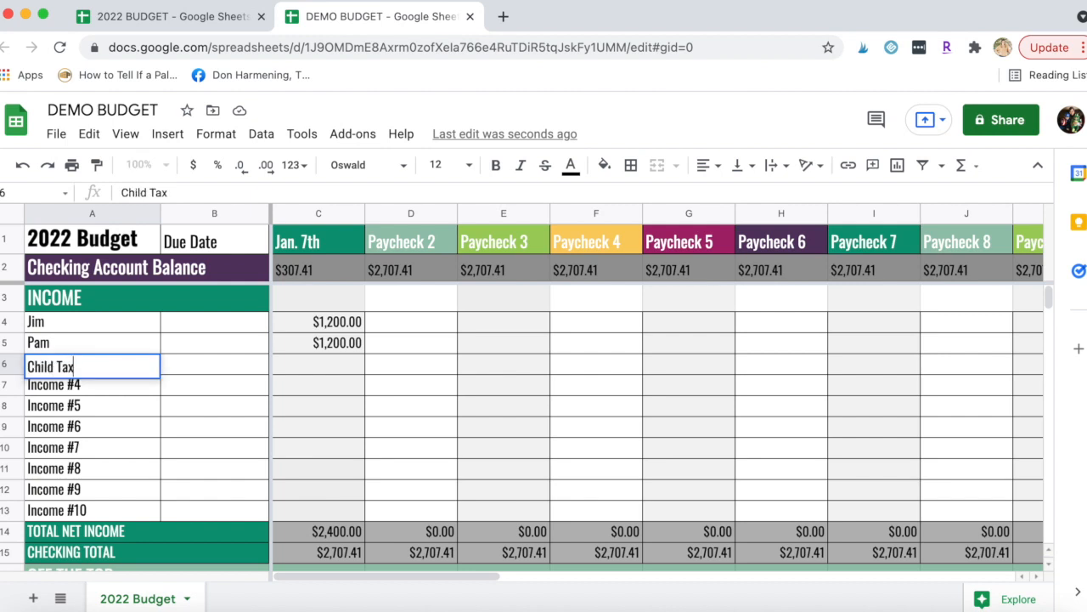
pyautogui.write(' Credit')
pyautogui.press('Return')
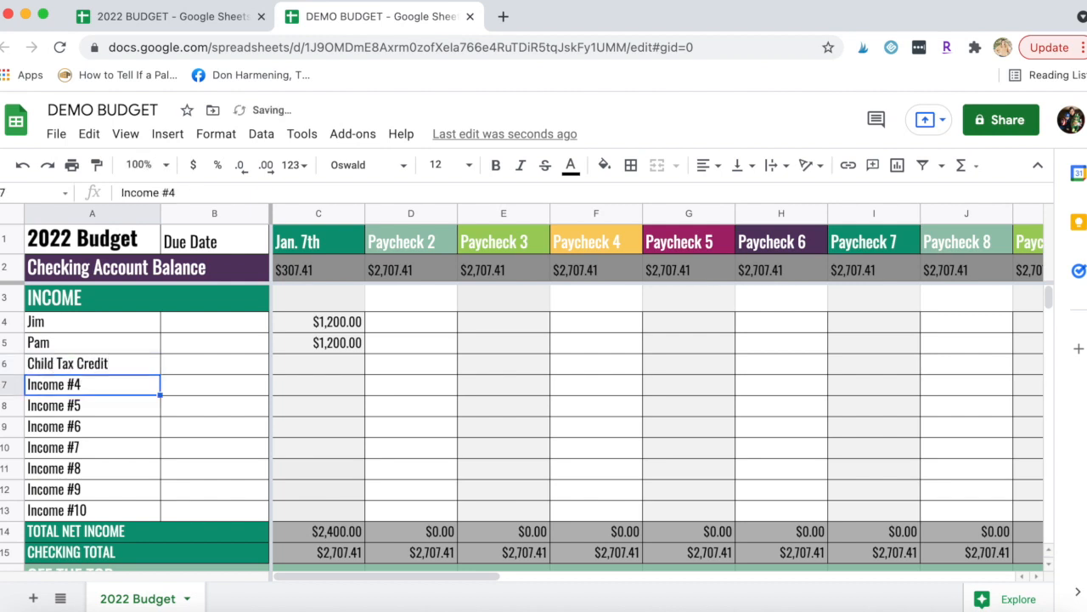
pyautogui.write('S')
pyautogui.press('BackSpace')
pyautogui.write('Tax Refund')
pyautogui.press('Return')
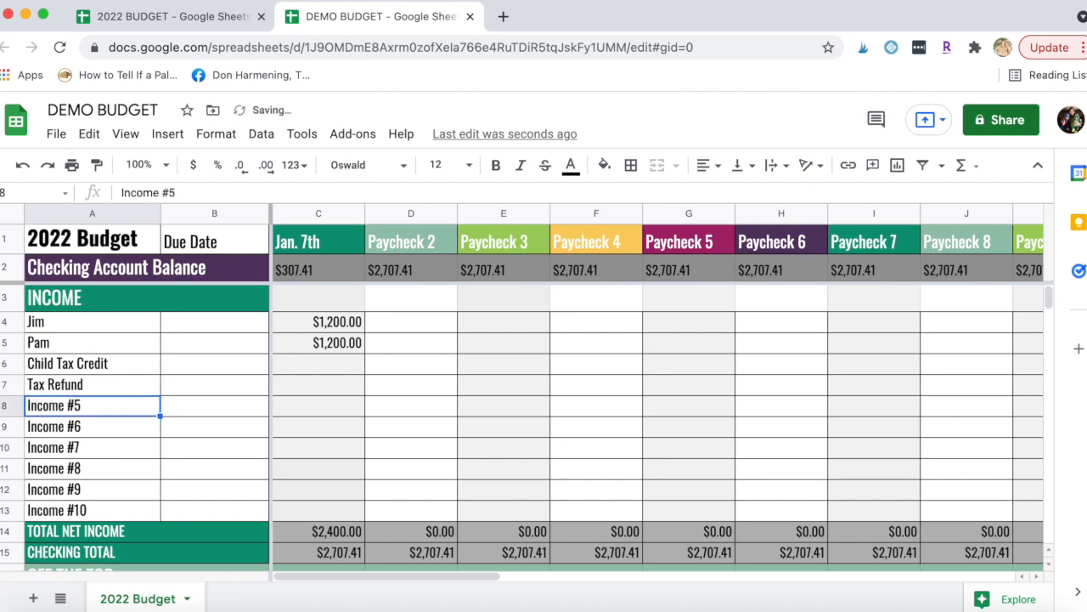
pyautogui.write('Side Hustle')
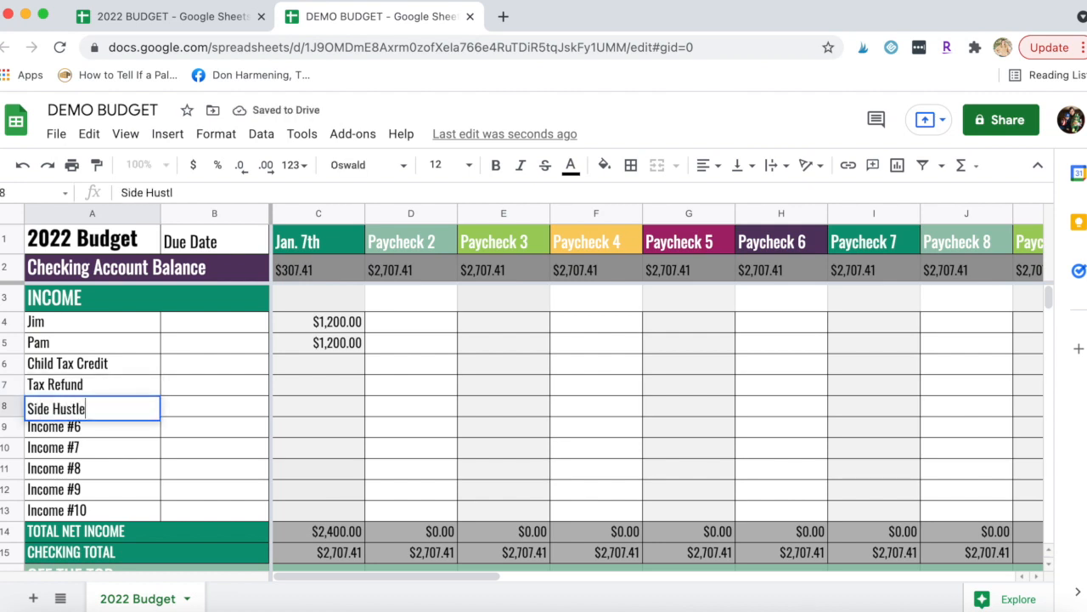
pyautogui.press('Return')
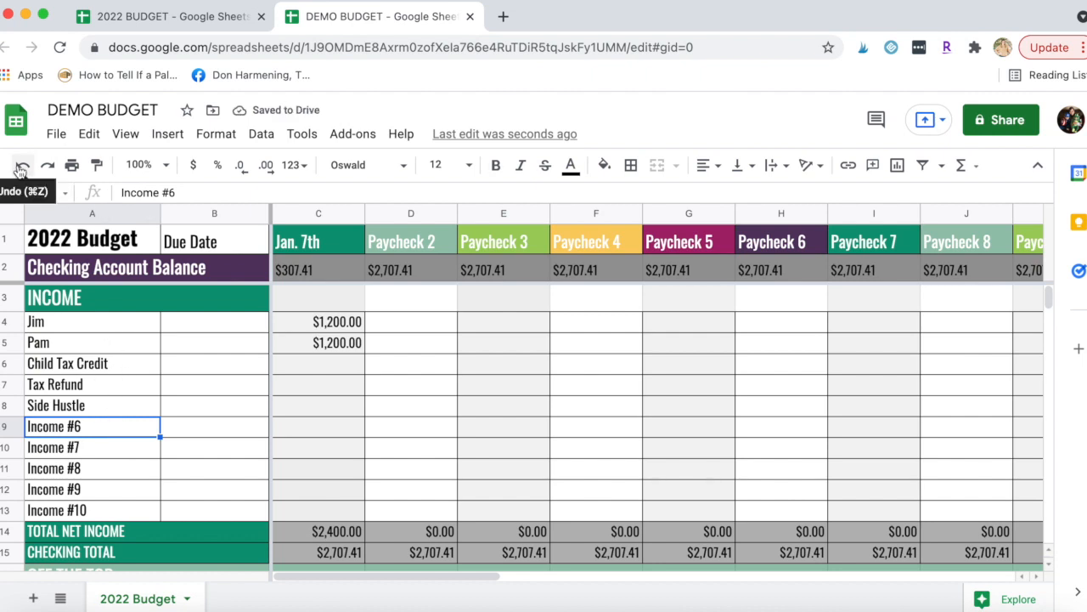
# Step: Inspect the Checking Account Balance cells of the Jan. 7th and Paycheck 2 columns
pyautogui.click(321, 405)
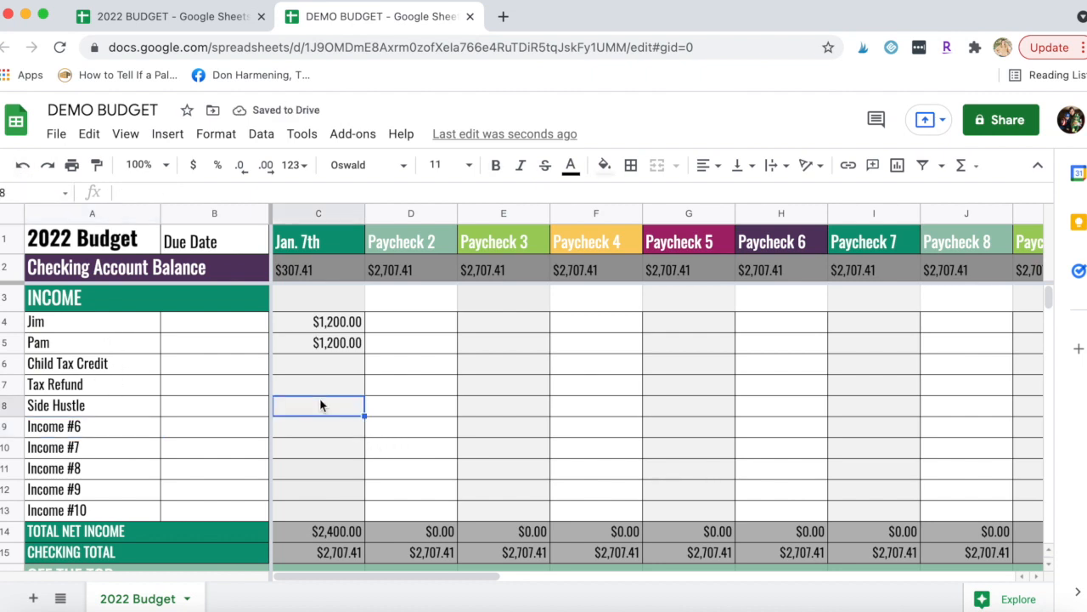
pyautogui.click(320, 270)
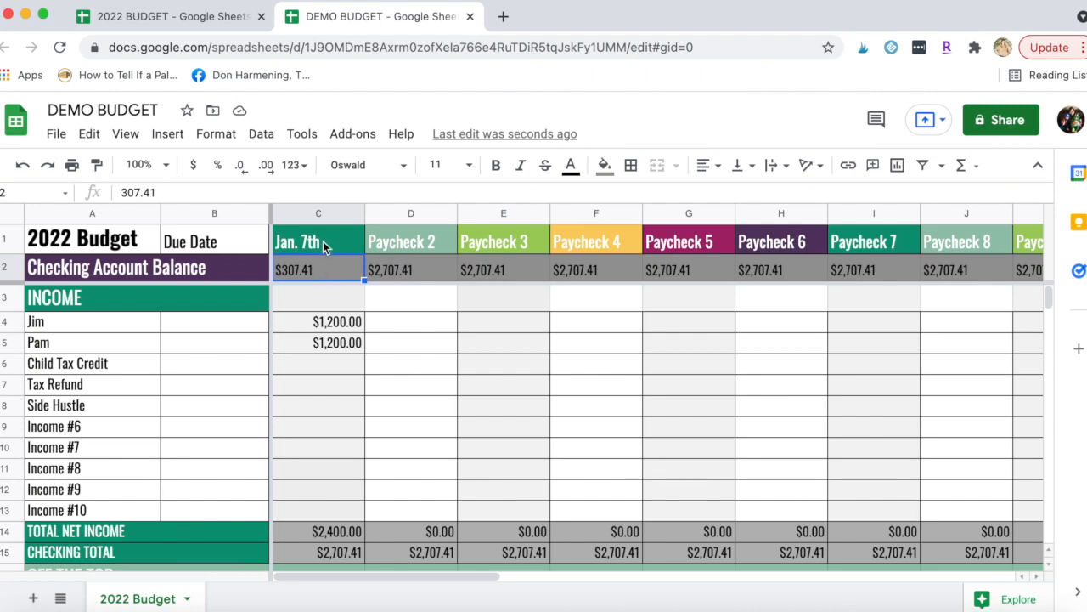
pyautogui.click(404, 268)
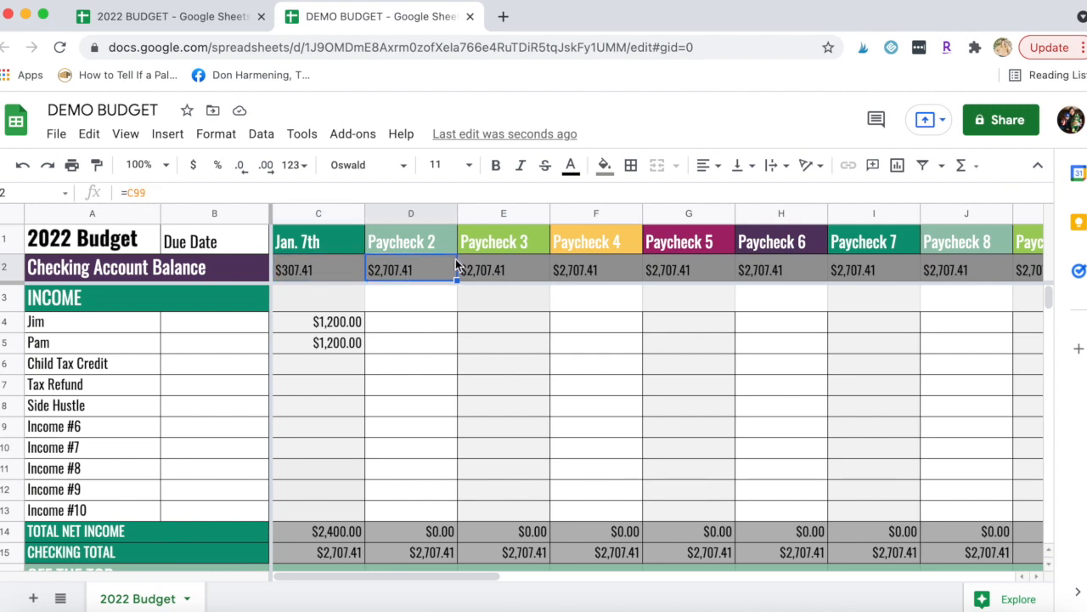
# Step: Inspect the Checking Account Balance cells of the other paychecks and the Total Net Income and Checking Total rows
pyautogui.click(478, 270)
pyautogui.click(561, 271)
pyautogui.click(684, 263)
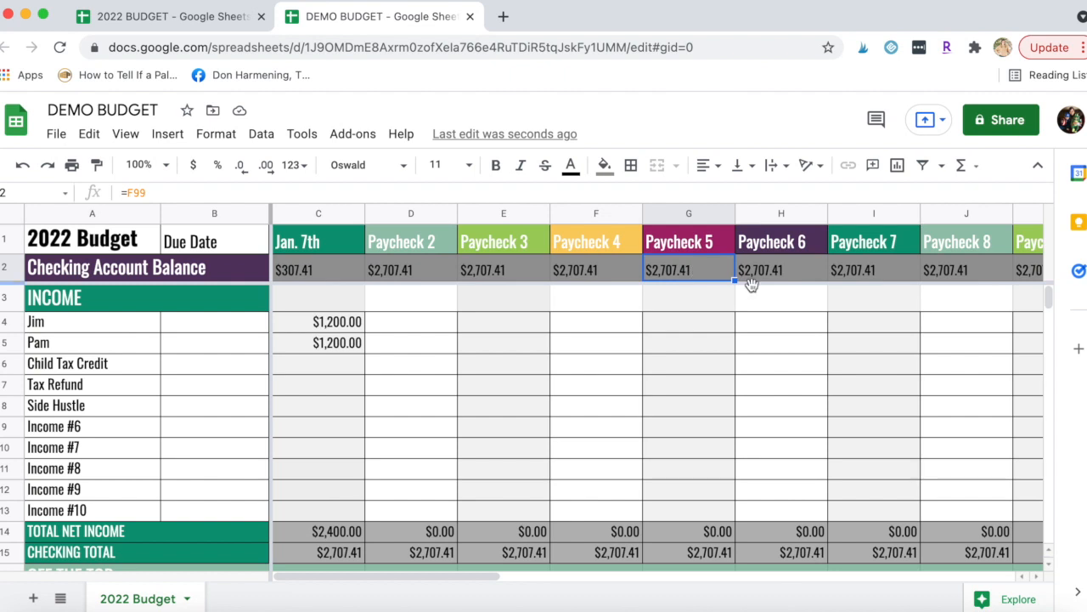
pyautogui.click(760, 272)
pyautogui.click(604, 531)
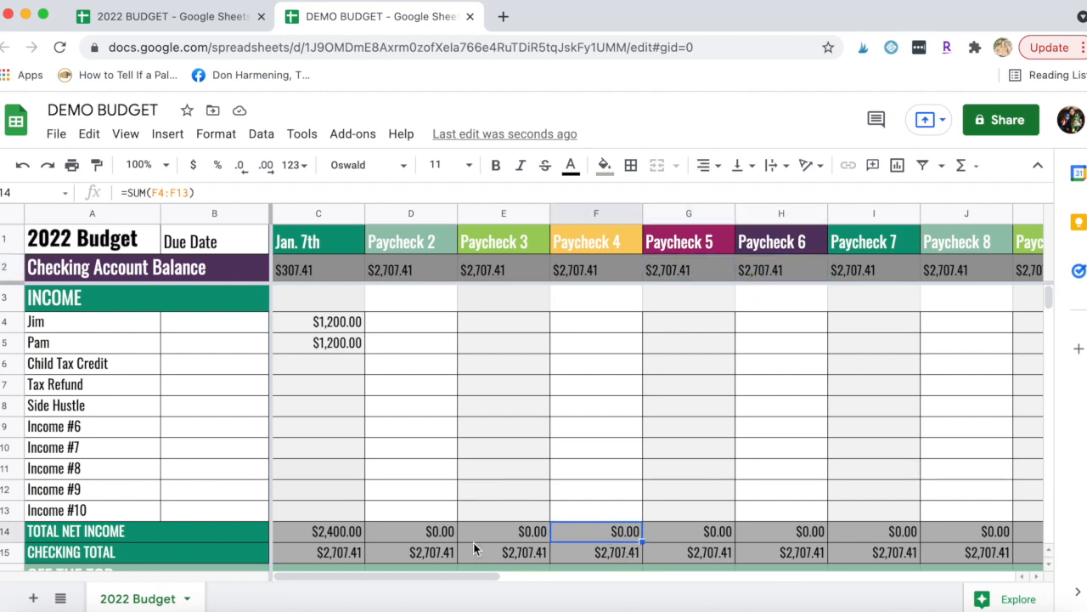
pyautogui.moveTo(335, 535); pyautogui.dragTo(718, 562)
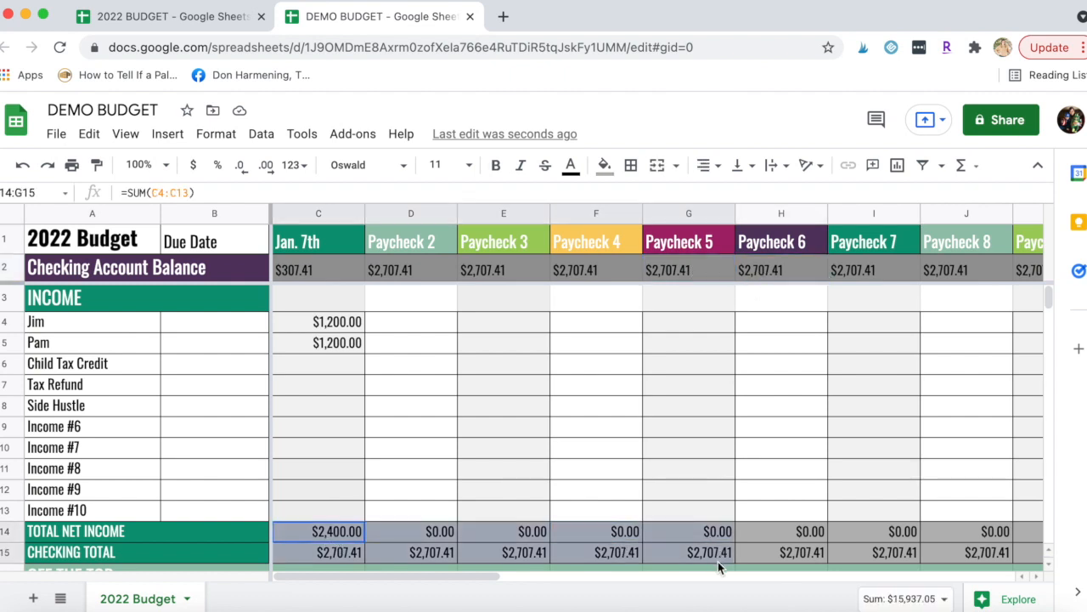
# Step: Overwrite the Total Net Income formula in the Jan. 7th column with $3.00
pyautogui.click(320, 534)
pyautogui.write('$3.00')
pyautogui.press('Return')
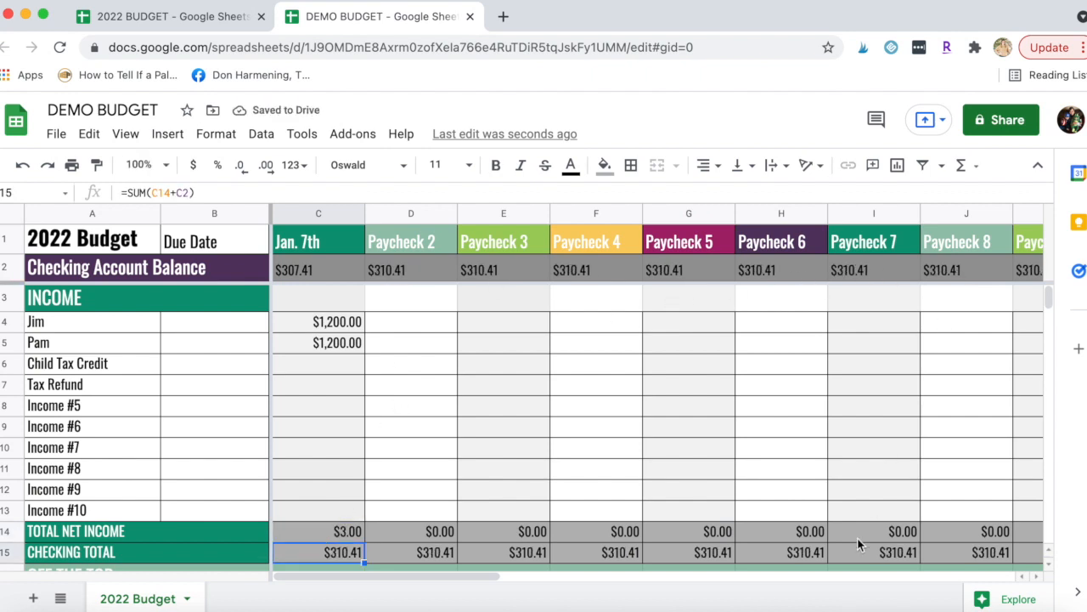
# Step: Undo the overwrite of the Jan. 7th Total Net Income cell and check its formula
pyautogui.click(342, 533)
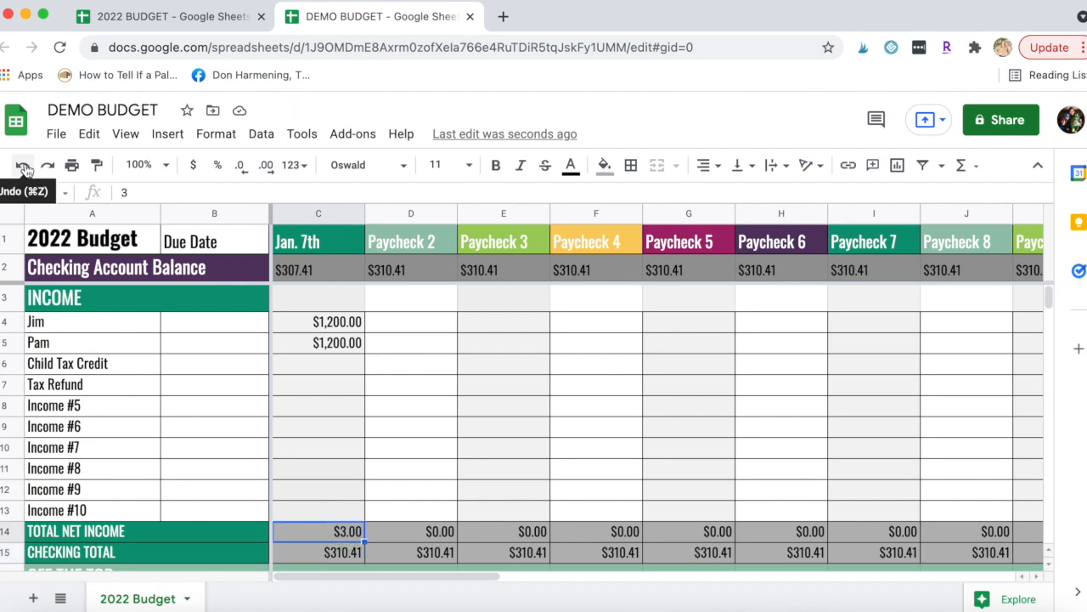
pyautogui.click(24, 166)
pyautogui.click(24, 166)
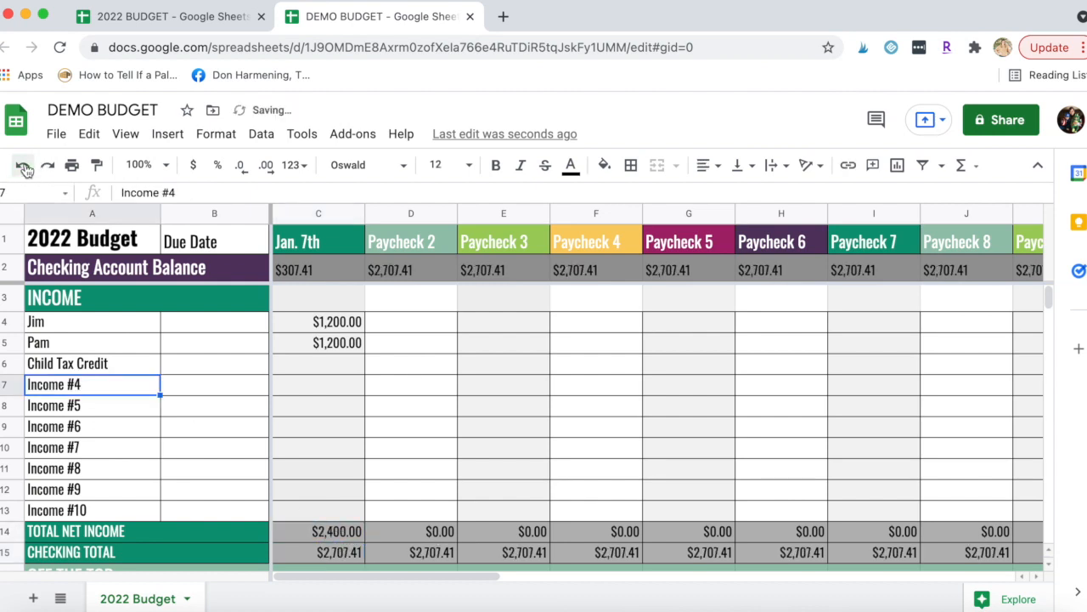
pyautogui.click(319, 532)
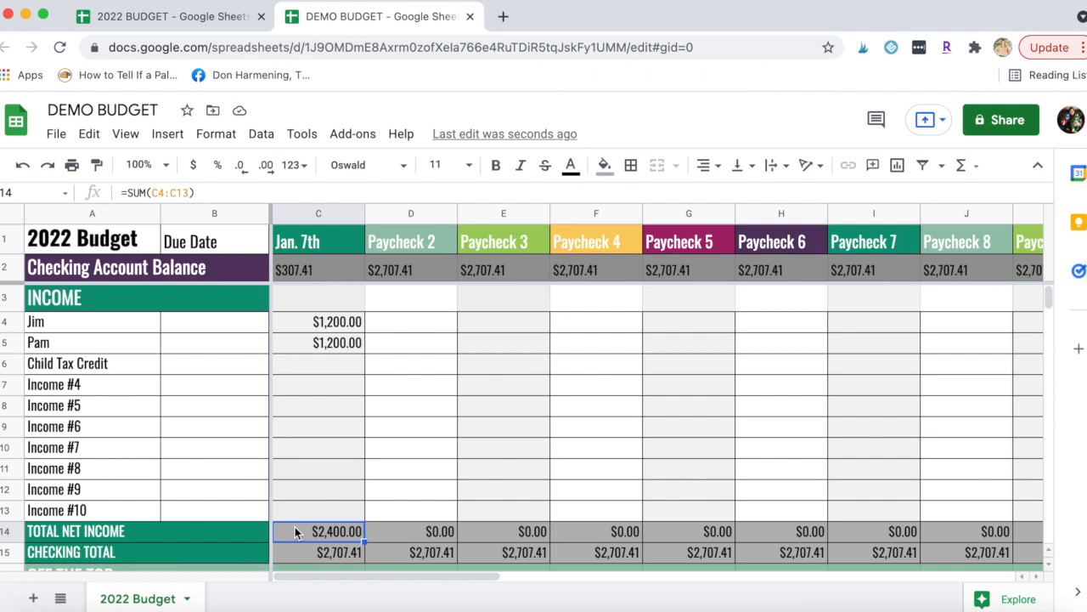
# Step: Look through the categories listed in the Off the Top section
pyautogui.scroll(-5, 295, 532)
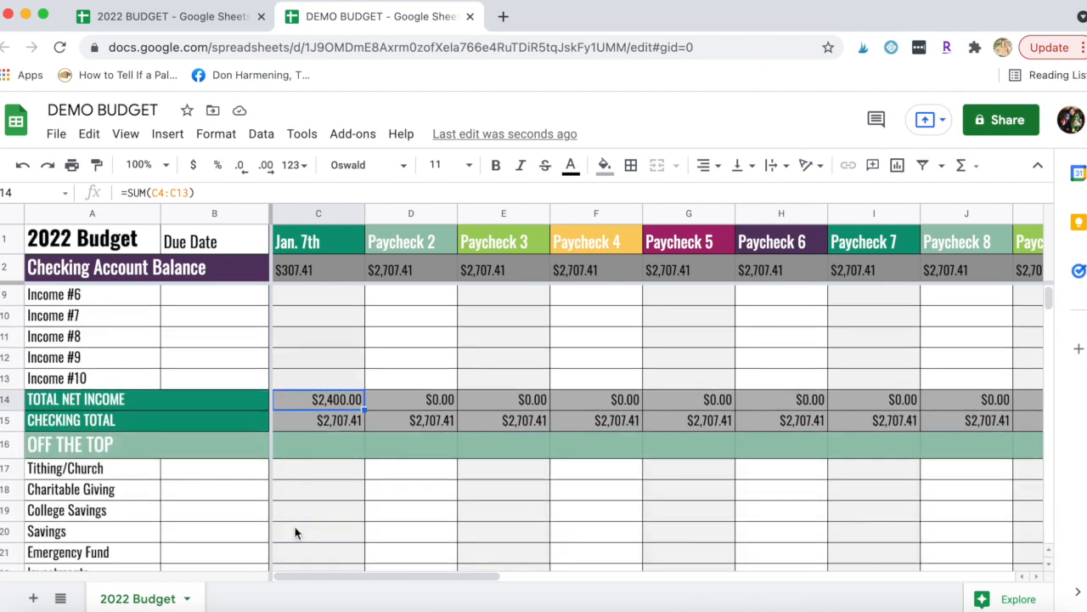
pyautogui.scroll(-3, 295, 532)
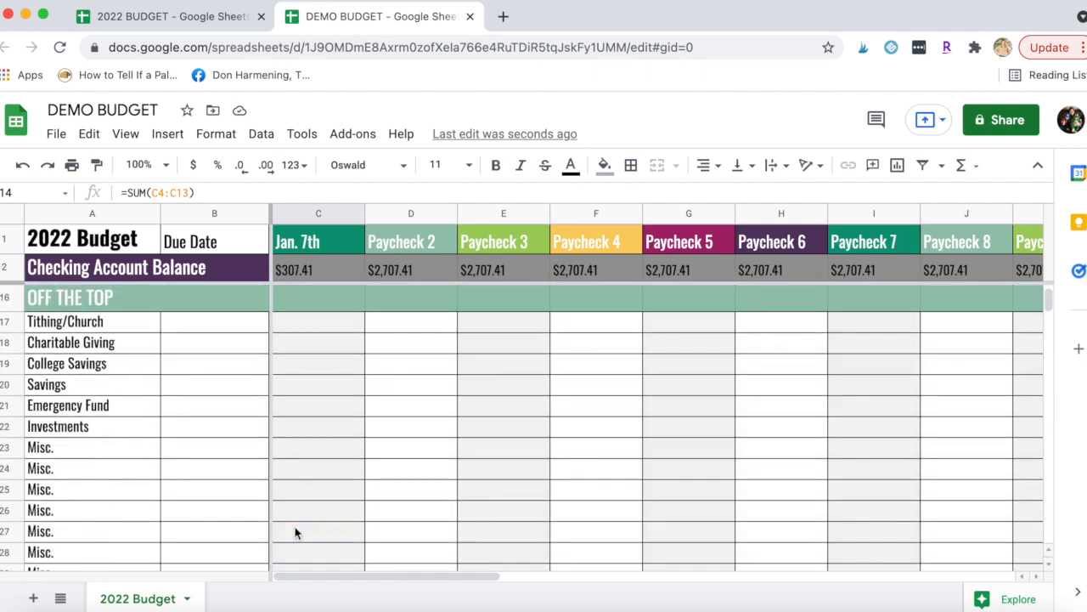
pyautogui.scroll(2, 294, 532)
pyautogui.scroll(-2, 295, 532)
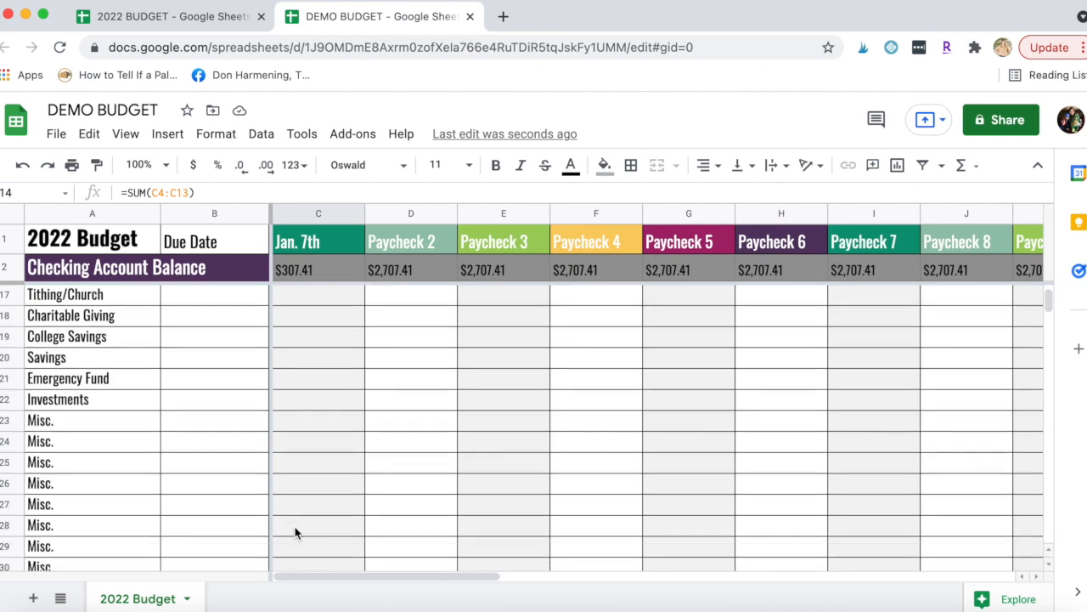
pyautogui.scroll(1, 295, 531)
pyautogui.scroll(1, 295, 532)
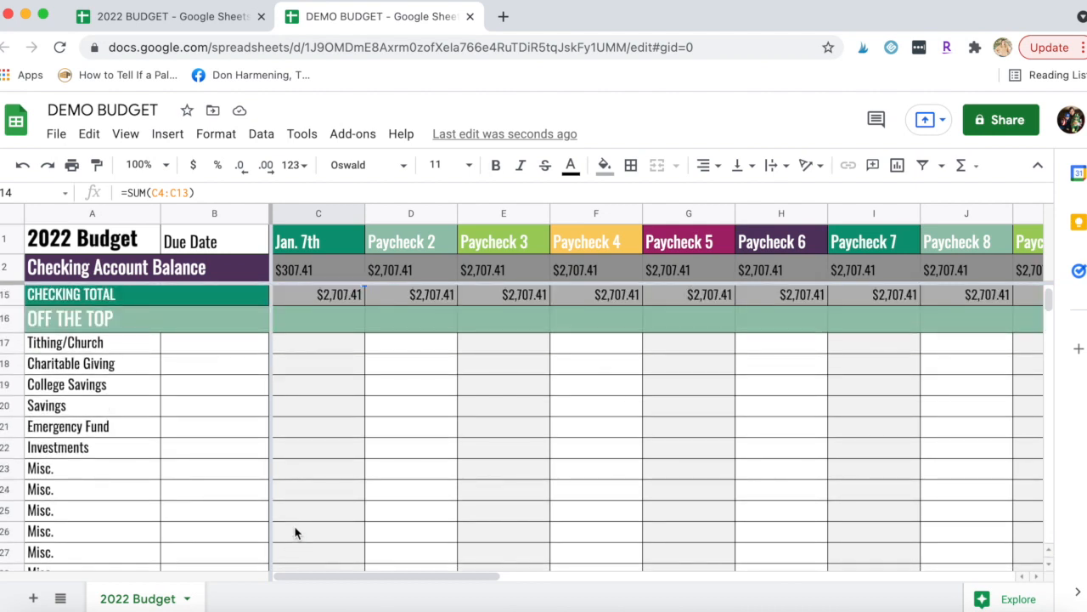
# Step: Rename the Tithing/Church, Charitable Giving and College Savings categories as "Church", "Missionary" and "Organization"
pyautogui.click(119, 347)
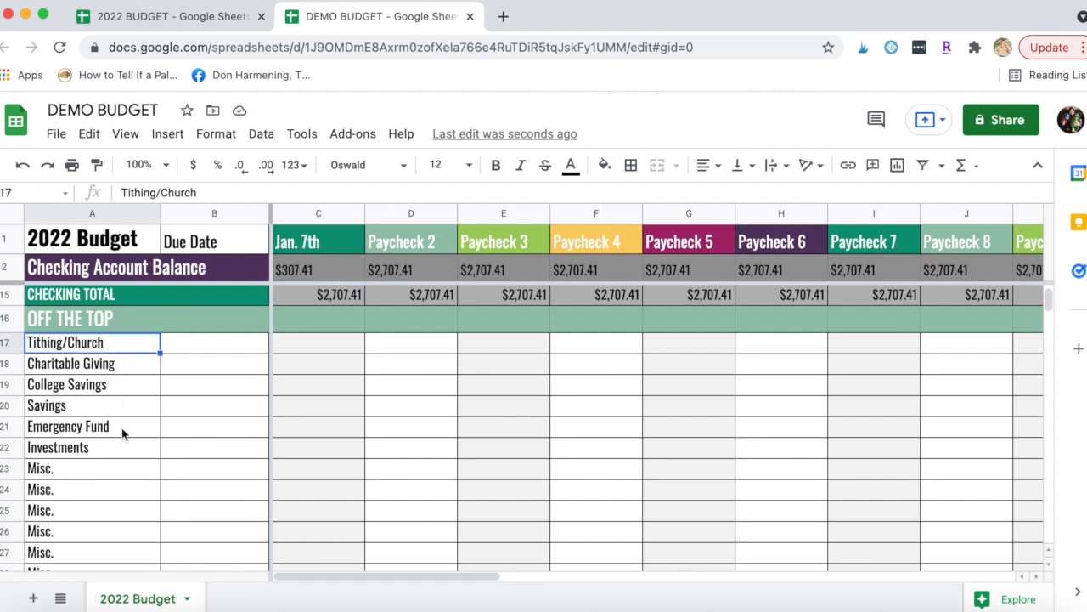
pyautogui.scroll(-4, 116, 468)
pyautogui.scroll(5, 116, 468)
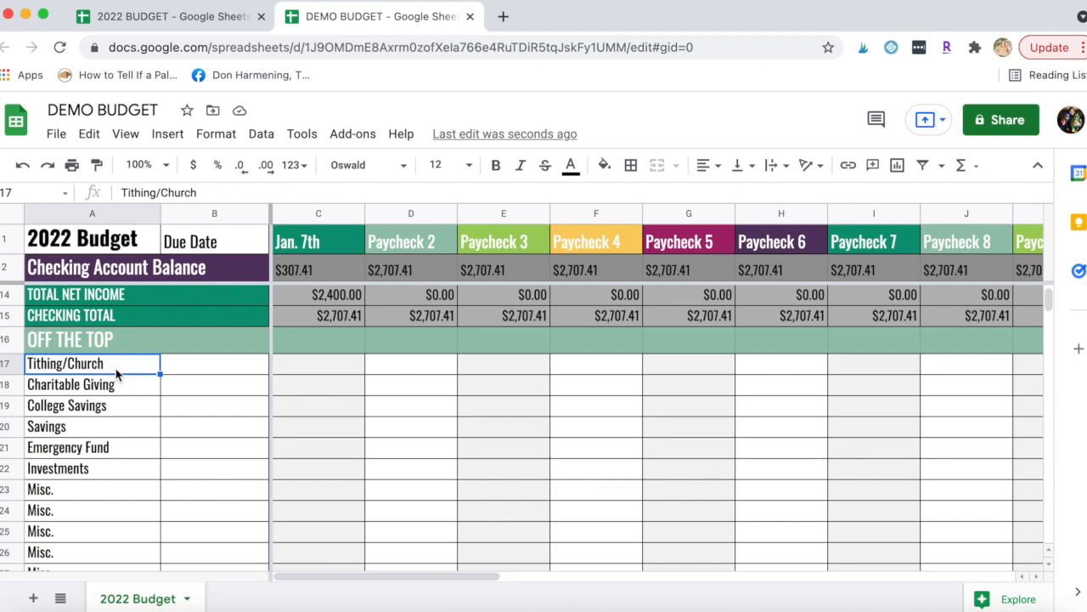
pyautogui.write('Church')
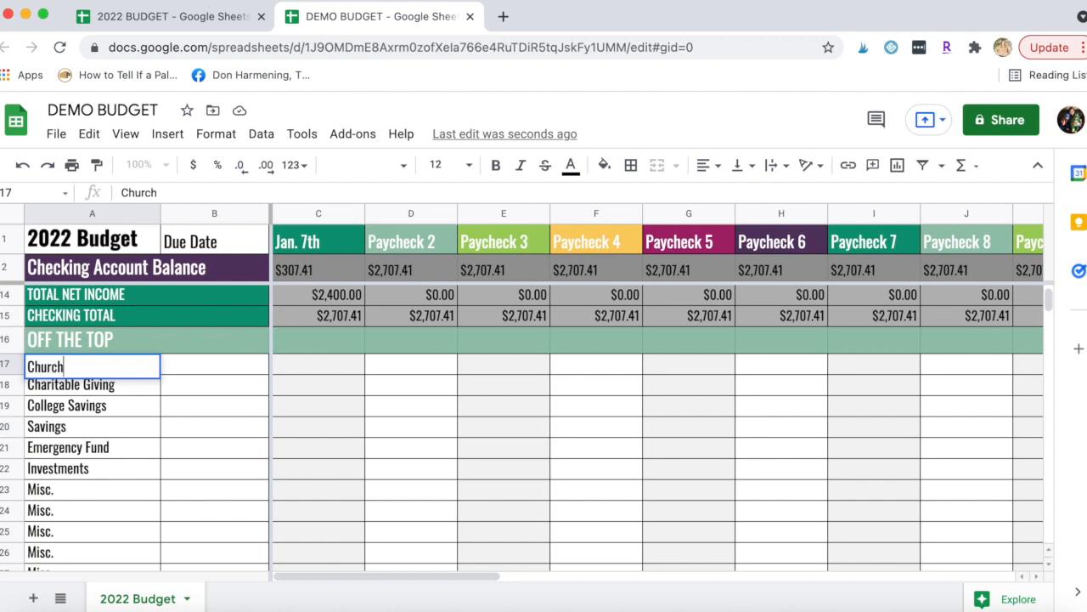
pyautogui.press('Return')
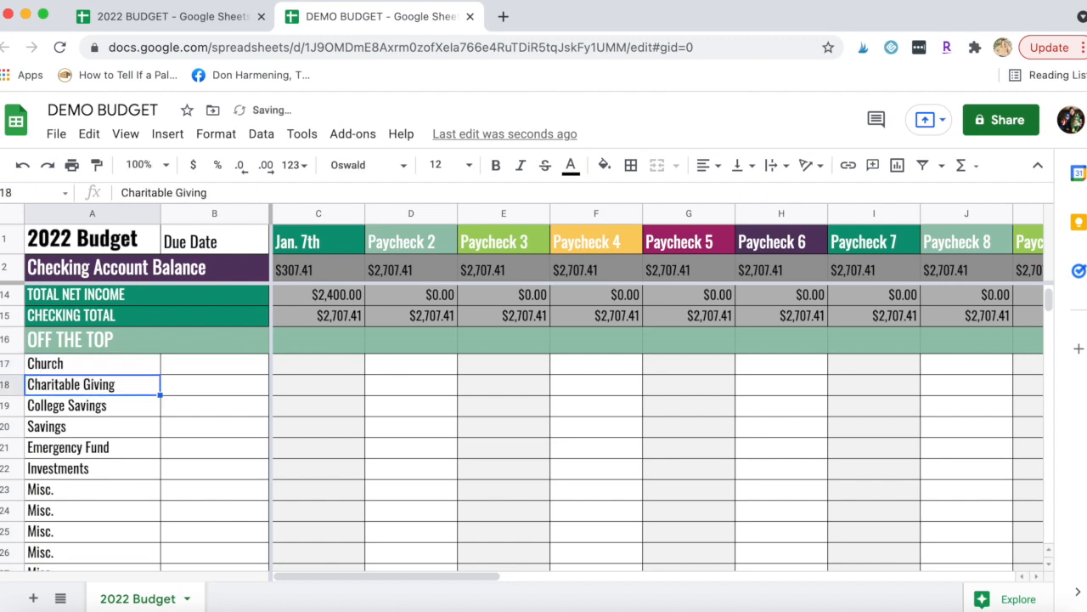
pyautogui.write('Missionary')
pyautogui.press('Return')
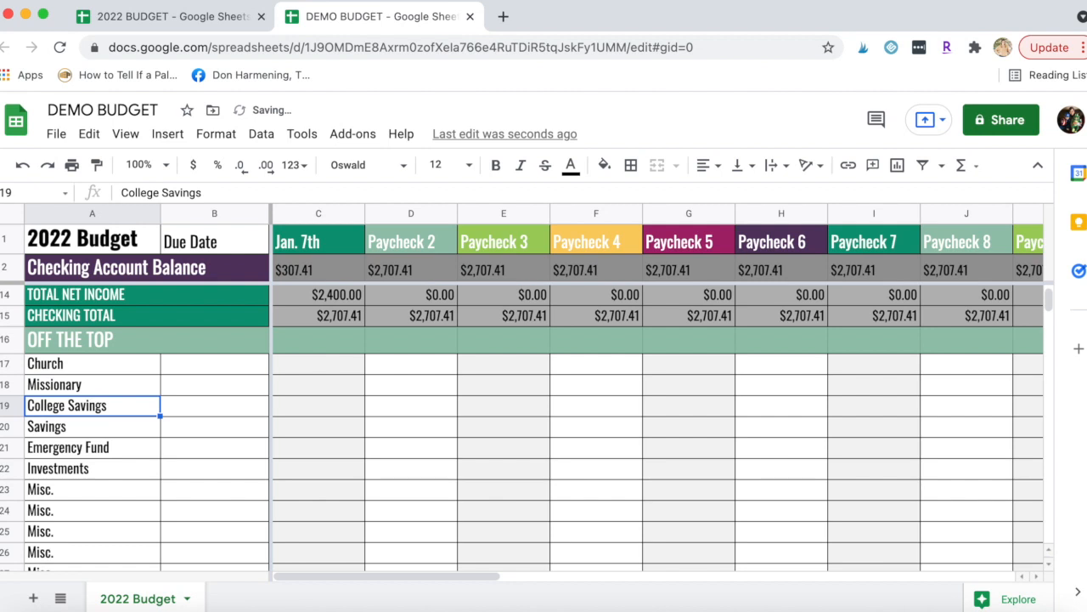
pyautogui.write('Organization')
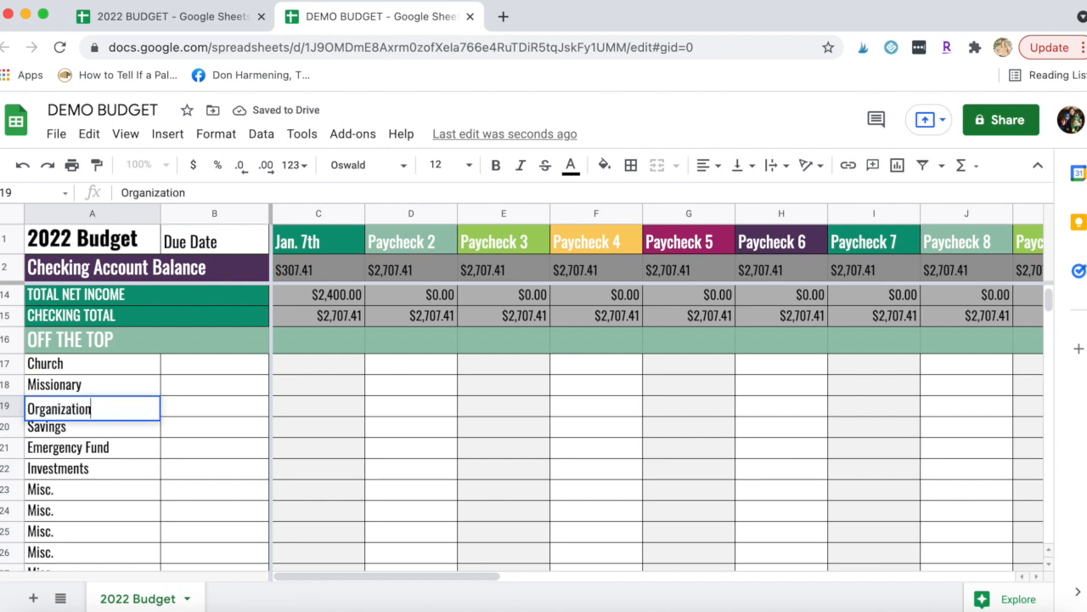
pyautogui.press('Return')
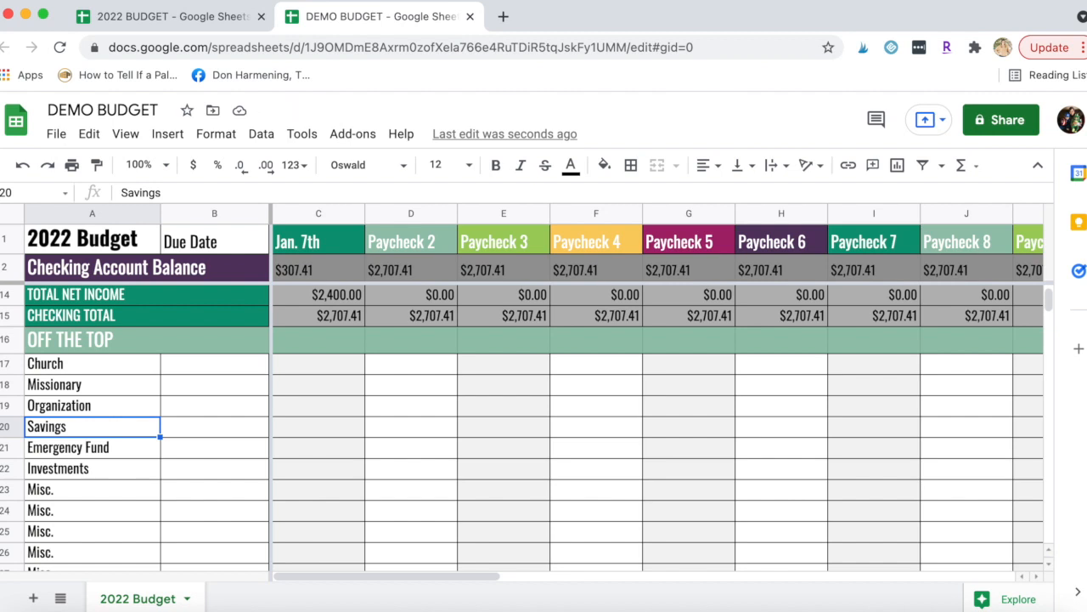
# Step: Rename the Investments category as "ROTH IRA - " followed by the first earner's name
pyautogui.press('Down')
pyautogui.press('Up')
pyautogui.press('Down')
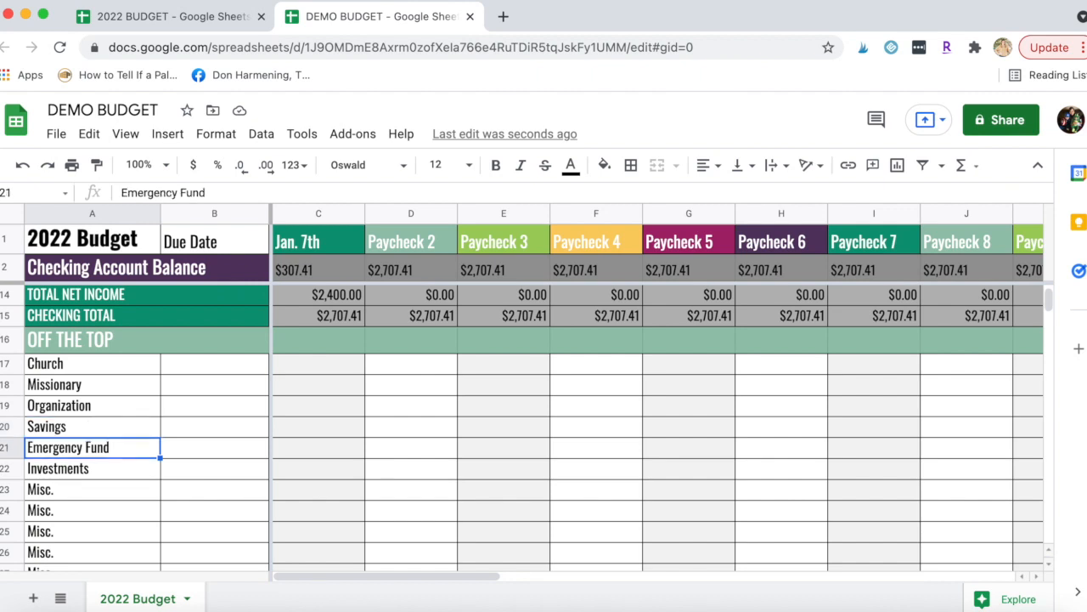
pyautogui.press('Down')
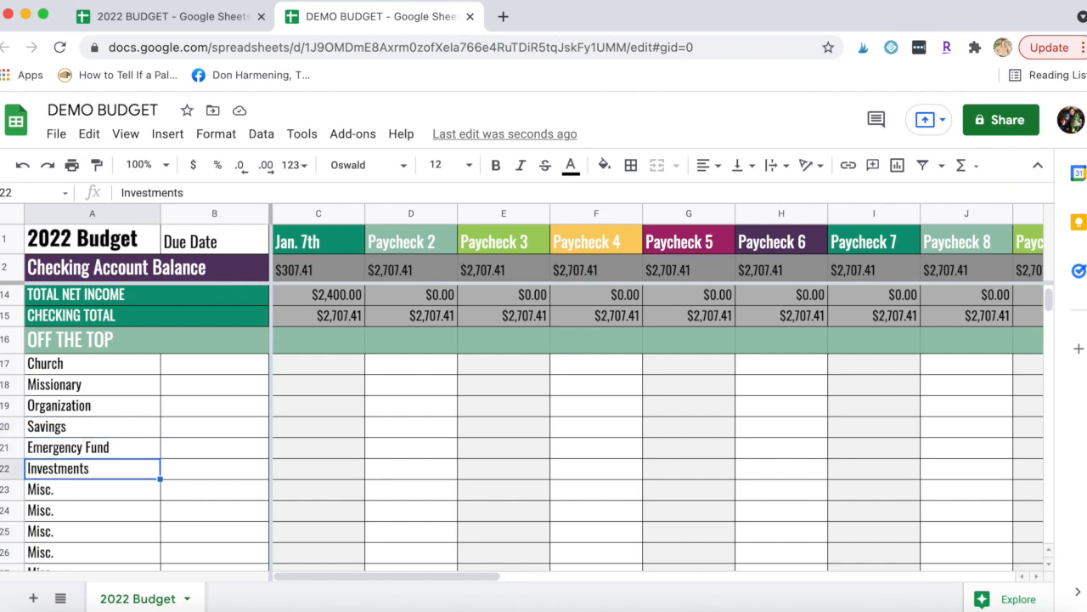
pyautogui.press('BackSpace')
pyautogui.write('Roth Ir')
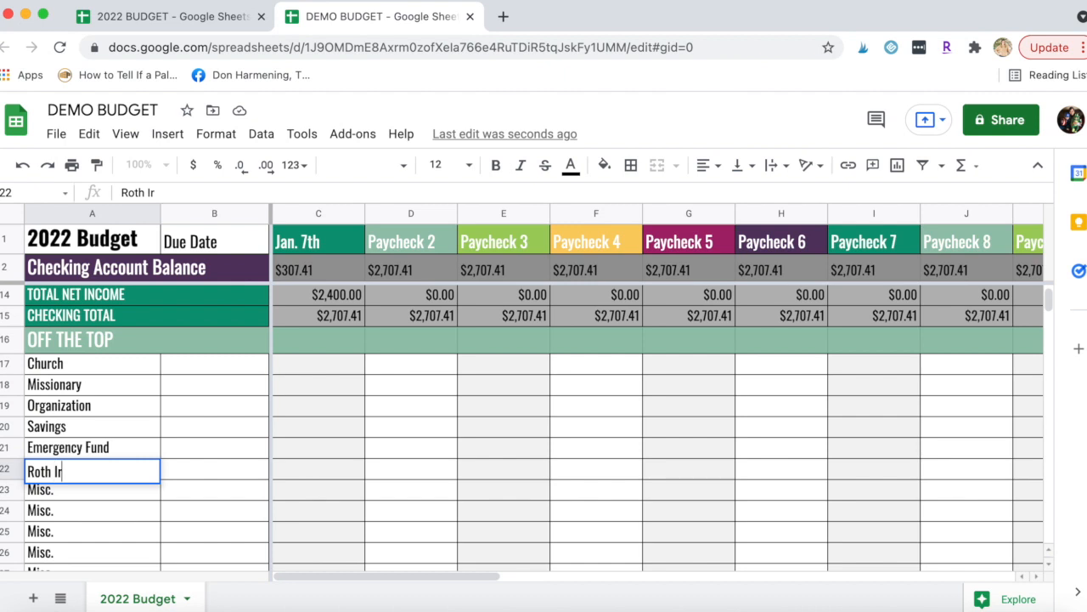
pyautogui.write('a')
pyautogui.press('Return')
pyautogui.press('Up')
pyautogui.press('BackSpace')
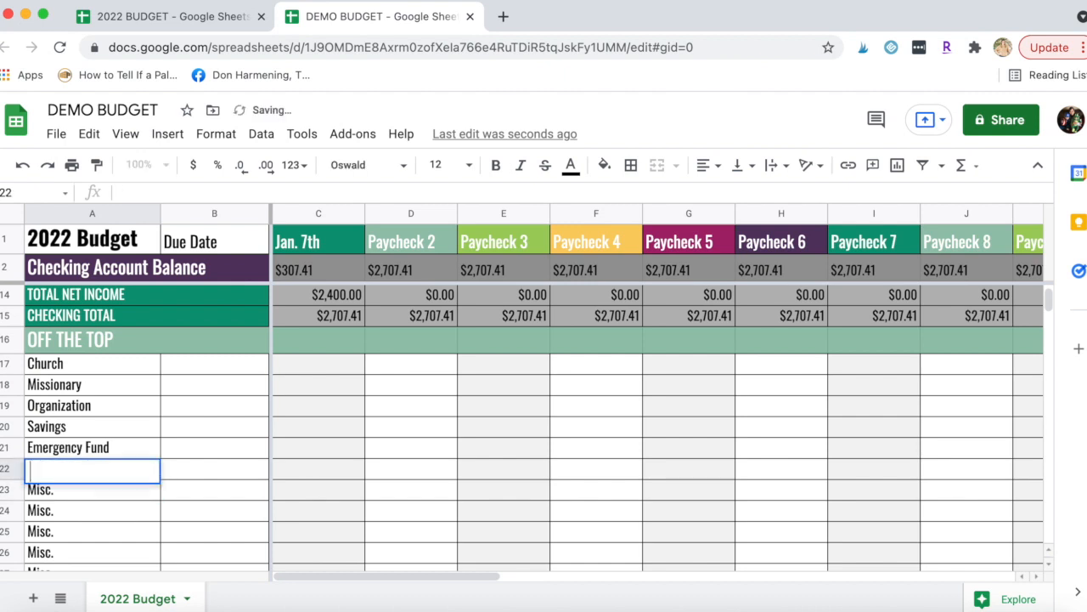
pyautogui.write('ROTH IRA - Ju')
pyautogui.press('BackSpace')
pyautogui.write('im')
pyautogui.press('Return')
# Step: Rename the first Misc. category as "ROTH IRA - " followed by the second earner's name
pyautogui.write('ROTH')
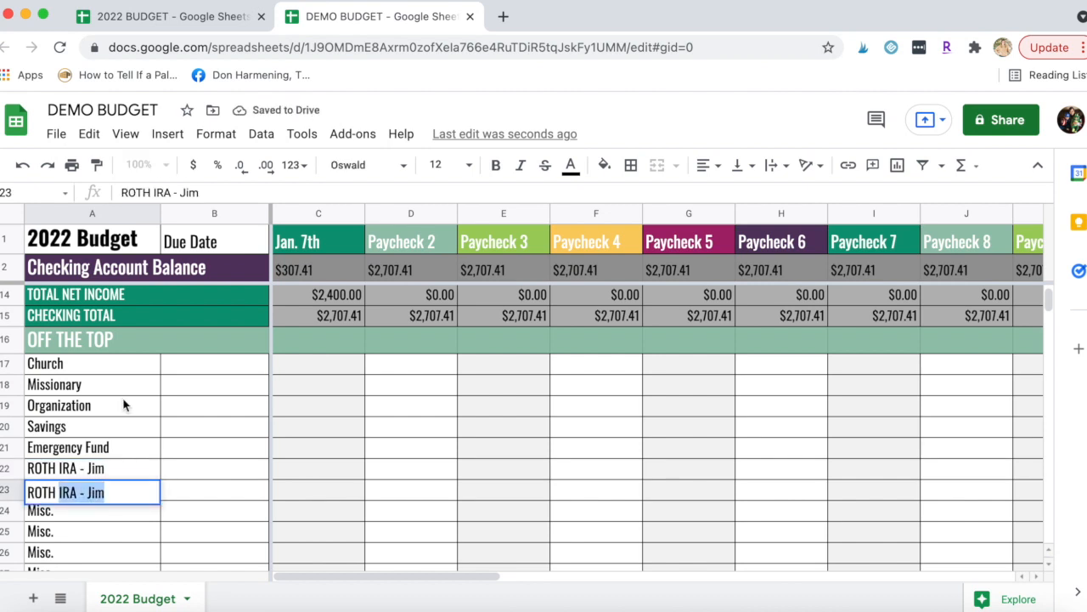
pyautogui.click(130, 491)
pyautogui.press('BackSpace')
pyautogui.press('BackSpace')
pyautogui.press('BackSpace')
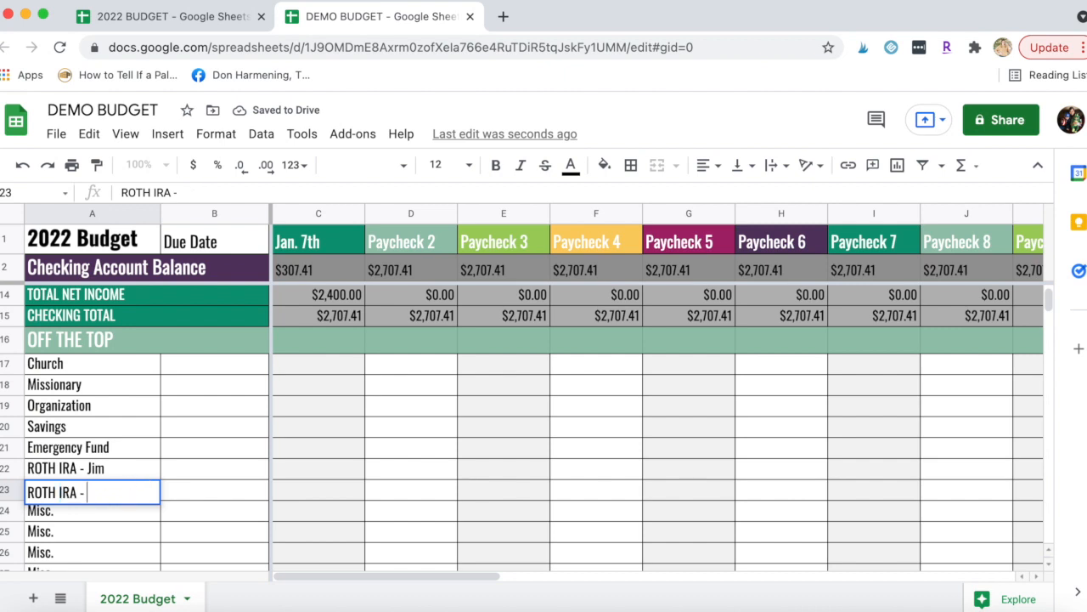
pyautogui.write('Pan')
pyautogui.write('m')
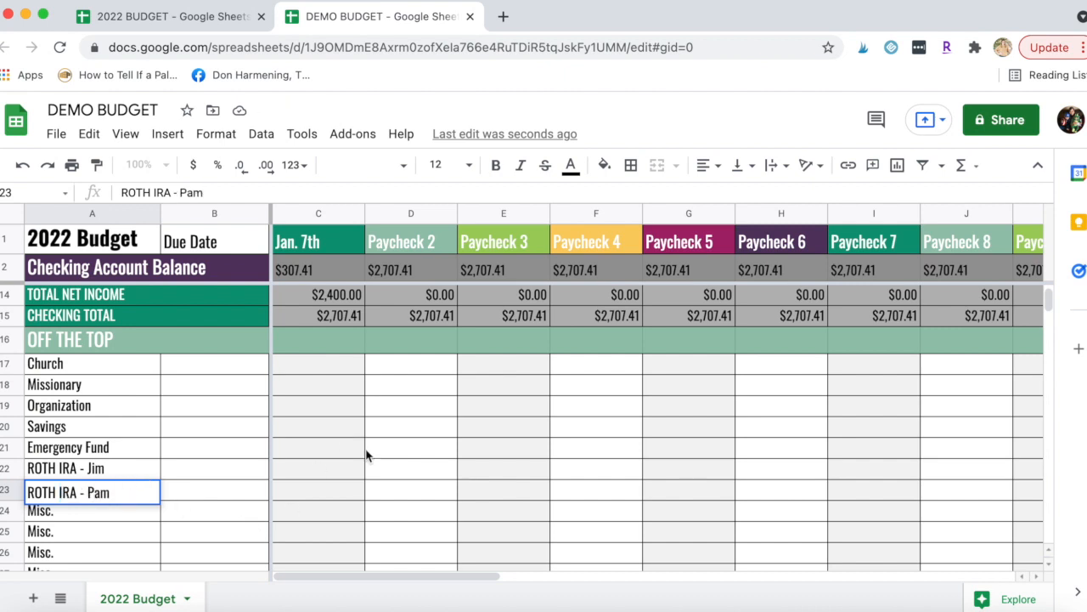
pyautogui.click(340, 471)
# Step: Enter $240.00 for Church and $25.00 for Missionary in the Jan. 7th column
pyautogui.scroll(-2, 193, 502)
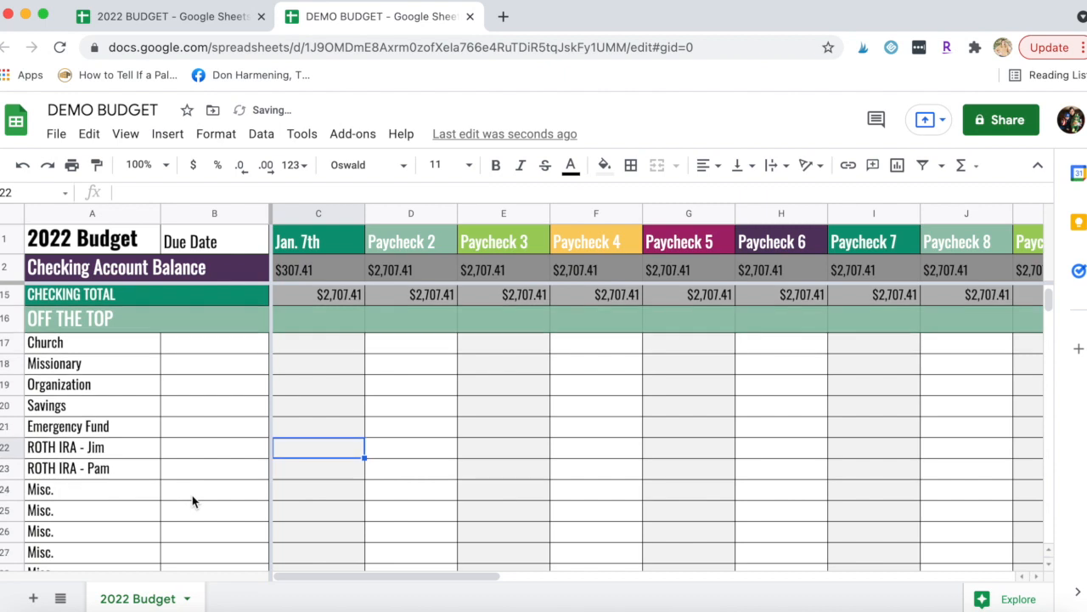
pyautogui.scroll(2, 194, 501)
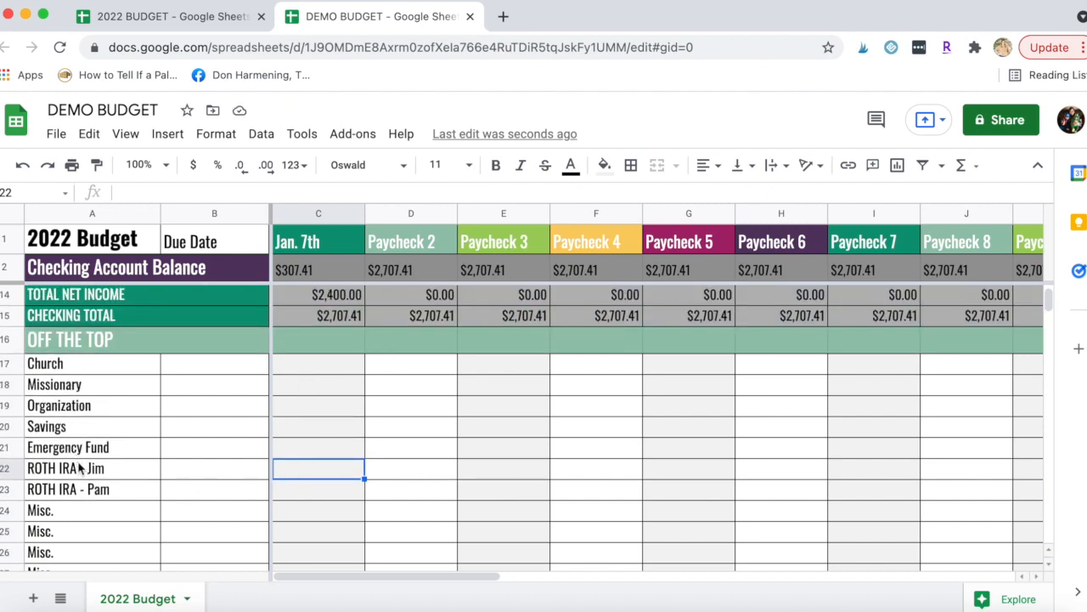
pyautogui.click(318, 374)
pyautogui.write('$240')
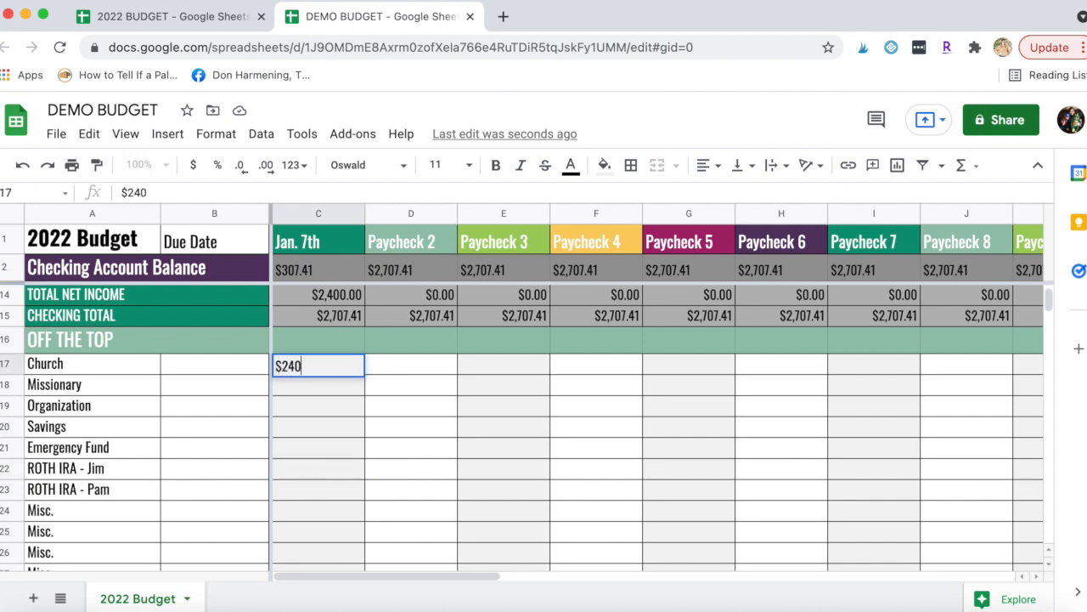
pyautogui.write('.00')
pyautogui.press('Return')
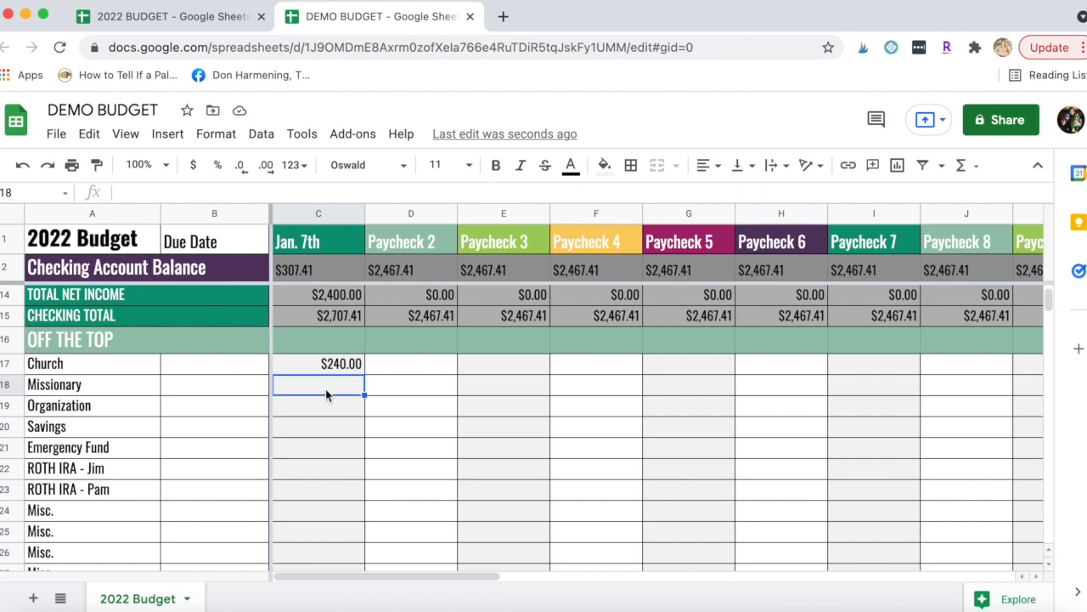
pyautogui.write('$25.00')
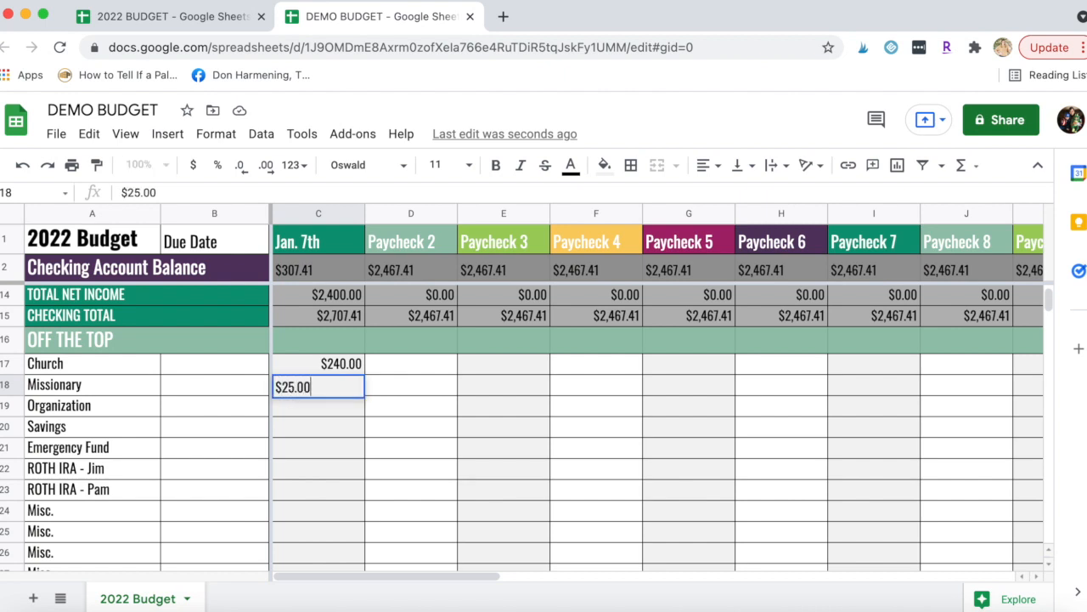
pyautogui.press('Return')
# Step: Enter $100.00 for the Emergency Fund in the Jan. 7th column
pyautogui.press('Down')
pyautogui.press('Down')
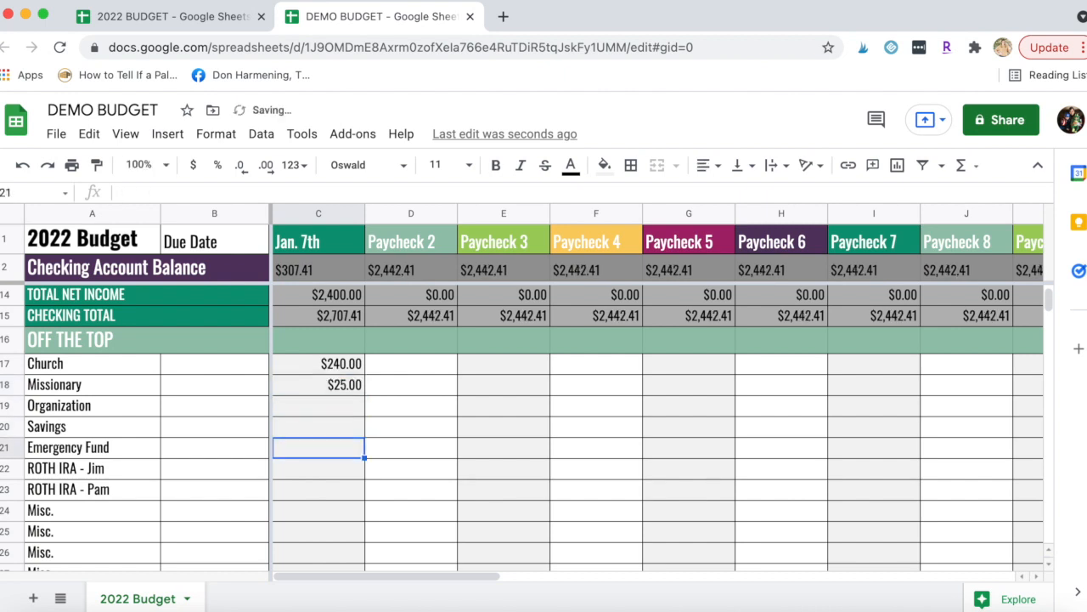
pyautogui.write('$100.00')
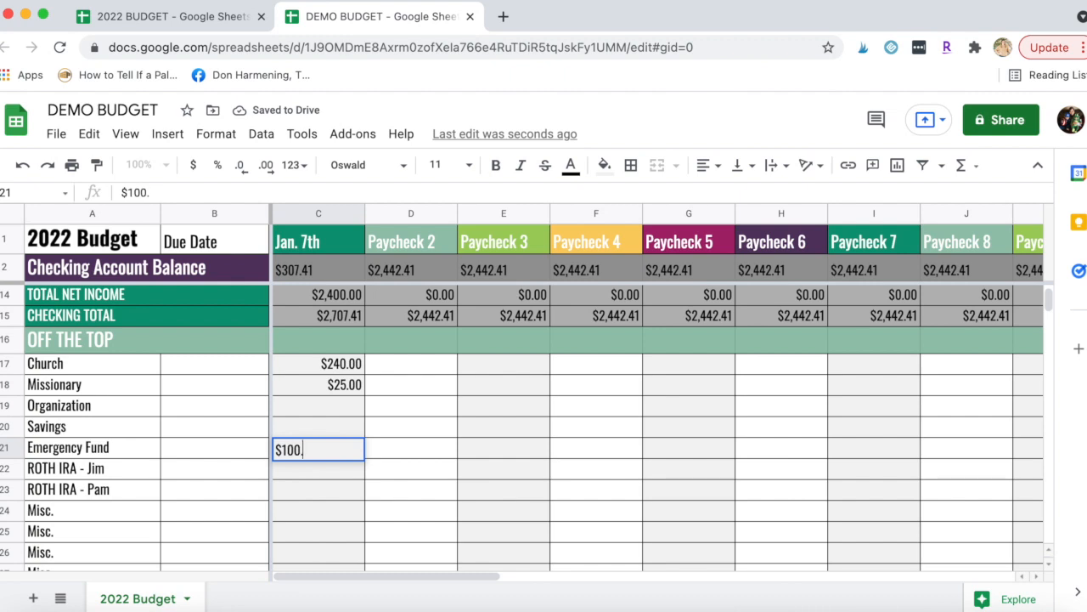
pyautogui.click(336, 428)
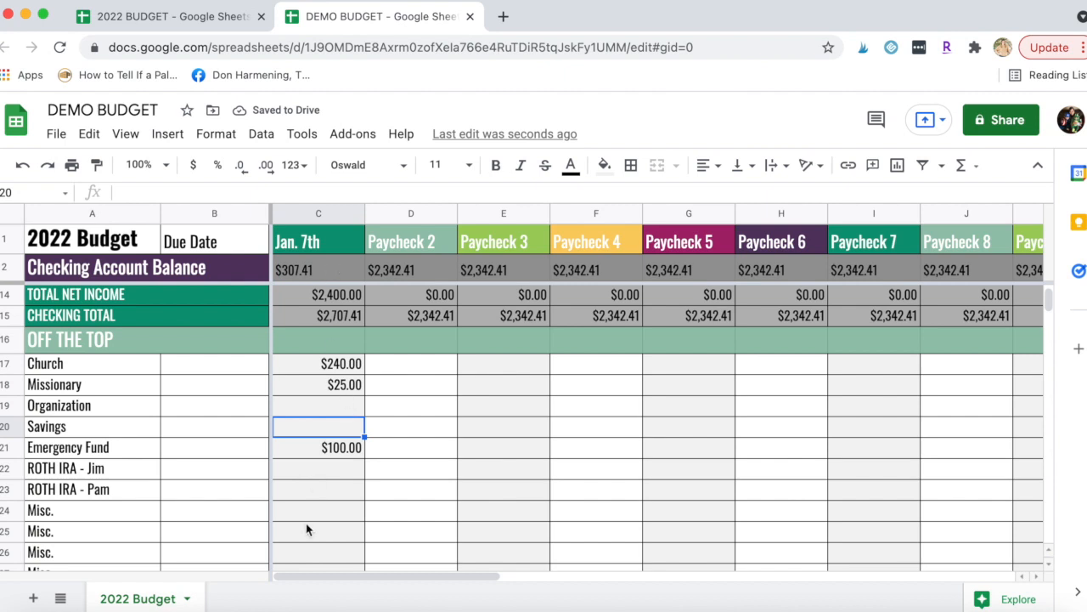
# Step: Inspect the Due Date cells of the Church and Missionary rows
pyautogui.click(225, 372)
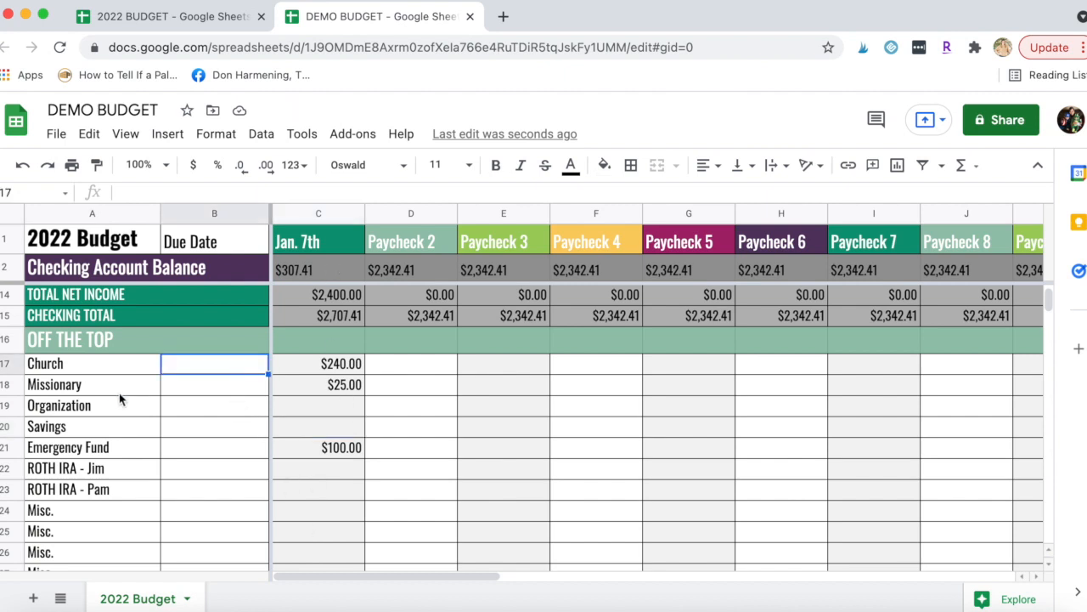
pyautogui.click(97, 390)
pyautogui.click(187, 393)
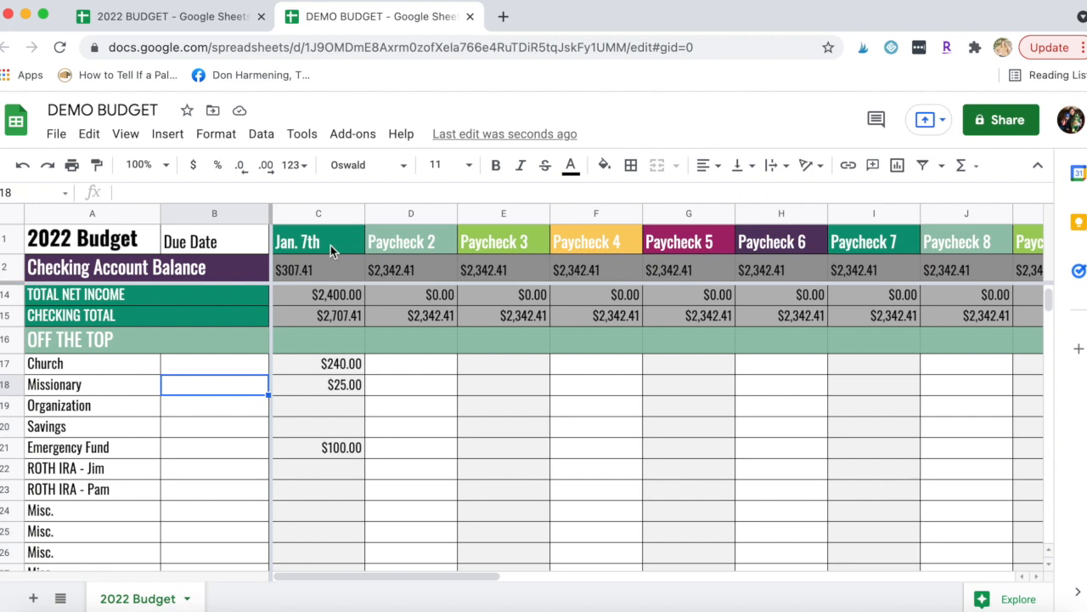
# Step: Set the due dates of Missionary to 12th and Emergency Fund to 18th
pyautogui.write('12th')
pyautogui.press('Return')
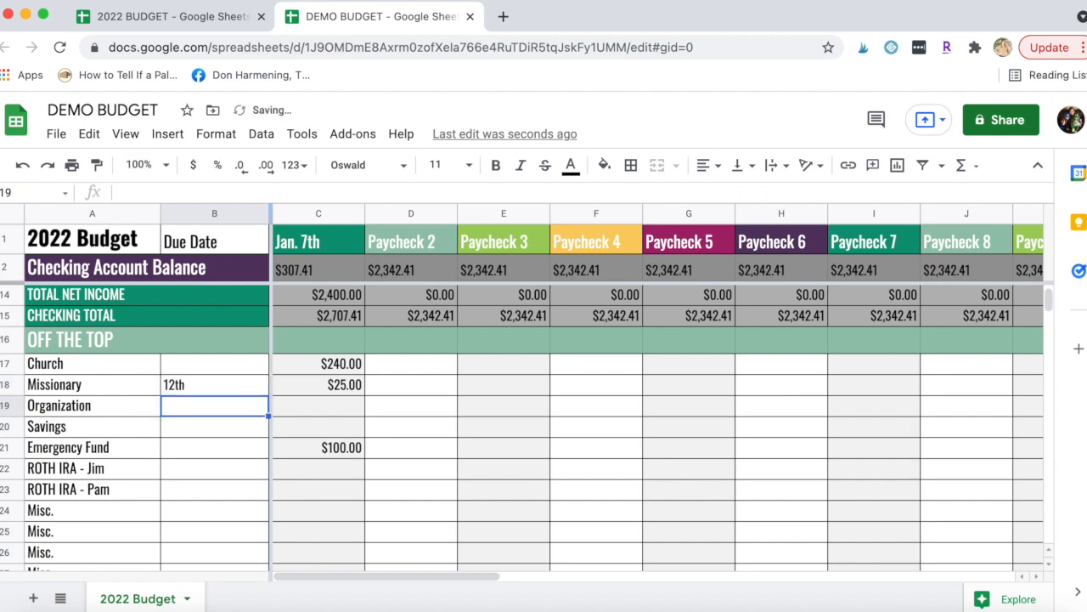
pyautogui.press('Down')
pyautogui.press('Down')
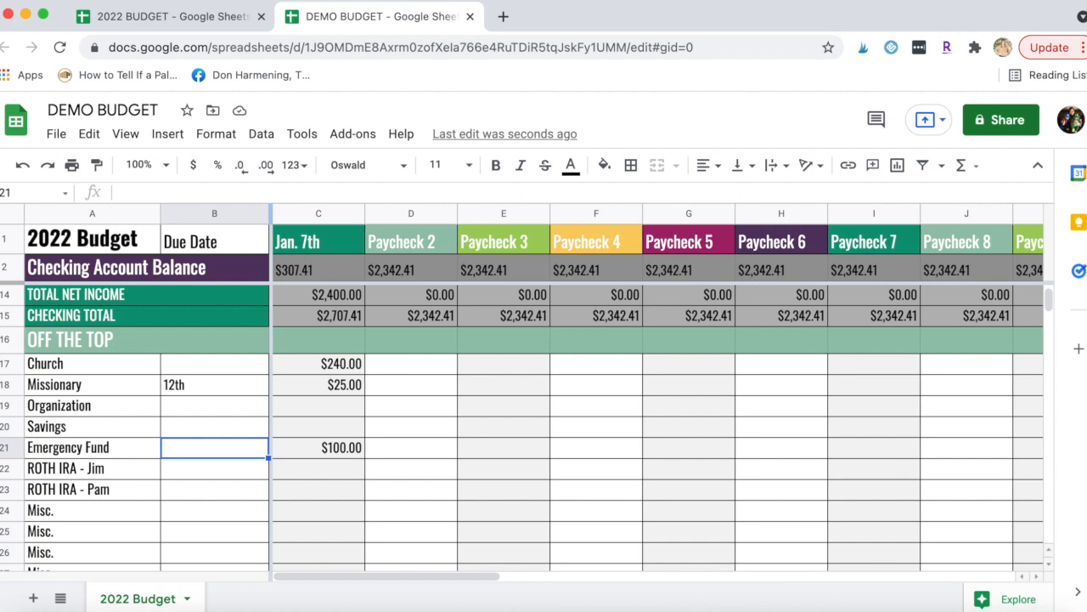
pyautogui.write('18th')
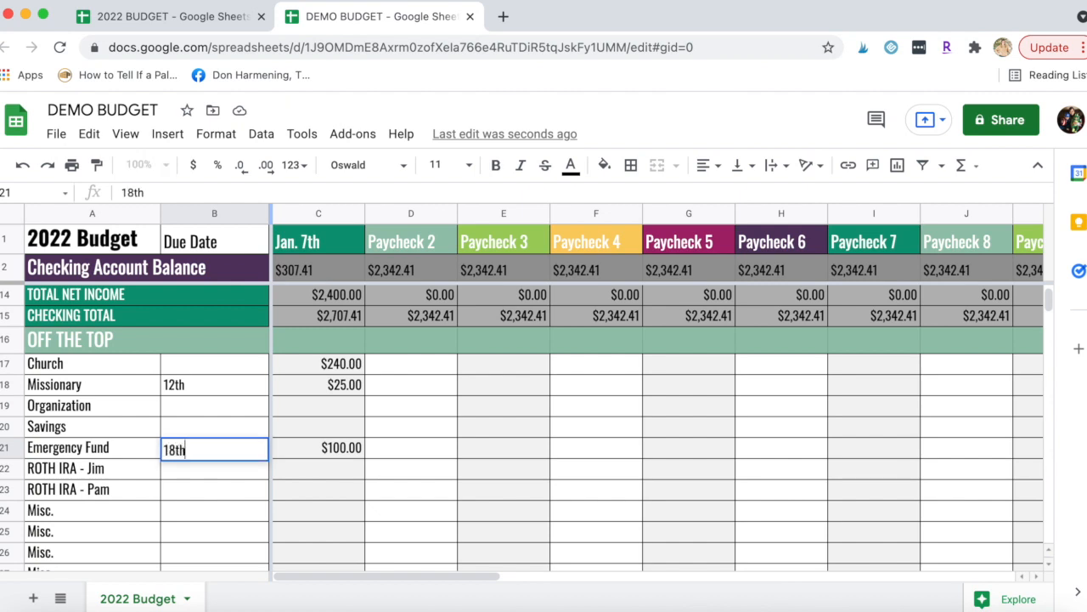
pyautogui.press('Return')
# Step: Replace the Paycheck 2 through Paycheck 6 headers with Jan. 21st, Feb. 4th, Feb. 18th, Mar. 4th and Mar. 18
pyautogui.click(406, 246)
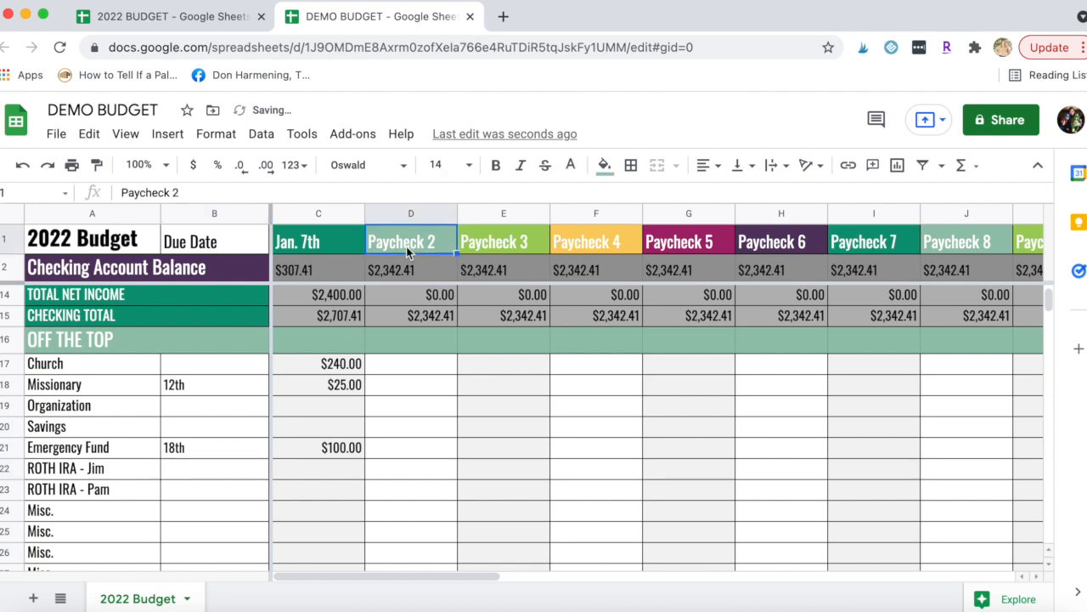
pyautogui.write('Jan.')
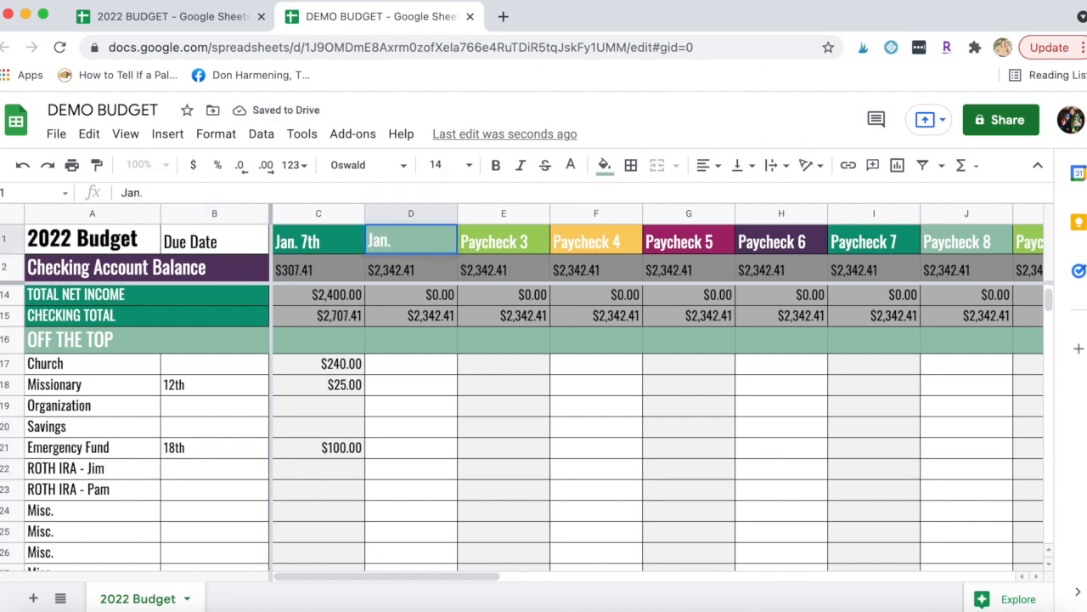
pyautogui.write(' 21st')
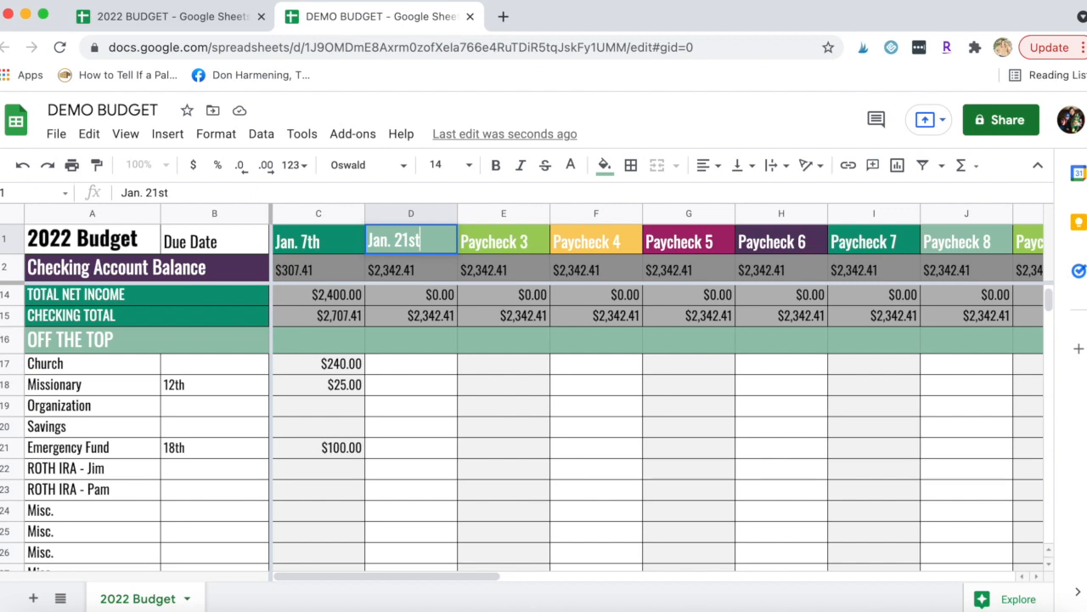
pyautogui.press('Tab')
pyautogui.write('Feb.')
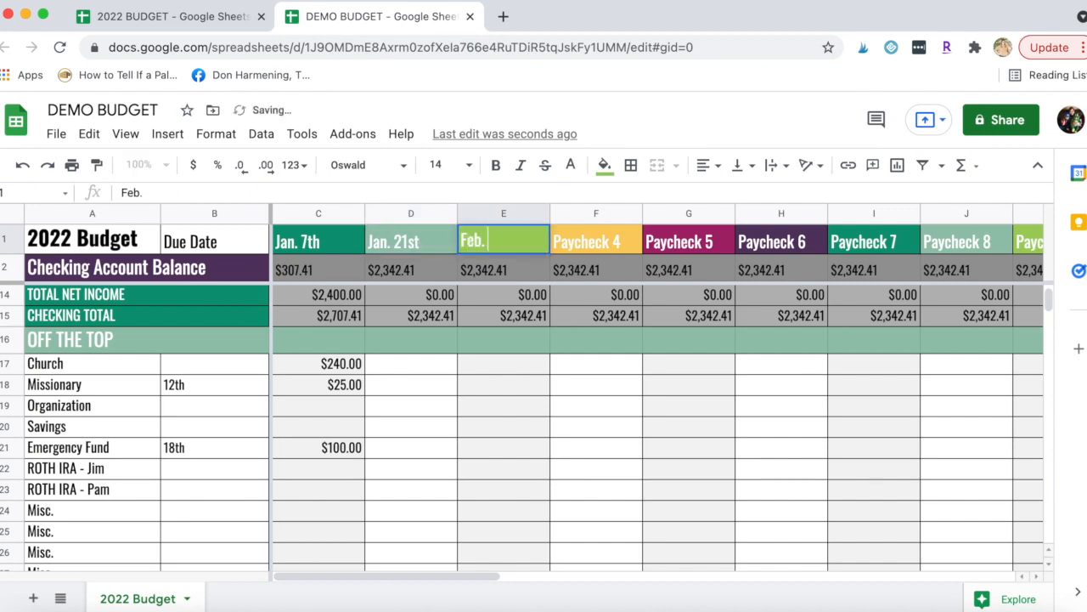
pyautogui.write(' 4th')
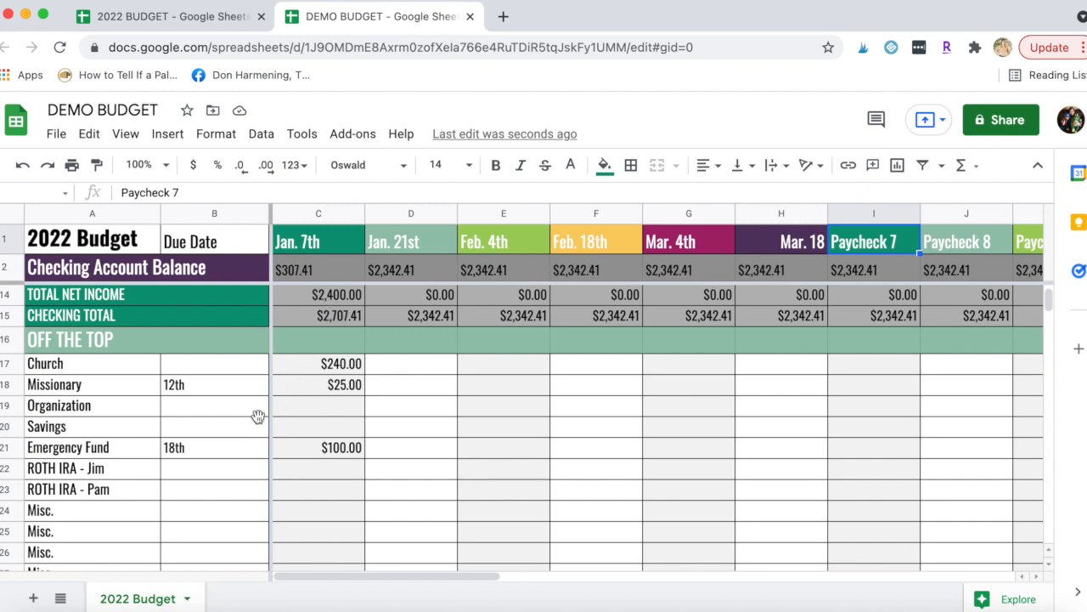
pyautogui.click(401, 244)
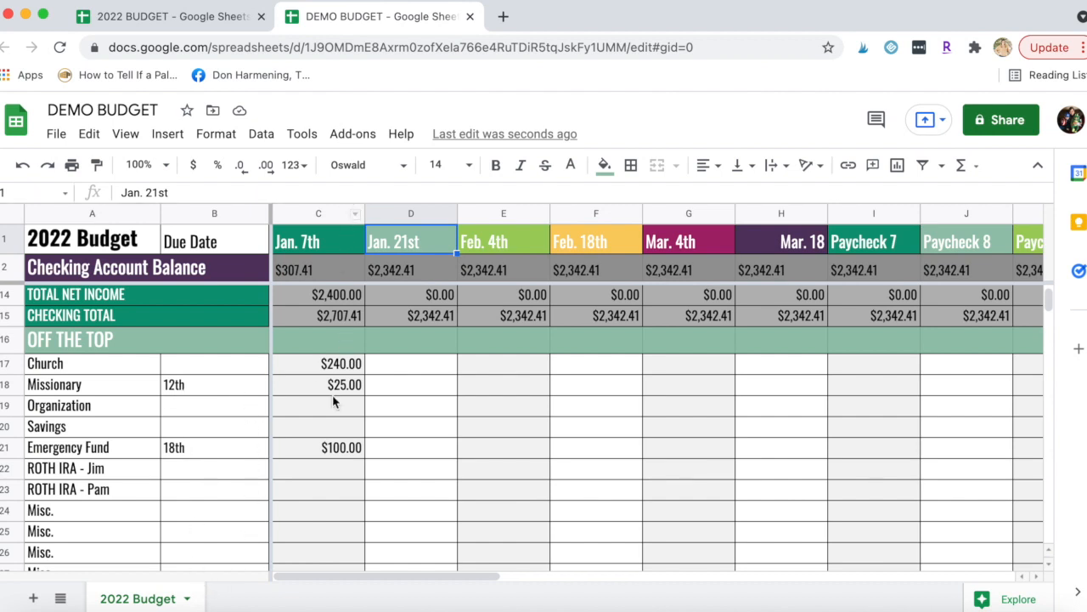
# Step: Set the two ROTH IRA due dates to 30th and 15th, and enter $200.00 for the second one in the Jan. 7th column
pyautogui.click(225, 476)
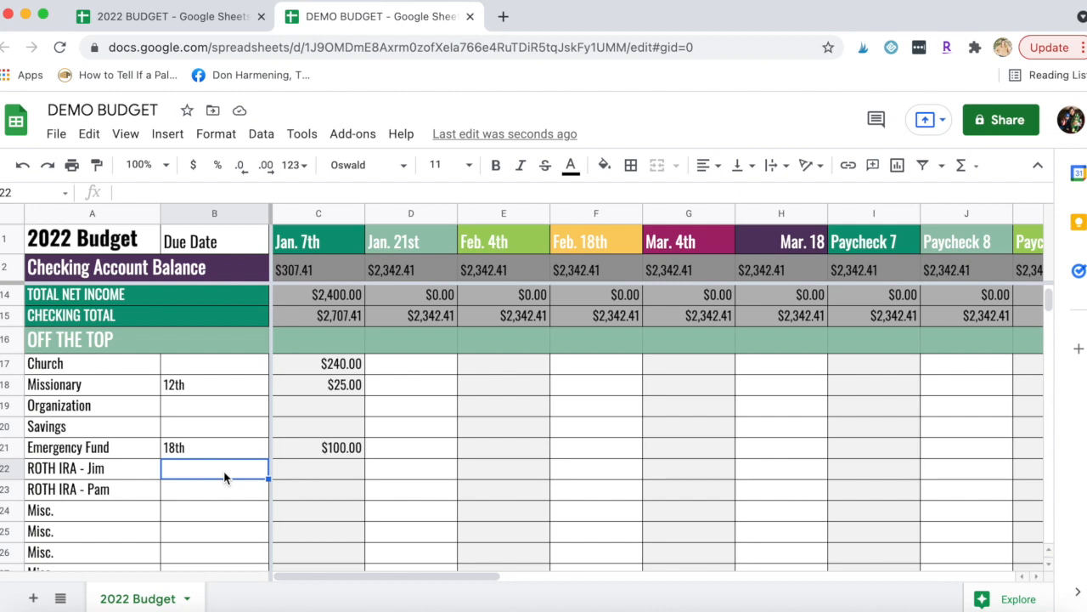
pyautogui.write('30th')
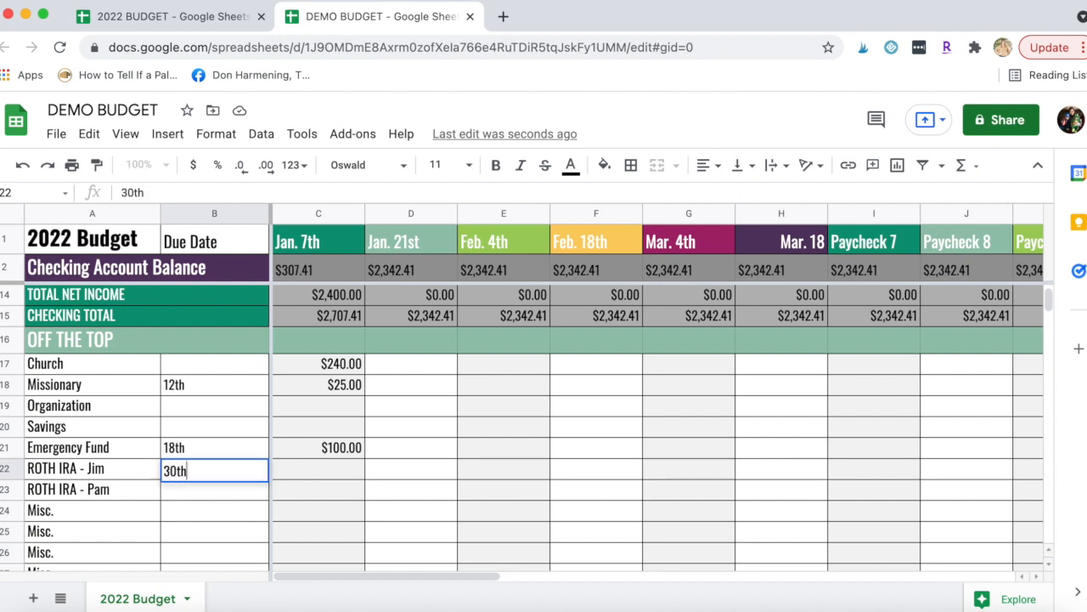
pyautogui.press('Return')
pyautogui.write('15th')
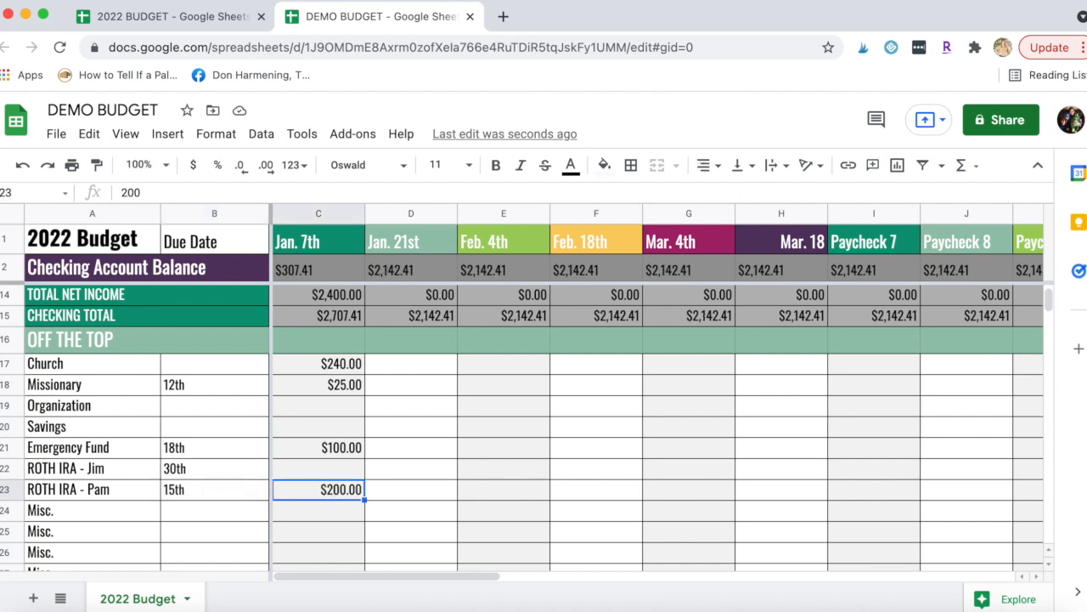
pyautogui.write('$200.00')
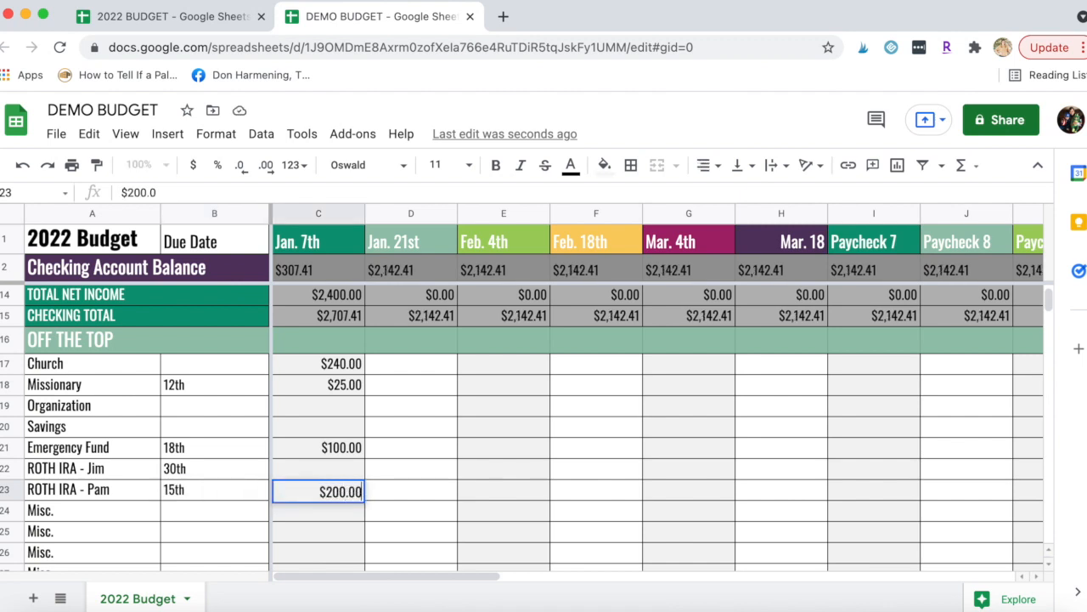
pyautogui.press('Tab')
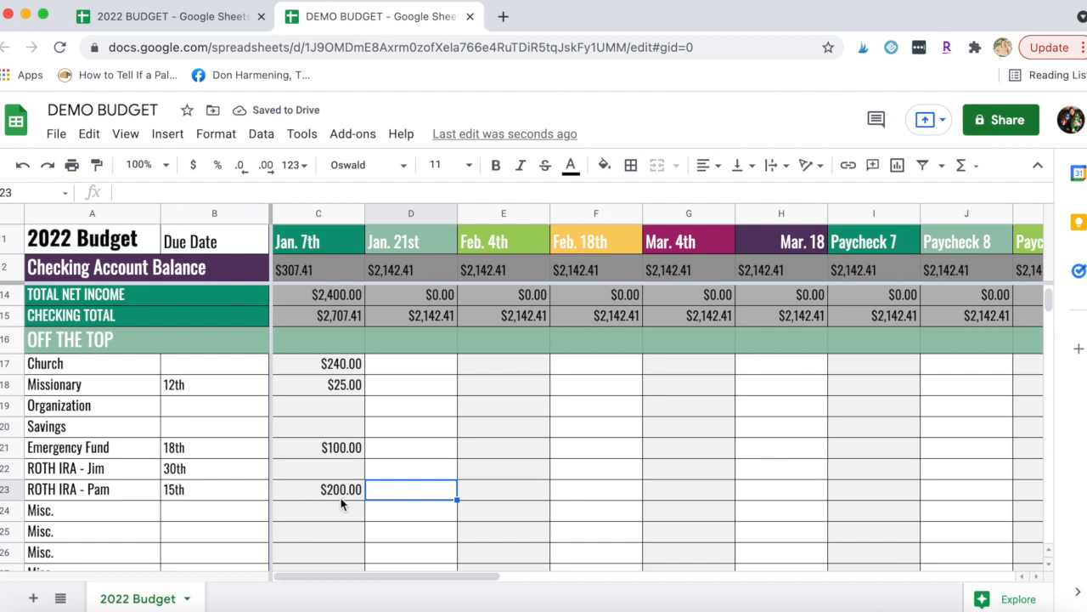
pyautogui.click(430, 474)
pyautogui.write('$200.')
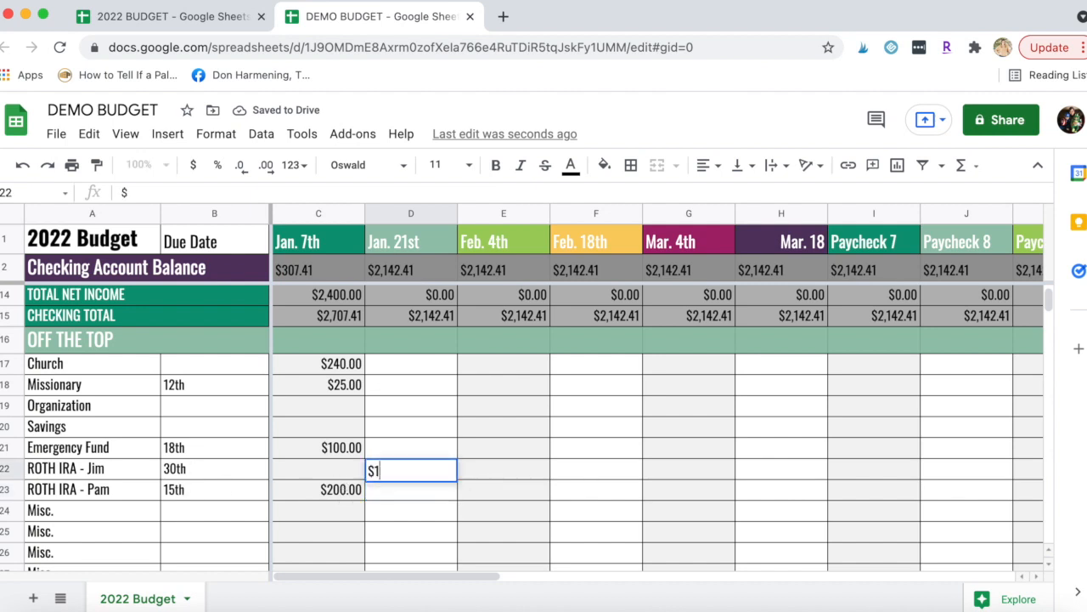
pyautogui.press('BackSpace')
pyautogui.press('BackSpace')
pyautogui.press('BackSpace')
pyautogui.press('BackSpace')
pyautogui.press('BackSpace')
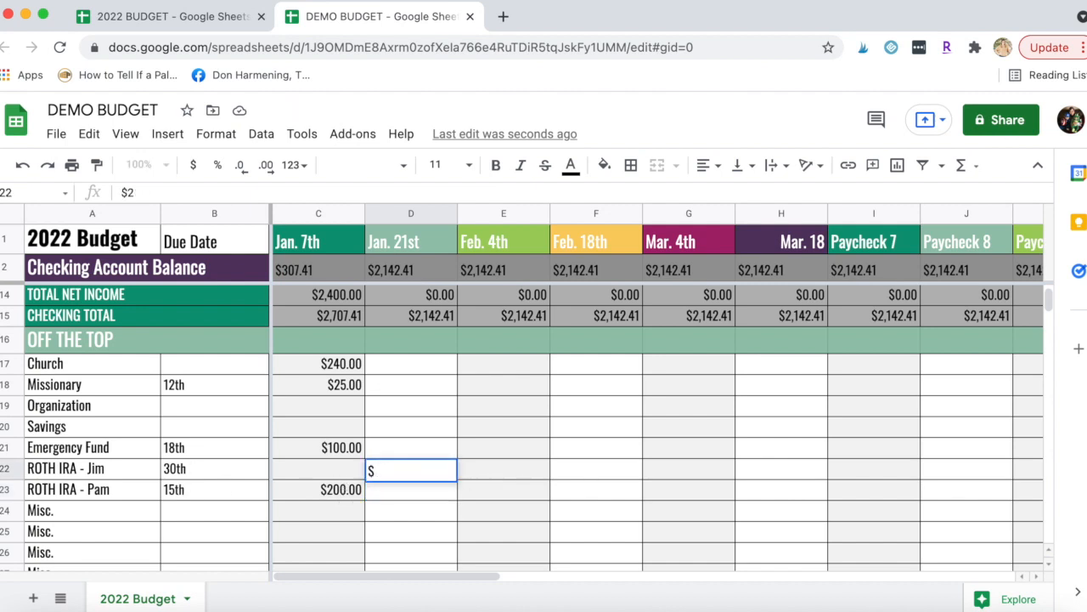
pyautogui.click(413, 493)
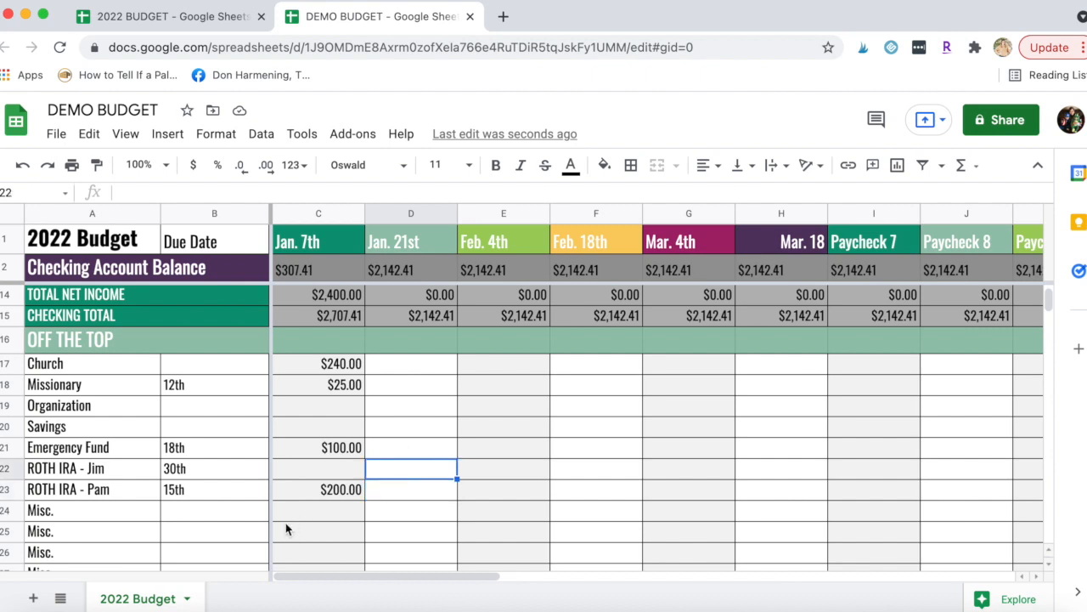
pyautogui.click(302, 489)
# Step: Set the due date of Mortgage/Rent in the Expenses section to 1st
pyautogui.scroll(-5, 302, 488)
pyautogui.scroll(-2, 301, 496)
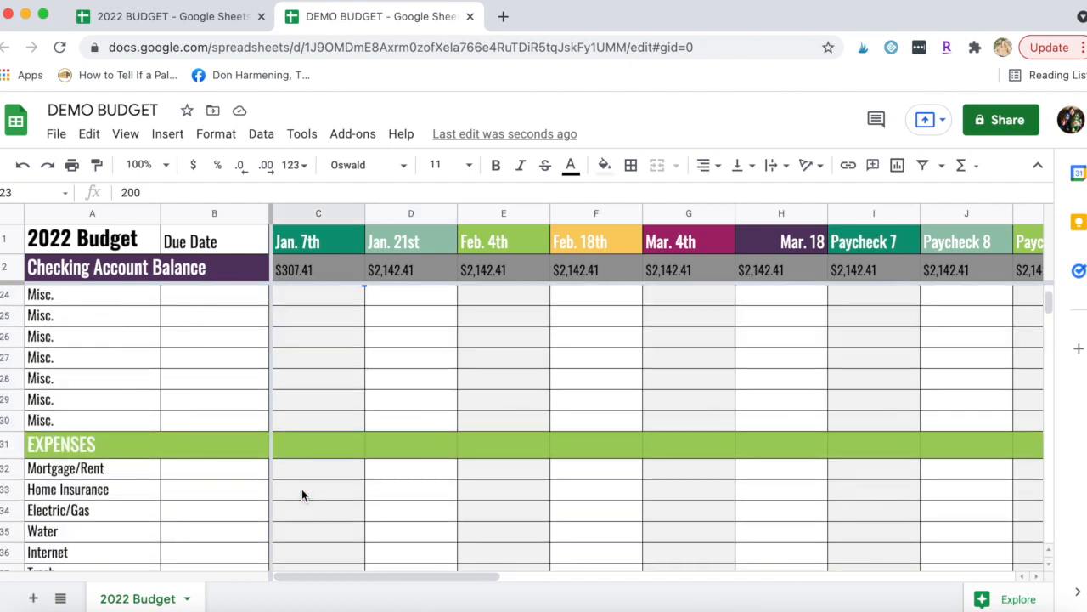
pyautogui.click(235, 454)
pyautogui.write('1st')
pyautogui.press('Return')
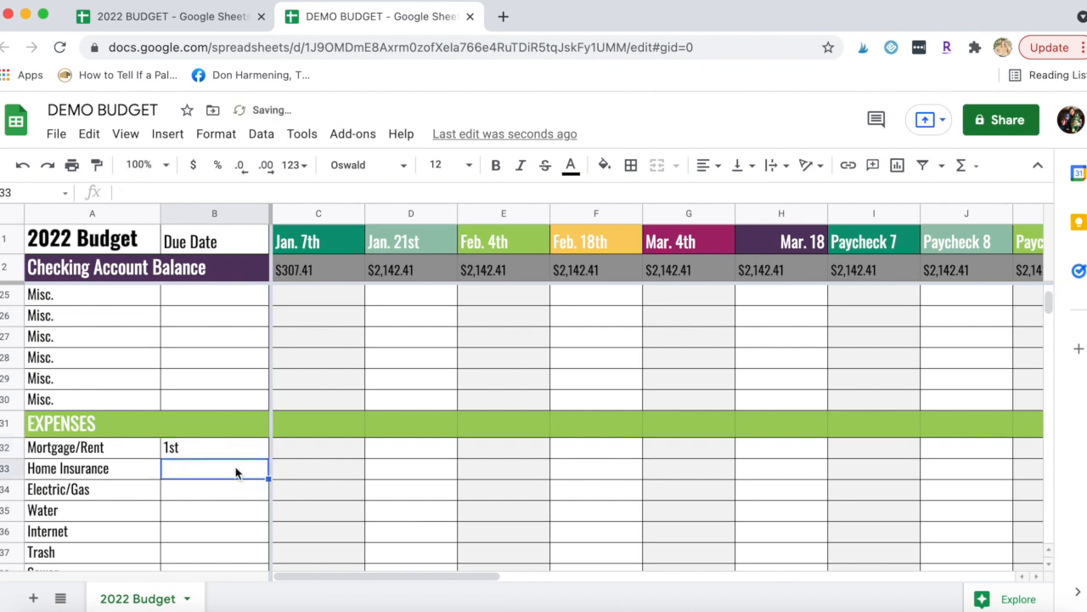
# Step: Set the due dates of Home Insurance to 15th, Electric/Gas to 25th, Water to 12th and Internet to 28th
pyautogui.scroll(-1, 233, 495)
pyautogui.scroll(-1, 234, 495)
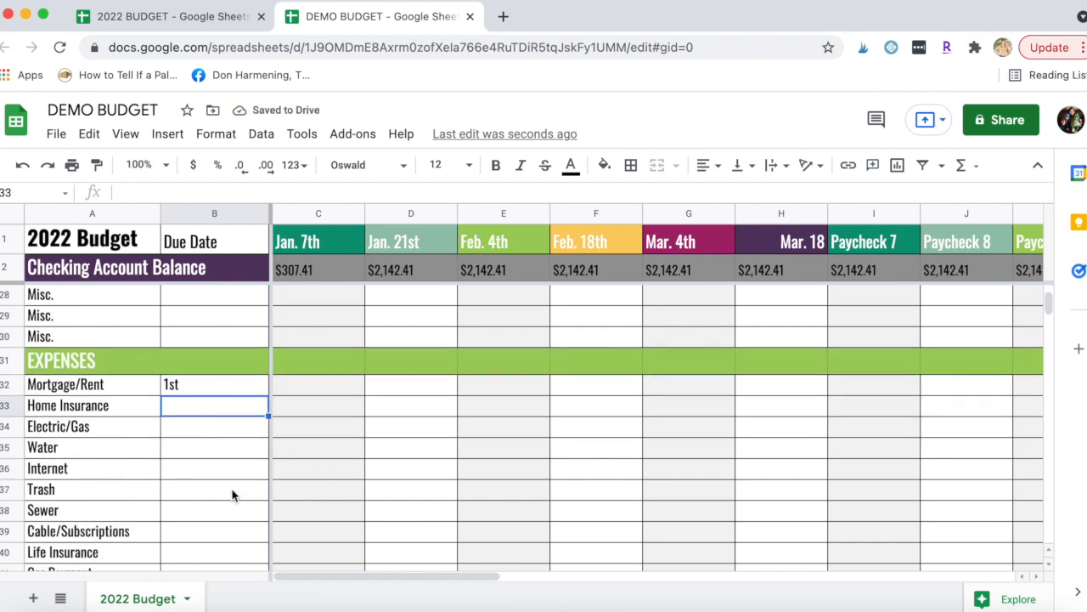
pyautogui.scroll(2, 234, 495)
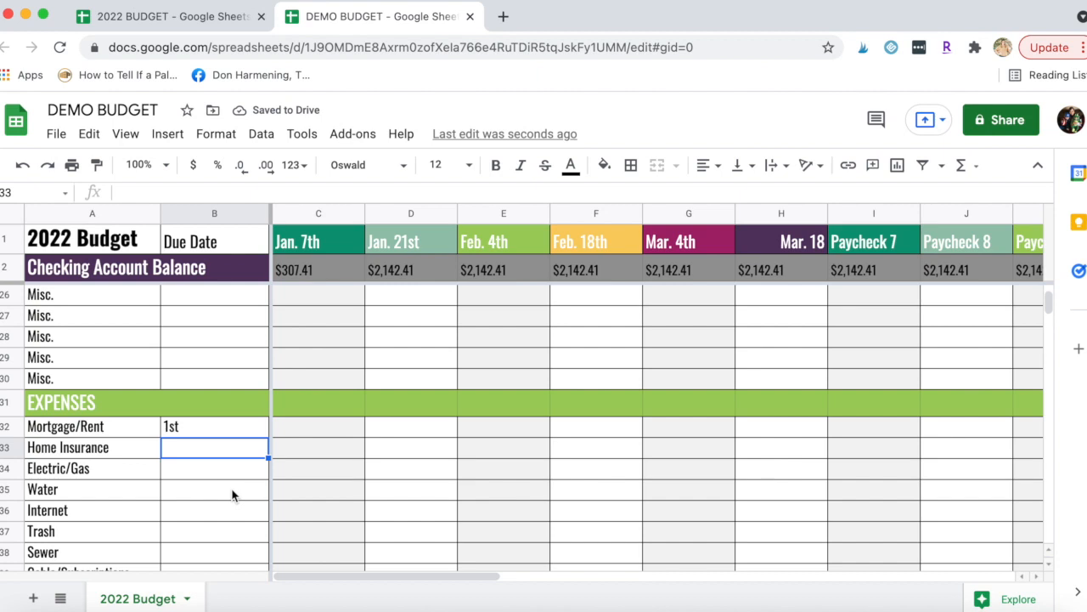
pyautogui.scroll(-1, 233, 495)
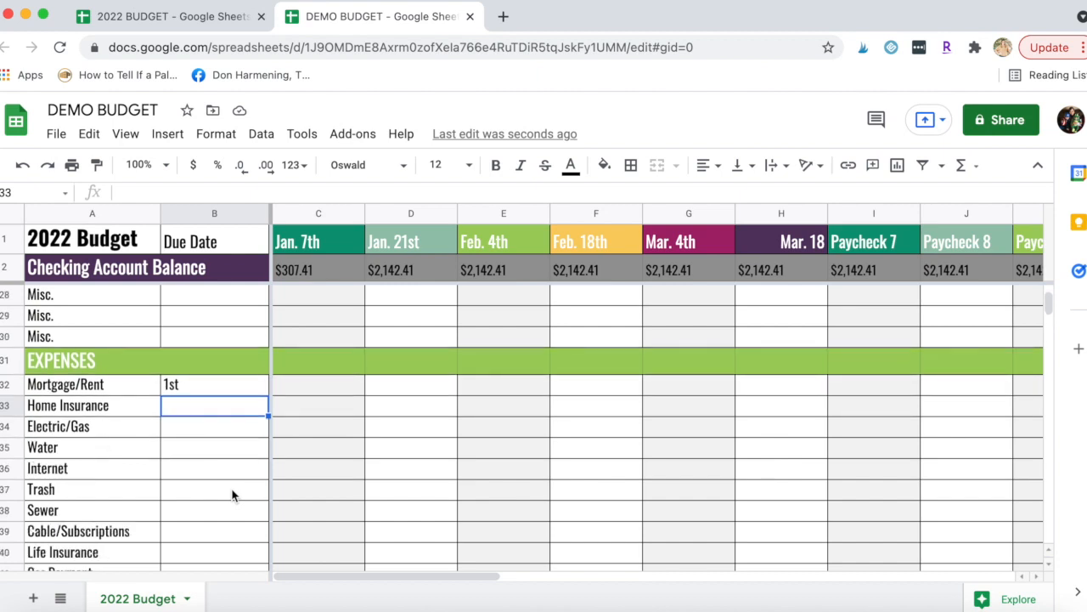
pyautogui.write('15th')
pyautogui.press('Return')
pyautogui.write('25th')
pyautogui.press('Return')
pyautogui.write('12th')
pyautogui.press('Return')
pyautogui.write('28th')
pyautogui.press('Return')
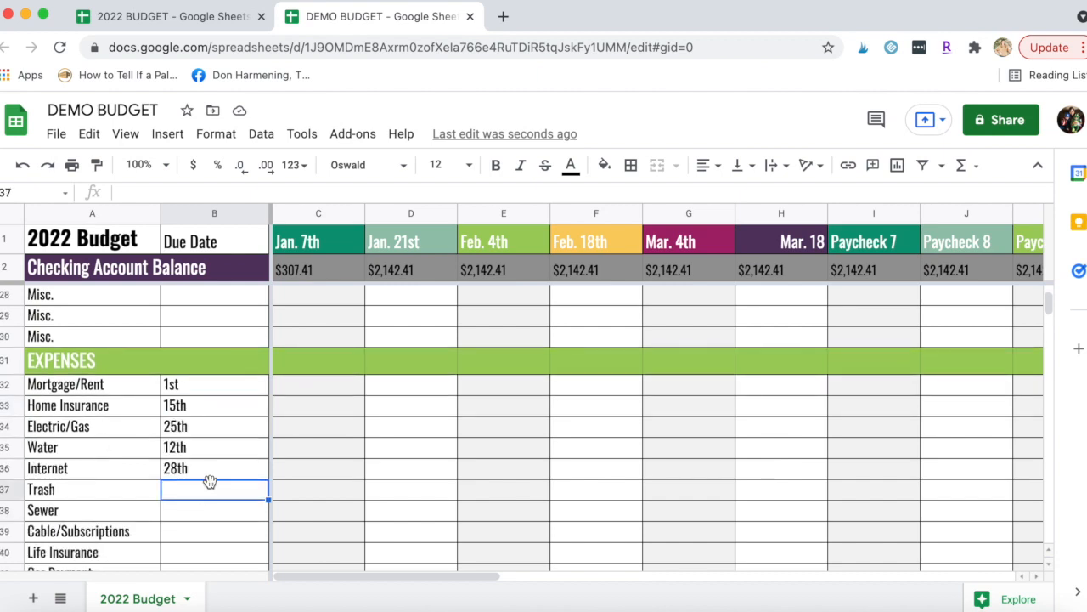
# Step: Enter the quarterly Trash due date as "10th - 1/4/7/10"
pyautogui.scroll(-1, 210, 481)
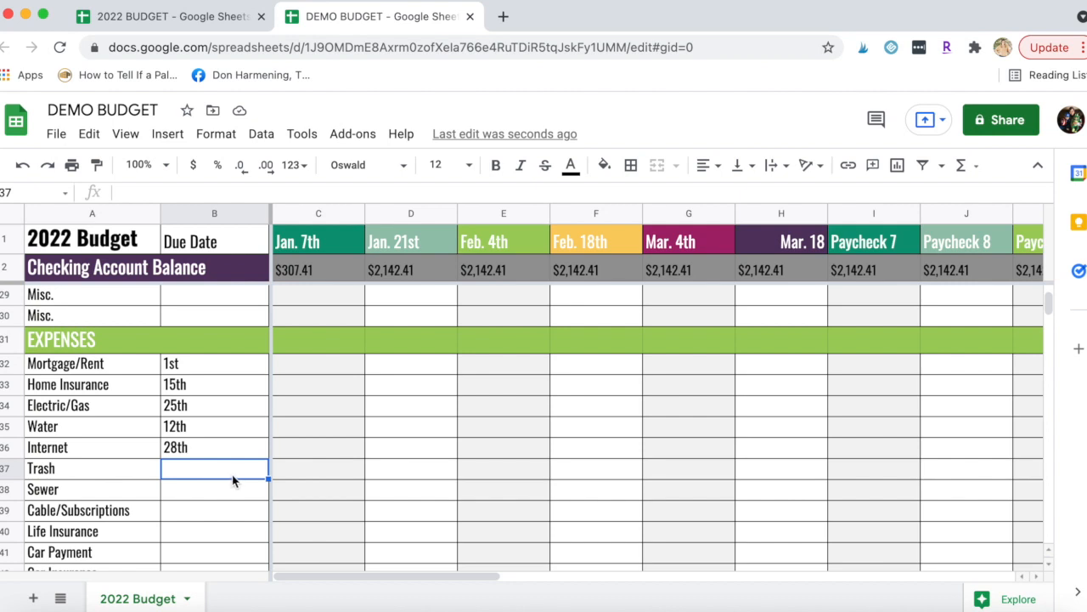
pyautogui.write('10th')
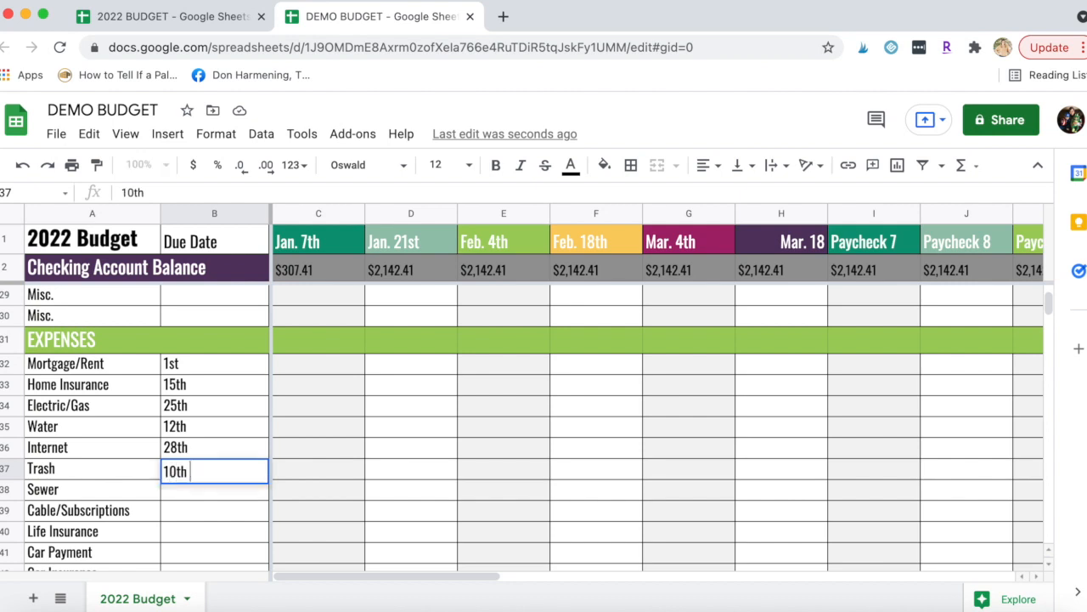
pyautogui.write(' - 1/4/7/10')
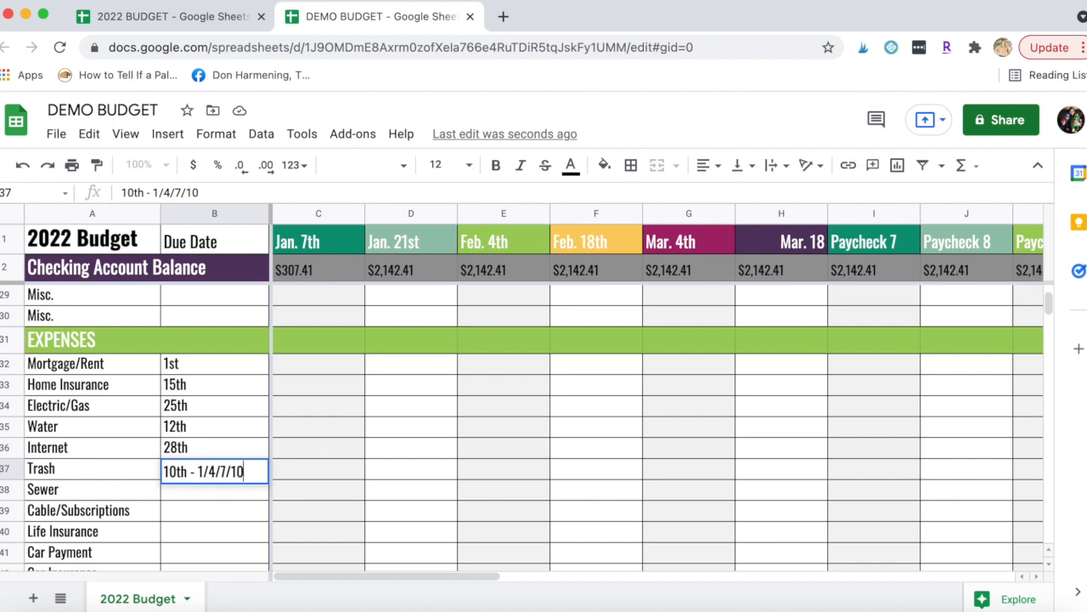
pyautogui.press('Return')
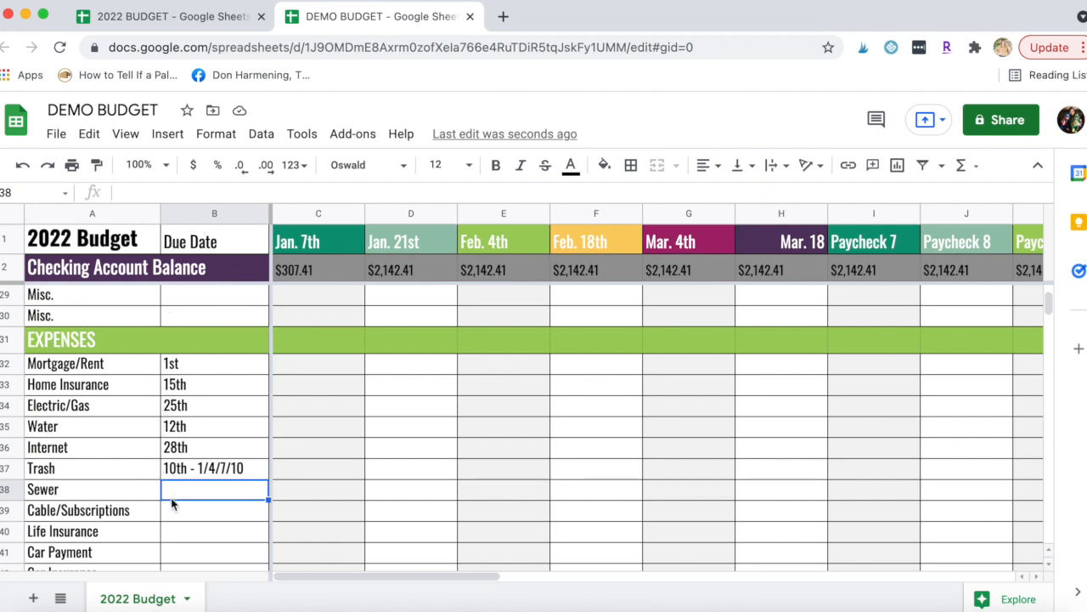
# Step: Review the Expenses categories and their due dates from Mortgage/Rent down to the Misc. rows
pyautogui.scroll(-2, 190, 516)
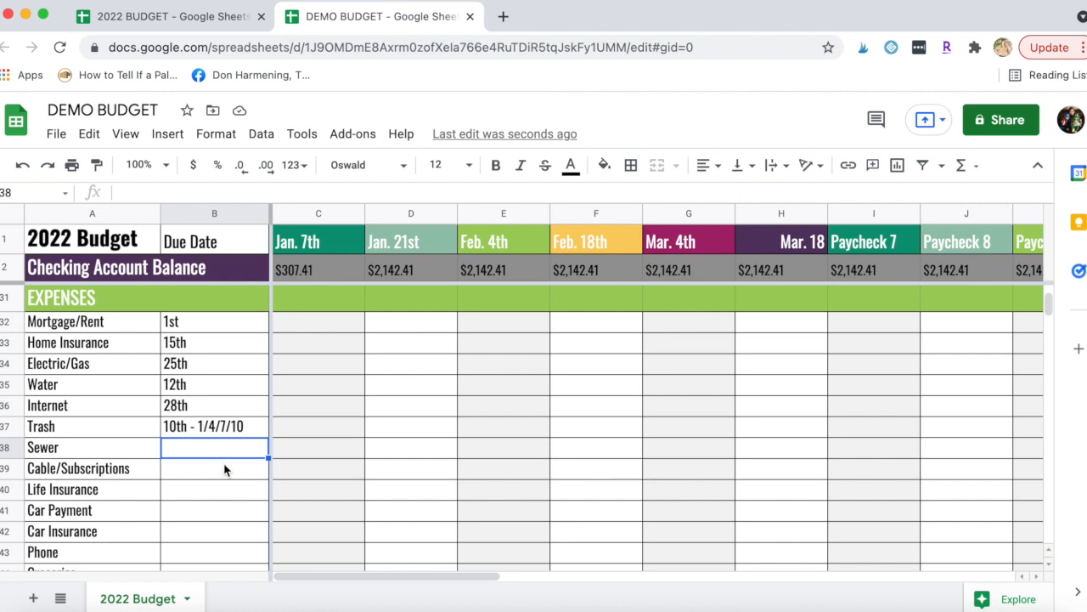
pyautogui.scroll(-1, 223, 468)
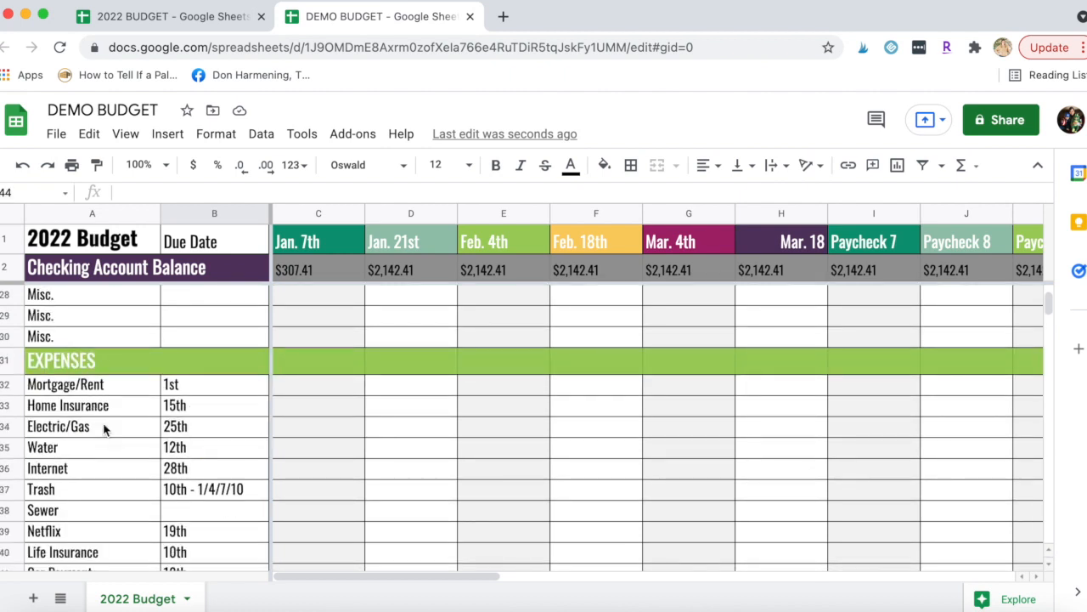
pyautogui.scroll(-3, 104, 429)
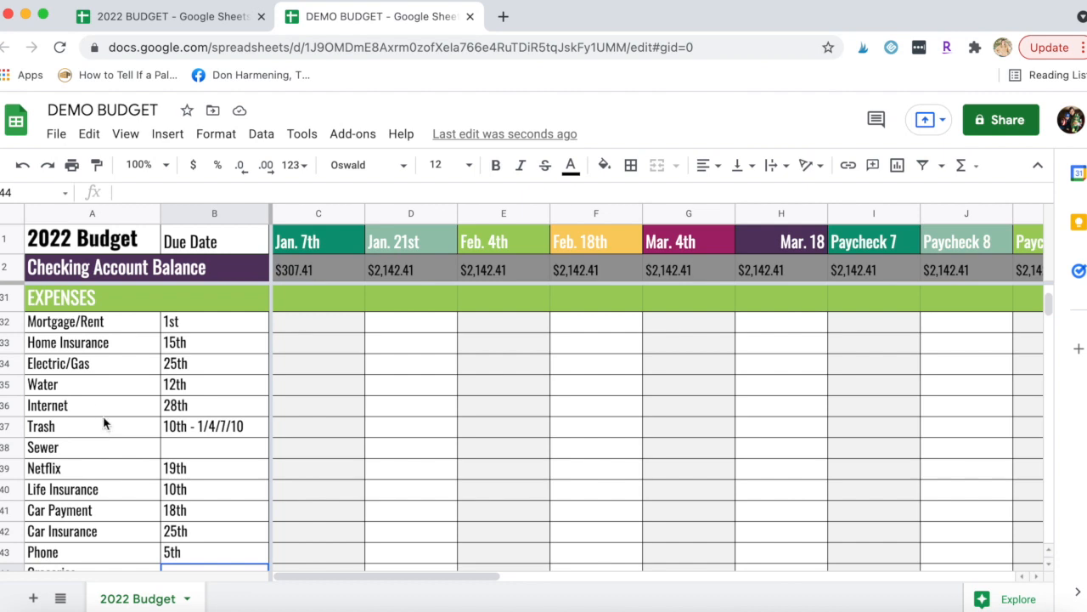
pyautogui.scroll(-2, 85, 461)
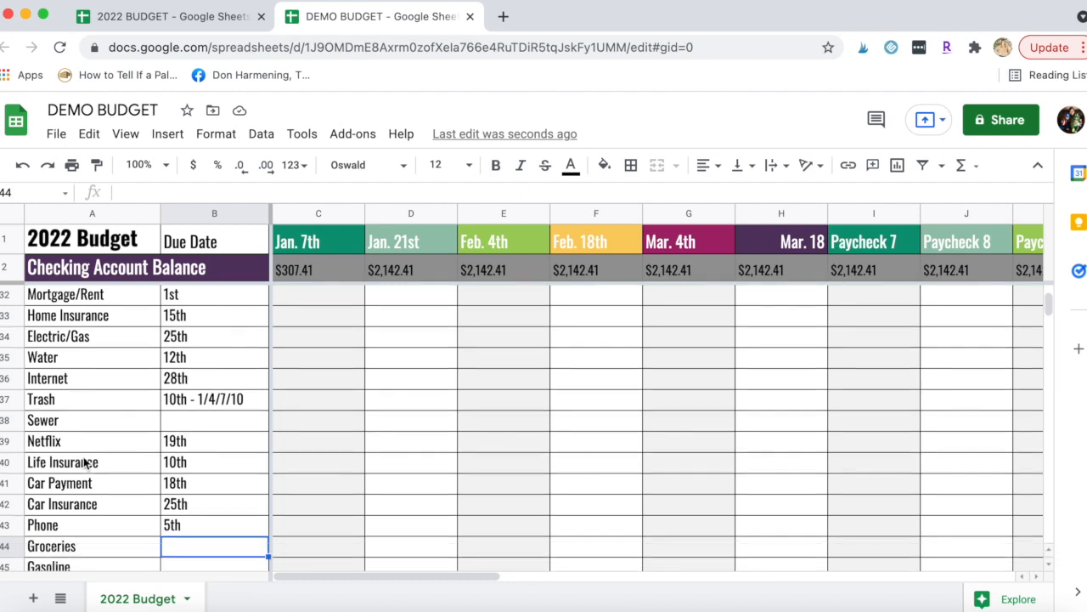
pyautogui.scroll(-6, 85, 461)
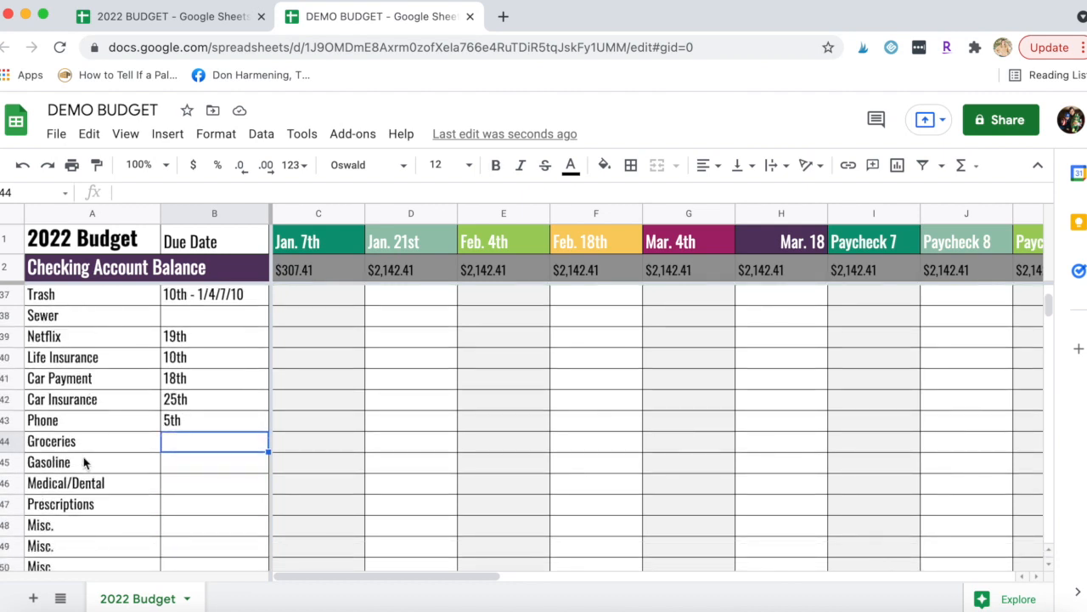
pyautogui.scroll(3, 85, 462)
pyautogui.scroll(3, 85, 461)
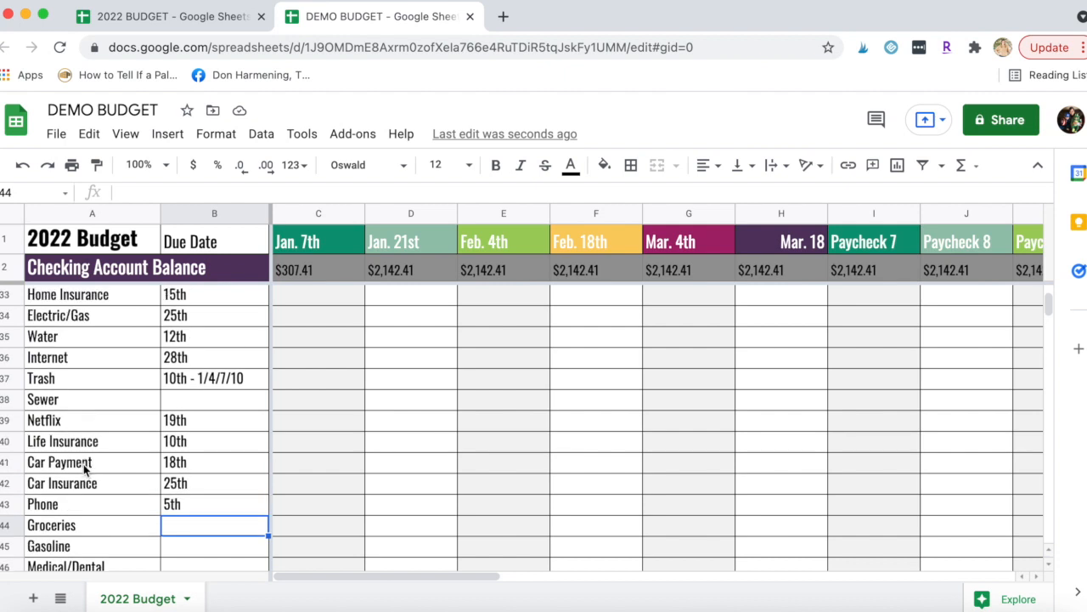
pyautogui.scroll(-3, 95, 566)
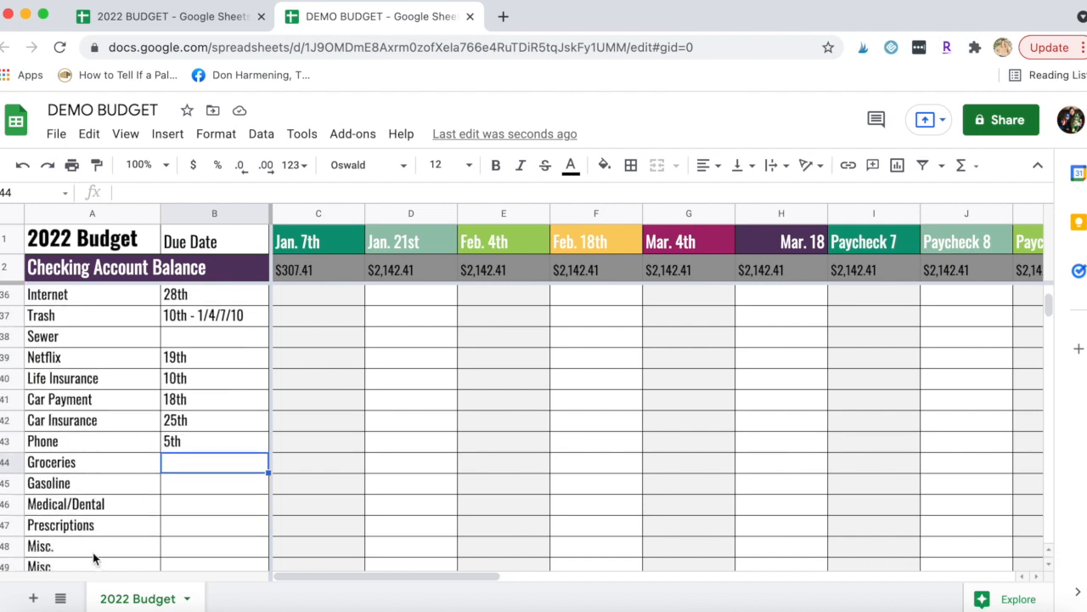
pyautogui.scroll(-2, 56, 501)
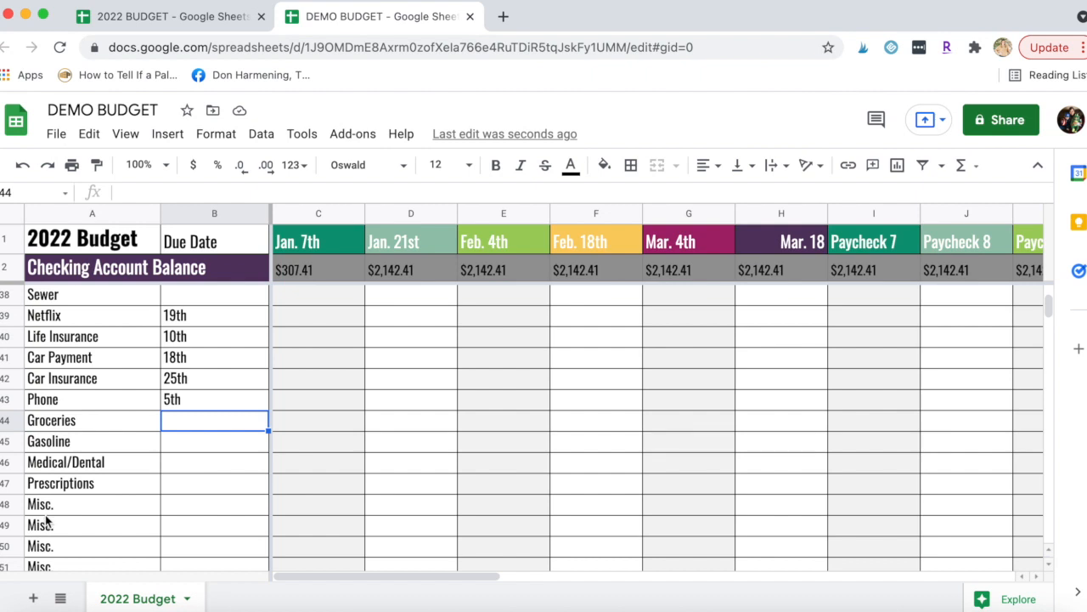
# Step: Look through the remaining Misc. rows of the Expenses section and the categories listed under Personal
pyautogui.scroll(-5, 51, 524)
pyautogui.scroll(-2, 51, 524)
pyautogui.scroll(5, 51, 524)
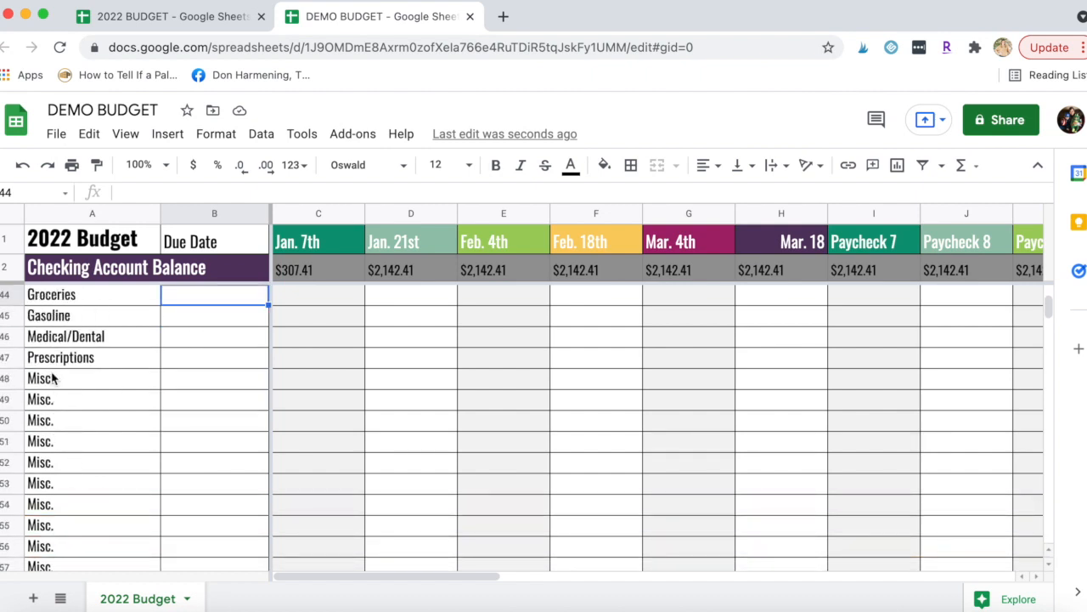
pyautogui.scroll(-3, 57, 463)
pyautogui.scroll(-4, 57, 463)
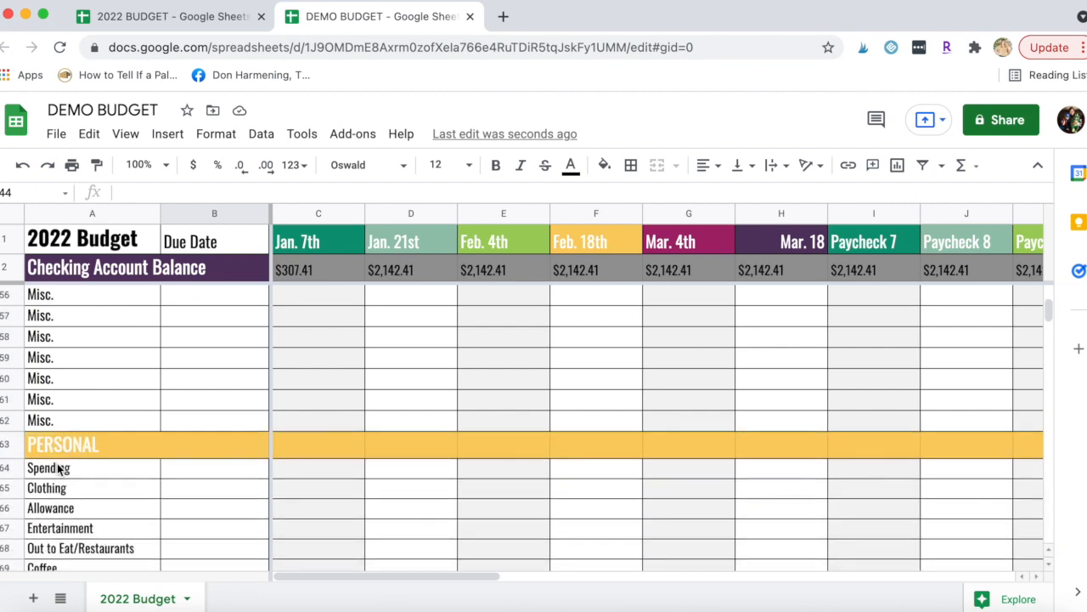
pyautogui.scroll(-3, 57, 466)
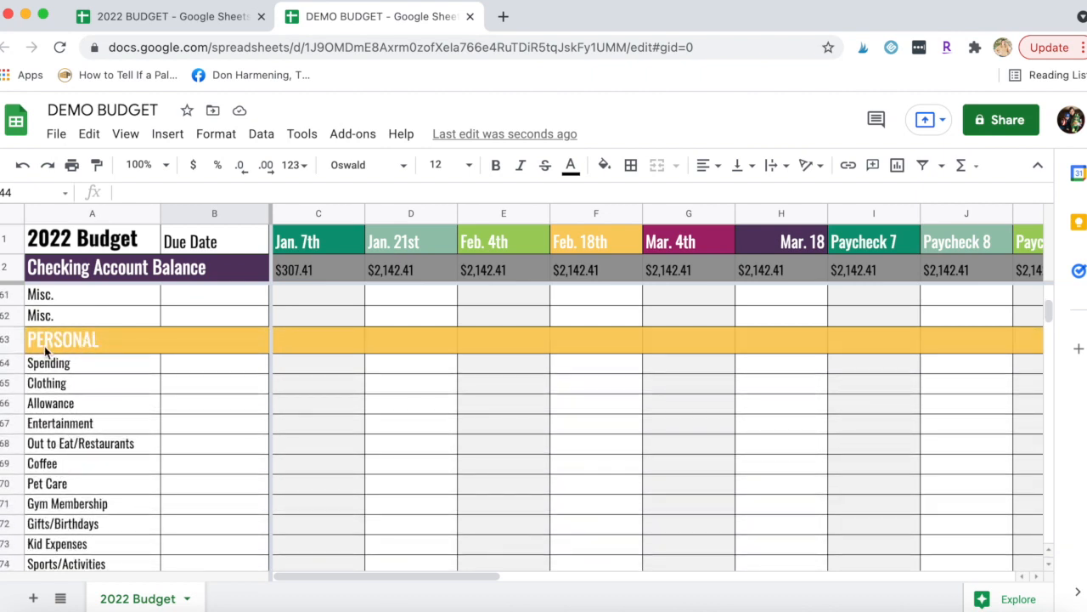
pyautogui.scroll(-1, 68, 405)
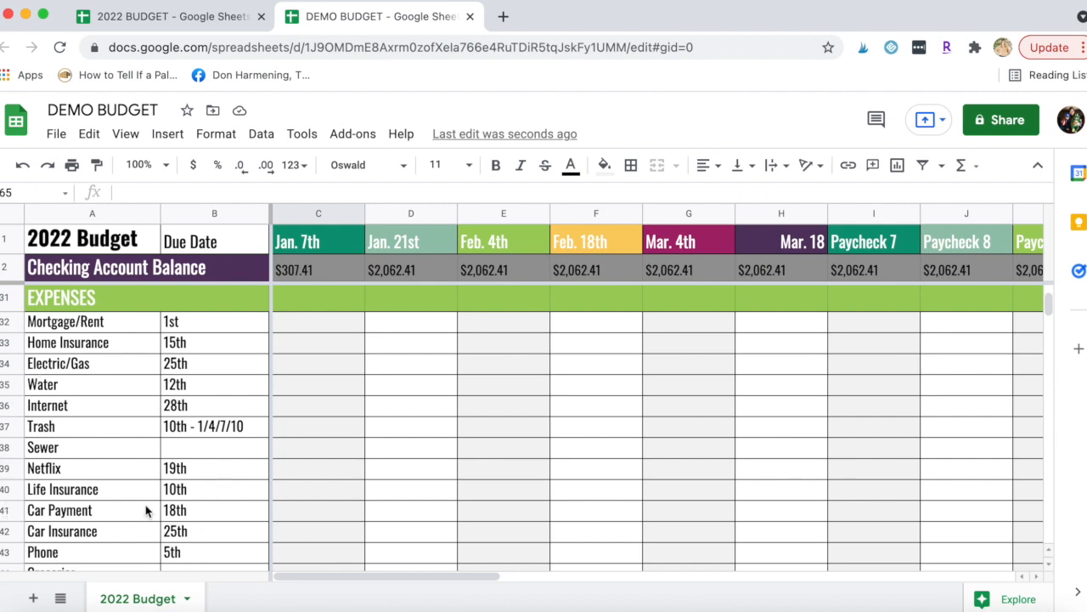
# Step: Enter $82.25 for Home Insurance under the Jan. 7th paycheck in the Expenses section
pyautogui.scroll(-1, 145, 510)
pyautogui.scroll(1, 146, 510)
pyautogui.click(332, 321)
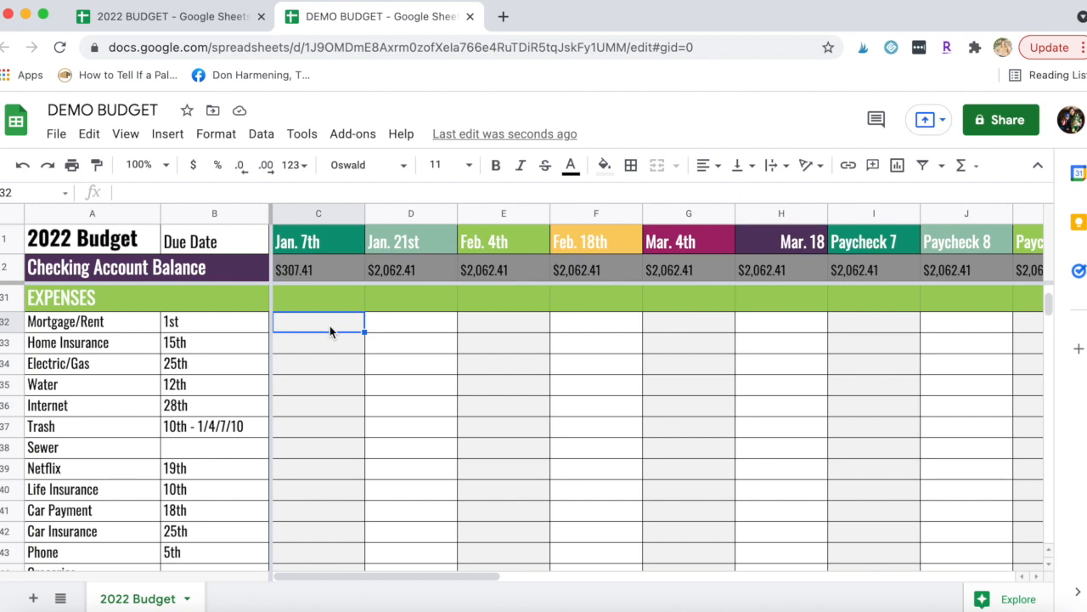
pyautogui.click(320, 351)
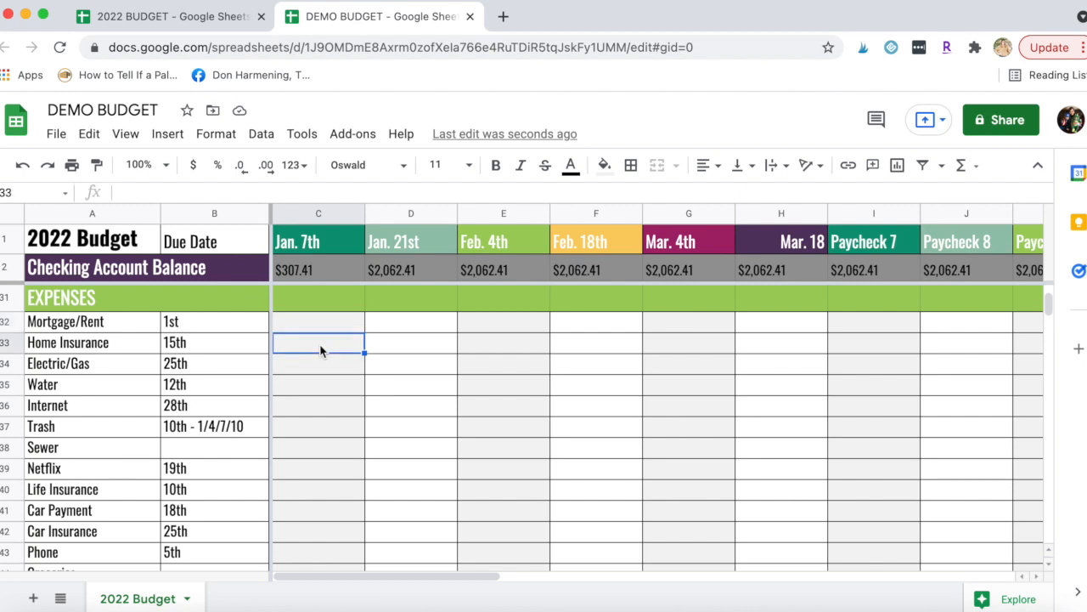
pyautogui.write('$82.25')
pyautogui.press('Return')
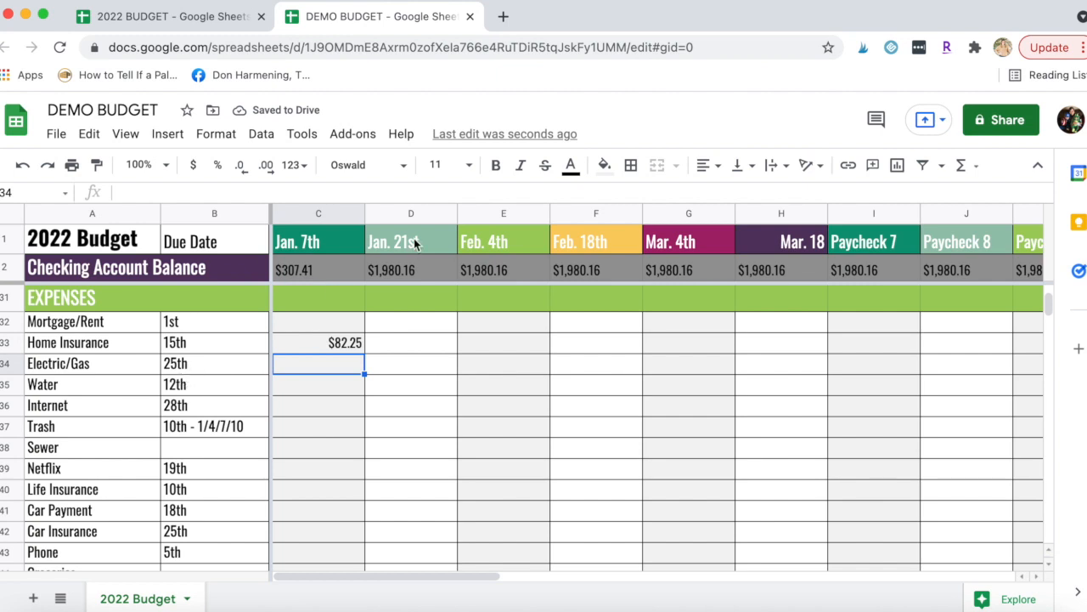
# Step: Enter $60.00 for Water under the Jan. 7th paycheck
pyautogui.click(304, 395)
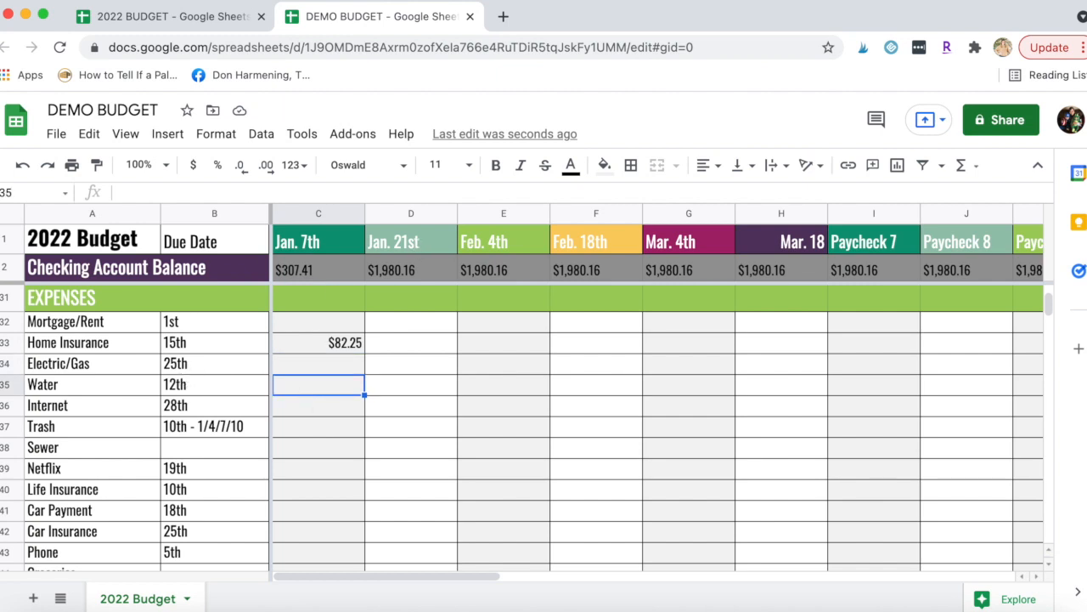
pyautogui.write('$60')
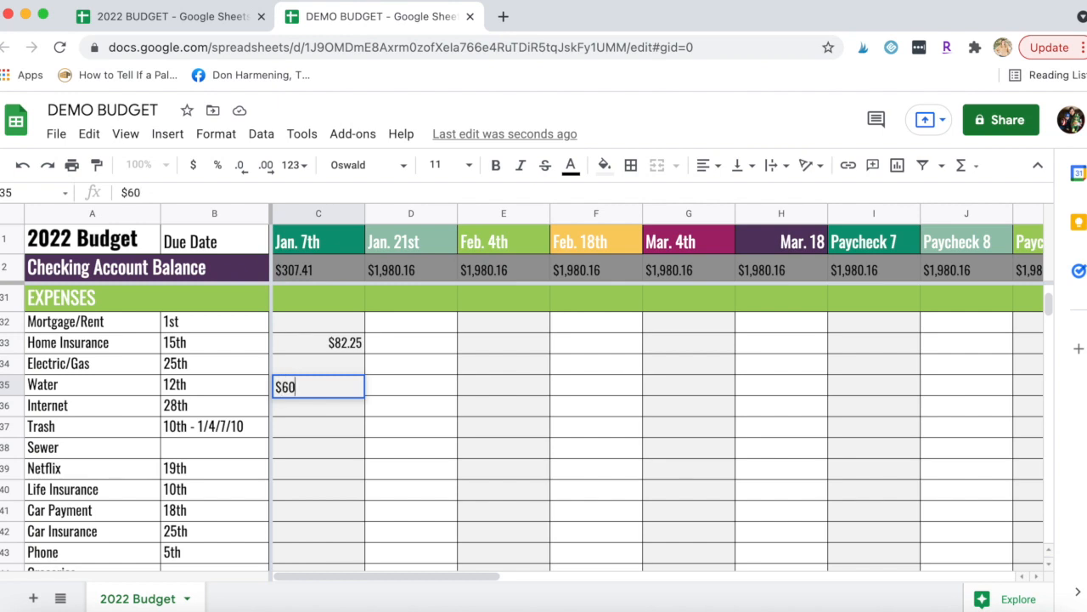
pyautogui.write('.00')
pyautogui.press('Return')
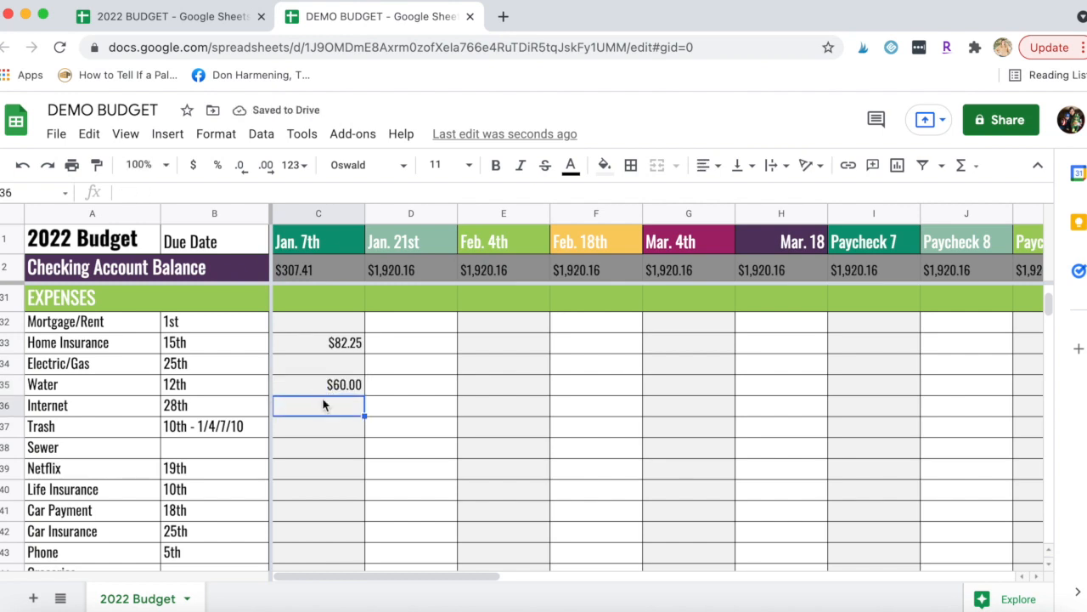
pyautogui.click(317, 385)
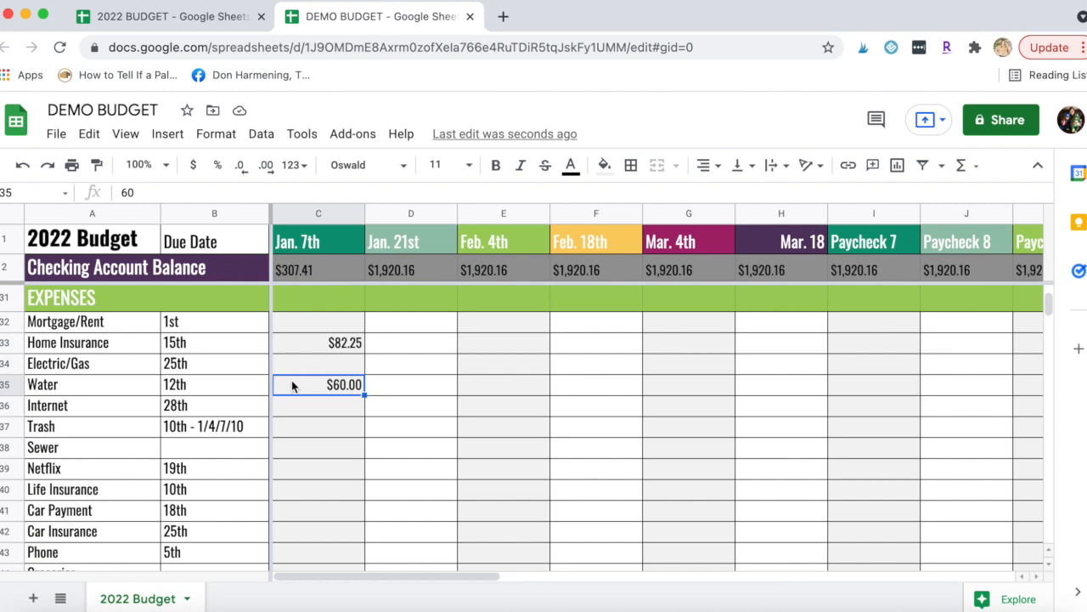
# Step: Enter $60.00 for Trash and $13.00 for Netflix under the Jan. 7th paycheck
pyautogui.click(298, 427)
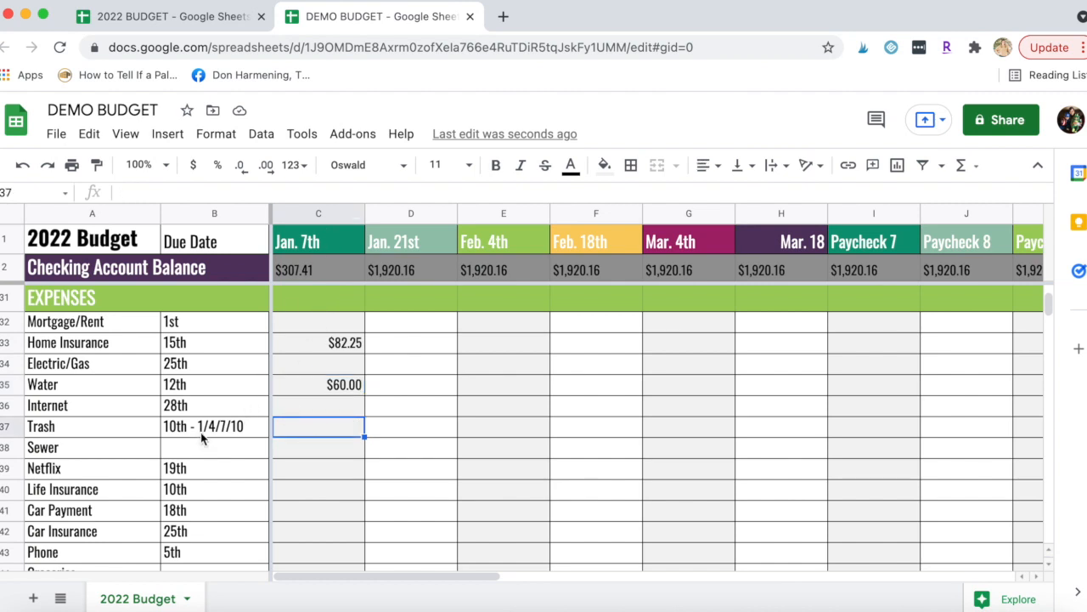
pyautogui.write('$60')
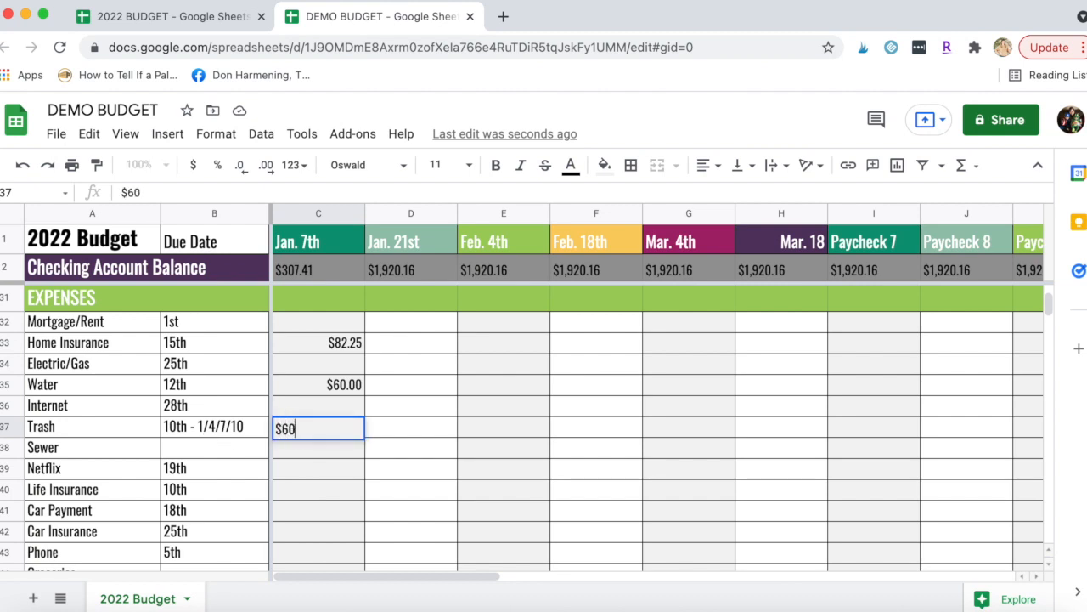
pyautogui.write('.00')
pyautogui.press('Return')
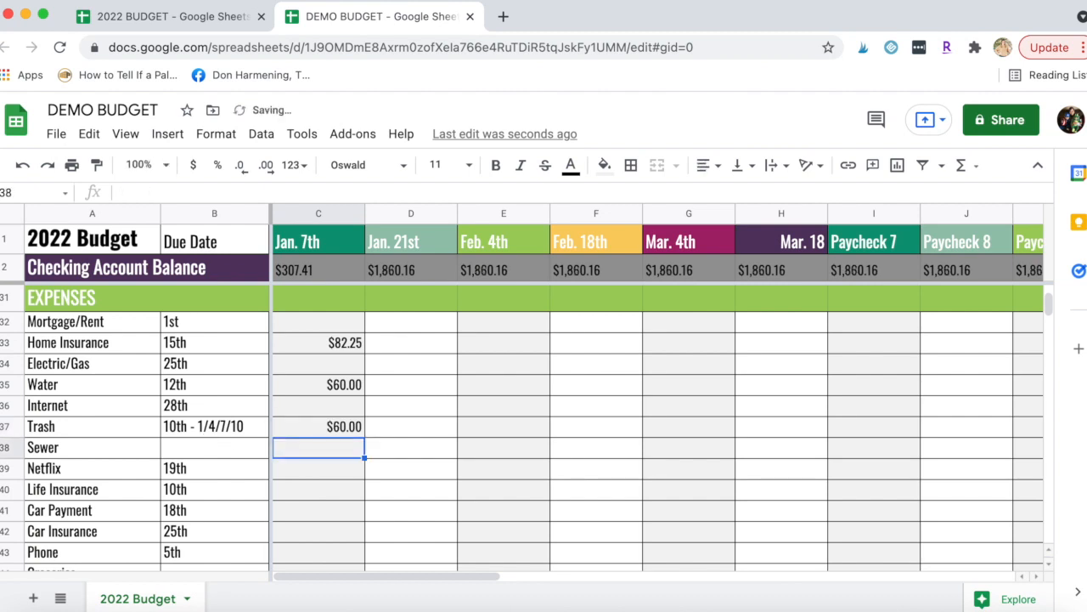
pyautogui.press('Down')
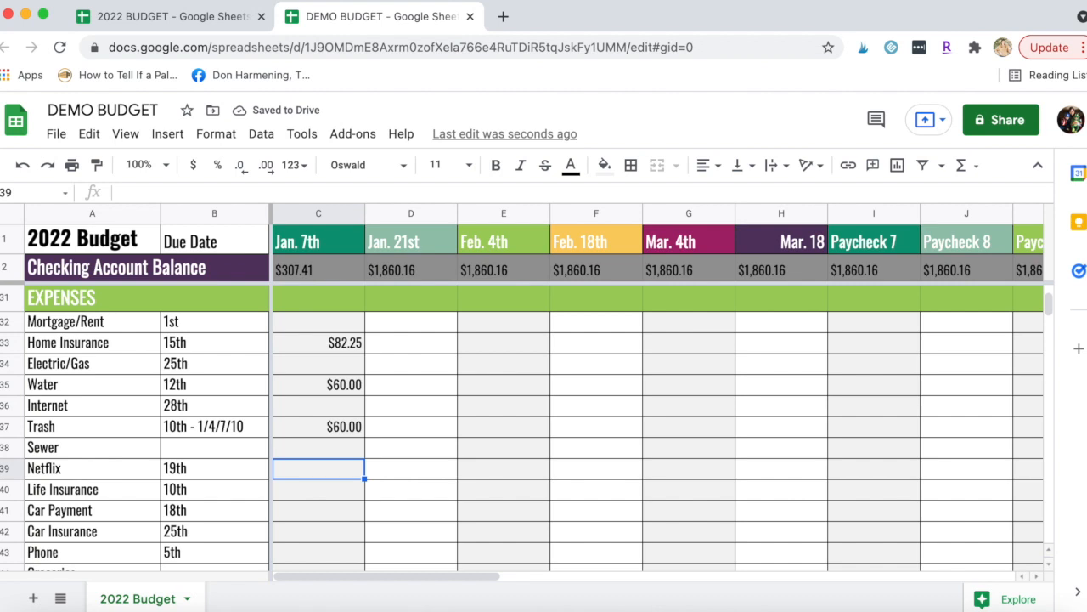
pyautogui.write('$13.00')
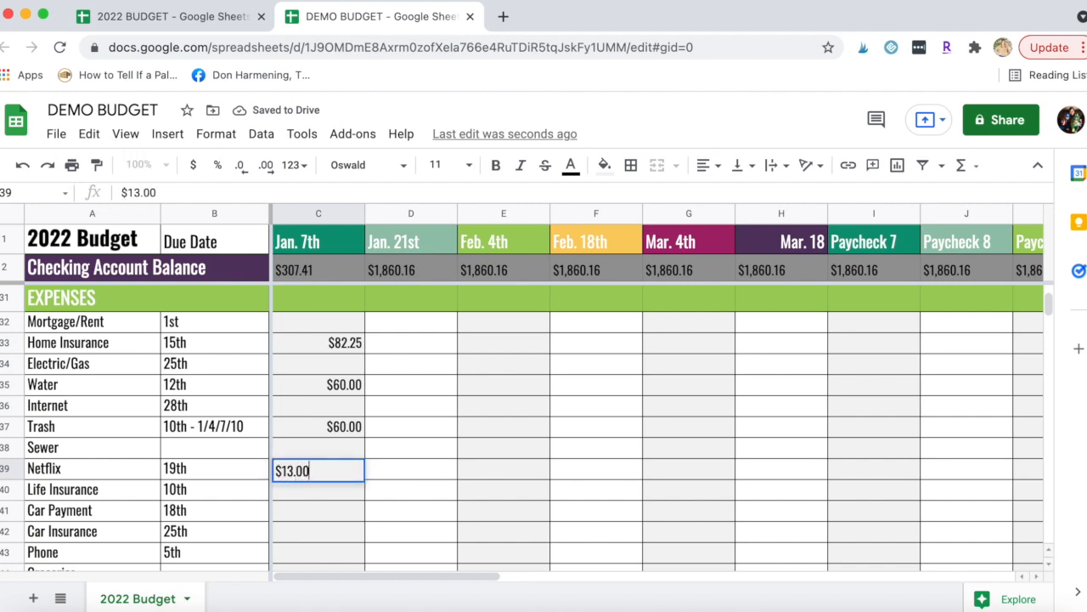
pyautogui.press('Return')
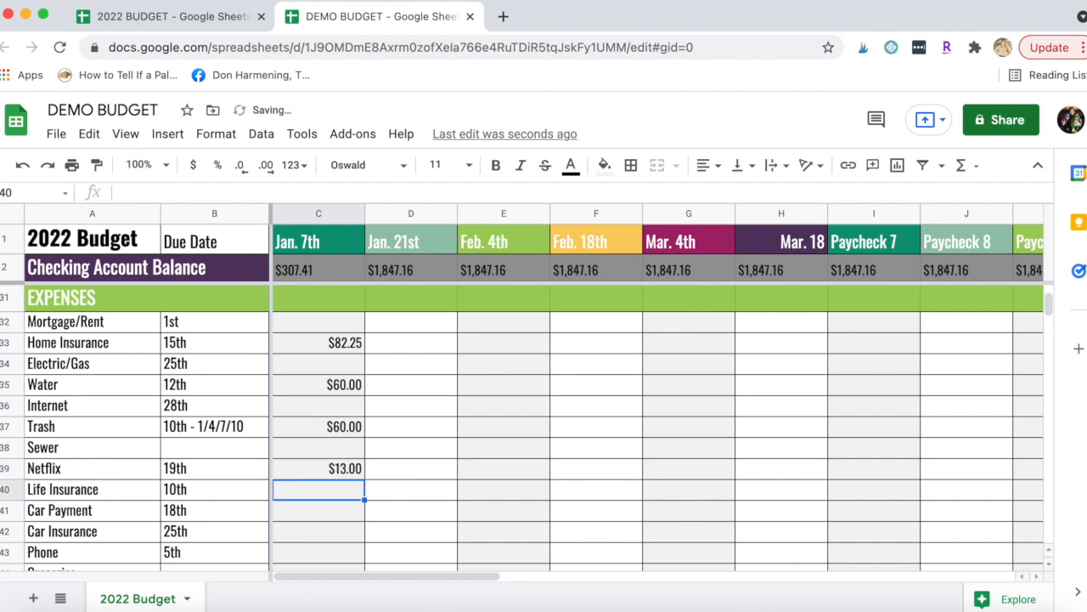
# Step: Enter $45.00 for Life Insurance and $300.00 for Car Payment under the Jan. 7th paycheck
pyautogui.scroll(-2, 360, 463)
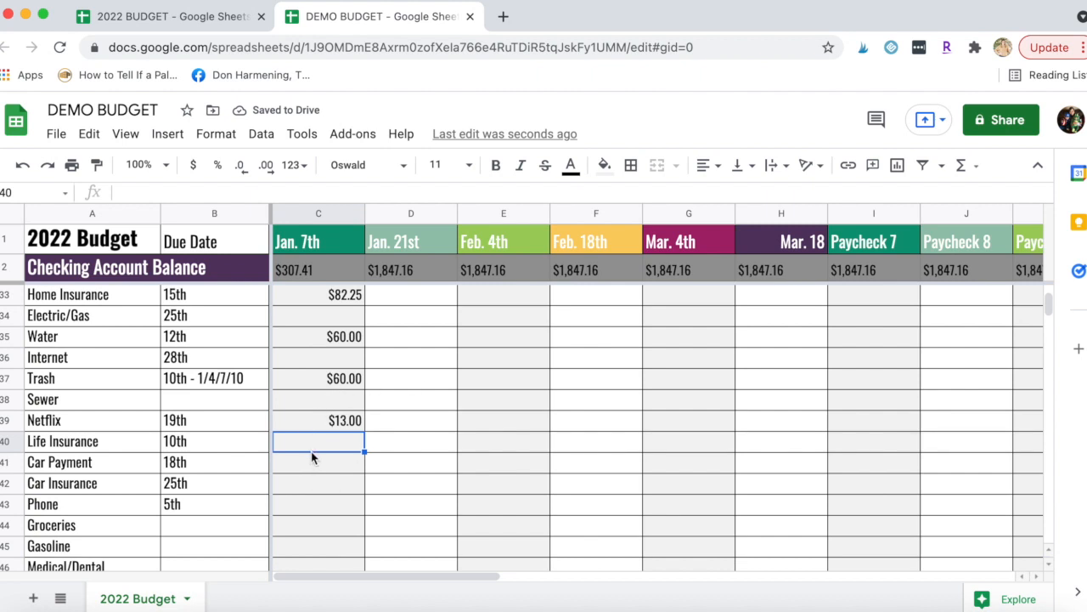
pyautogui.write('$45.00')
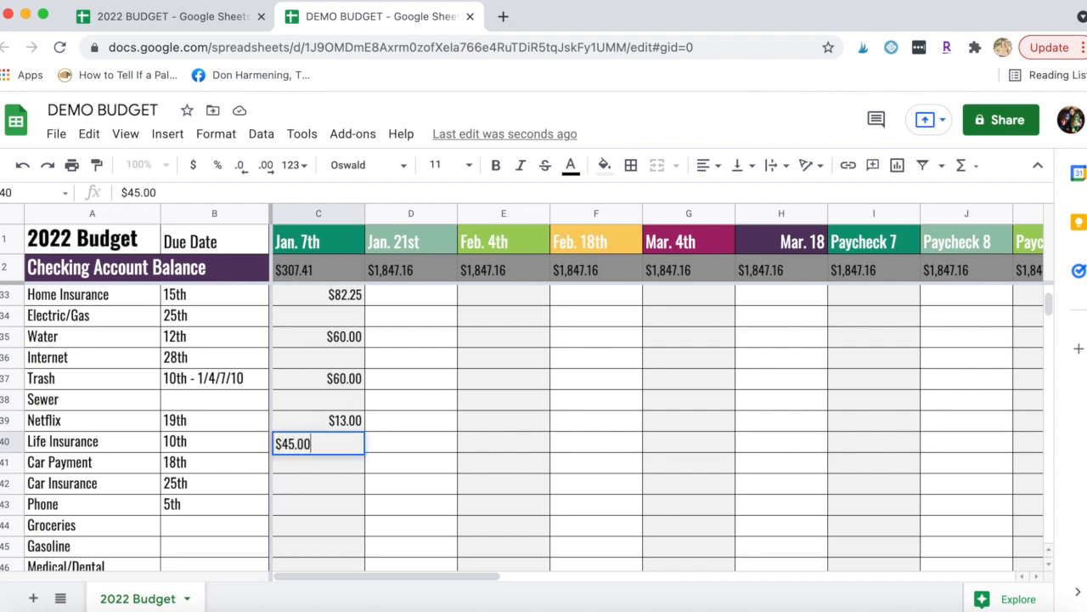
pyautogui.press('Return')
pyautogui.write('$300.0')
pyautogui.press('Return')
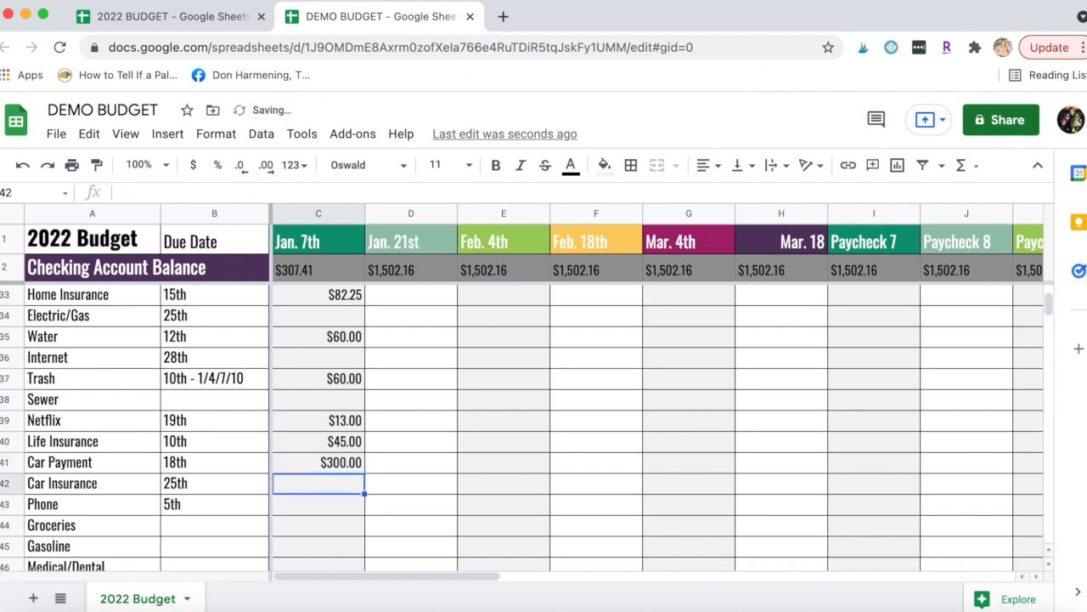
# Step: Leave Car Insurance and Phone blank and enter $250.00 for Groceries under the Jan. 7th paycheck
pyautogui.press('Down')
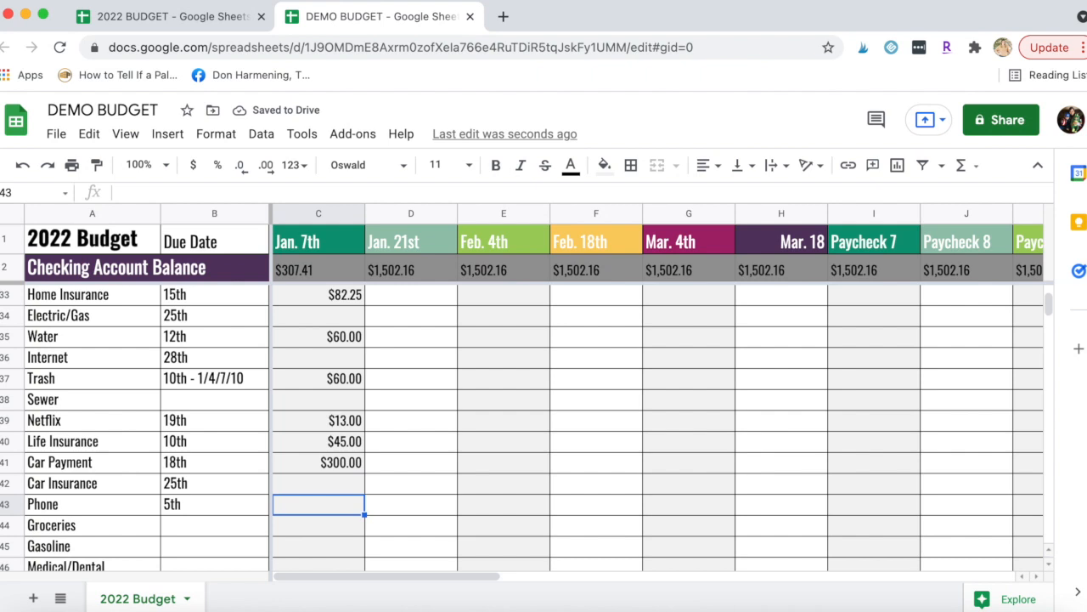
pyautogui.press('Down')
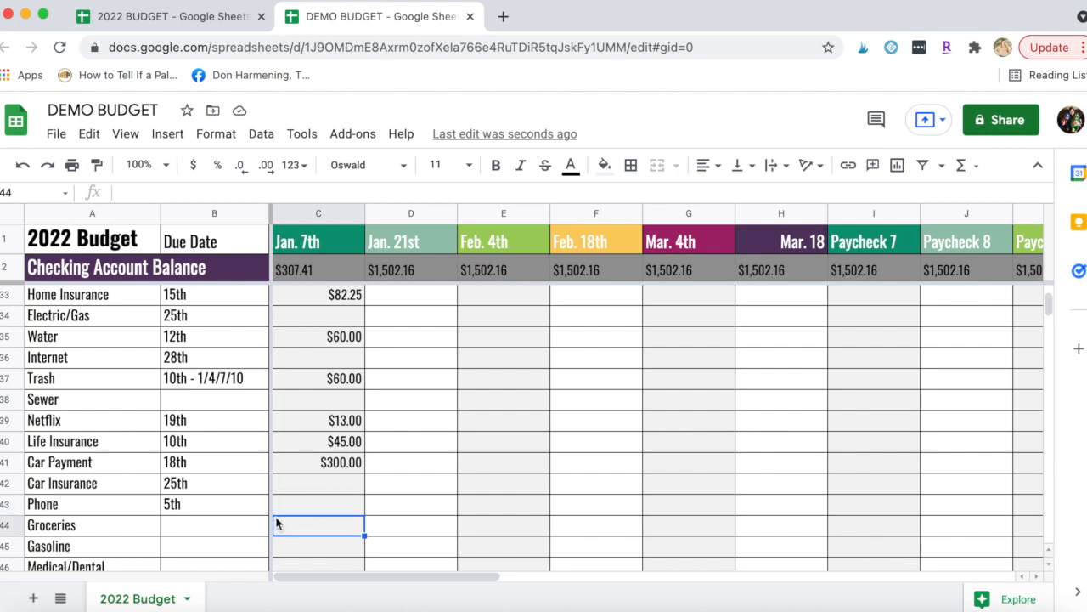
pyautogui.scroll(-3, 281, 529)
pyautogui.click(310, 484)
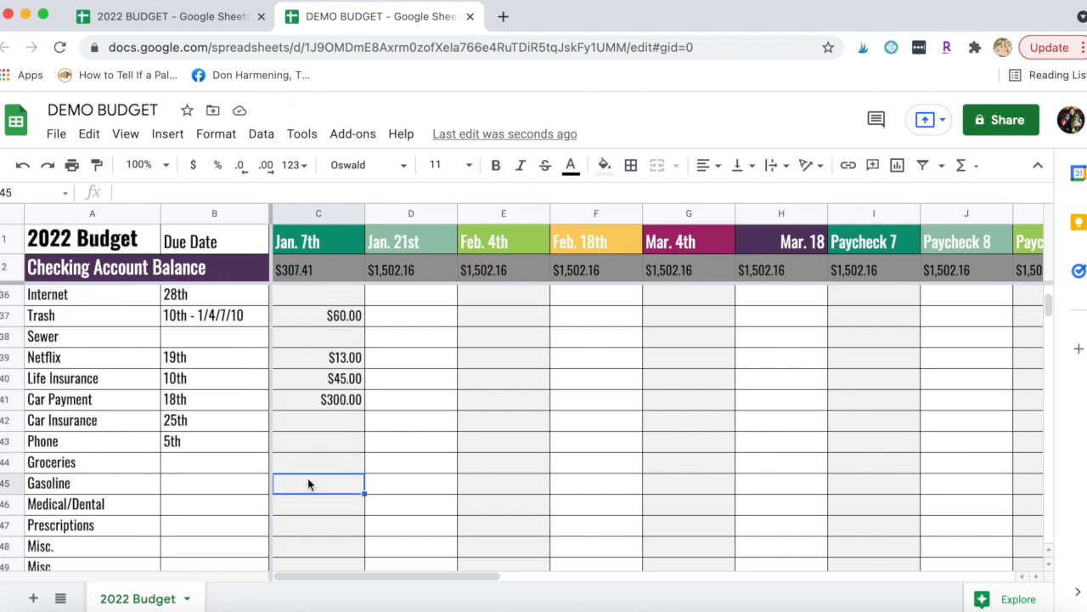
pyautogui.click(308, 466)
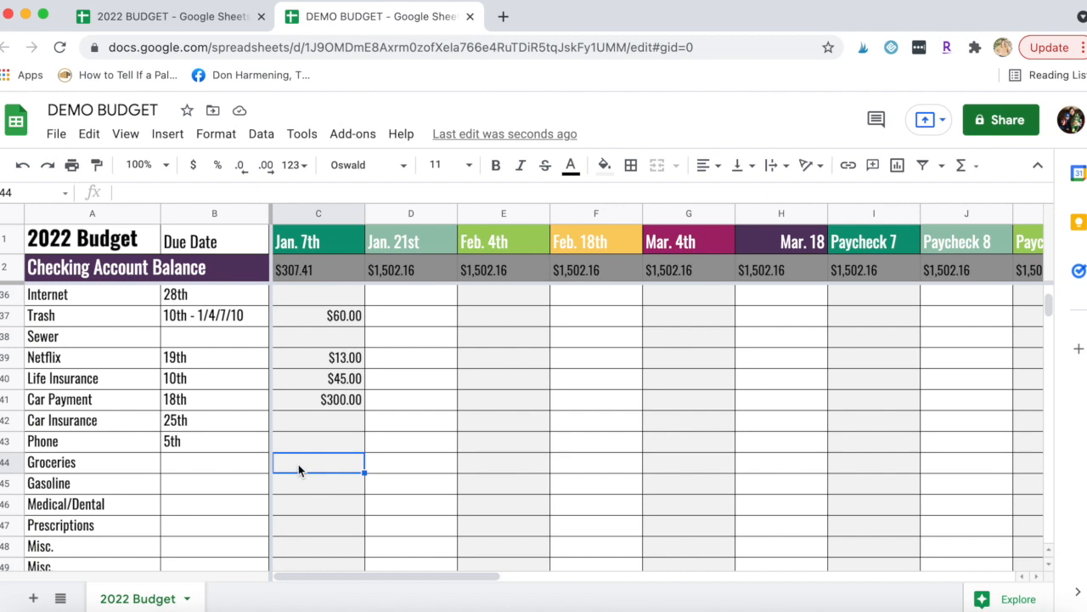
pyautogui.write('$250.00')
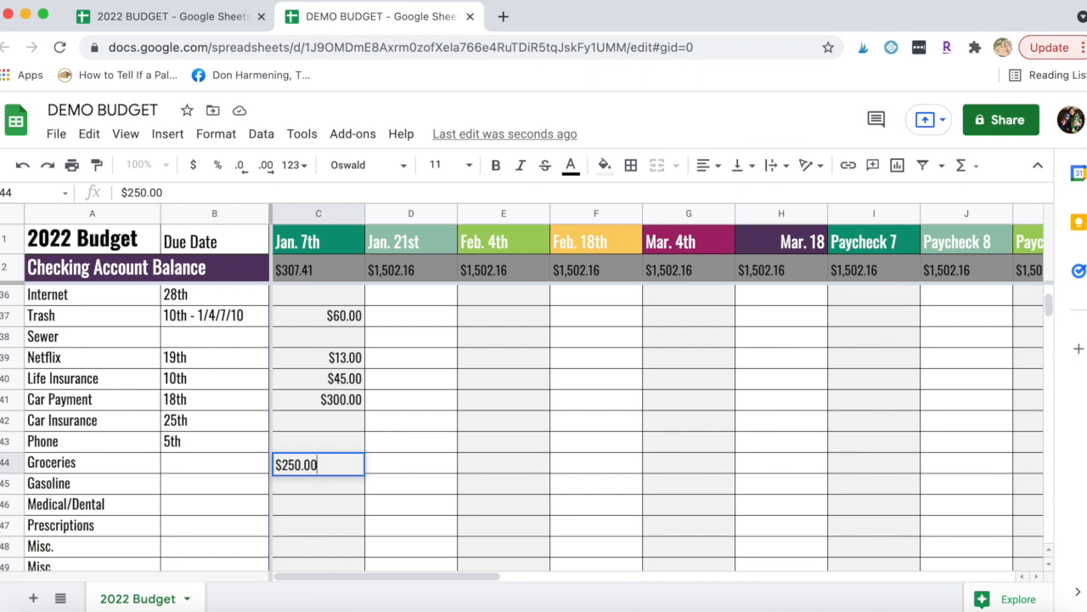
pyautogui.press('Return')
pyautogui.click(319, 470)
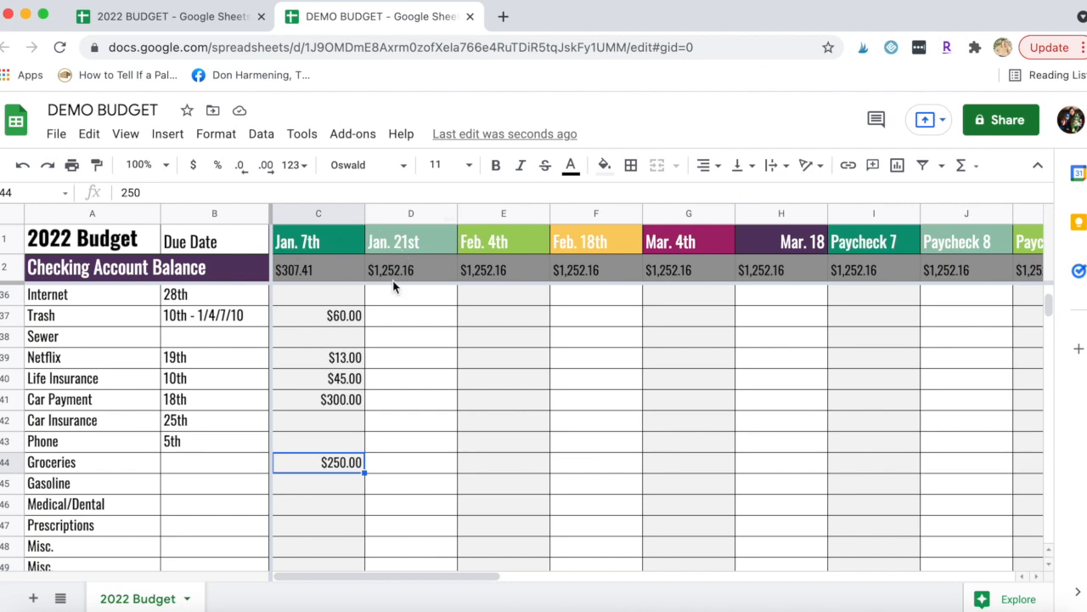
# Step: Enter $100.00 for Gasoline under the Jan. 7th paycheck
pyautogui.scroll(-2, 328, 436)
pyautogui.click(327, 446)
pyautogui.write('$100.00')
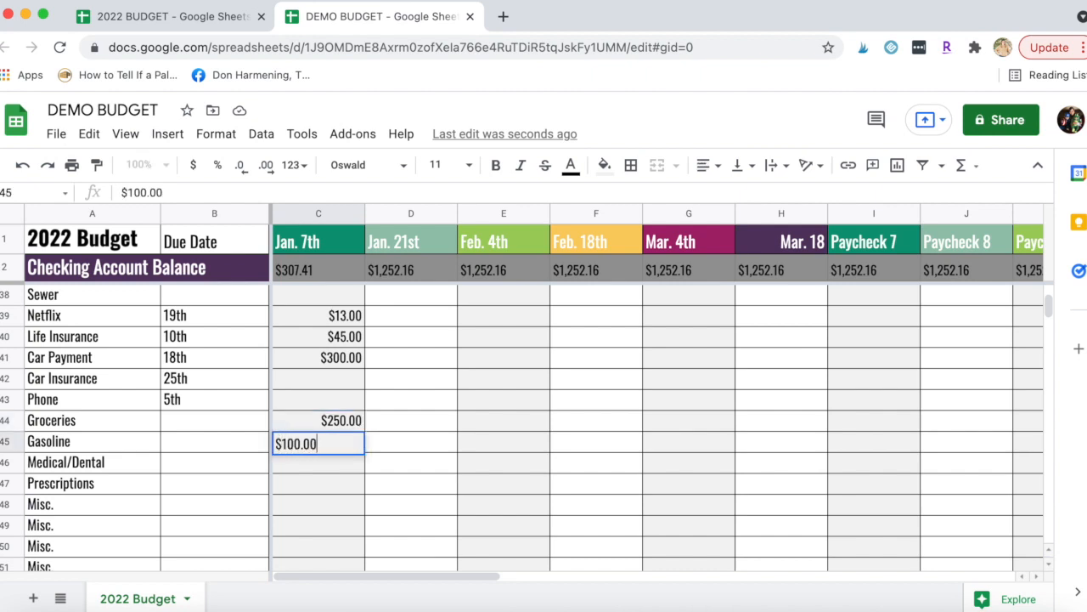
pyautogui.press('Return')
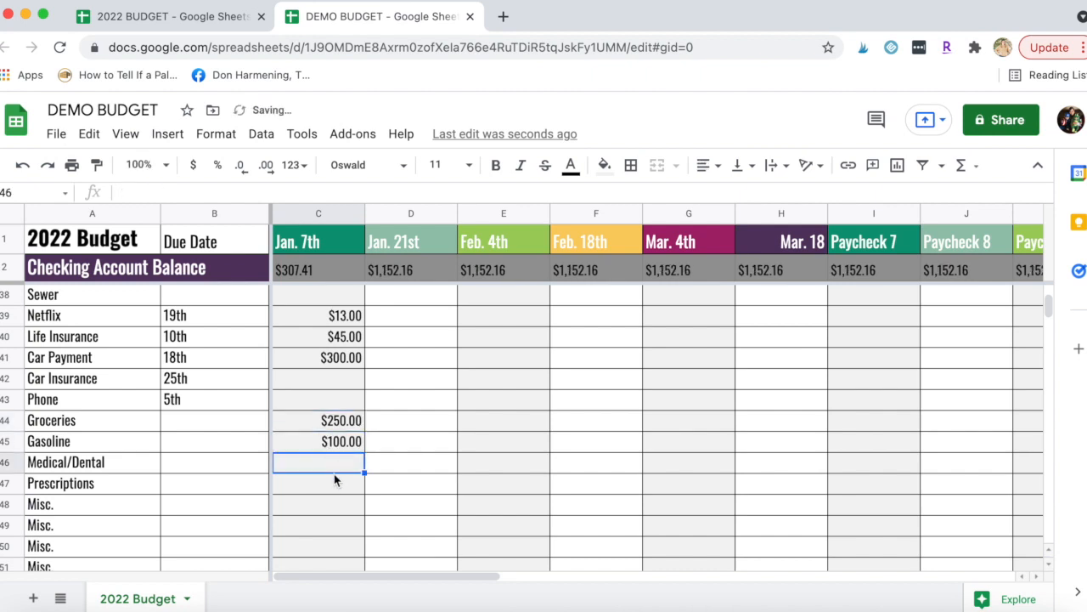
# Step: Enter $100.00 for Spending in the Personal section under the Jan. 7th paycheck
pyautogui.scroll(-5, 331, 498)
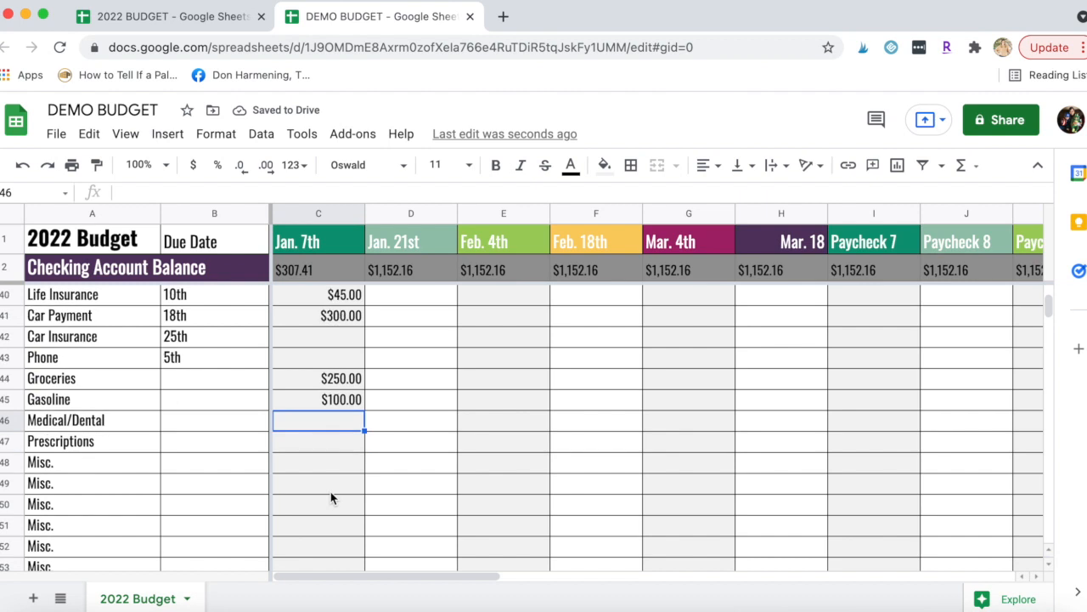
pyautogui.scroll(-4, 331, 499)
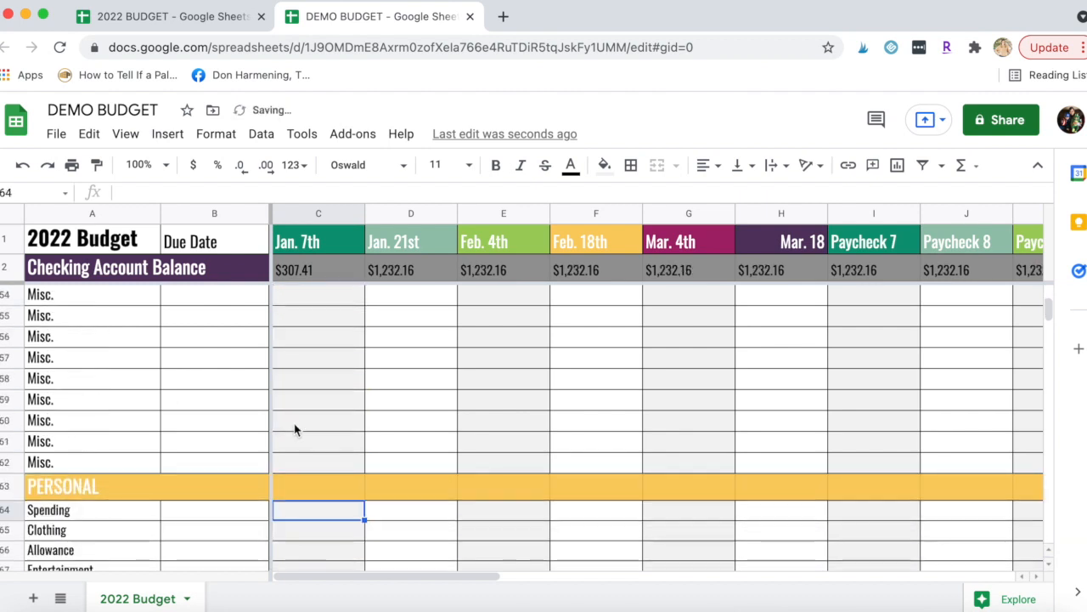
pyautogui.scroll(-2, 295, 430)
pyautogui.scroll(-3, 294, 423)
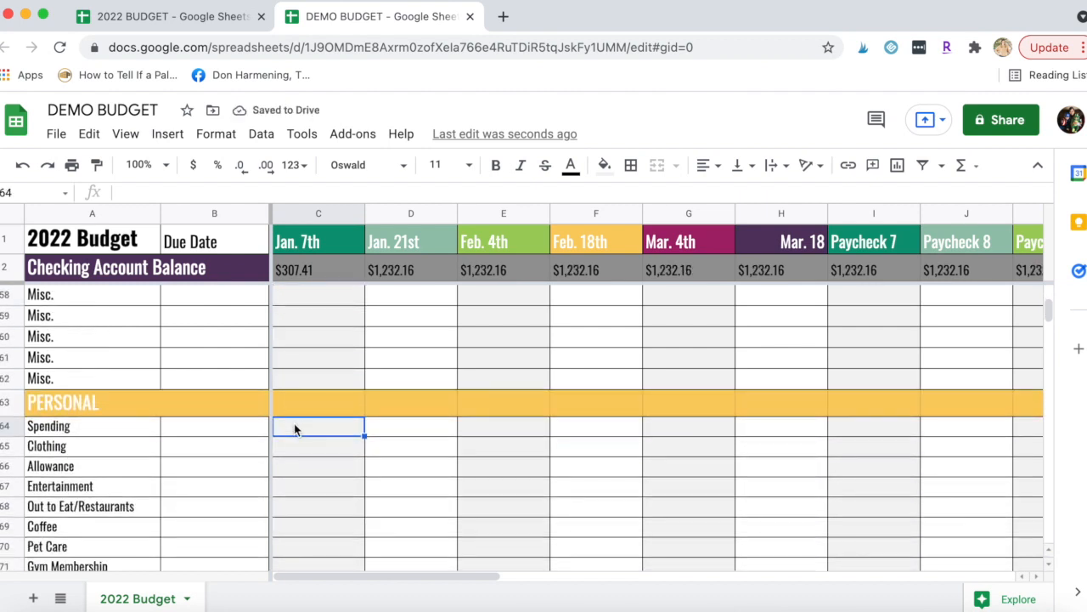
pyautogui.click(124, 412)
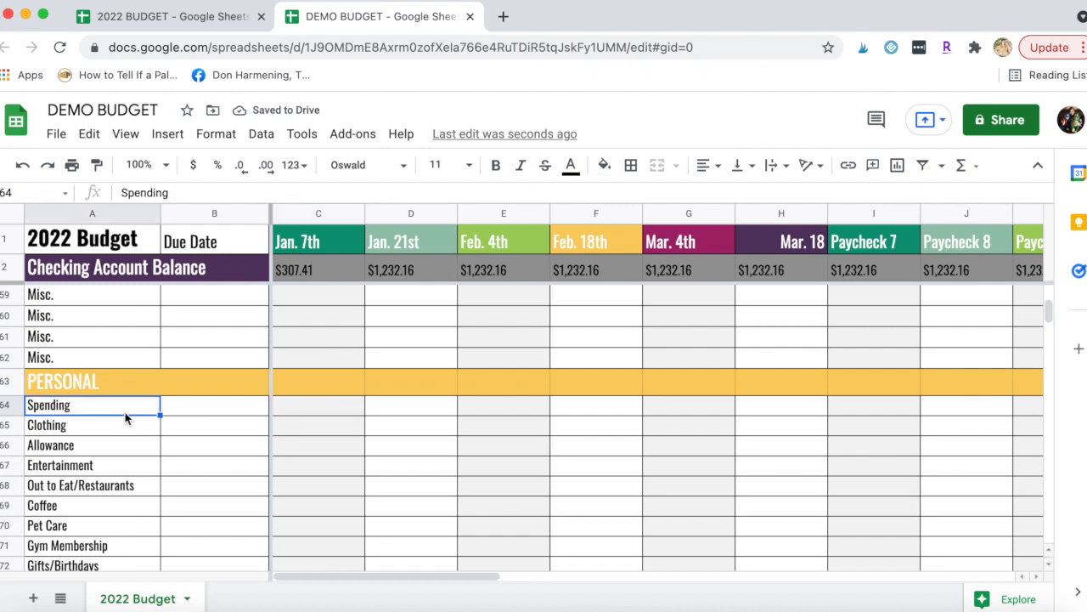
pyautogui.click(314, 410)
pyautogui.write('$100.00')
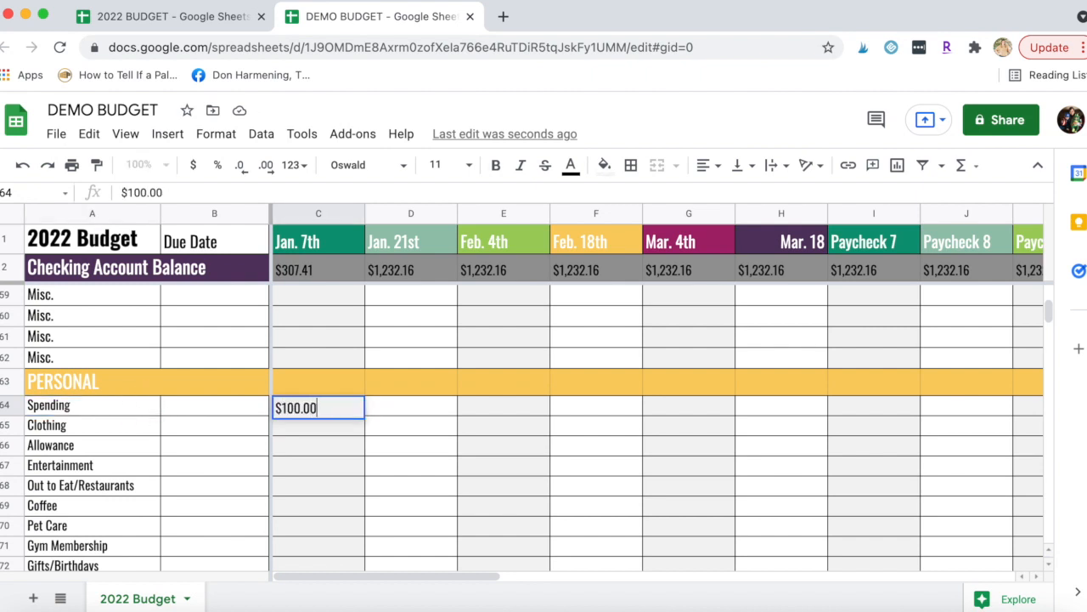
pyautogui.press('Return')
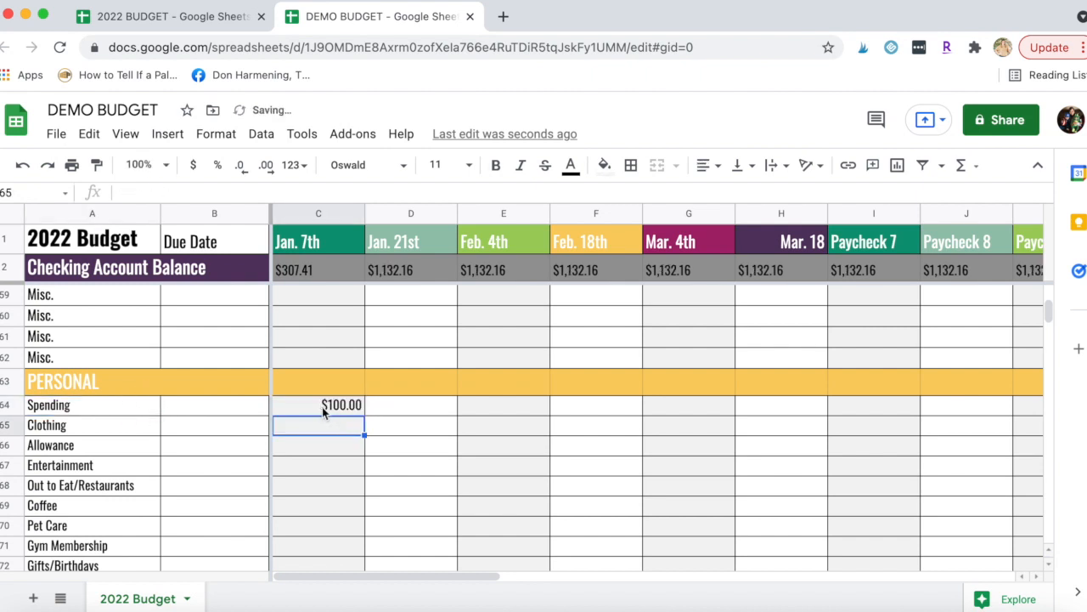
# Step: Enter $50.00 for Clothing and $20.00 for Allowance under the Jan. 7th paycheck
pyautogui.write('$50.00')
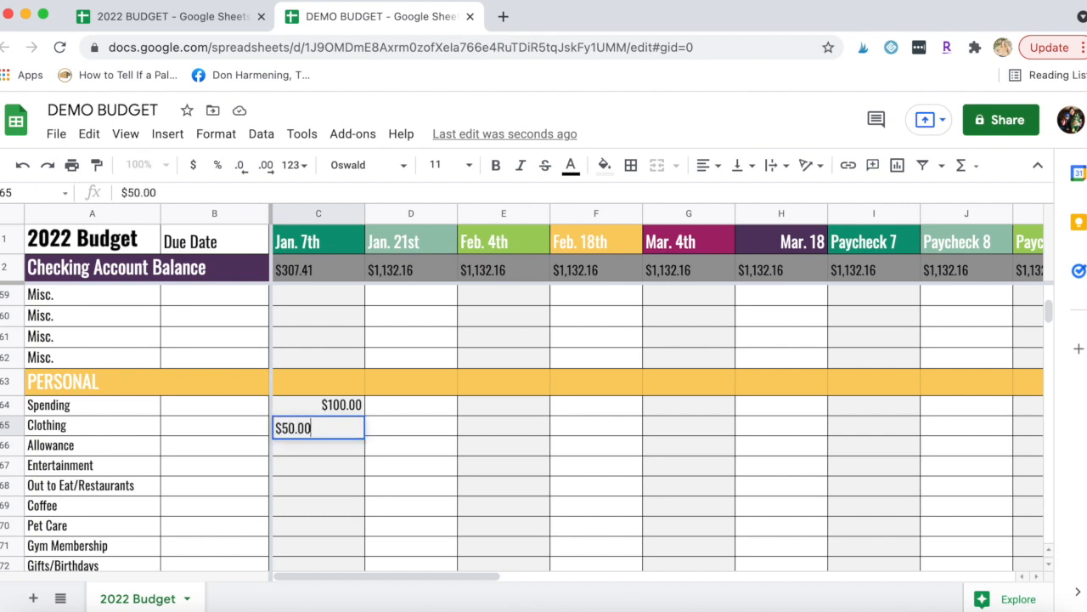
pyautogui.press('Return')
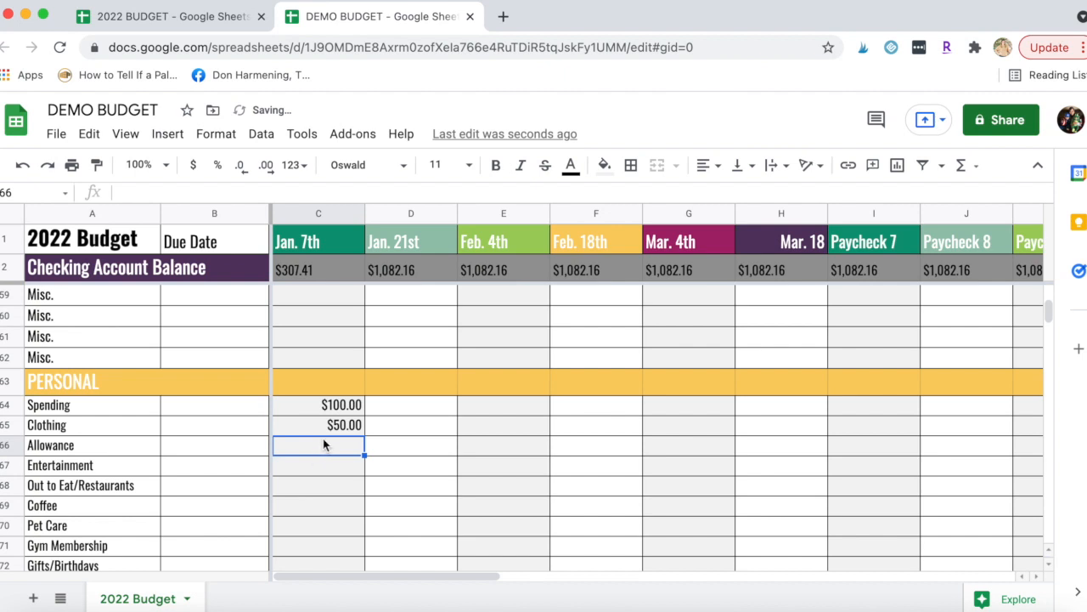
pyautogui.click(318, 429)
pyautogui.click(318, 413)
pyautogui.click(312, 431)
pyautogui.click(312, 440)
pyautogui.click(312, 432)
pyautogui.click(311, 449)
pyautogui.write('$20.00')
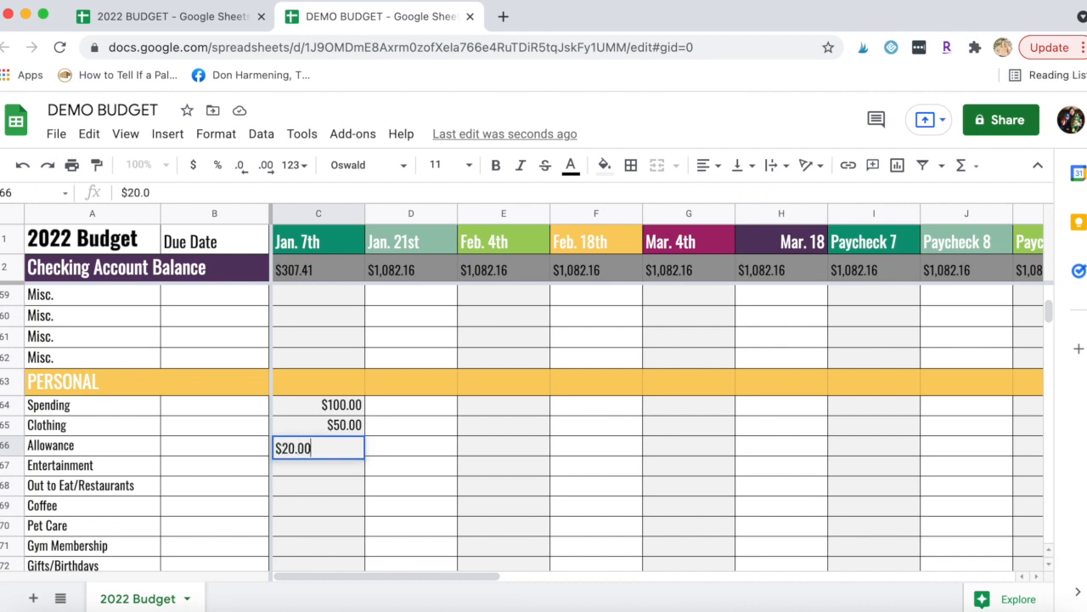
pyautogui.press('Return')
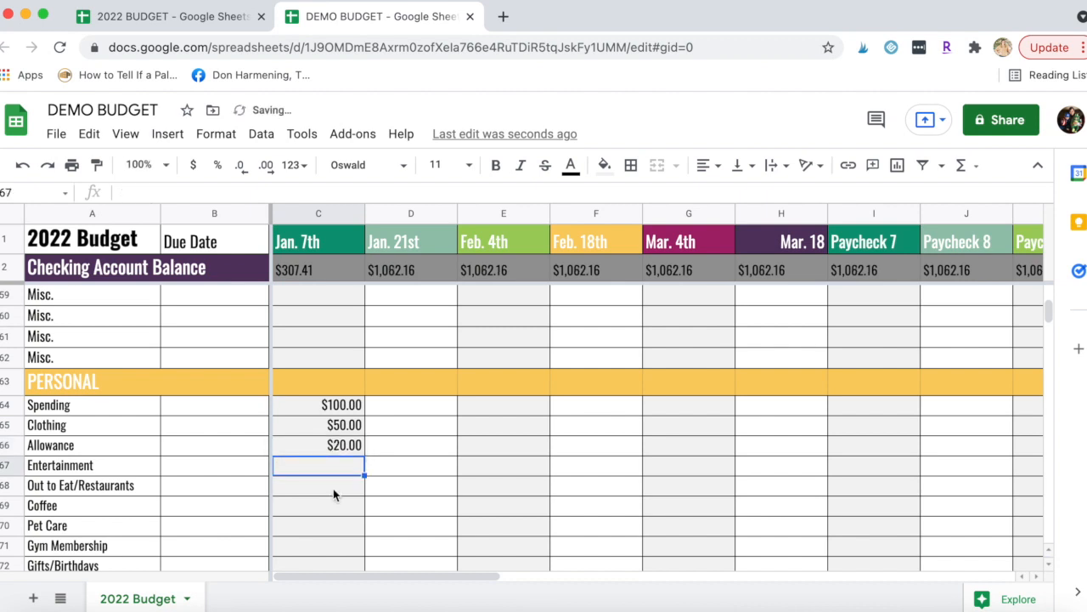
# Step: Enter $100.00 for Entertainment and $25.00 for Coffee under the Jan. 7th paycheck, leaving Out to Eat/Restaurants blank
pyautogui.scroll(-2, 333, 496)
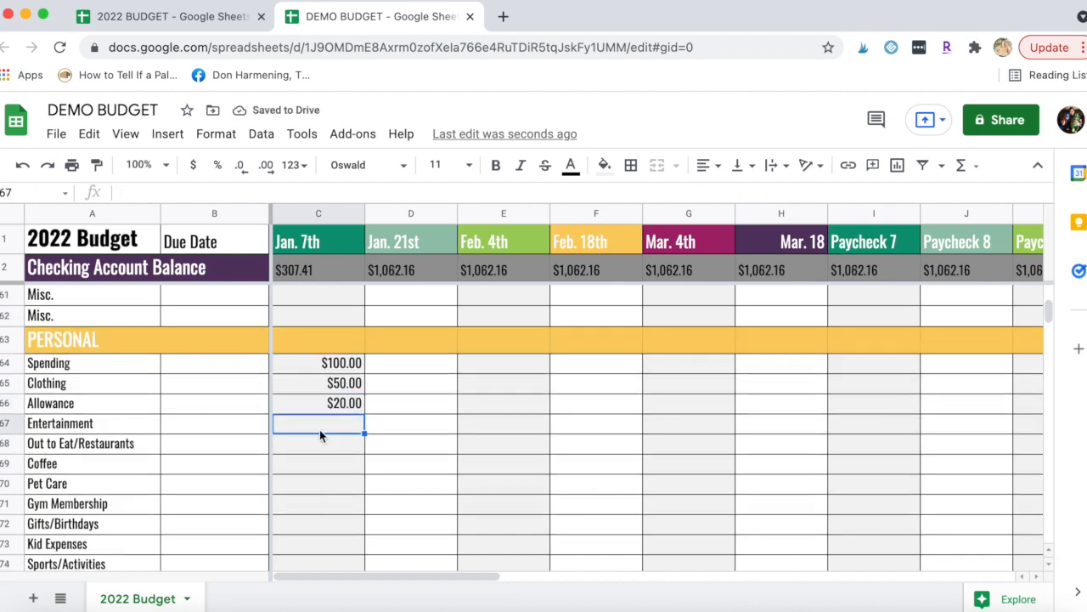
pyautogui.write('$100.00')
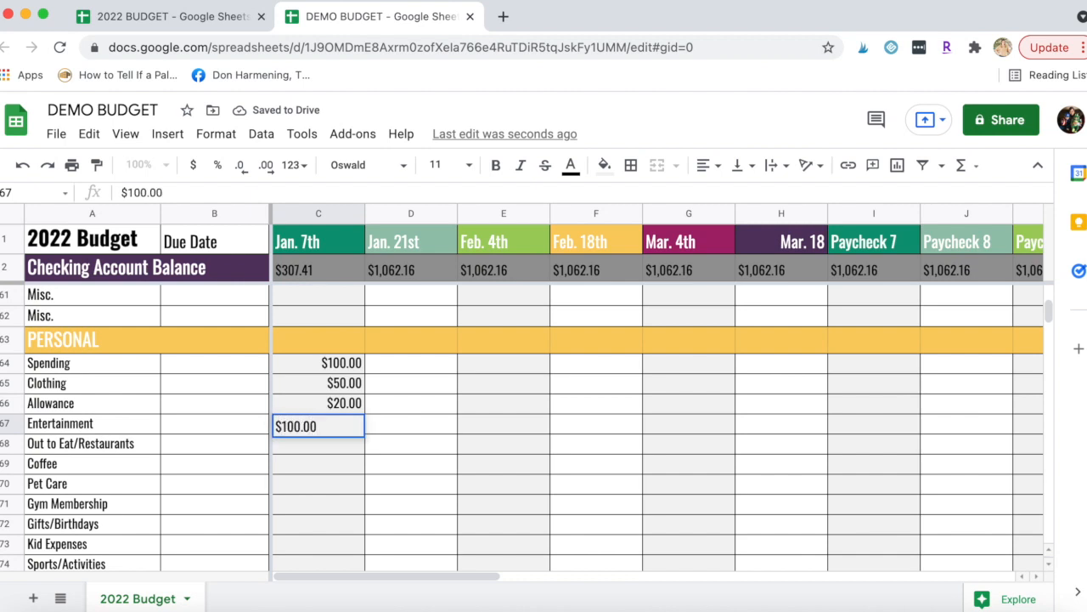
pyautogui.press('Return')
pyautogui.press('Return')
pyautogui.write('$25.00')
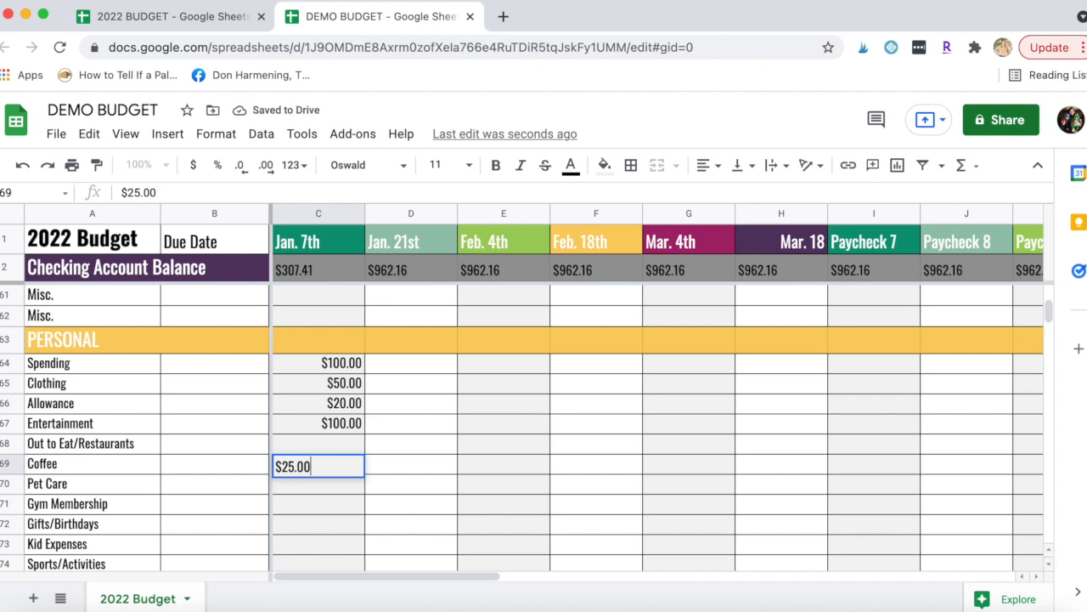
pyautogui.press('Return')
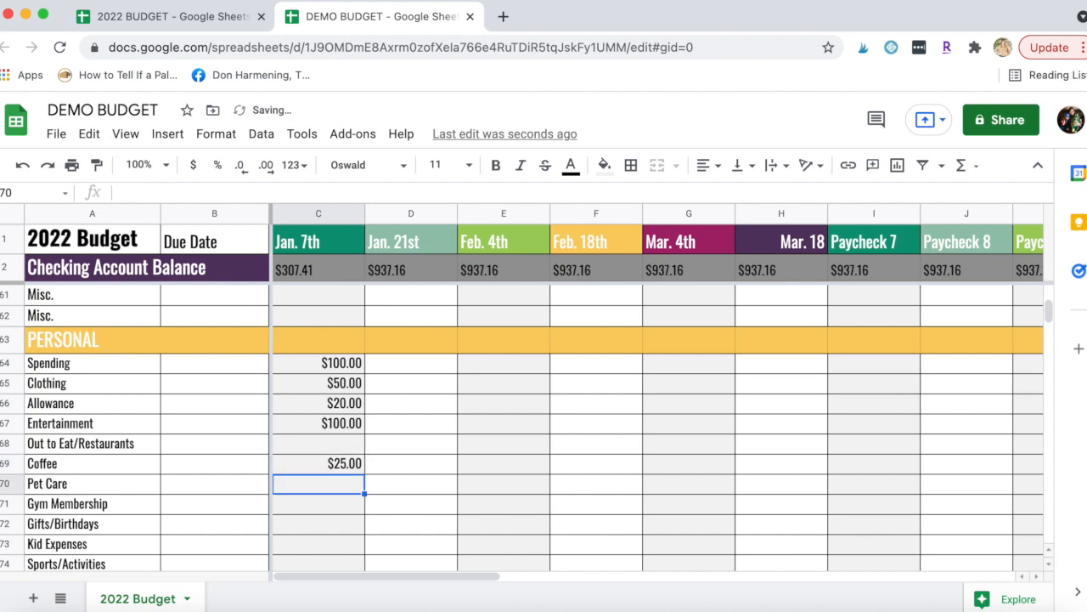
# Step: Enter $40.00 for Pet Care under the Jan. 7th paycheck and leave Gym Membership blank
pyautogui.write('$')
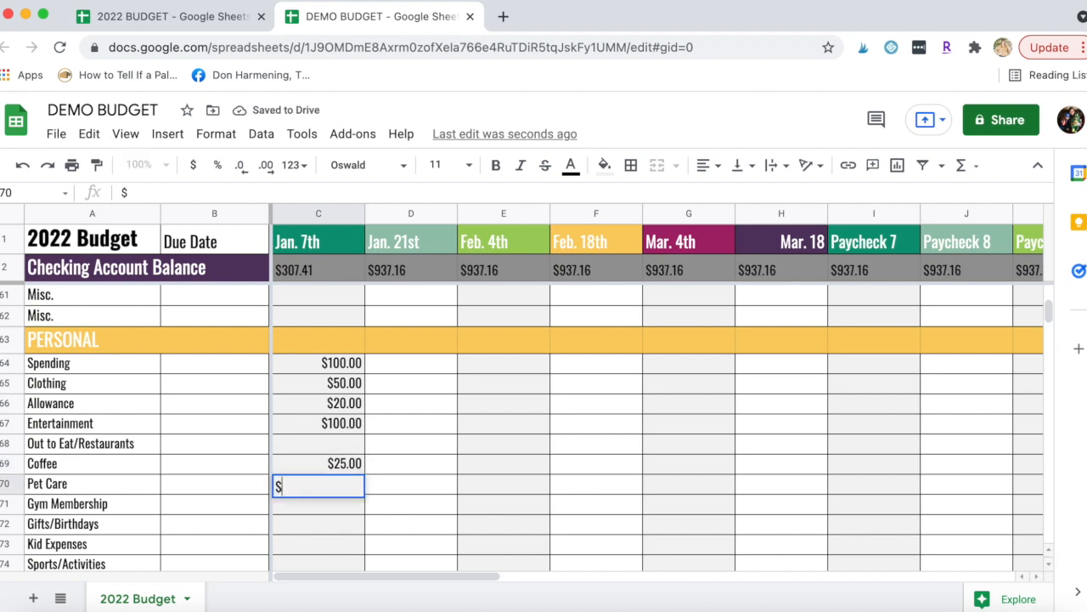
pyautogui.write('40.00')
pyautogui.press('Return')
pyautogui.press('Return')
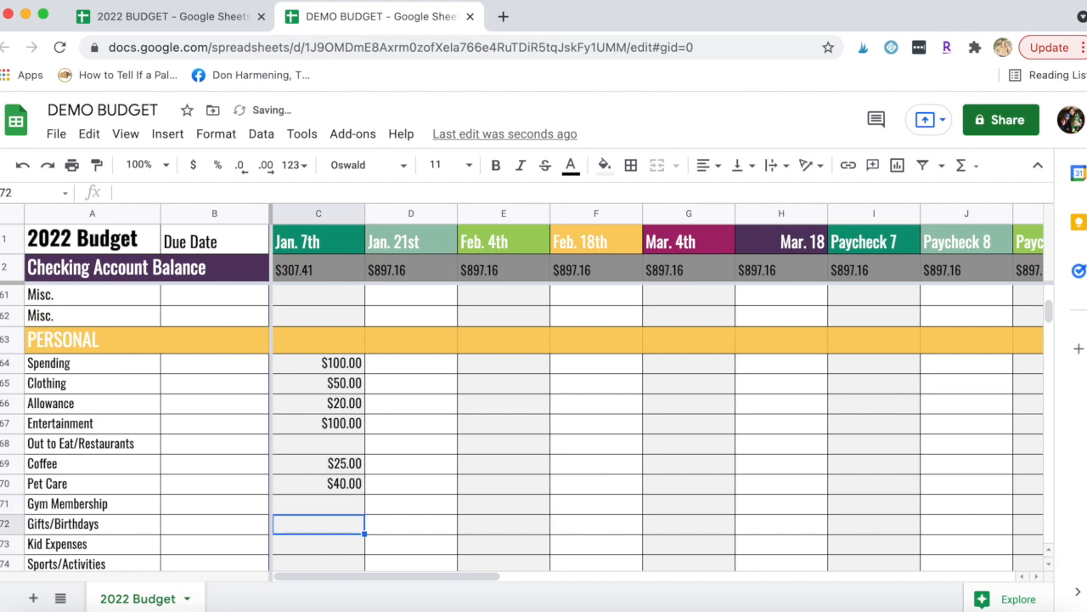
# Step: Rename the Kid Expenses category in the Personal section as Diapers/Wipes/Formula
pyautogui.press('Return')
pyautogui.write('$')
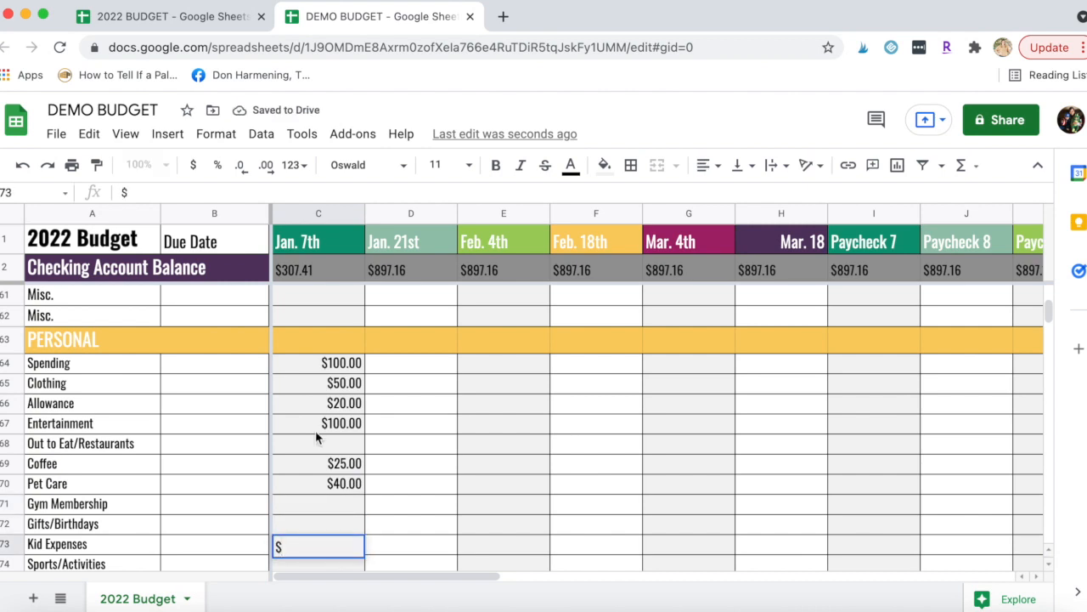
pyautogui.scroll(-1, 64, 550)
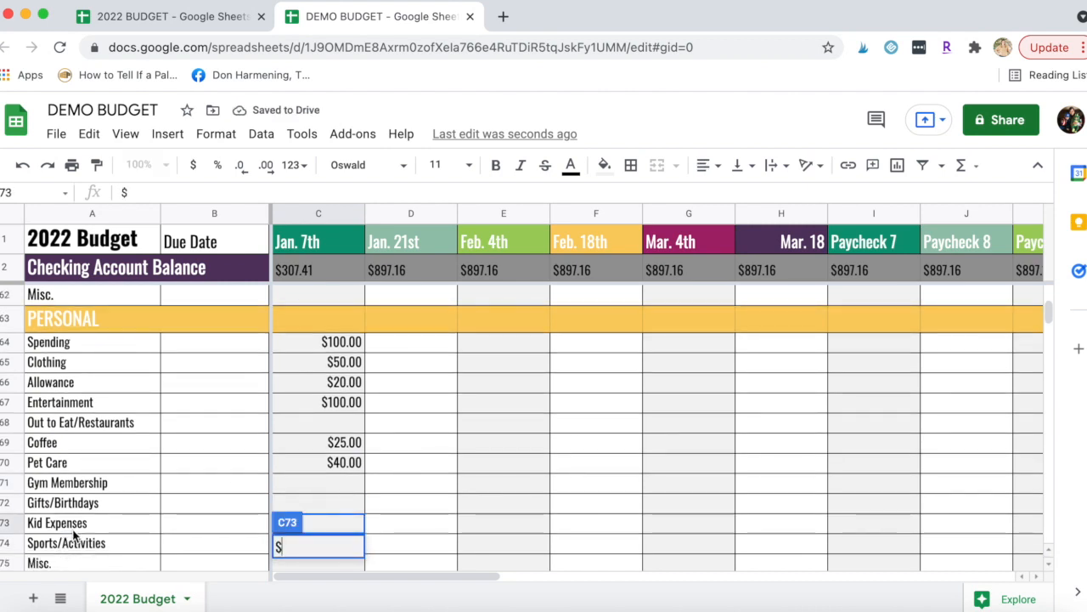
pyautogui.click(73, 530)
pyautogui.write('Diapers/Wipes')
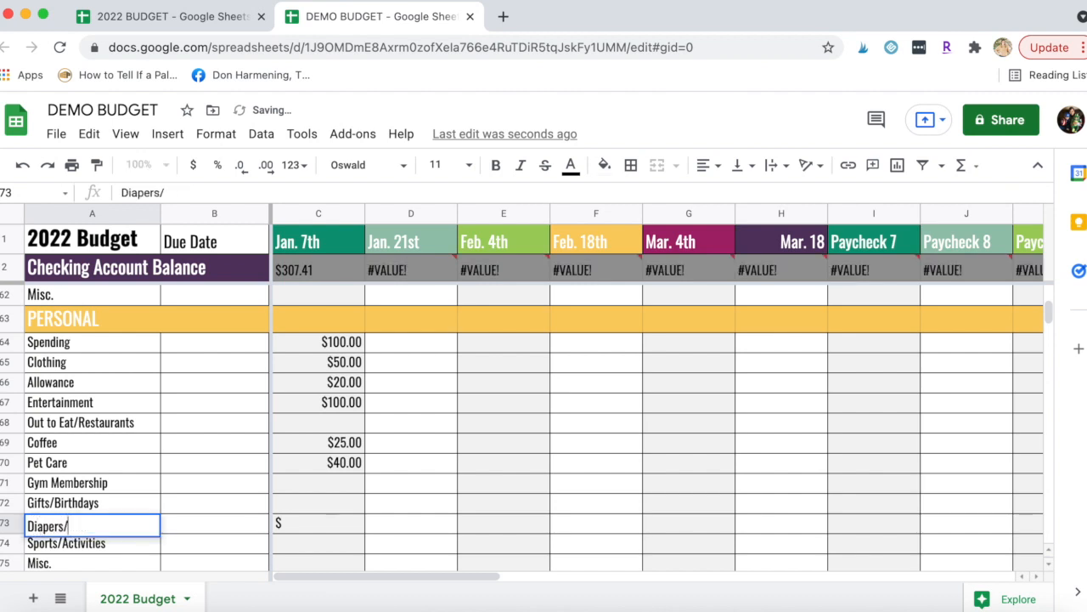
pyautogui.press('Tab')
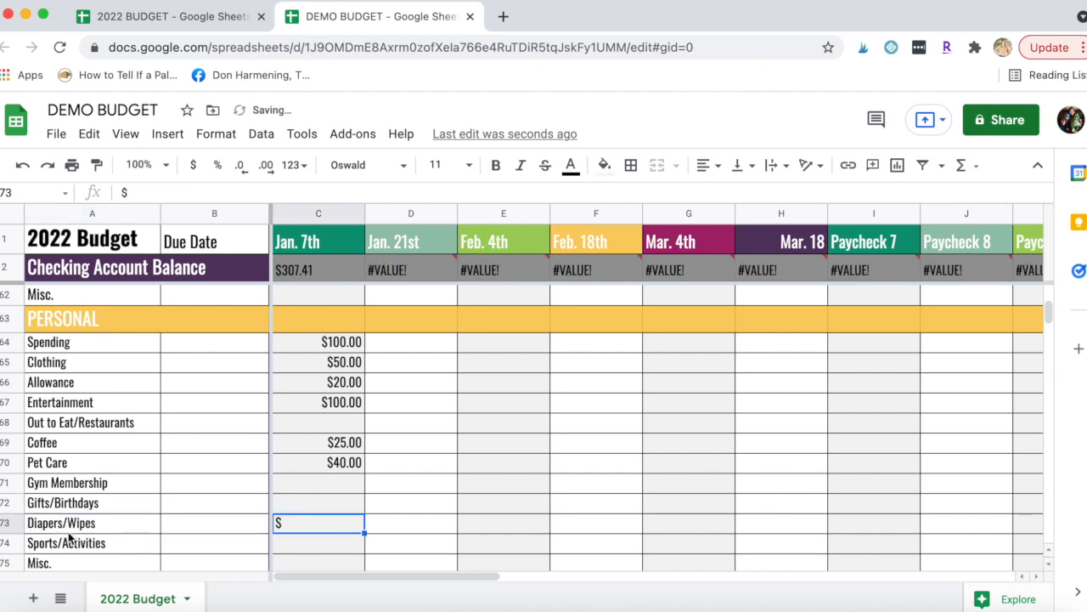
pyautogui.doubleClick(102, 521)
pyautogui.write('/Formula')
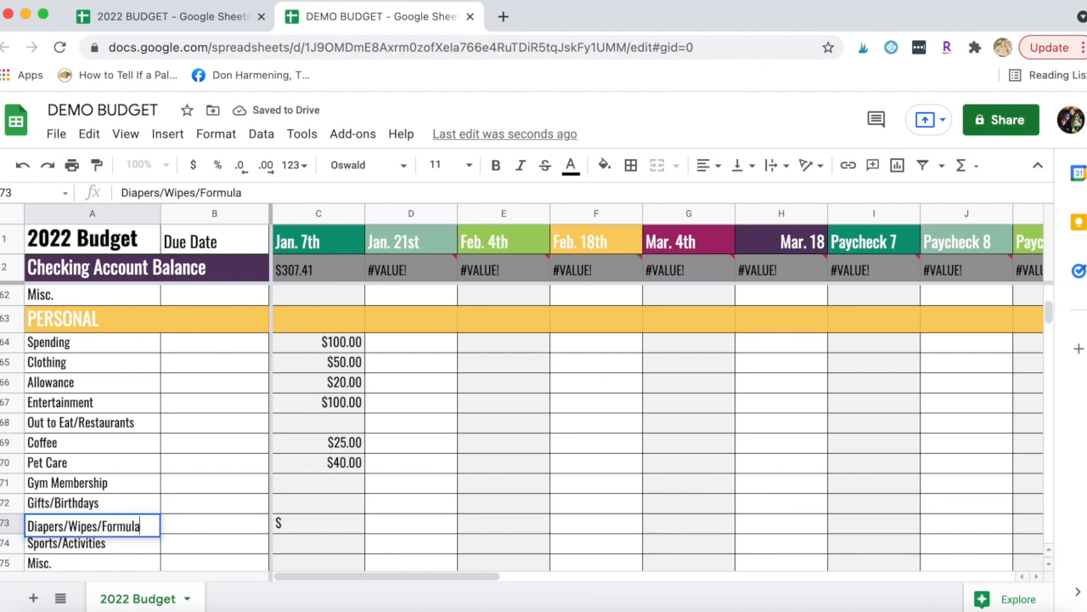
# Step: Enter $75.00 for Diapers/Wipes/Formula under the Jan. 7th paycheck
pyautogui.click(324, 531)
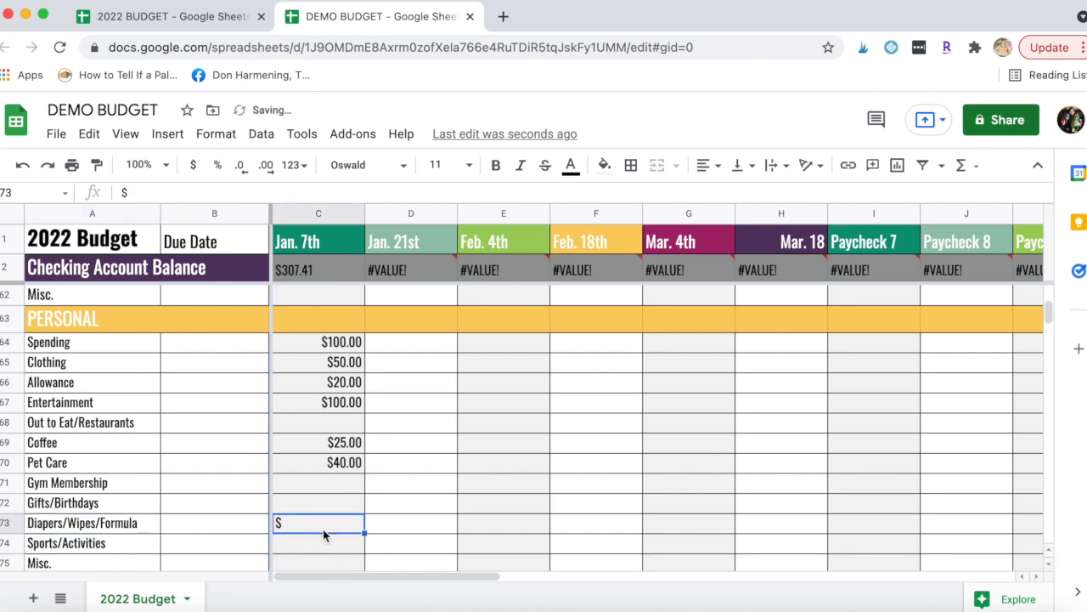
pyautogui.write('$75.00')
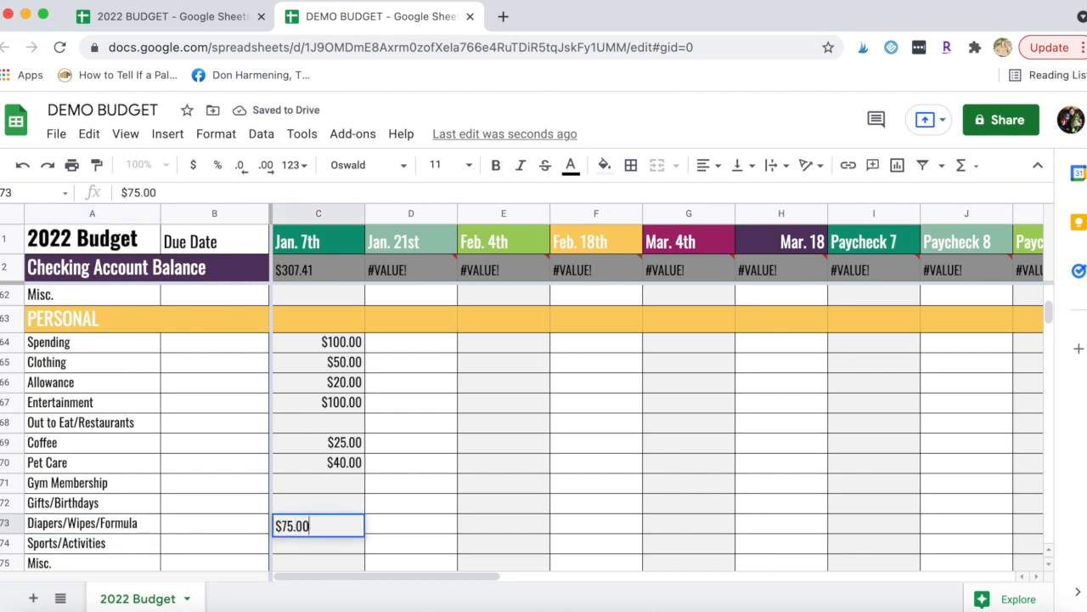
pyautogui.press('Return')
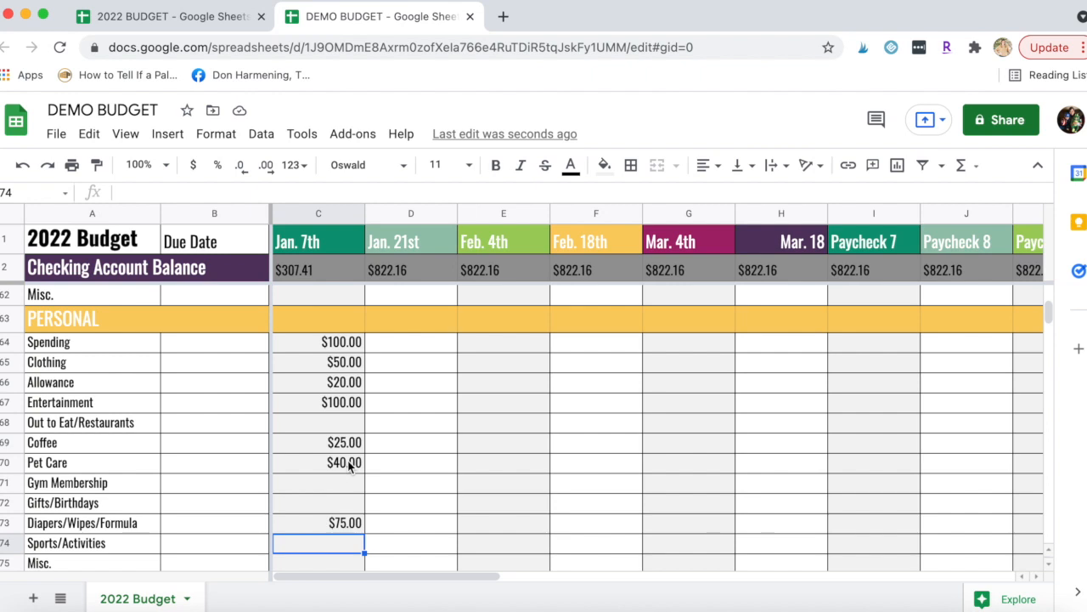
# Step: Enter starting amounts of 100.00 for the Gasoline tracker and 250.00 for the Groceries tracker under Spending Trackers
pyautogui.scroll(-10, 348, 465)
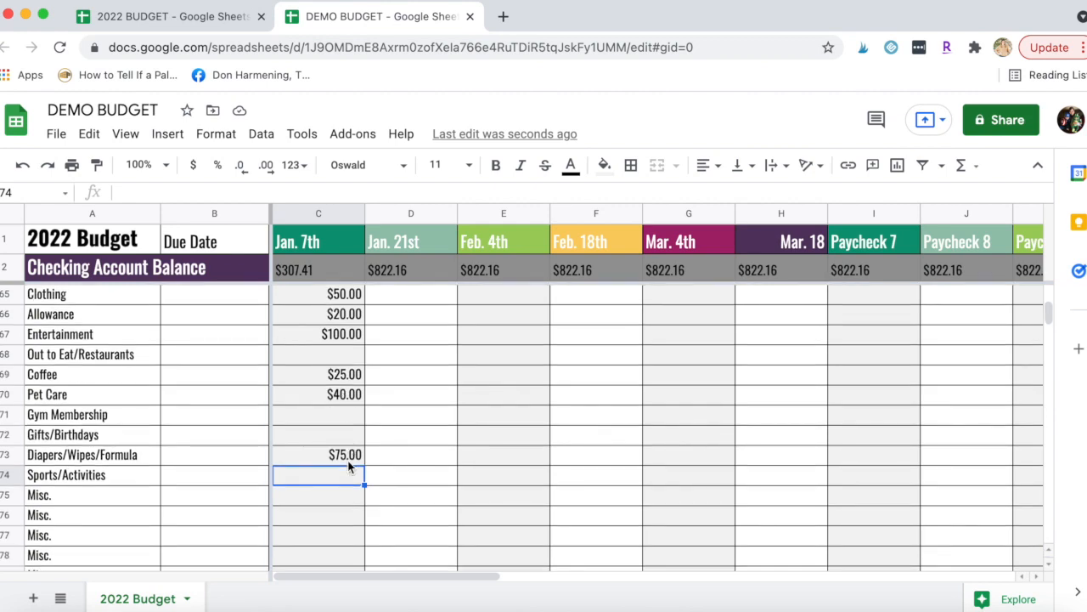
pyautogui.scroll(-5, 348, 466)
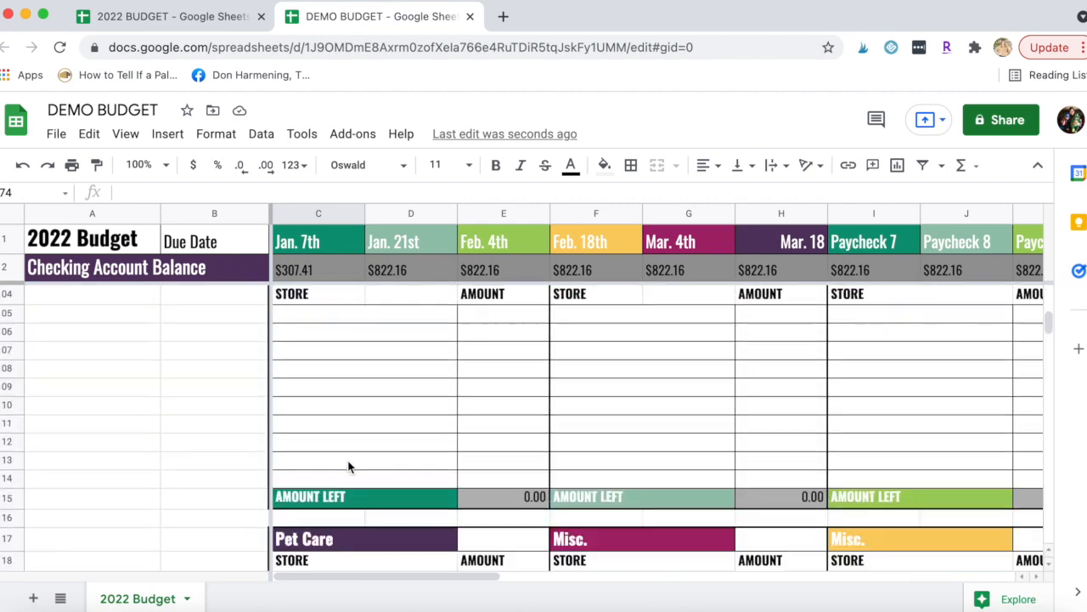
pyautogui.scroll(1, 348, 465)
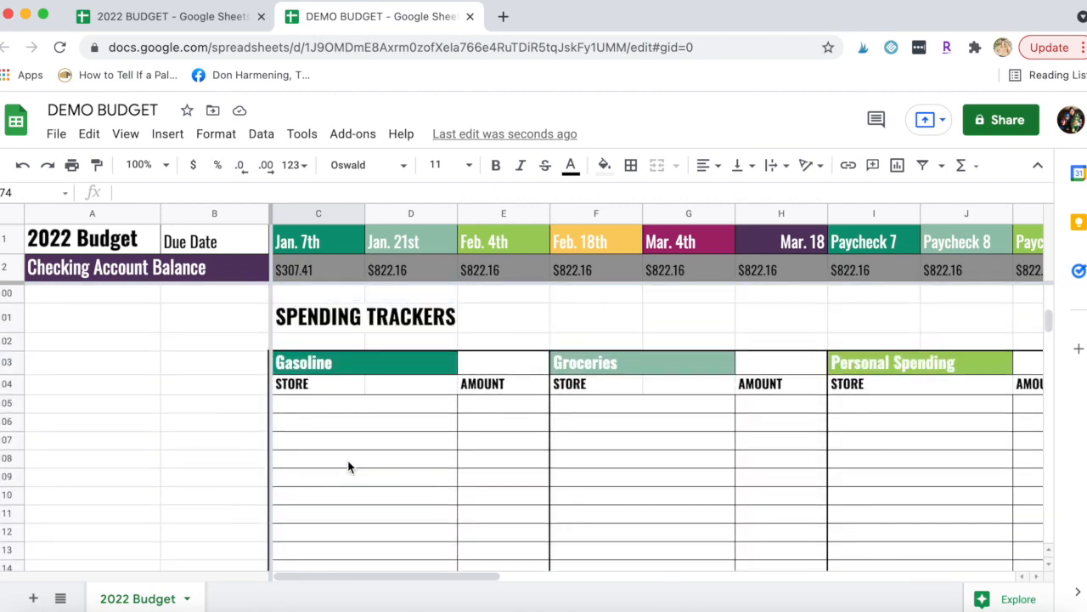
pyautogui.click(348, 367)
pyautogui.click(524, 362)
pyautogui.write('100.00')
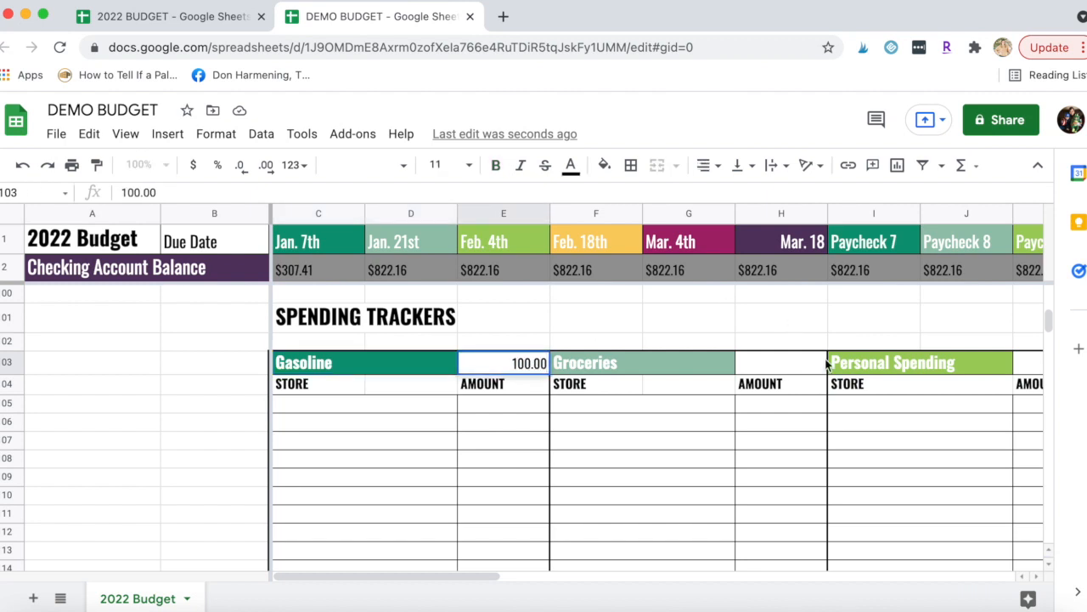
pyautogui.click(813, 364)
pyautogui.write('250.00')
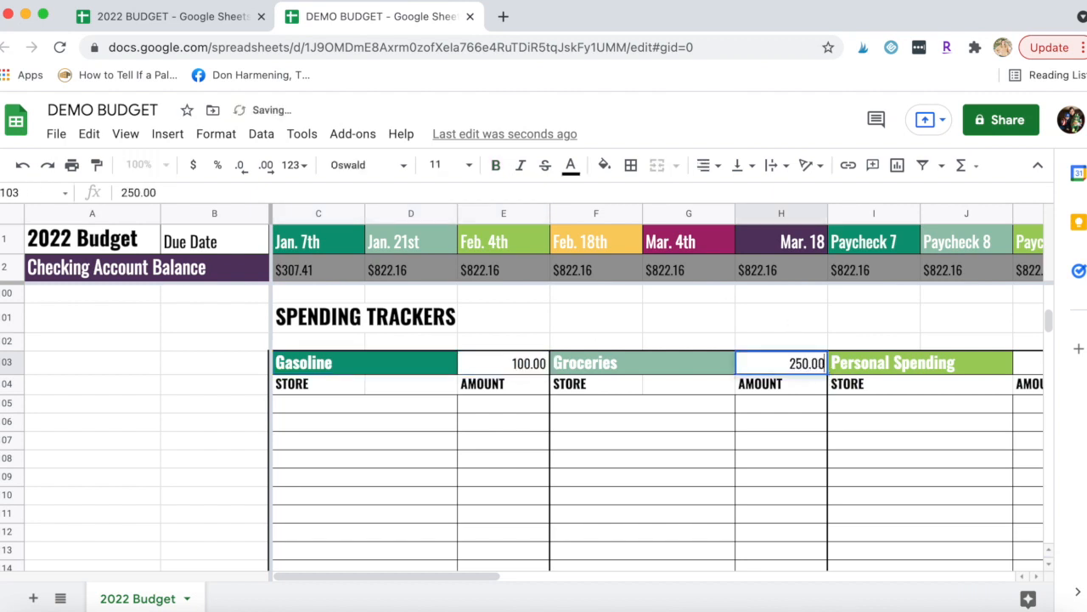
pyautogui.click(965, 371)
# Step: Review the Spending, Clothing and Allowance amounts in the Personal section under the Jan. 7th paycheck
pyautogui.hscroll(1, 957, 386)
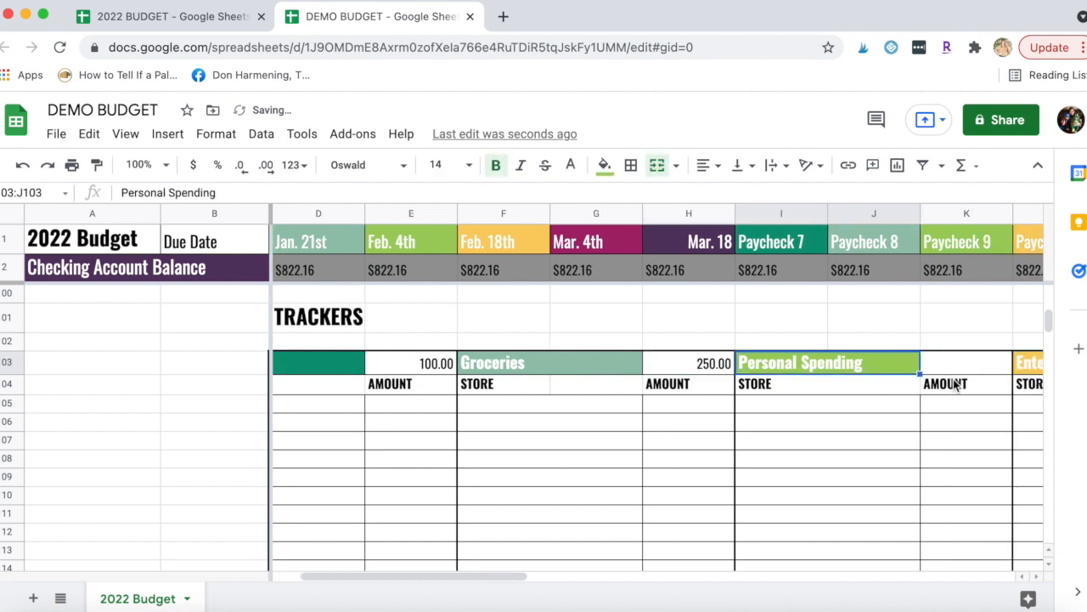
pyautogui.scroll(2, 443, 306)
pyautogui.hscroll(-1, 444, 305)
pyautogui.scroll(10, 443, 306)
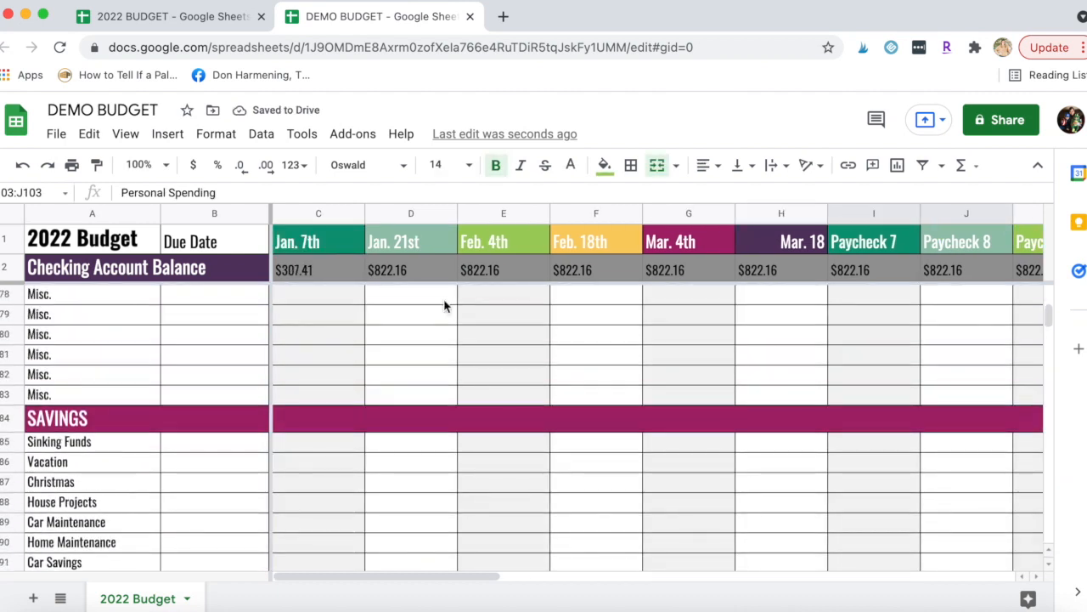
pyautogui.scroll(3, 443, 306)
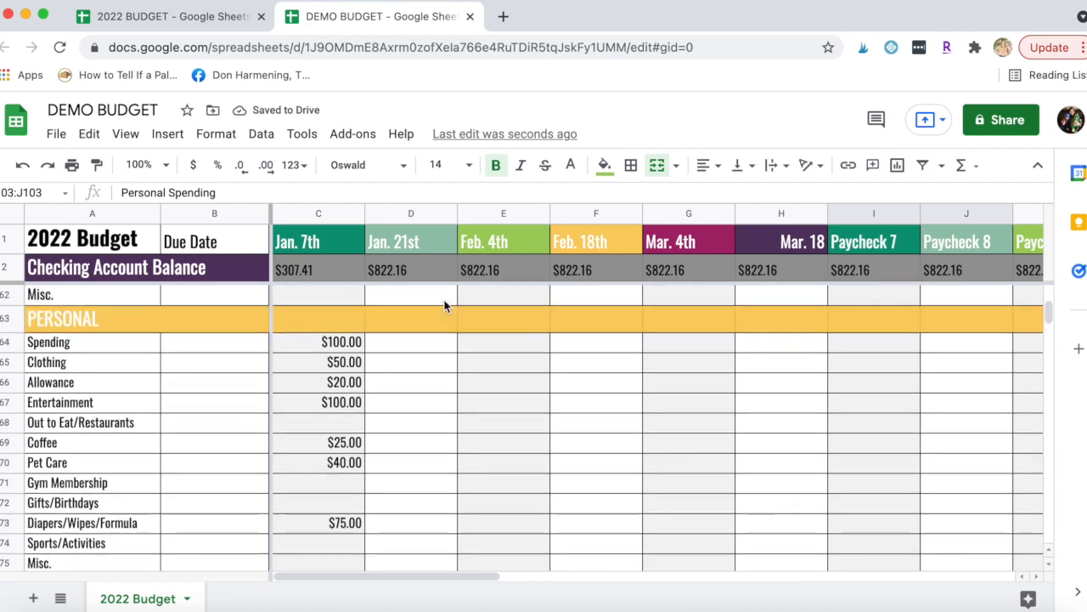
pyautogui.click(330, 384)
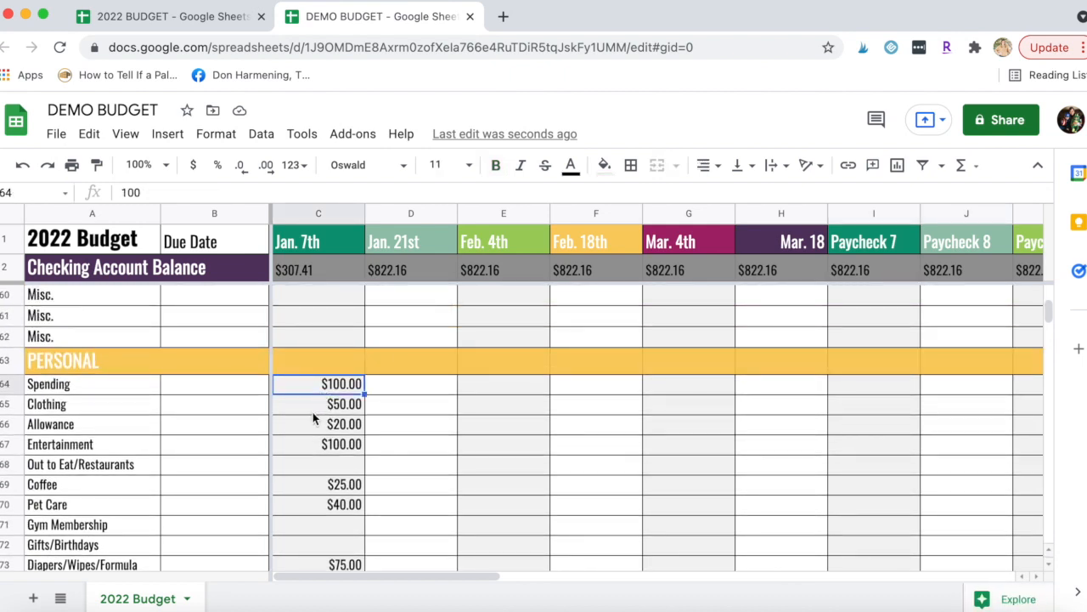
pyautogui.click(331, 412)
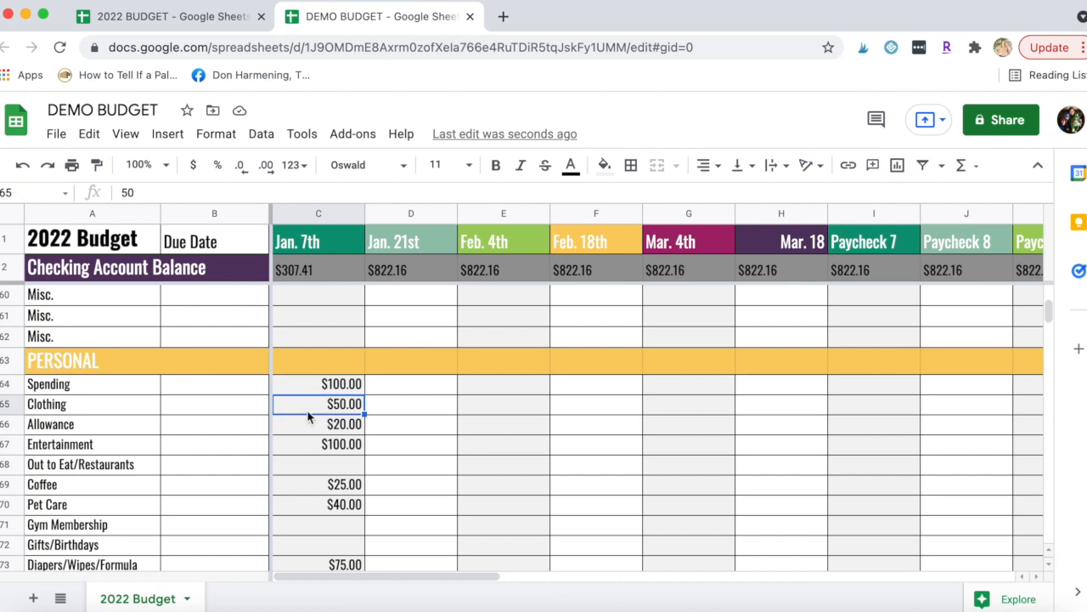
pyautogui.click(331, 428)
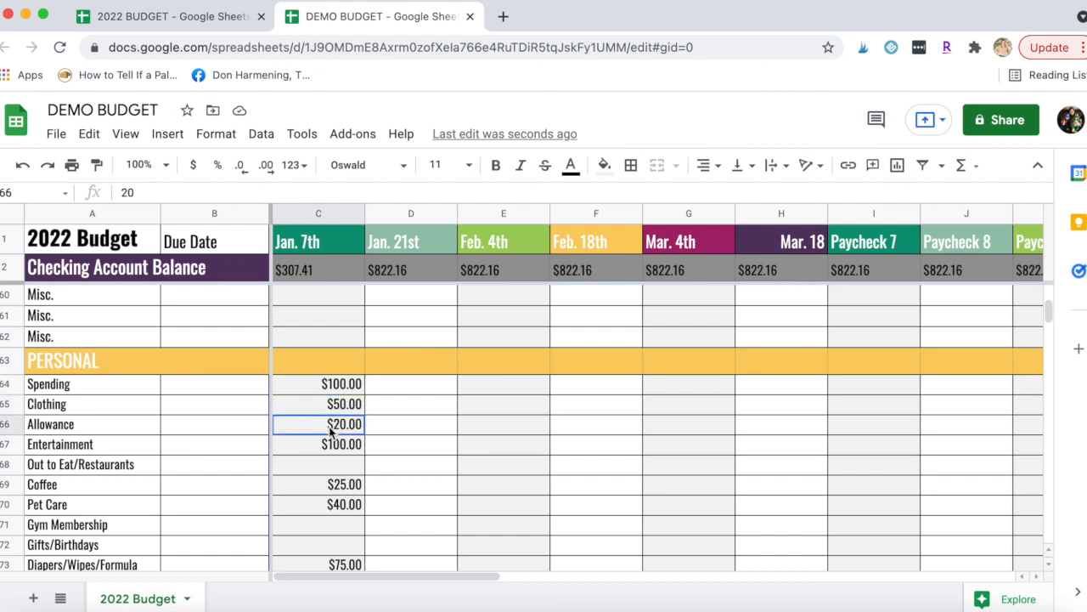
# Step: Review the Entertainment, Coffee, Pet Care and Diapers/Wipes/Formula amounts in the Personal section under the Jan. 7th paycheck
pyautogui.click(320, 450)
pyautogui.click(321, 491)
pyautogui.click(317, 504)
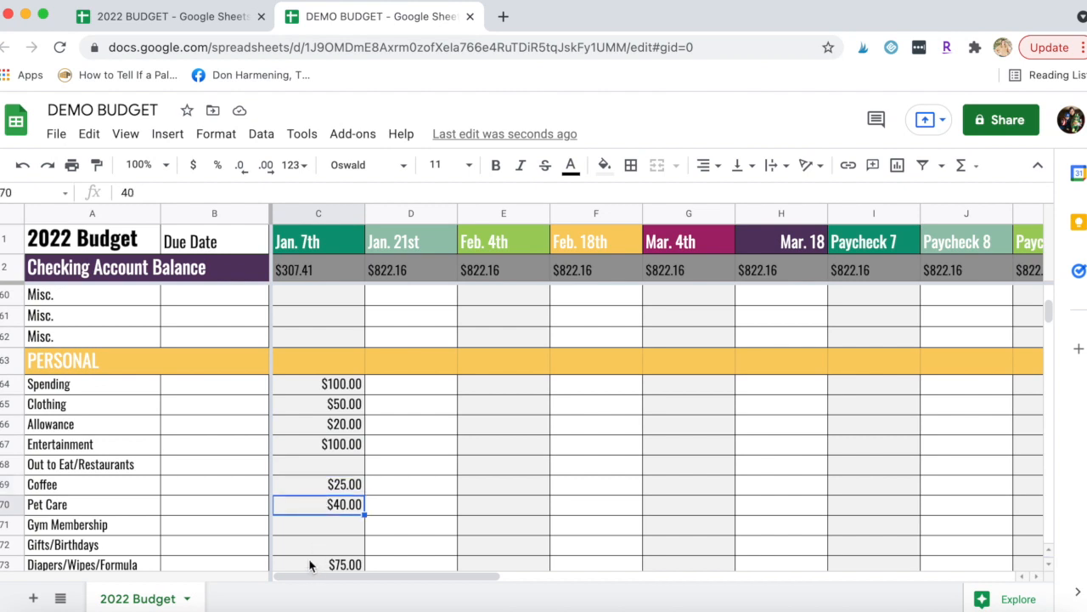
pyautogui.click(312, 565)
pyautogui.click(313, 448)
pyautogui.click(311, 486)
pyautogui.click(309, 508)
pyautogui.click(311, 548)
pyautogui.click(311, 564)
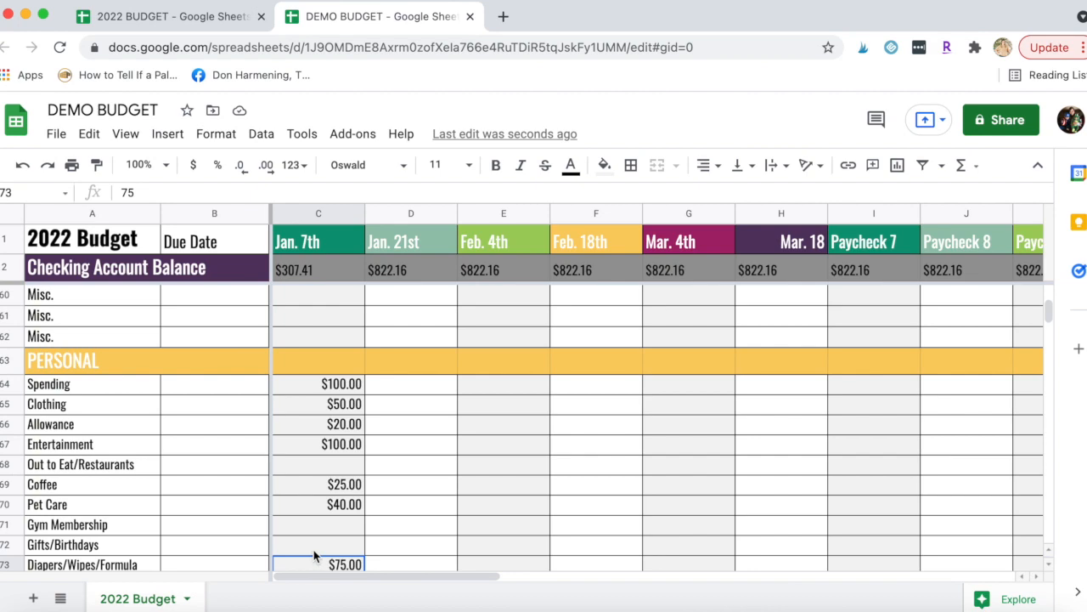
# Step: Title the purple tracker below Gasoline Pet Care and give it a starting amount of 40.00
pyautogui.scroll(-10, 331, 484)
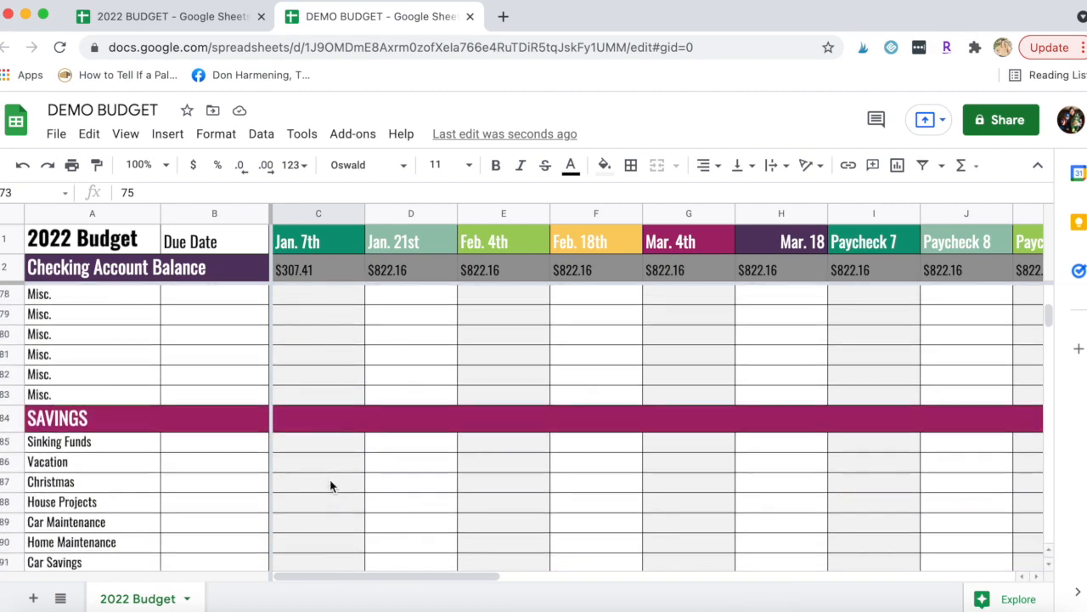
pyautogui.scroll(-3, 695, 494)
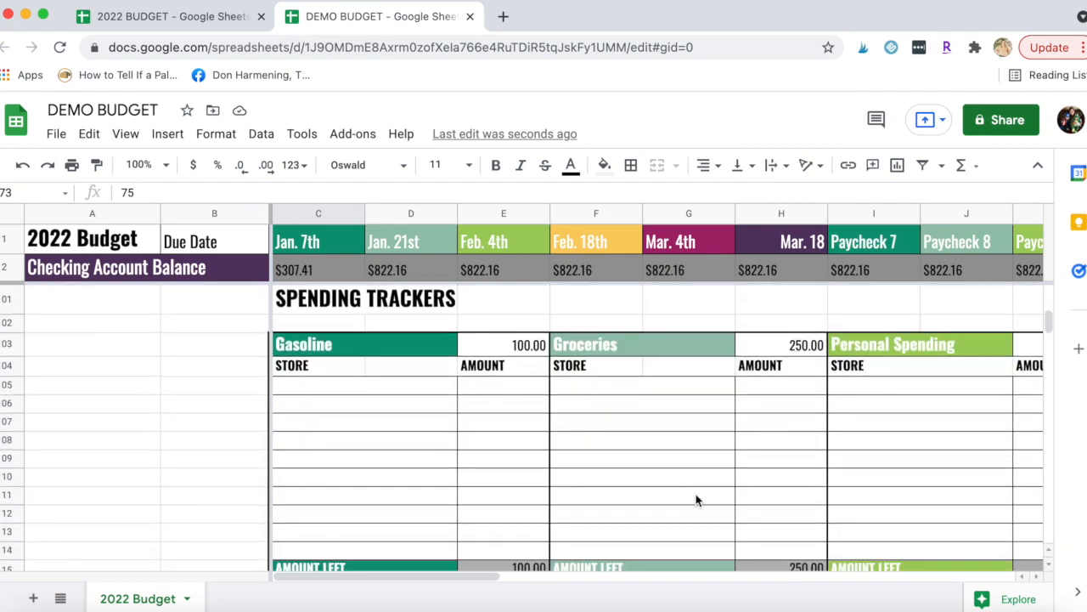
pyautogui.scroll(-3, 696, 494)
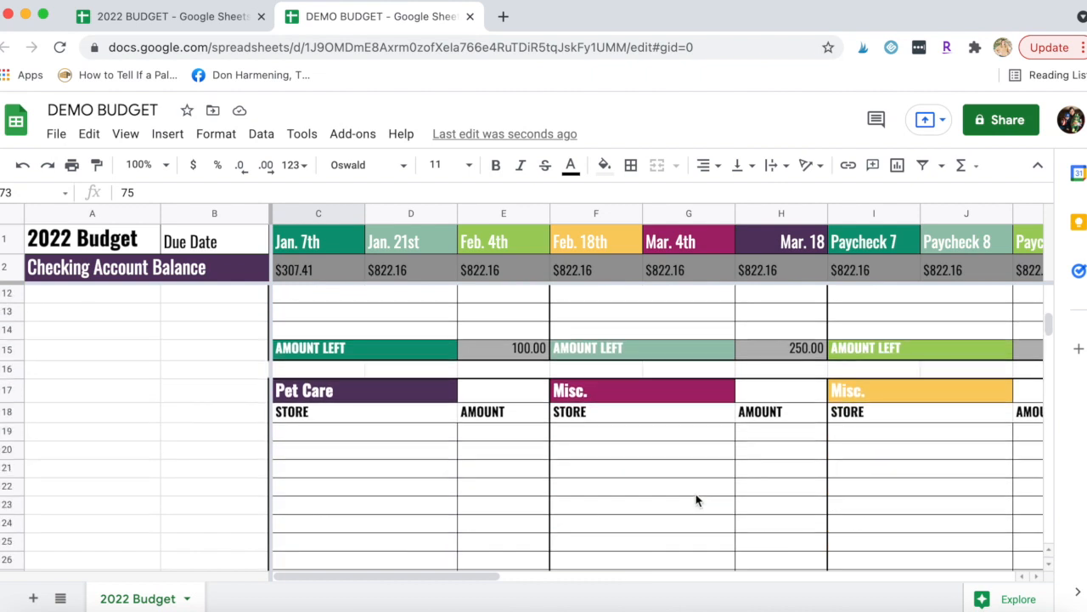
pyautogui.click(378, 391)
pyautogui.write('Pet Care')
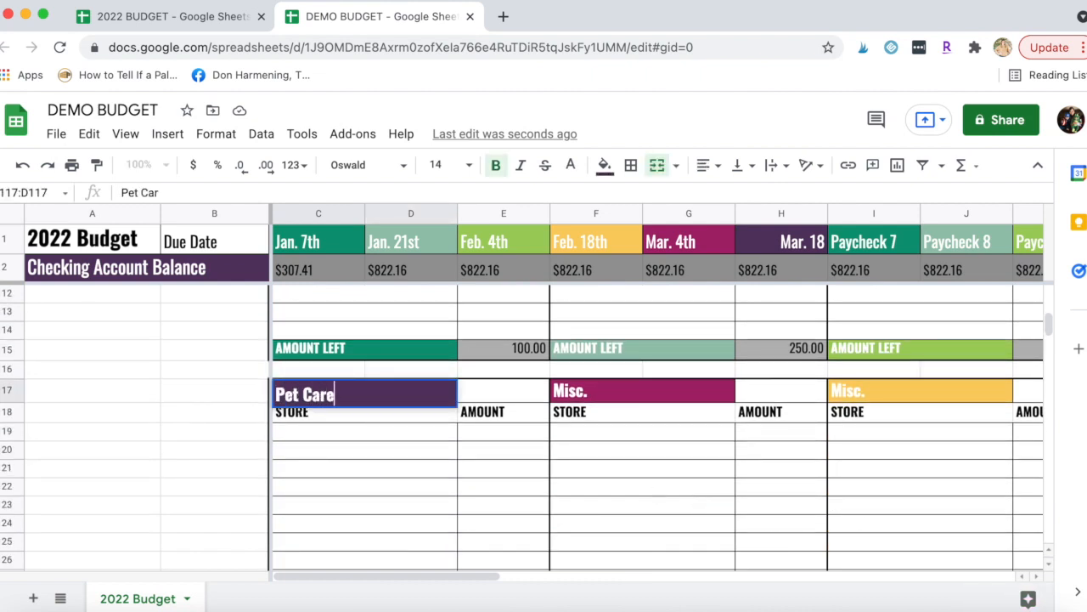
pyautogui.press('Tab')
pyautogui.write('40.00')
pyautogui.press('Tab')
# Step: Rename the Misc. tracker beside Pet Care as Entertainment and enter its starting amount of 100.00
pyautogui.write('Entertiainment')
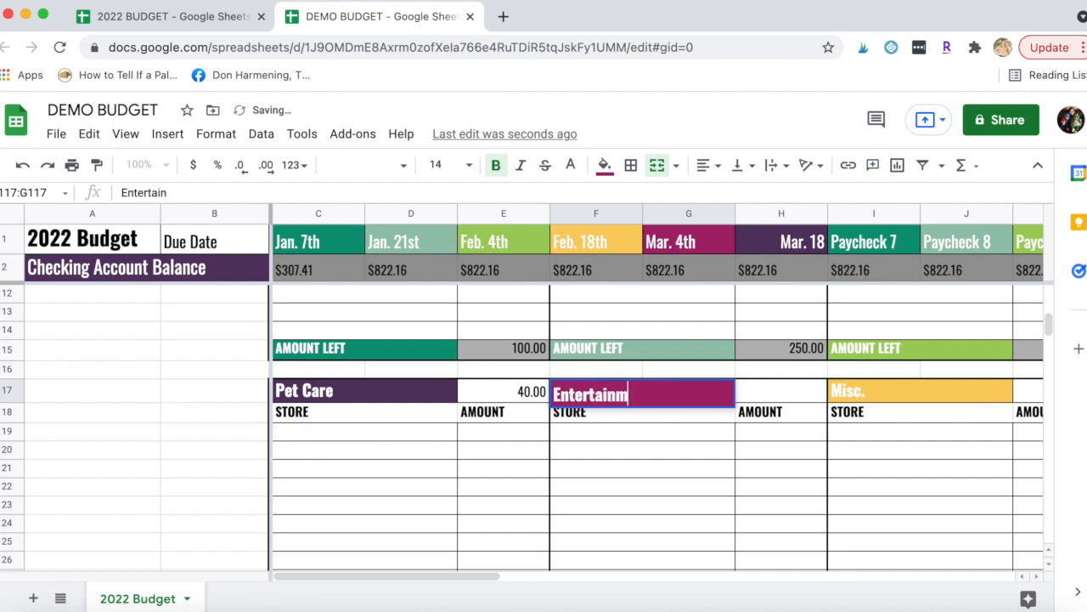
pyautogui.press('Tab')
pyautogui.write('100.00')
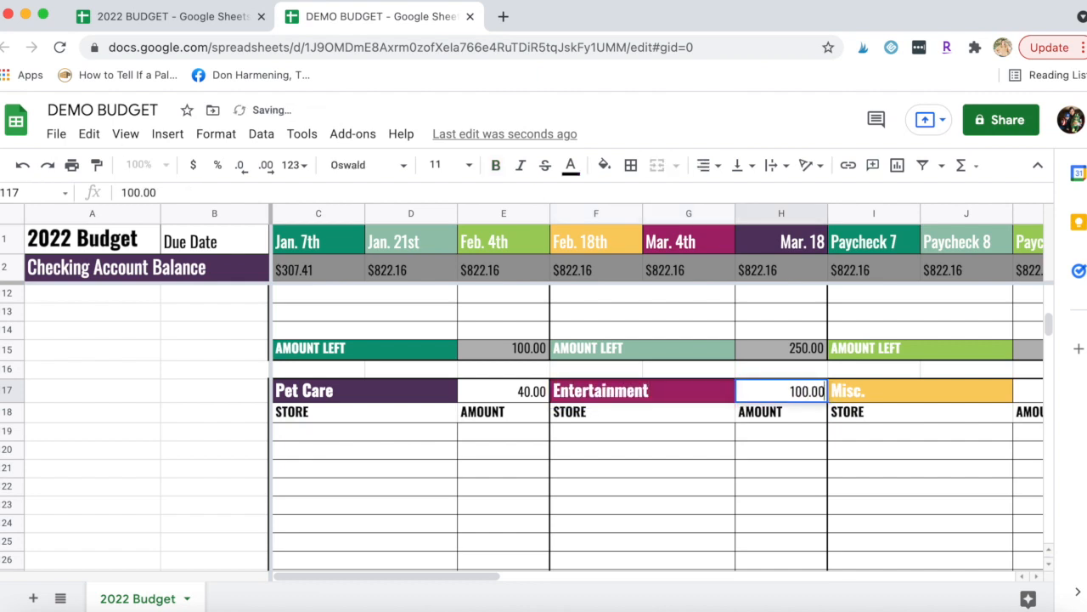
pyautogui.press('Tab')
# Step: Rename the Personal Spending tracker as Coffee and enter its starting amount of 25.00
pyautogui.scroll(2, 486, 443)
pyautogui.scroll(4, 487, 442)
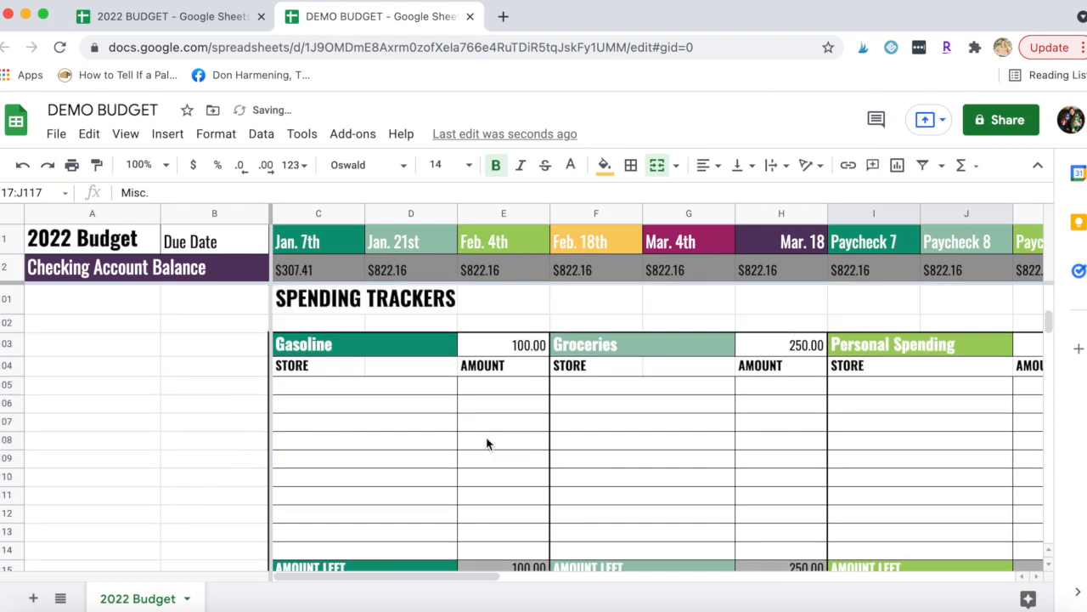
pyautogui.hscroll(3, 487, 442)
pyautogui.hscroll(1, 487, 442)
pyautogui.click(532, 348)
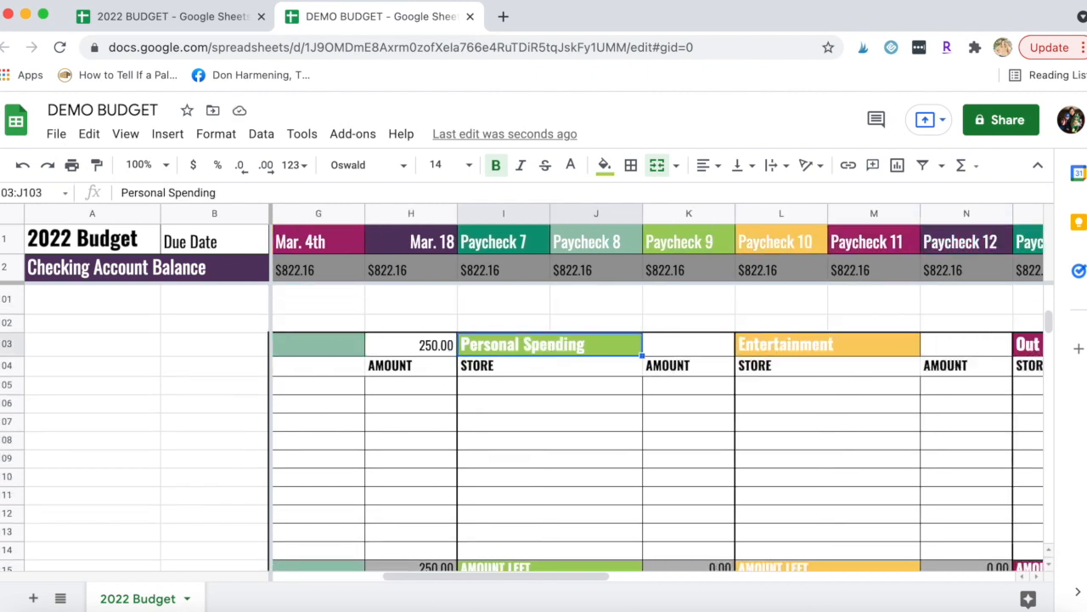
pyautogui.write('Coffee')
pyautogui.press('Tab')
pyautogui.write('25.00')
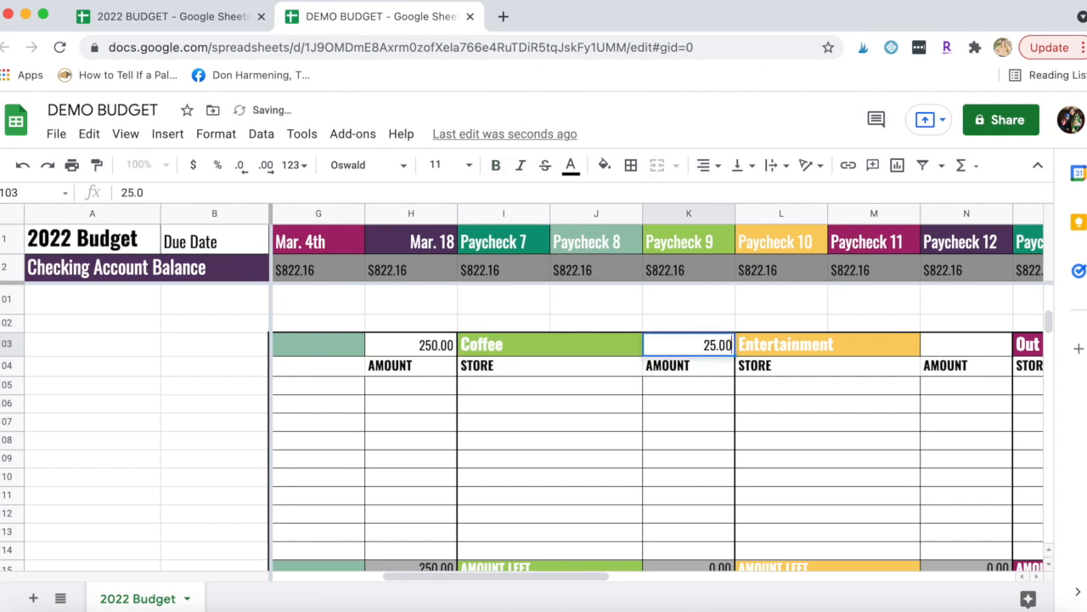
pyautogui.click(502, 466)
# Step: Log a first Gasoline purchase at Hucks, noting whose car it was for, with an amount of $38.25, and check the amount left
pyautogui.hscroll(-4, 502, 466)
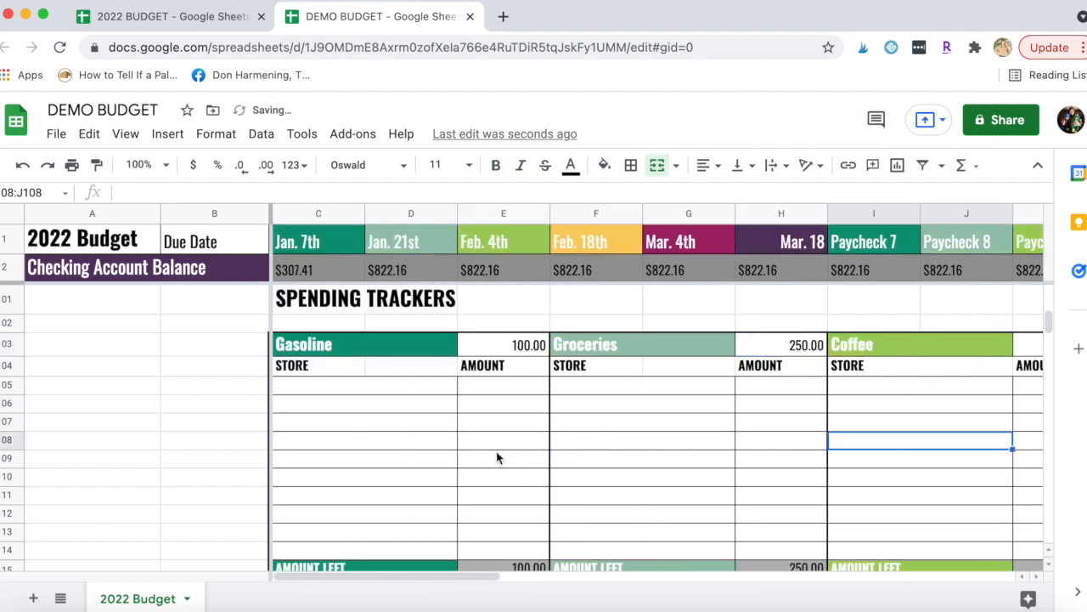
pyautogui.scroll(-1, 466, 467)
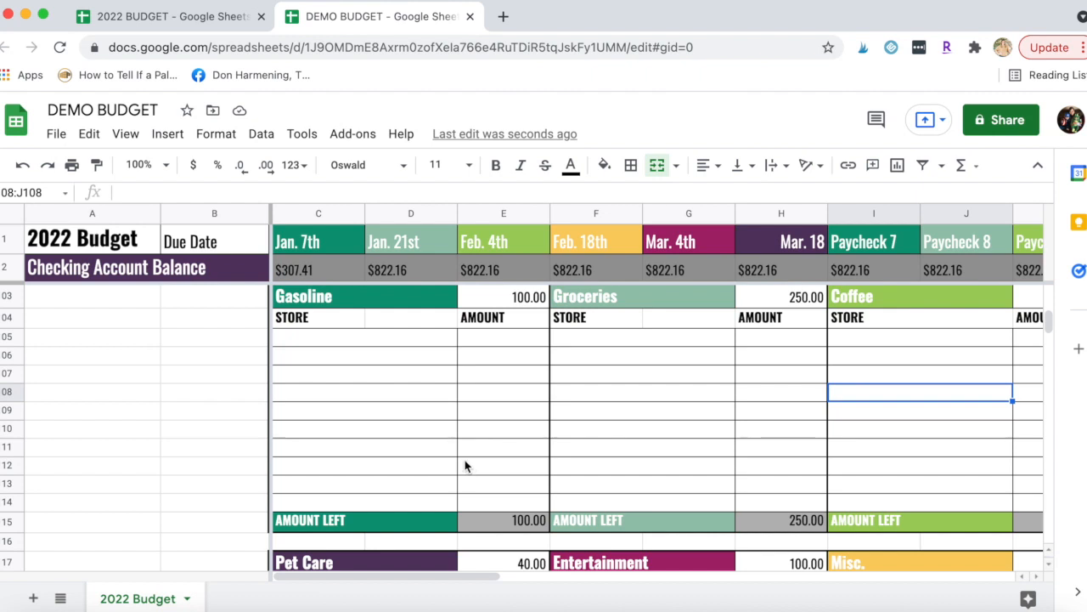
pyautogui.scroll(-1, 419, 458)
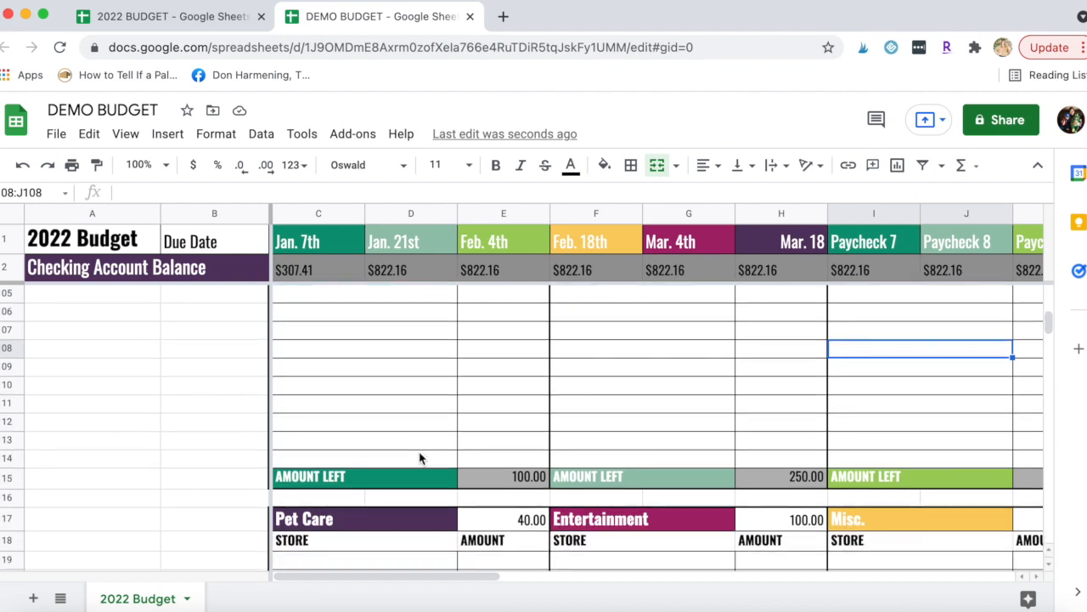
pyautogui.scroll(2, 419, 458)
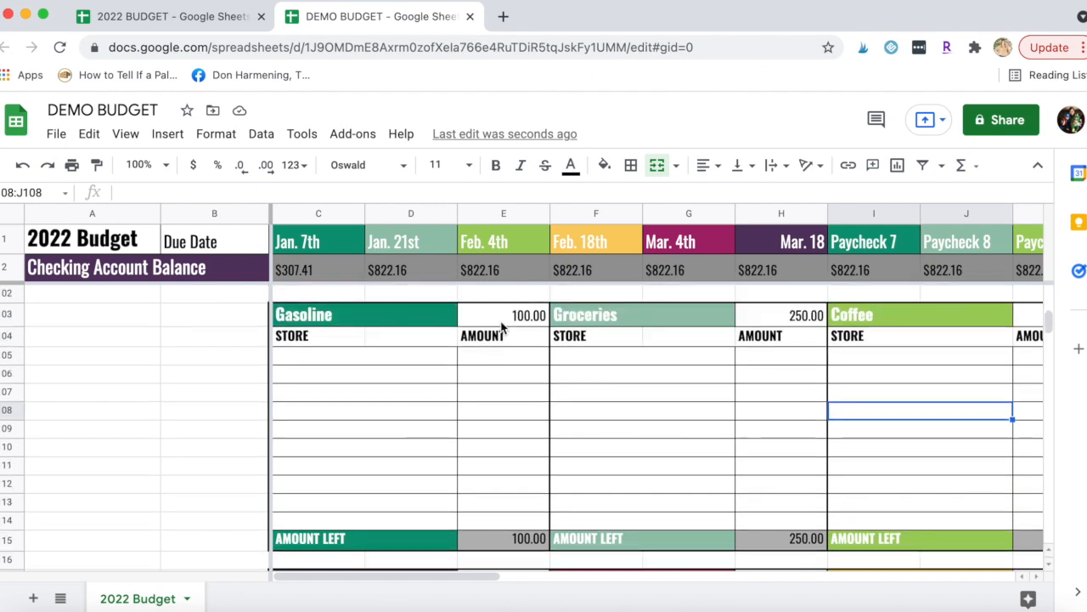
pyautogui.click(368, 363)
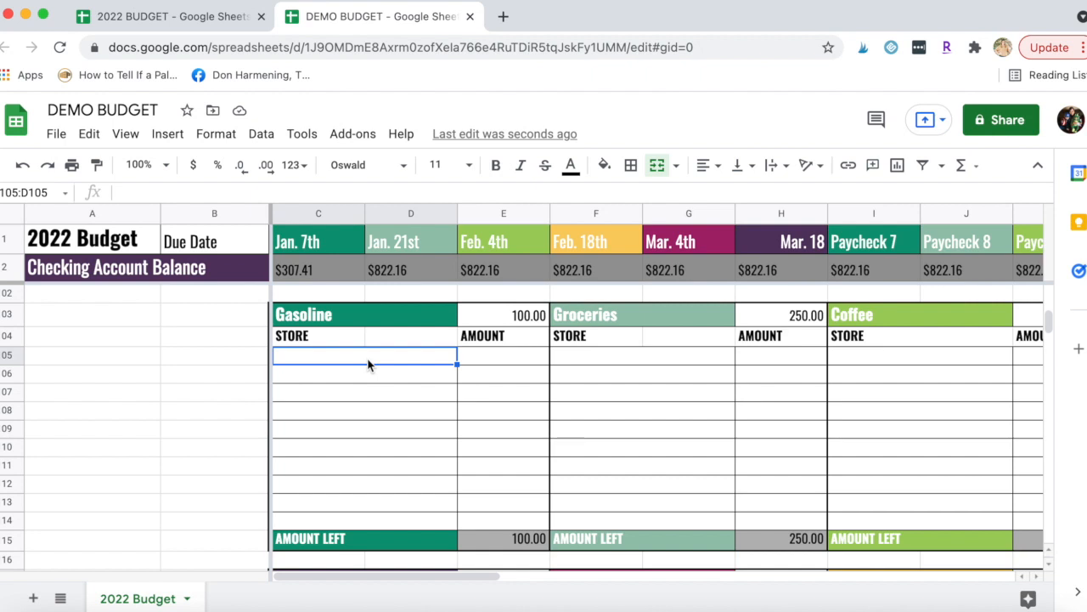
pyautogui.write("Hucks - Jim's car")
pyautogui.press('Tab')
pyautogui.write('$38.25')
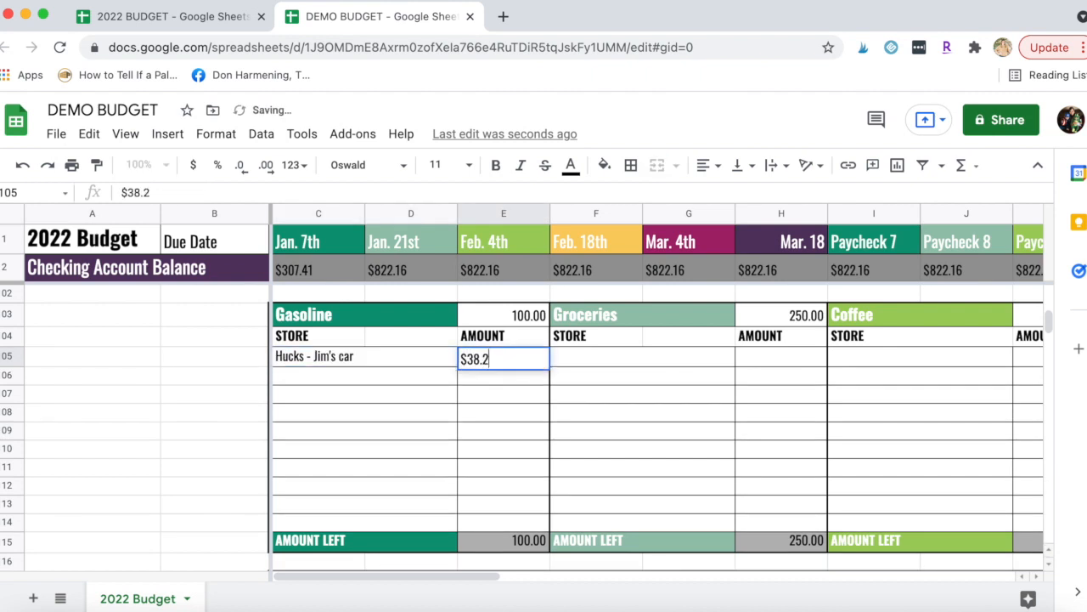
pyautogui.press('Return')
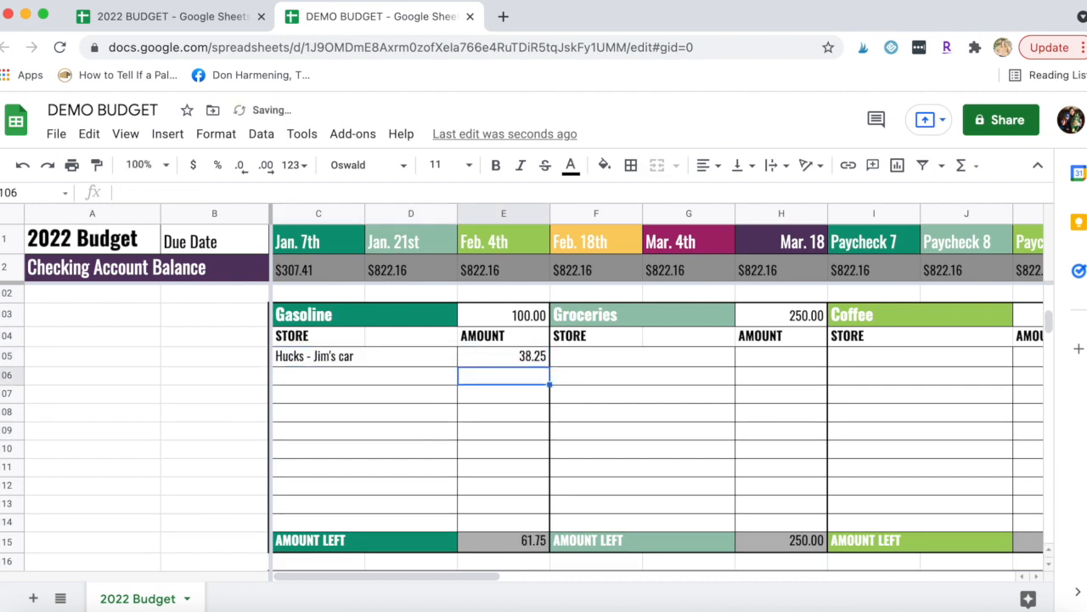
pyautogui.click(508, 546)
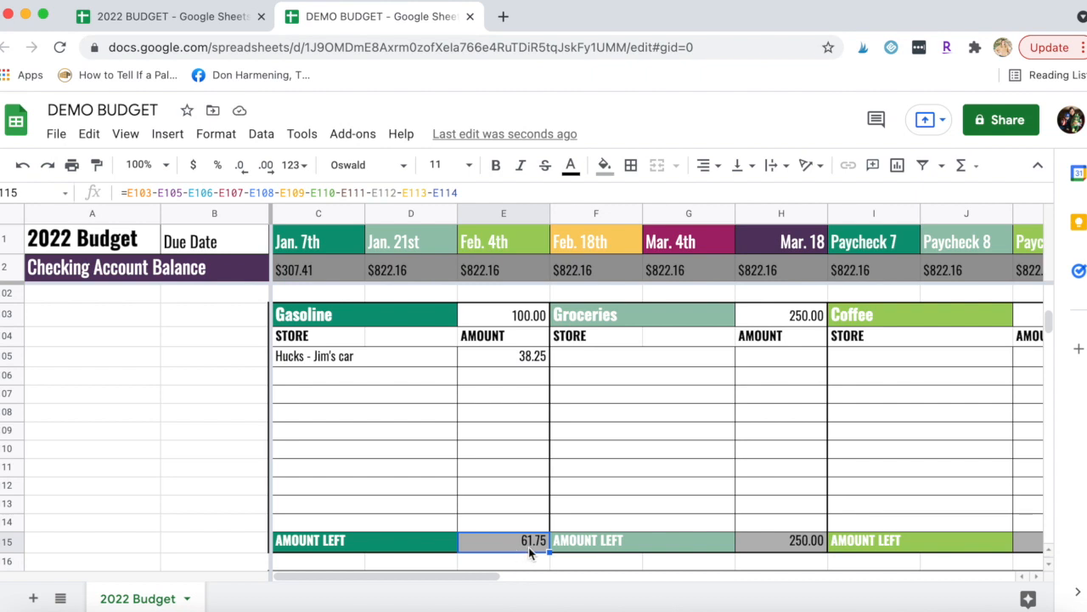
# Step: Add the date 1/10 to the end of the first Hucks entry in the Gasoline tracker
pyautogui.click(381, 356)
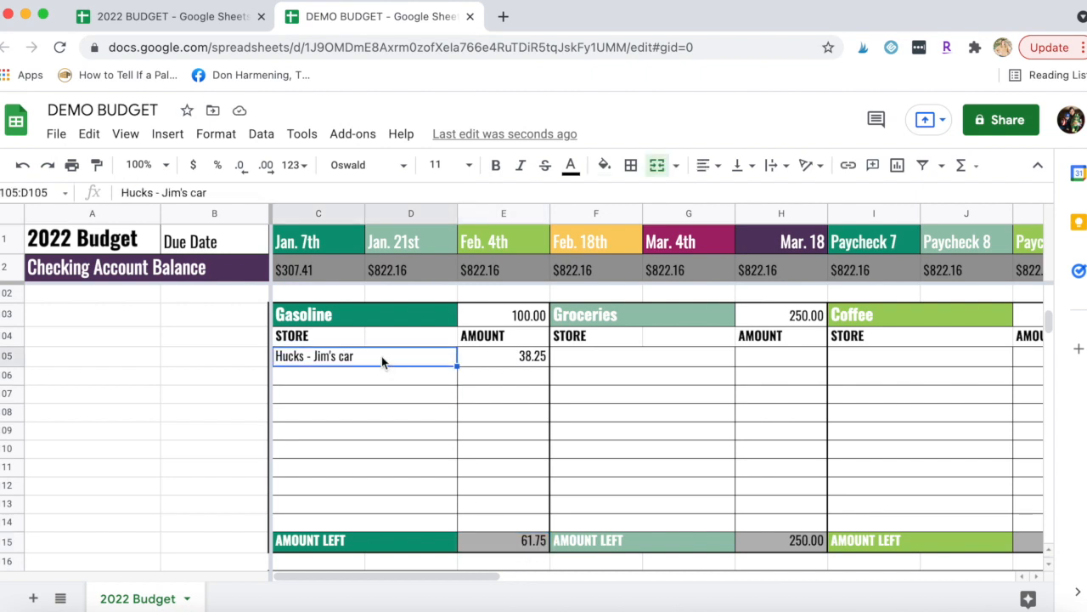
pyautogui.doubleClick(381, 356)
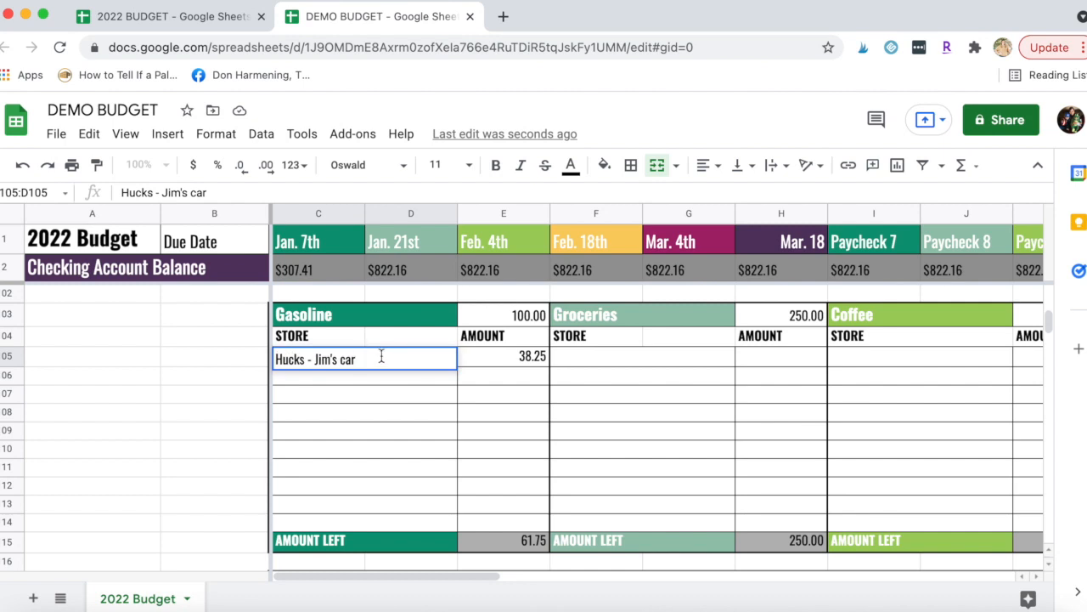
pyautogui.write('1/10')
# Step: Log a second Hucks purchase dated 1/15 for the other person's car at 32.29 in the Gasoline tracker, and check the amounts left
pyautogui.click(376, 381)
pyautogui.write('Ju')
pyautogui.press('BackSpace')
pyautogui.press('BackSpace')
pyautogui.write('Hucks')
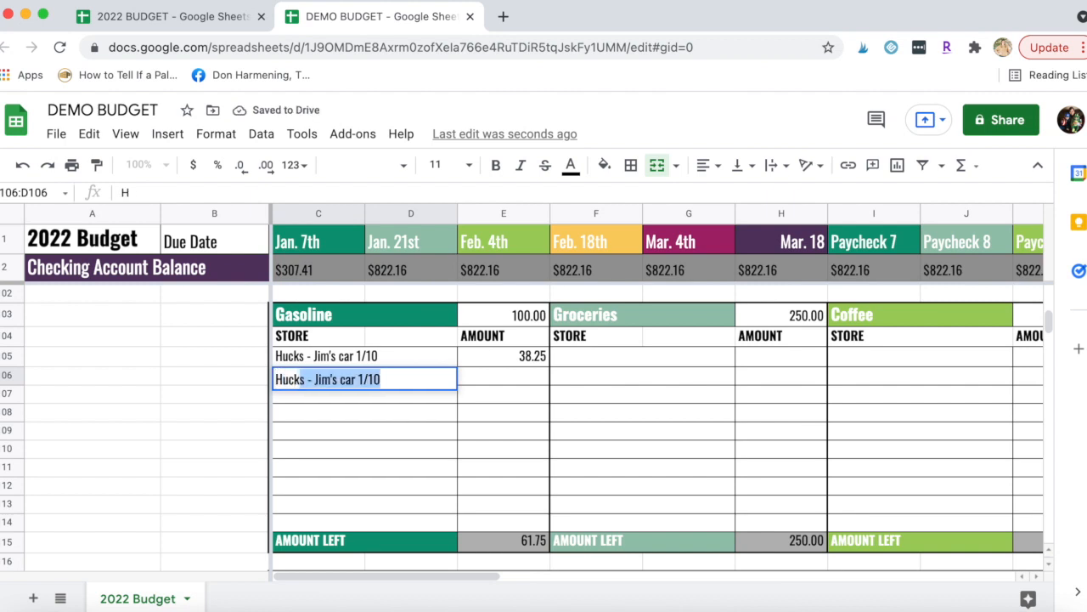
pyautogui.write(' - Pam')
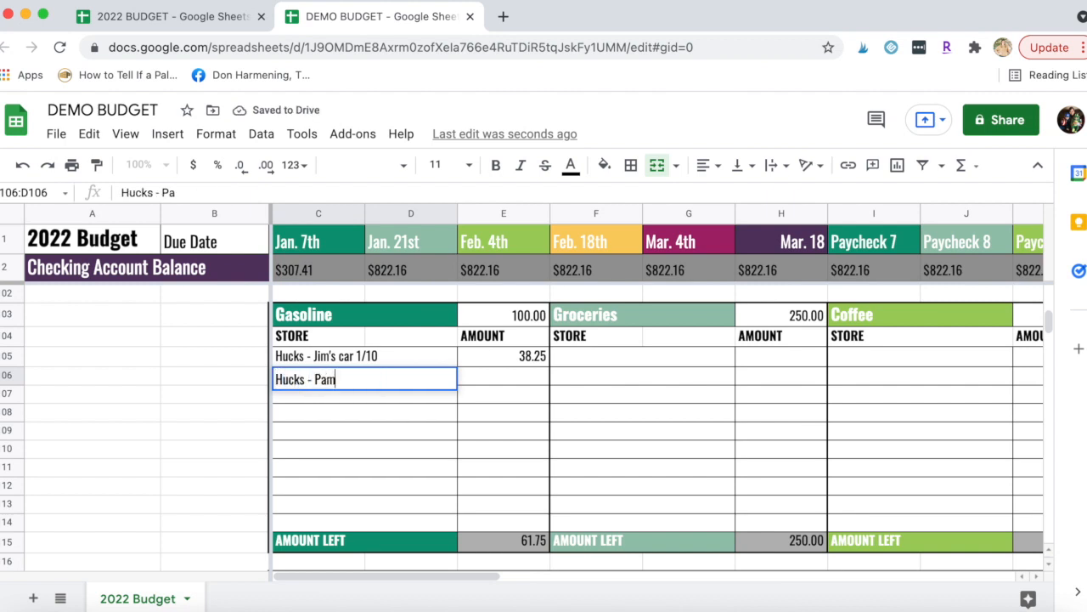
pyautogui.write("'s car 1/")
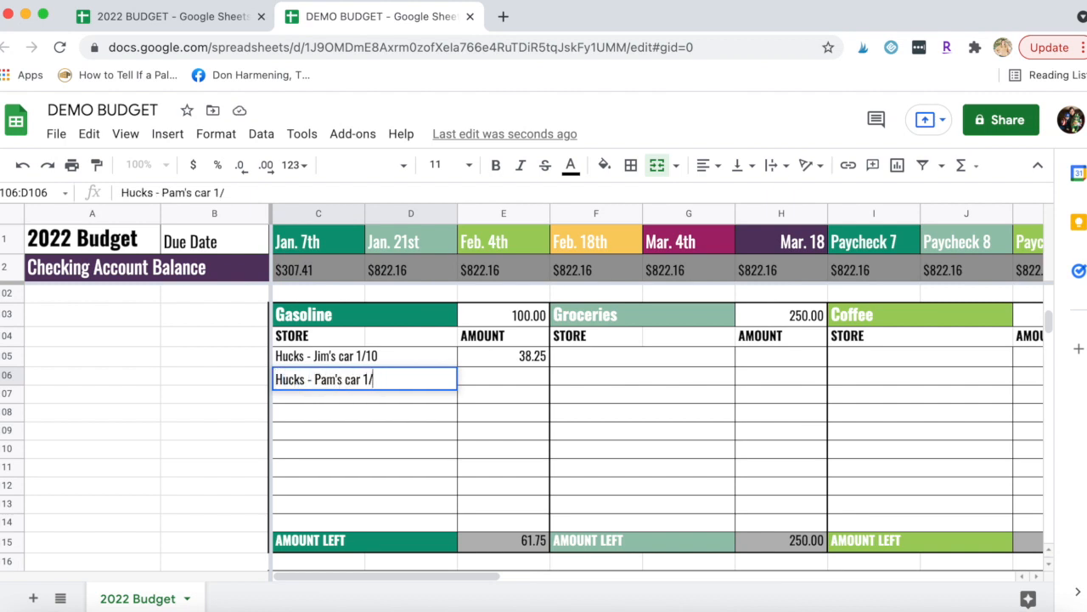
pyautogui.write('15')
pyautogui.press('Tab')
pyautogui.write('3')
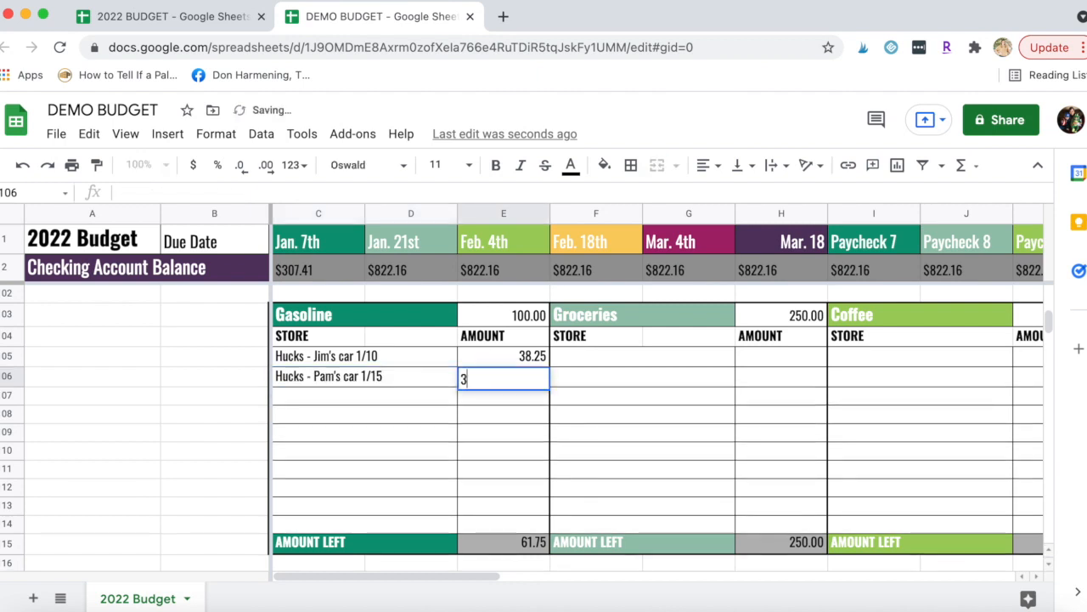
pyautogui.write('2.29')
pyautogui.press('Return')
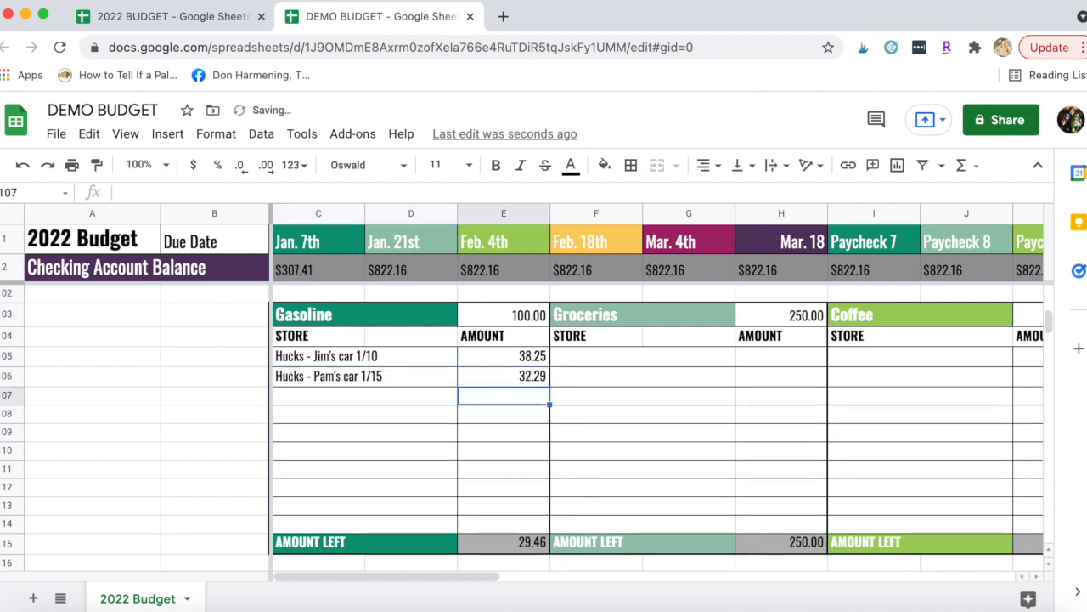
pyautogui.click(505, 542)
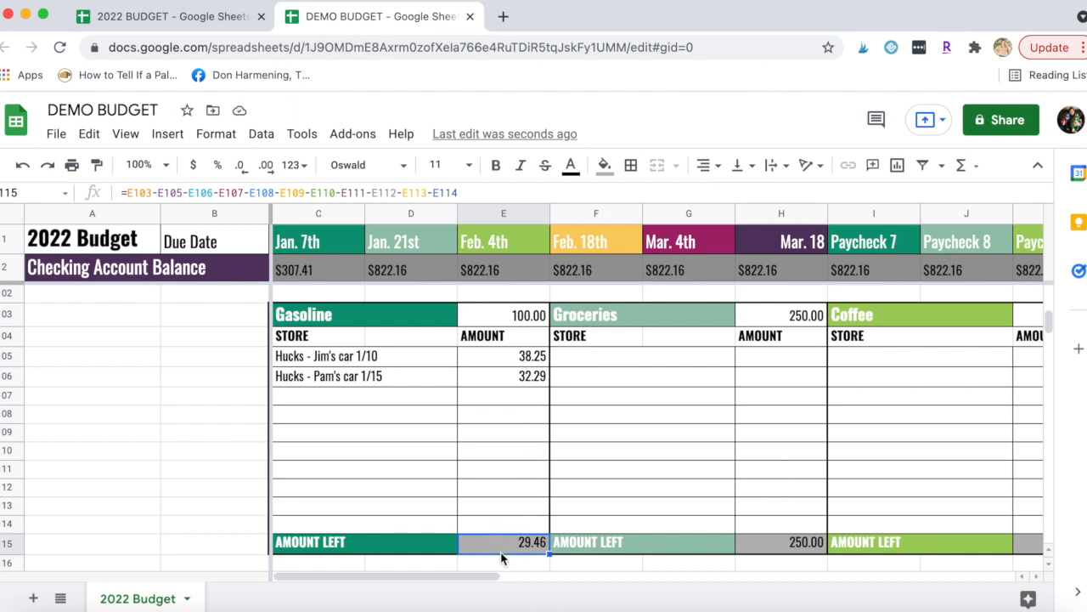
pyautogui.click(775, 542)
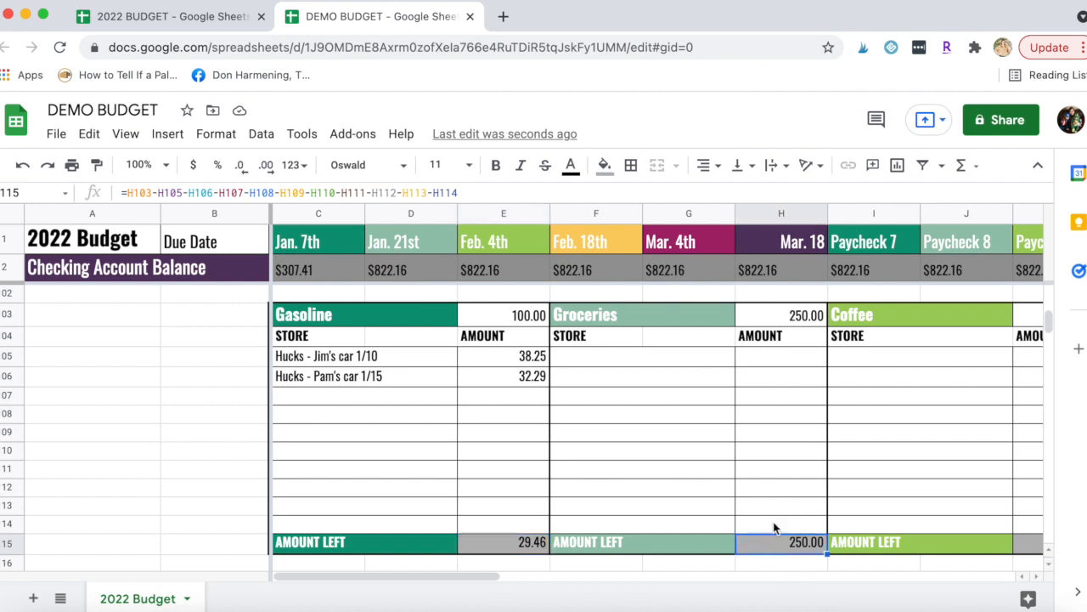
pyautogui.click(519, 548)
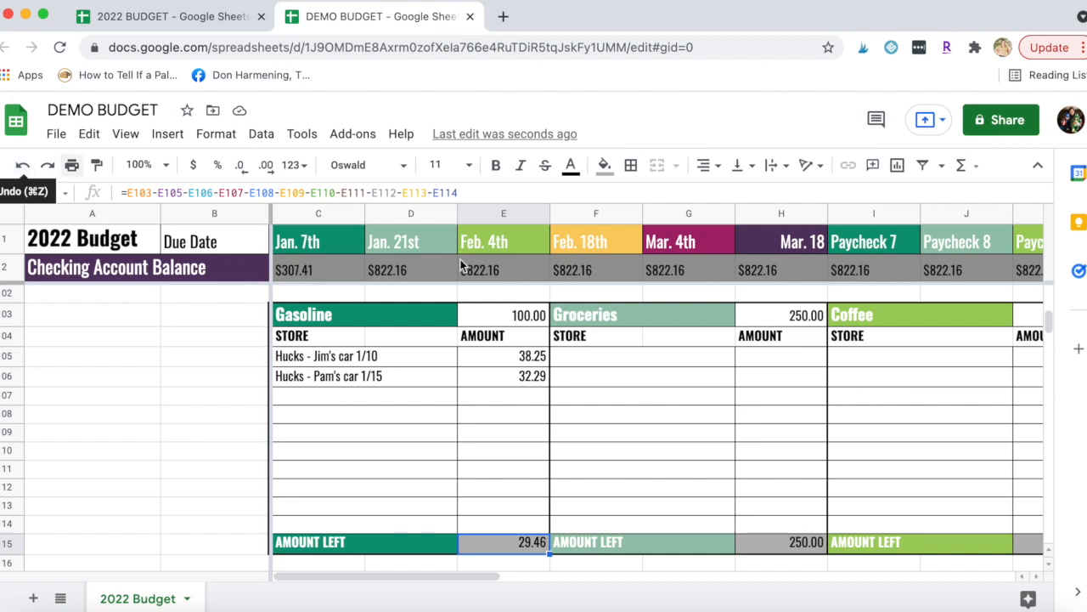
# Step: Log a Kroger purchase of 129.25 in the first row of the Groceries tracker
pyautogui.click(678, 367)
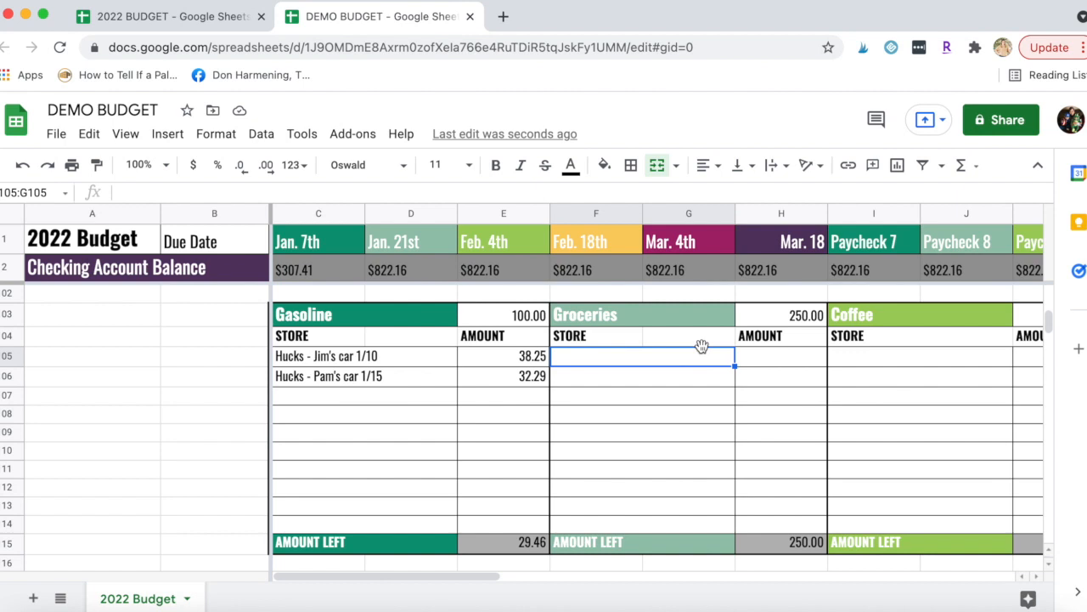
pyautogui.write('Kroger')
pyautogui.press('Tab')
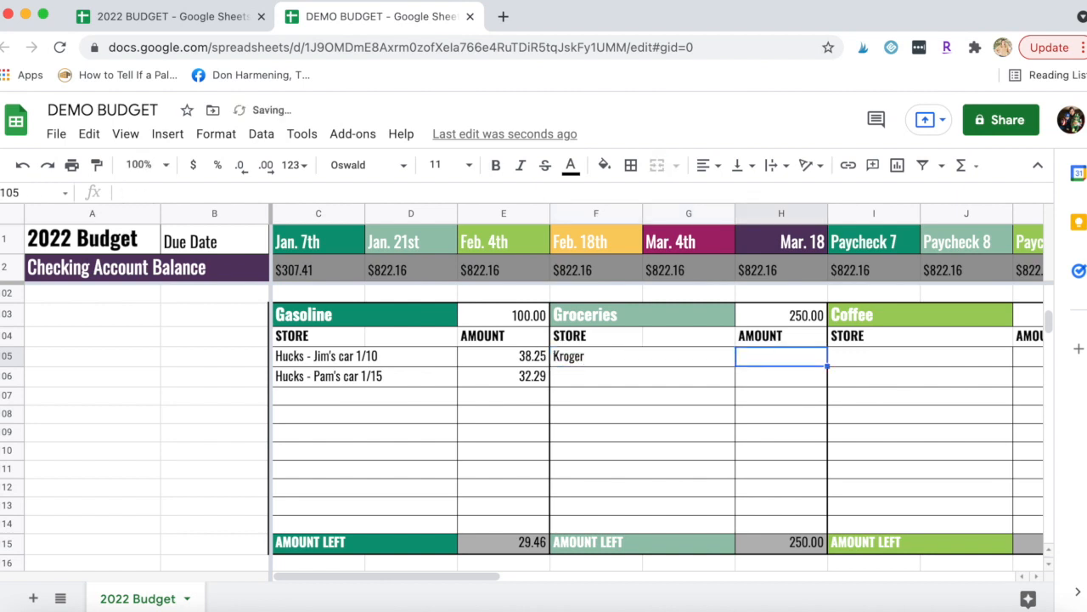
pyautogui.write('129.25')
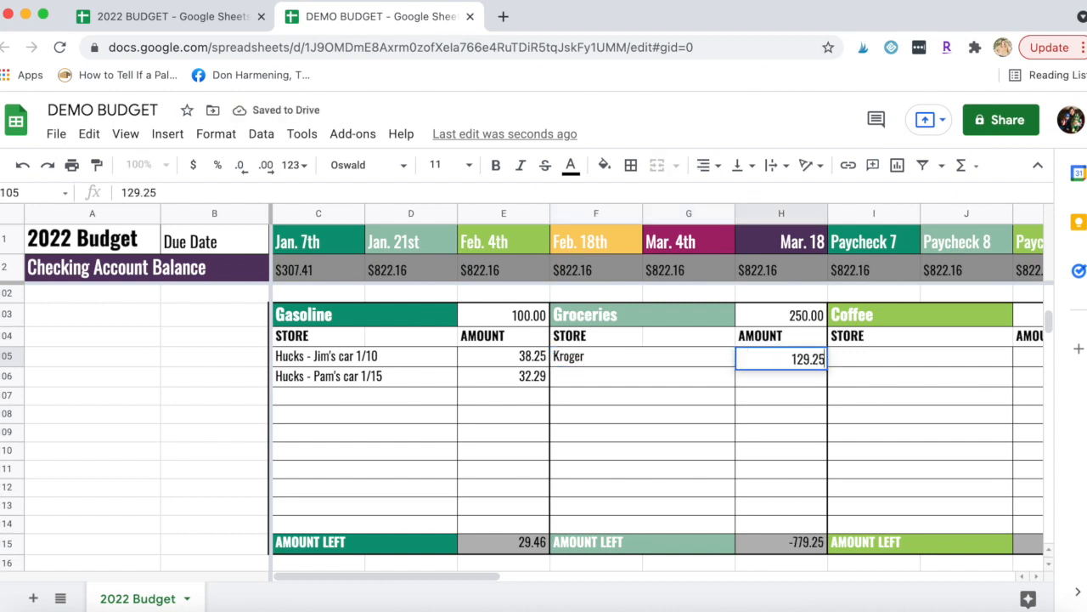
pyautogui.press('Return')
# Step: Replace the store entry of the first Groceries purchase with Kroger 1/10
pyautogui.click(695, 354)
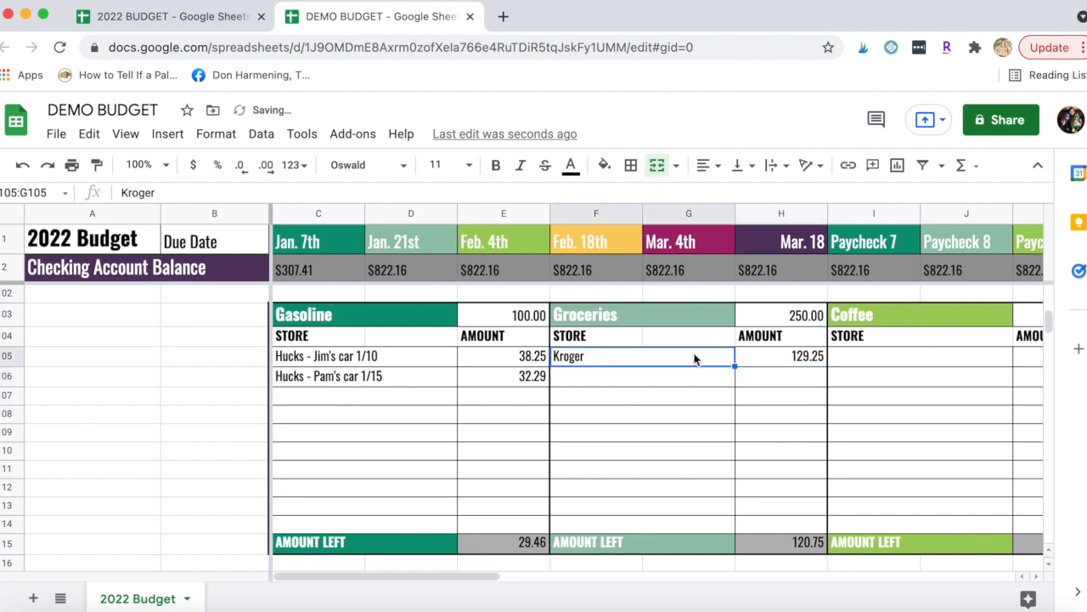
pyautogui.press('BackSpace')
pyautogui.write('Kro')
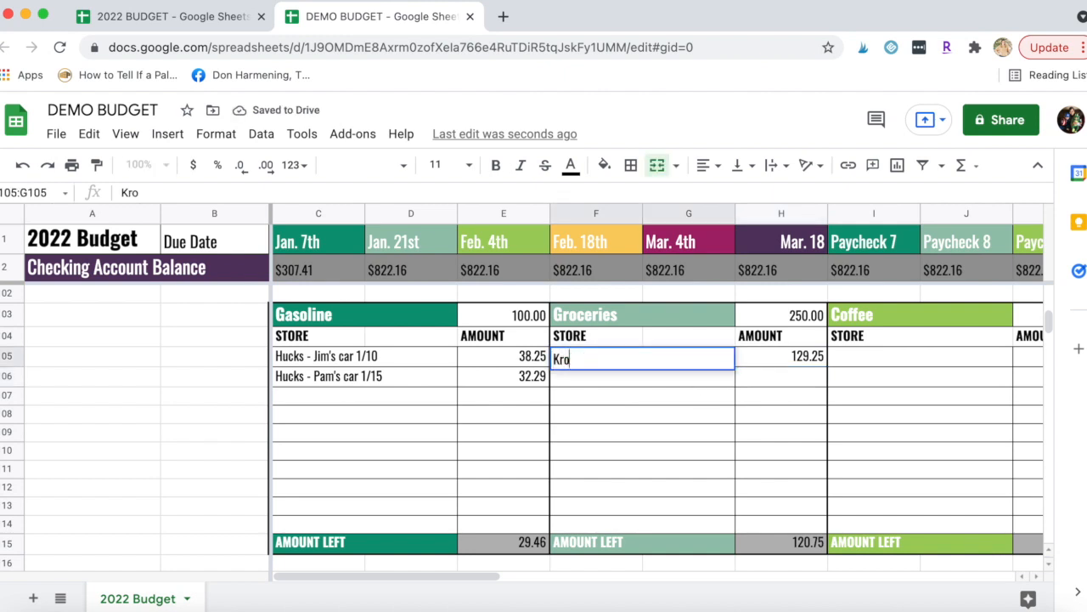
pyautogui.write('ger 1/10')
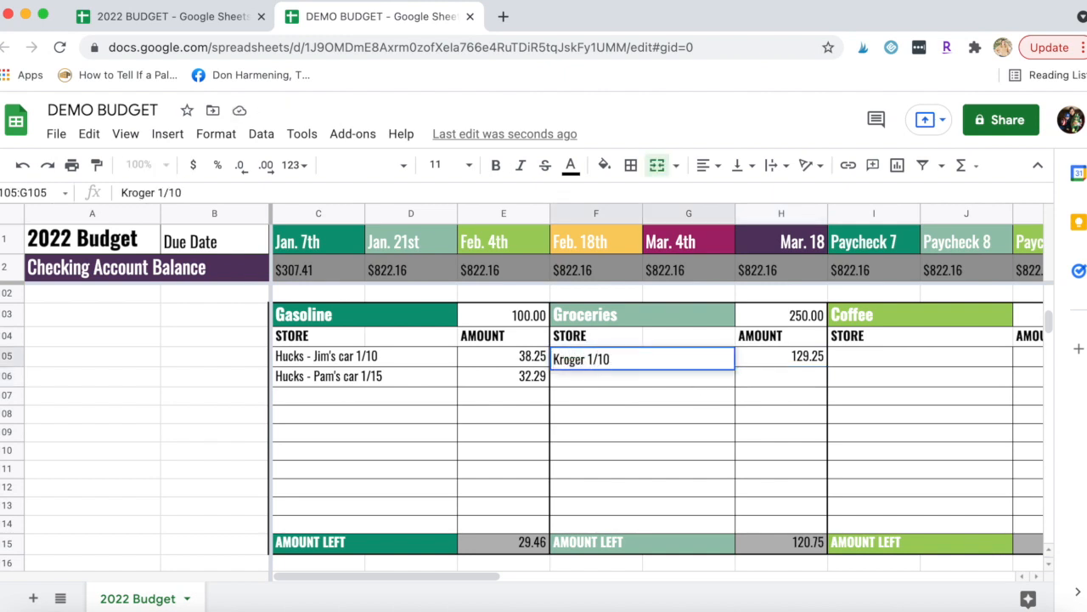
# Step: Finish the Kroger 1/10 store entry in the Groceries tracker, and check the budgeted amounts of the Groceries and Entertainment trackers
pyautogui.press('Return')
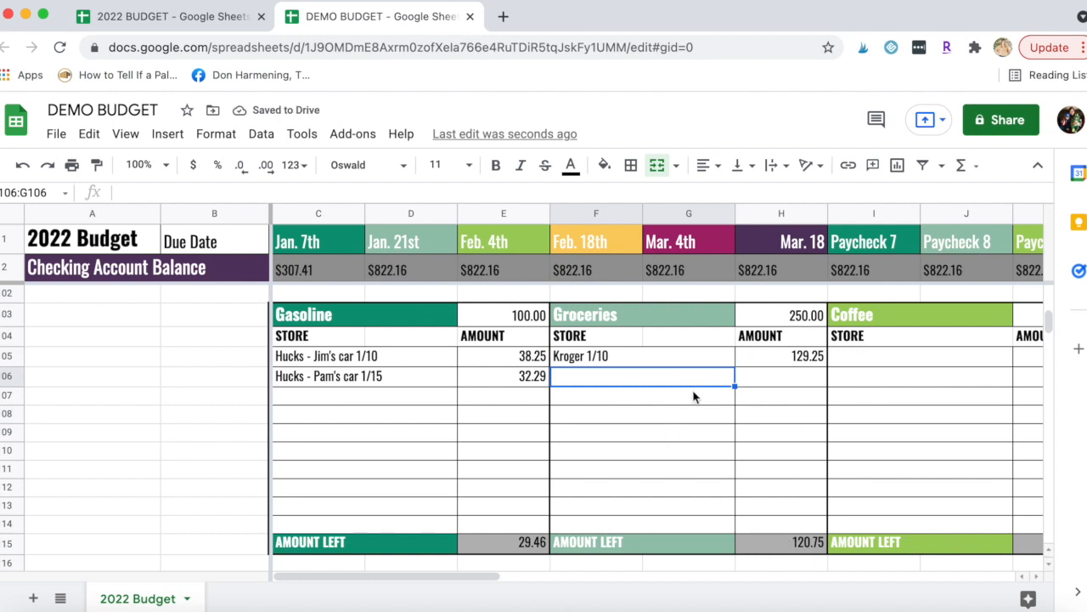
pyautogui.click(789, 321)
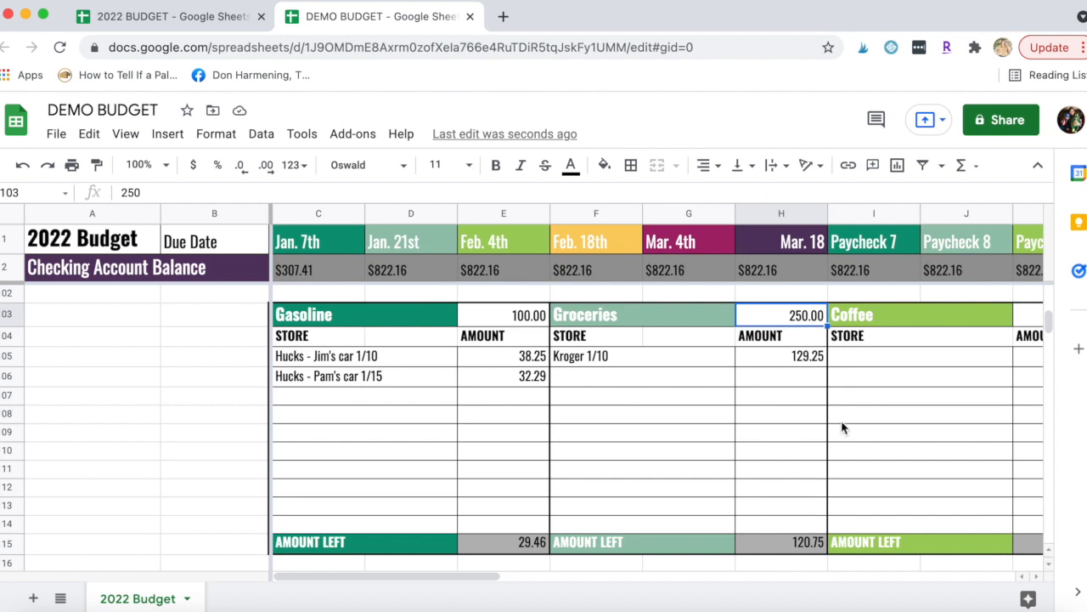
pyautogui.hscroll(2, 751, 421)
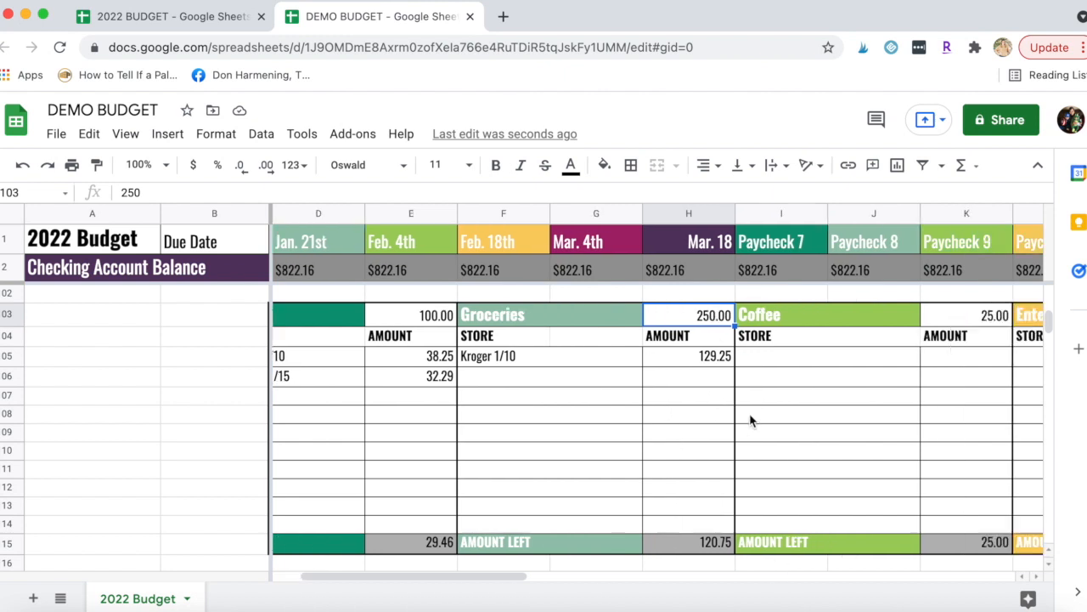
pyautogui.hscroll(2, 751, 420)
pyautogui.click(722, 359)
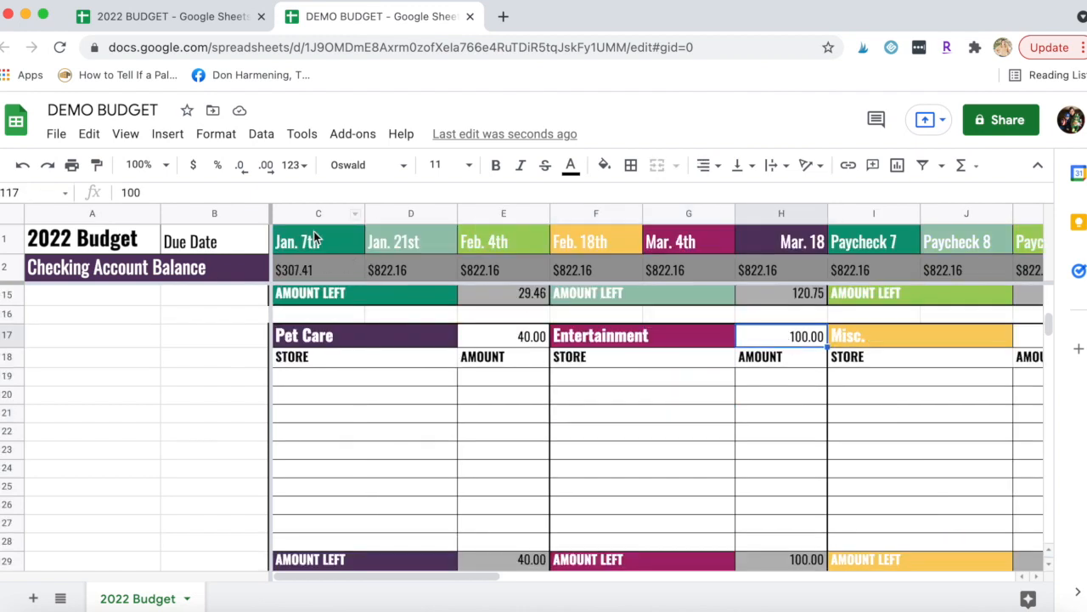
# Step: Fill the Jan. 7th amounts for Spending, Clothing and Allowance in the Personal section with the custom light mint green
pyautogui.scroll(15, 316, 259)
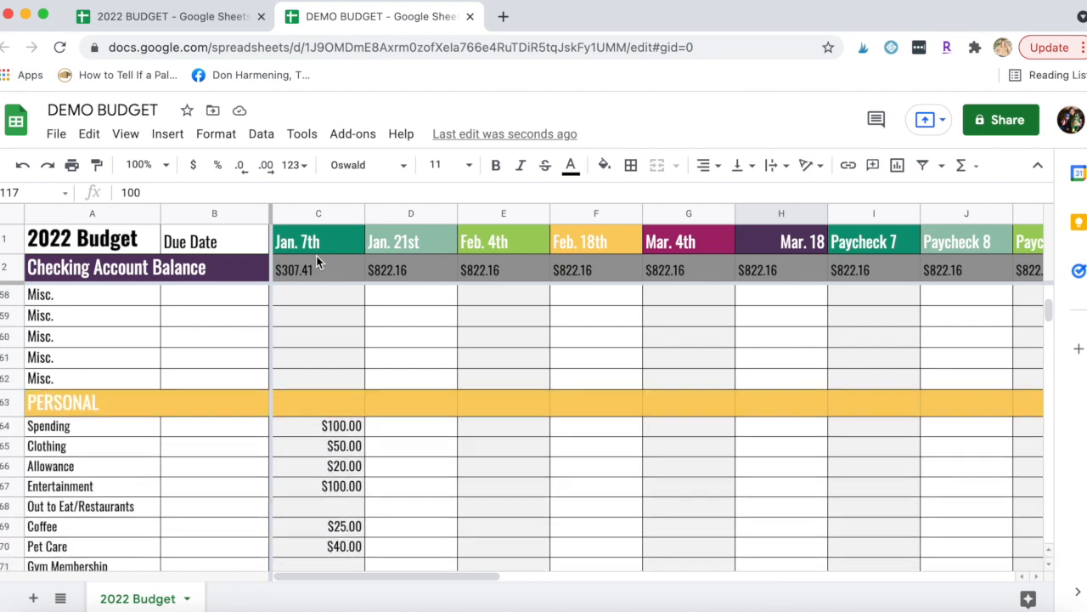
pyautogui.scroll(-2, 316, 259)
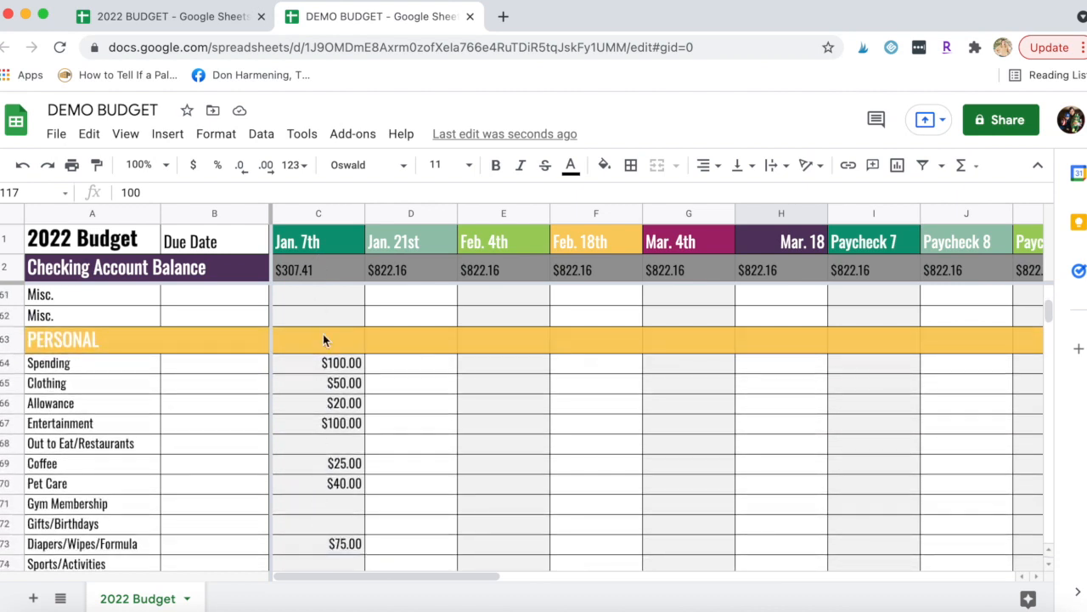
pyautogui.scroll(-1, 306, 411)
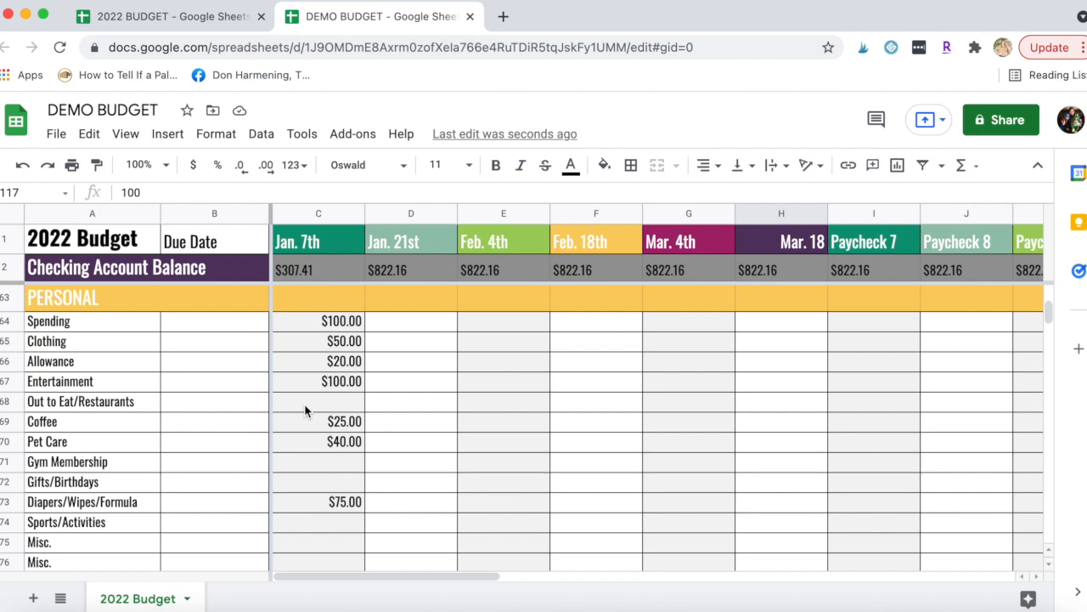
pyautogui.click(309, 328)
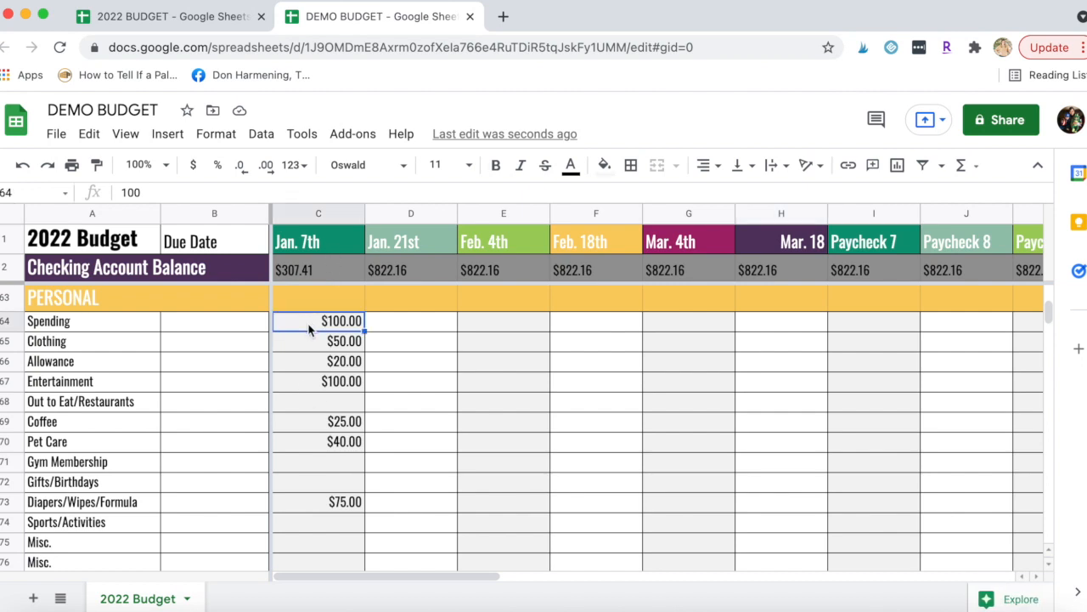
pyautogui.click(304, 382)
pyautogui.click(310, 325)
pyautogui.moveTo(308, 375); pyautogui.dragTo(310, 364)
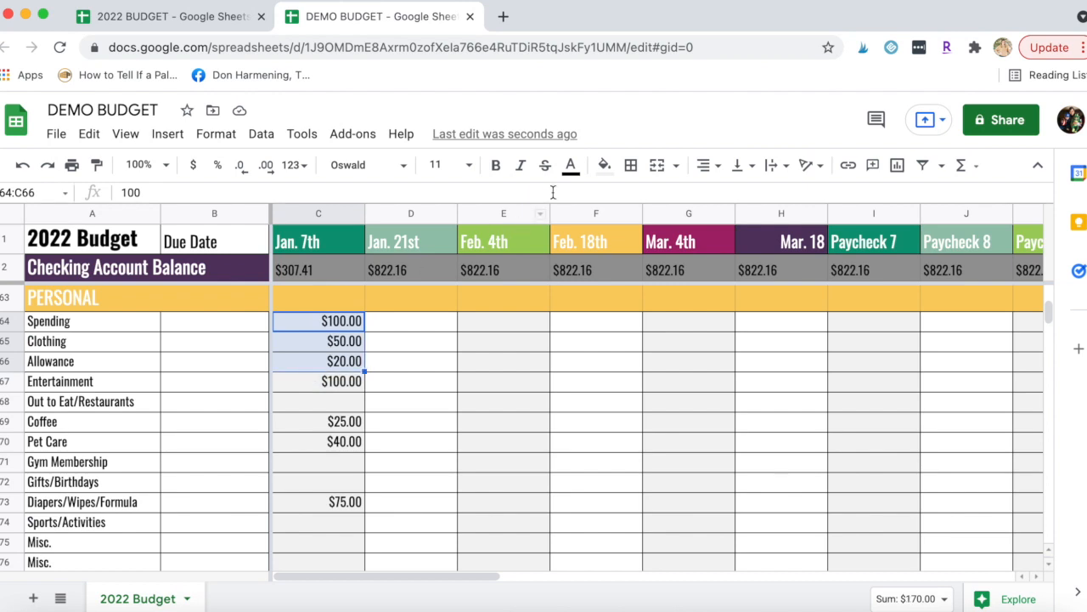
pyautogui.click(604, 165)
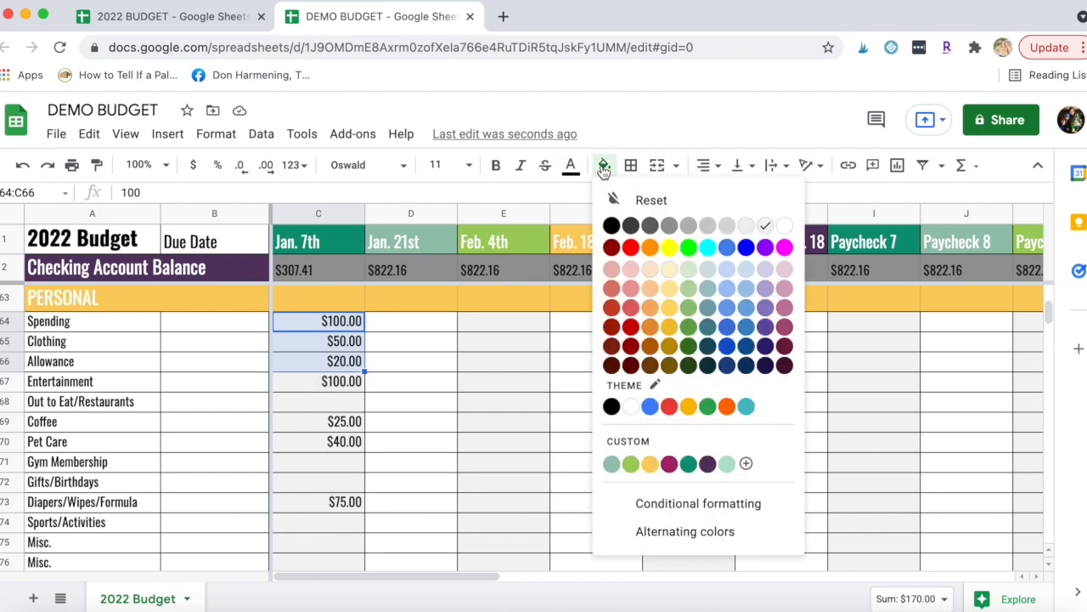
pyautogui.click(728, 463)
# Step: Fill the Jan. 7th amounts for Entertainment, Coffee, Pet Care and Diapers/Wipes/Formula with light yellow
pyautogui.click(315, 422)
pyautogui.click(321, 387)
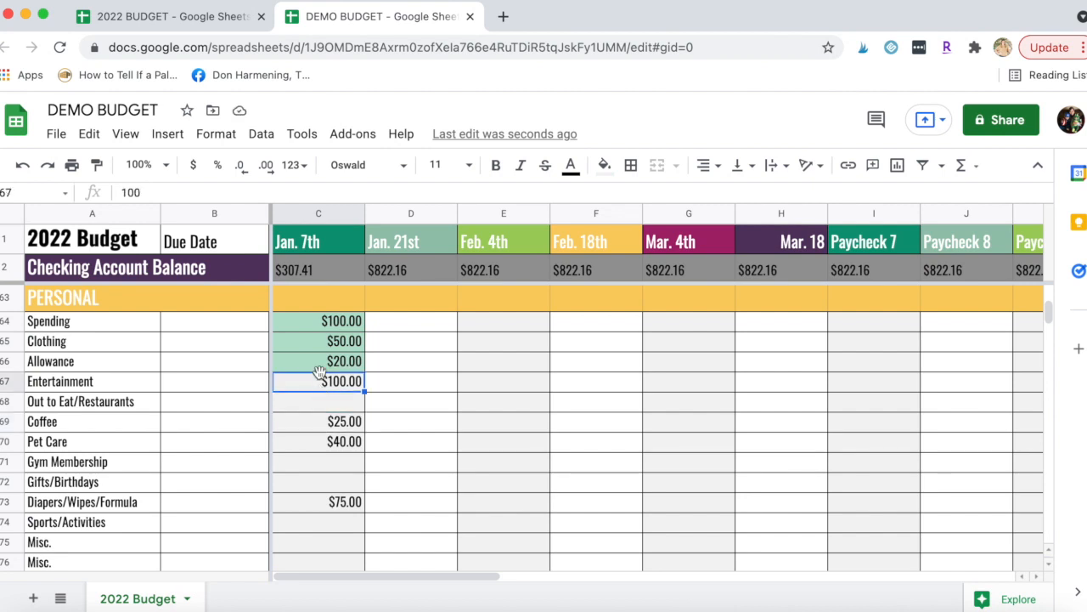
pyautogui.click(604, 165)
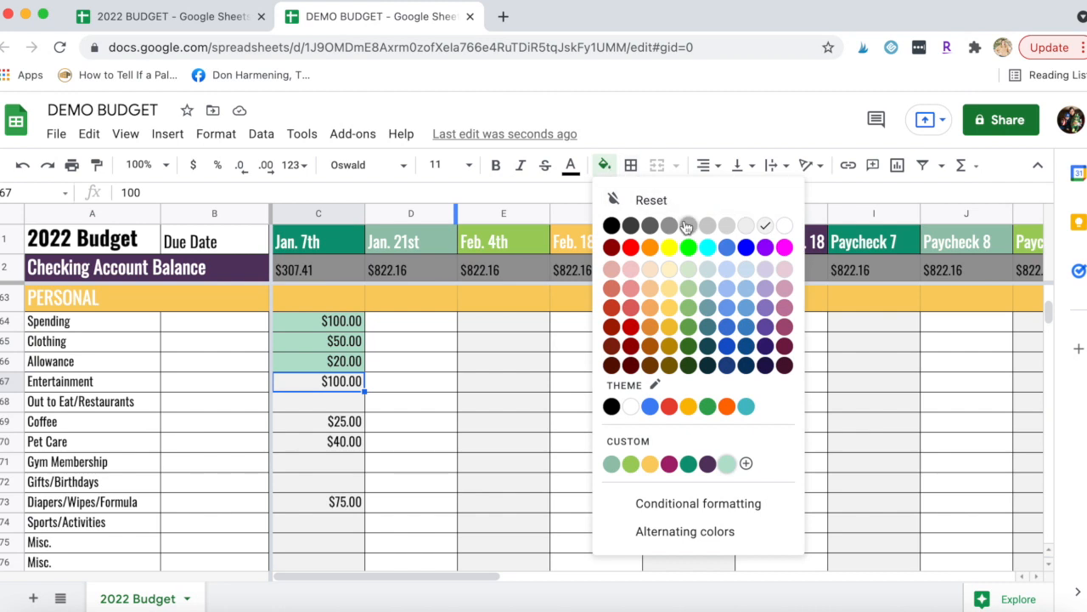
pyautogui.click(673, 288)
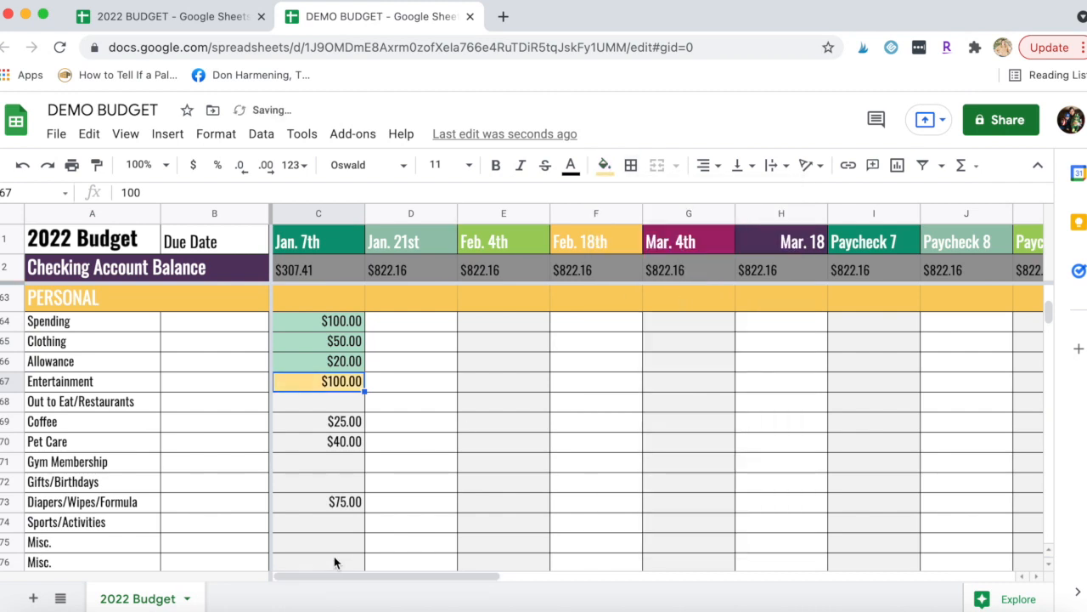
pyautogui.moveTo(323, 425); pyautogui.dragTo(321, 444)
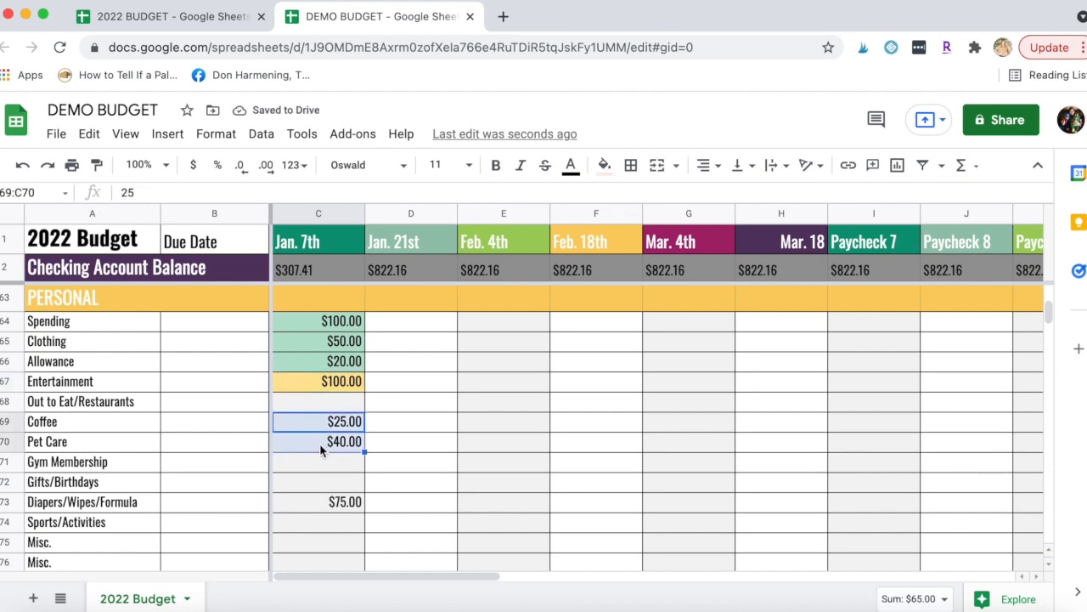
pyautogui.click(610, 168)
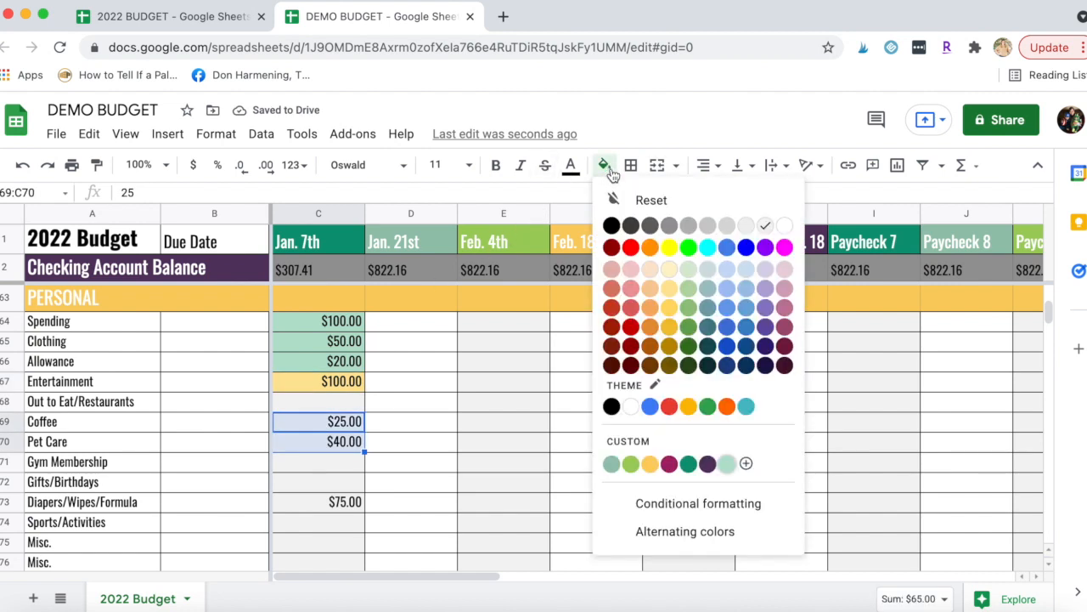
pyautogui.click(671, 288)
pyautogui.click(314, 506)
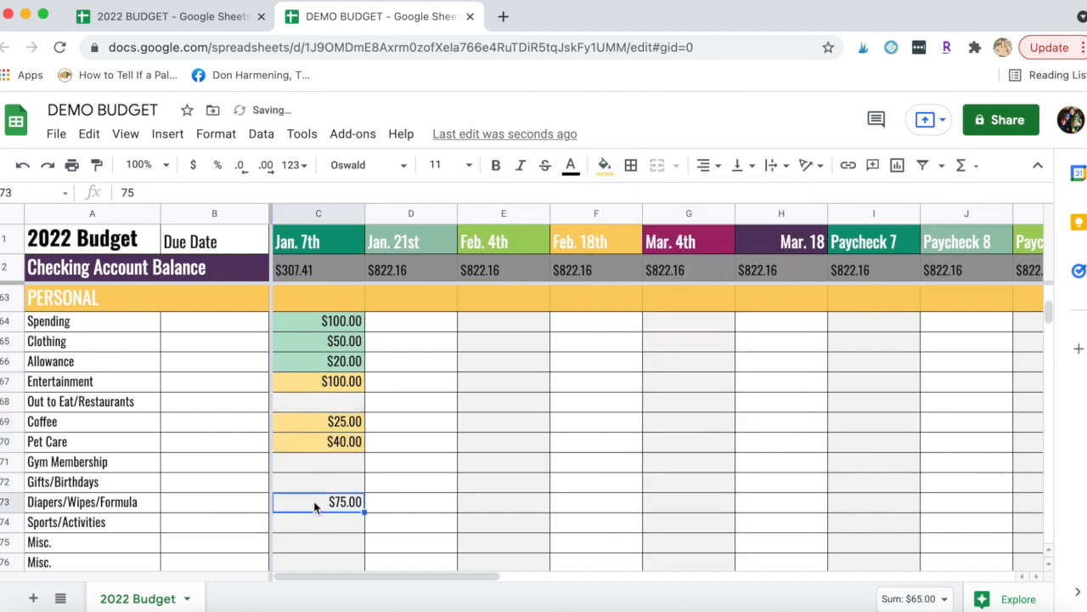
pyautogui.click(604, 165)
pyautogui.click(671, 293)
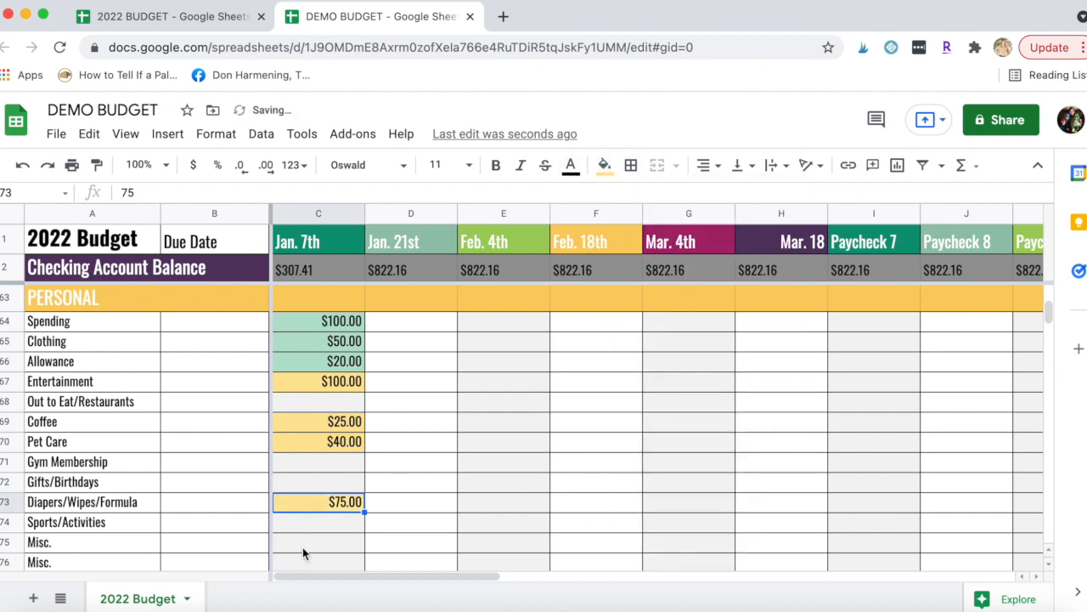
pyautogui.click(329, 460)
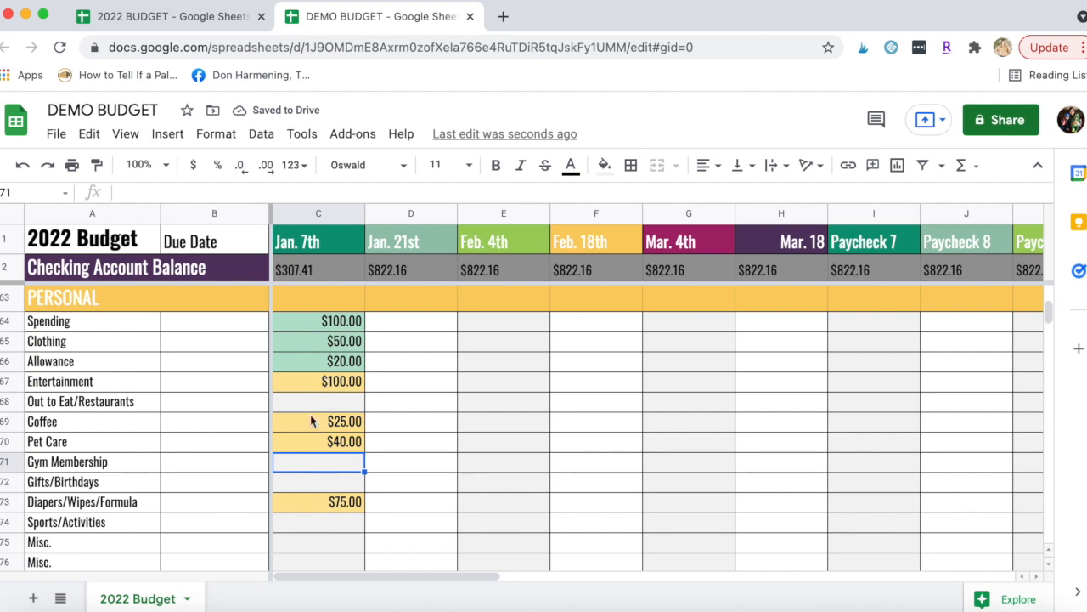
# Step: Try filling the Jan. 7th amounts for Netflix, Life Insurance and Car Payment with the custom sage green
pyautogui.scroll(-2, 312, 412)
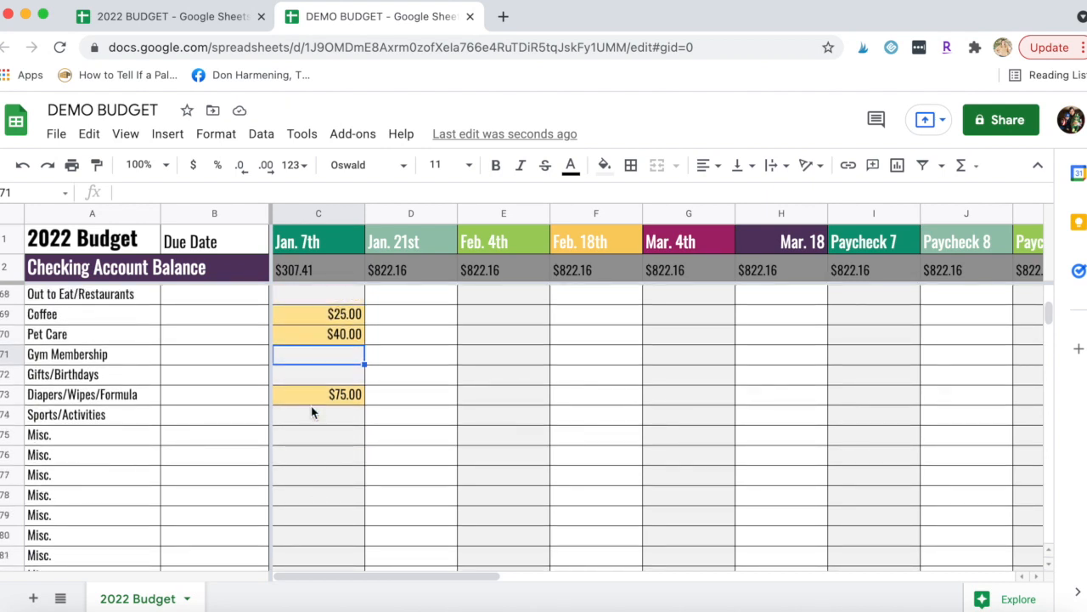
pyautogui.scroll(-2, 312, 412)
pyautogui.scroll(12, 312, 412)
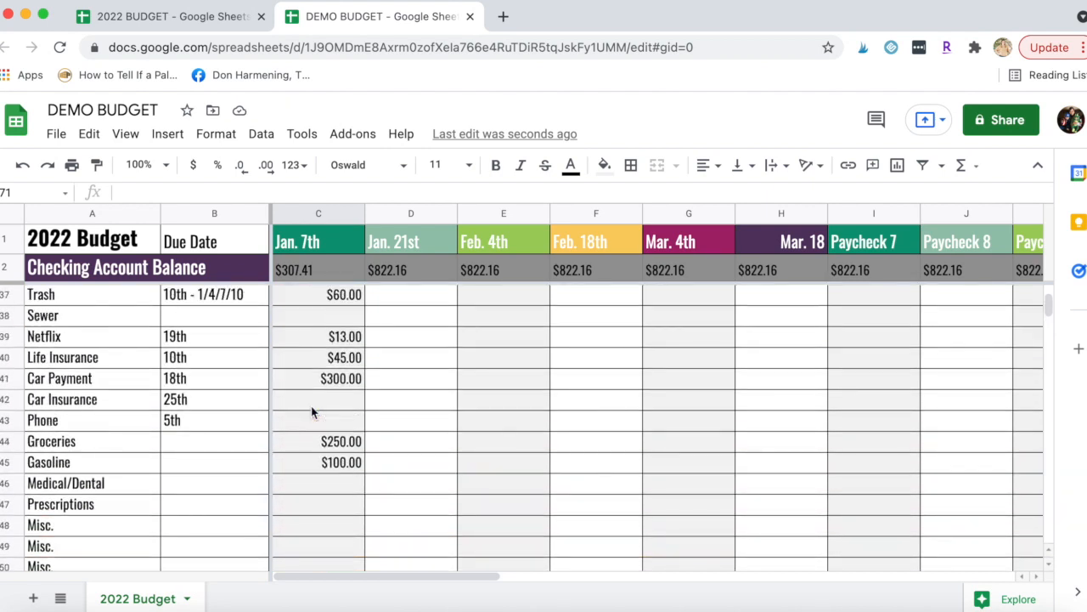
pyautogui.scroll(1, 311, 395)
pyautogui.click(314, 362)
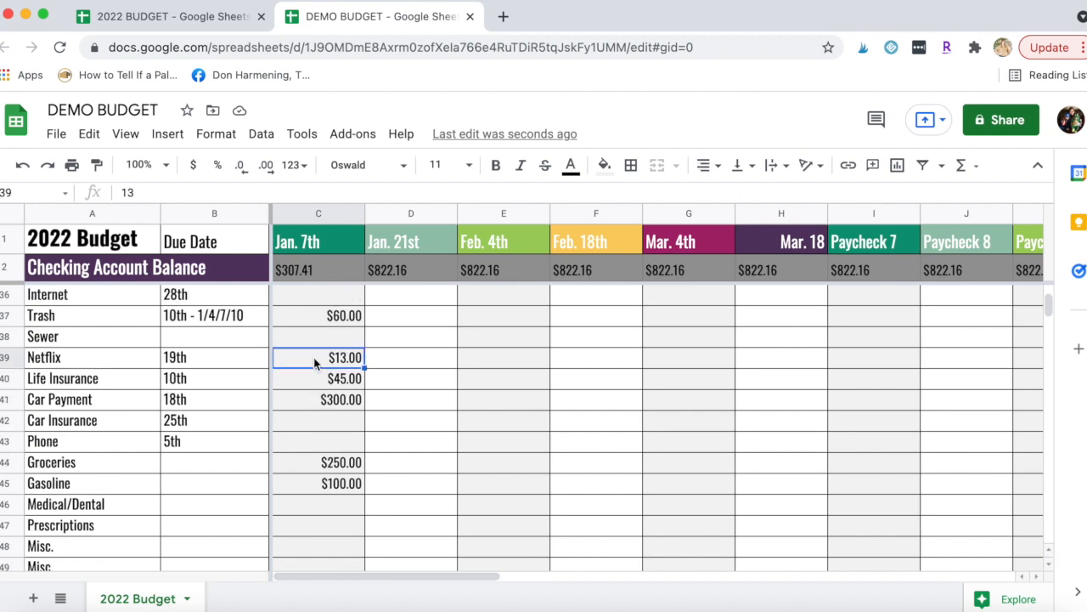
pyautogui.click(605, 164)
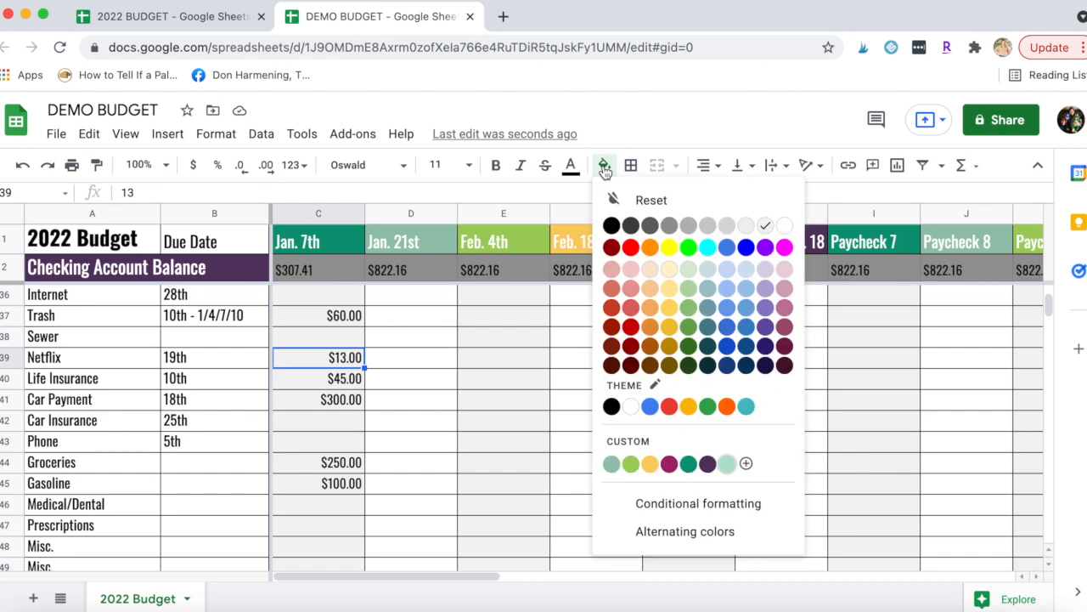
pyautogui.click(612, 464)
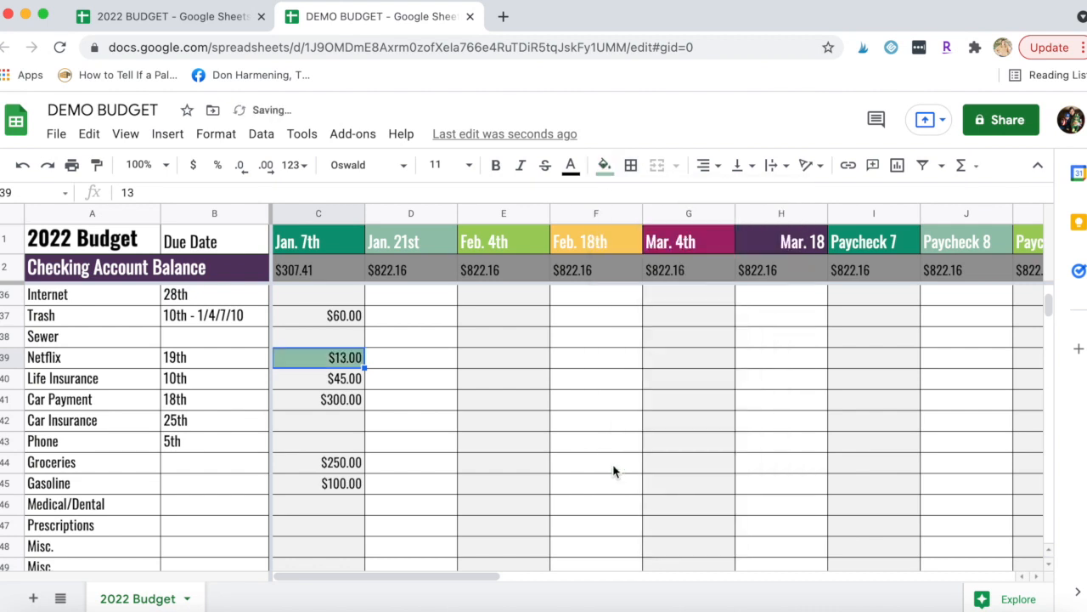
pyautogui.click(322, 379)
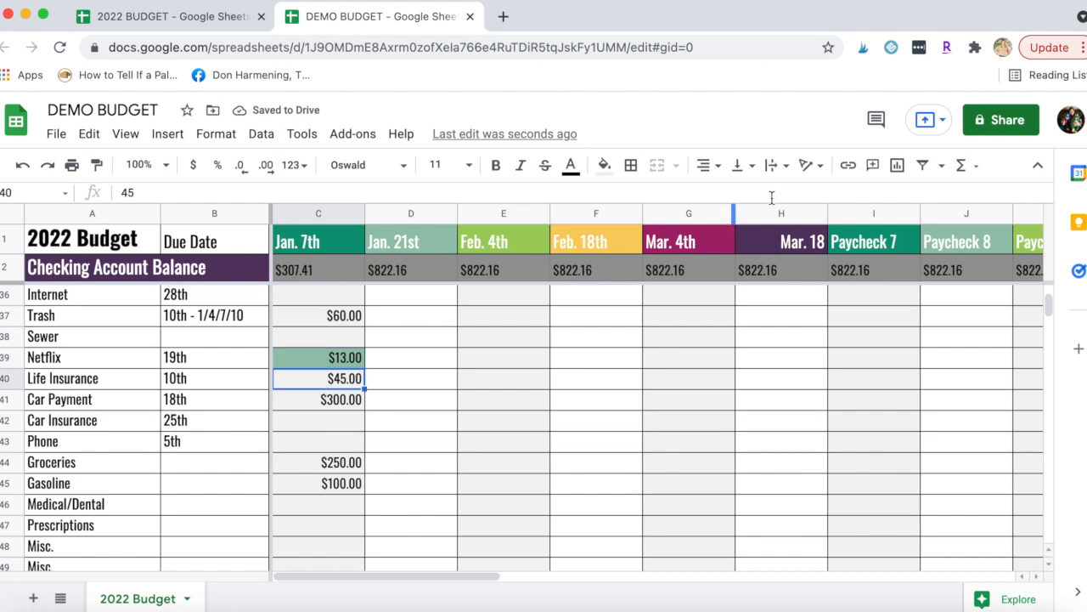
pyautogui.click(603, 167)
pyautogui.click(611, 464)
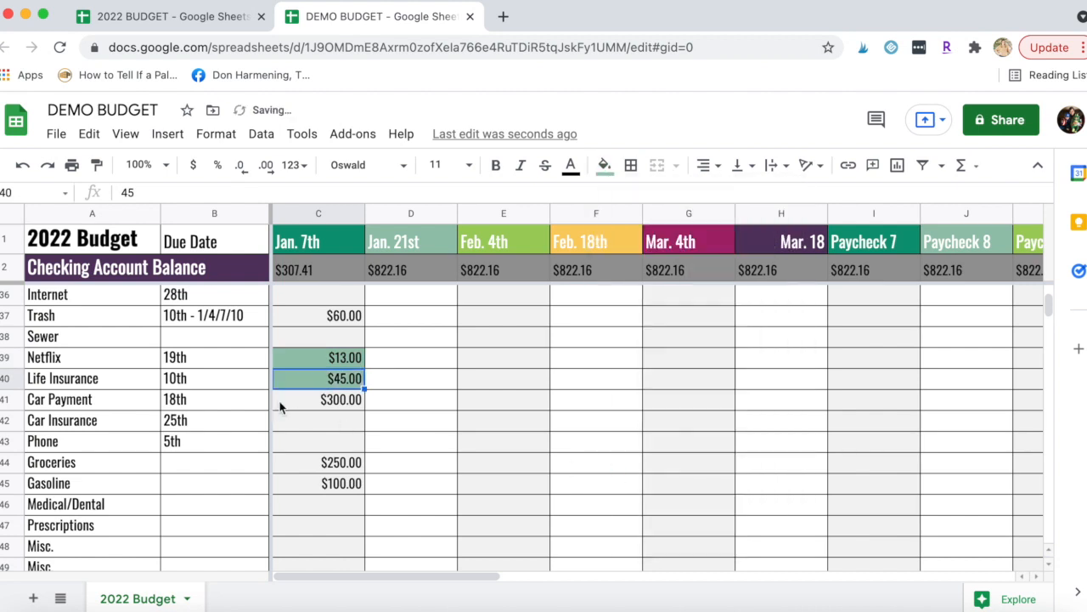
pyautogui.click(313, 406)
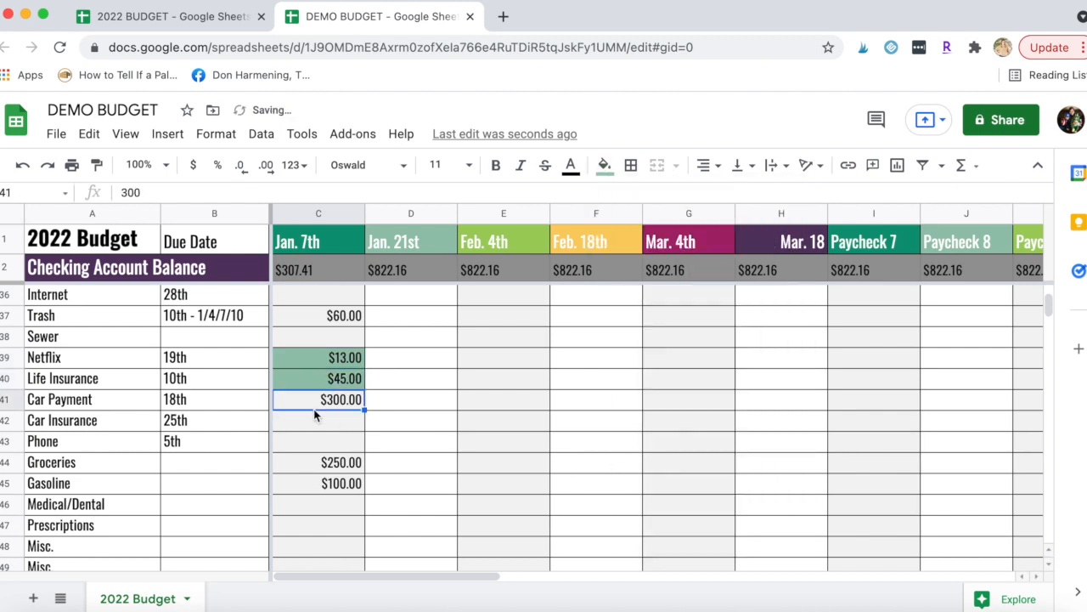
pyautogui.click(604, 166)
pyautogui.click(611, 466)
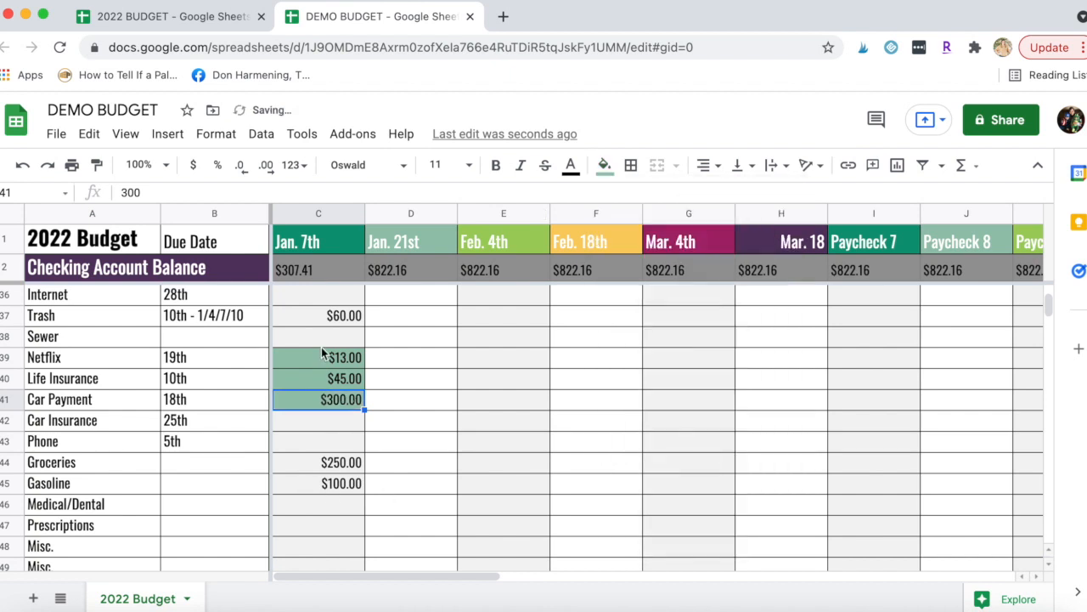
# Step: Undo the green fills on the Jan. 7th Netflix, Life Insurance and Car Payment amounts
pyautogui.scroll(3, 313, 391)
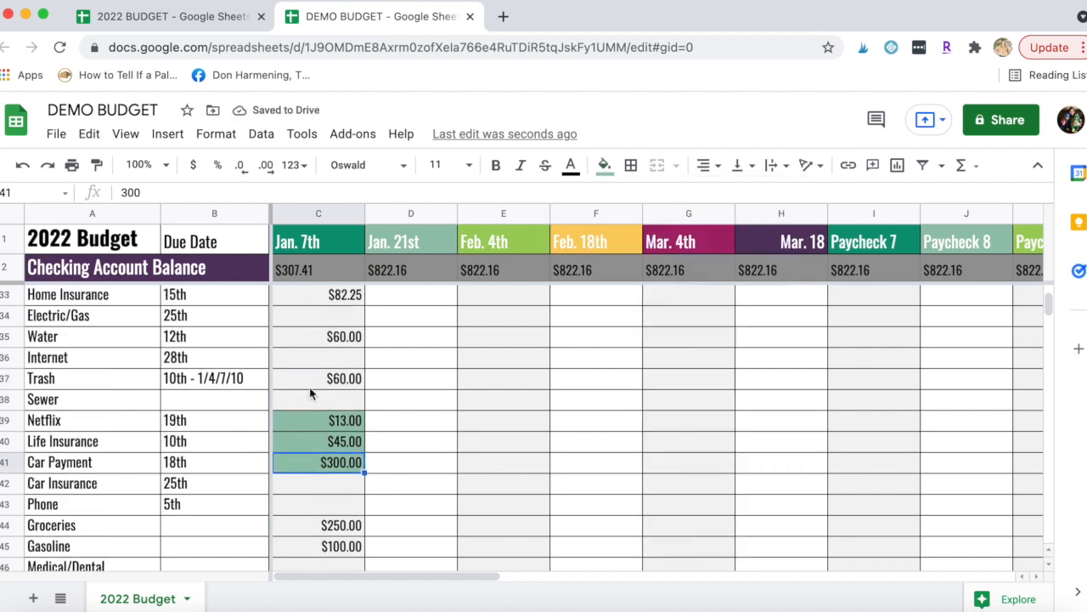
pyautogui.click(312, 422)
pyautogui.scroll(-12, 257, 424)
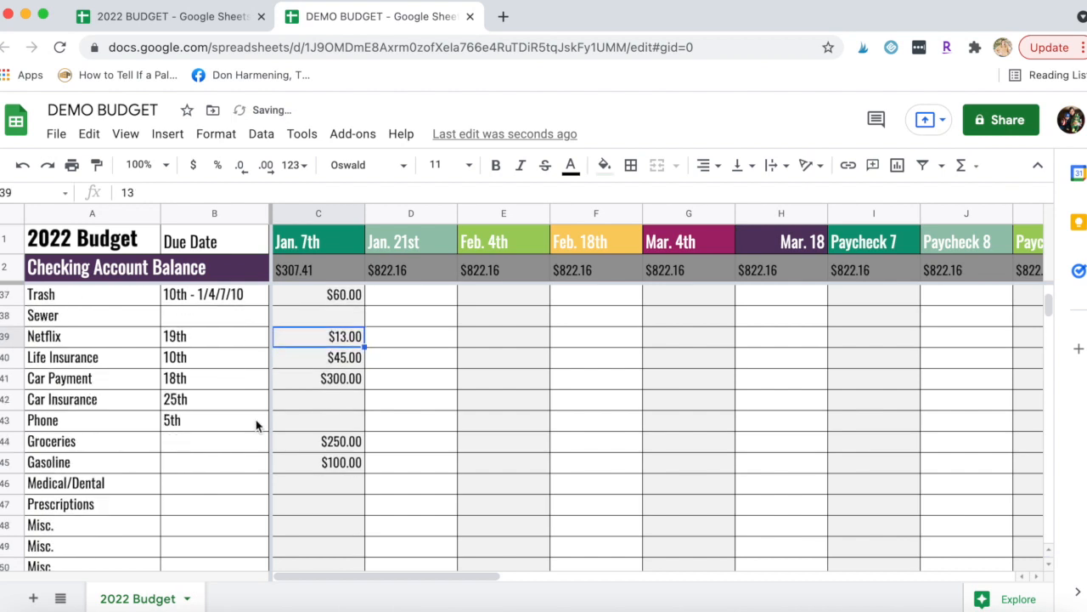
# Step: Look over the Jan. 7th column from the bills through the Personal and Savings sections
pyautogui.scroll(-4, 257, 425)
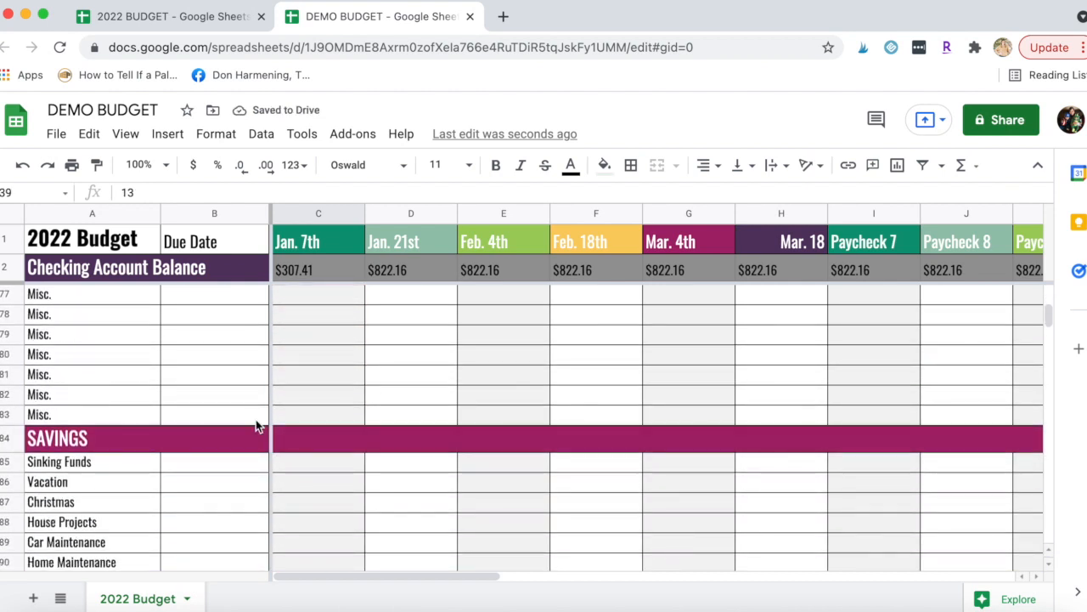
pyautogui.scroll(1, 256, 425)
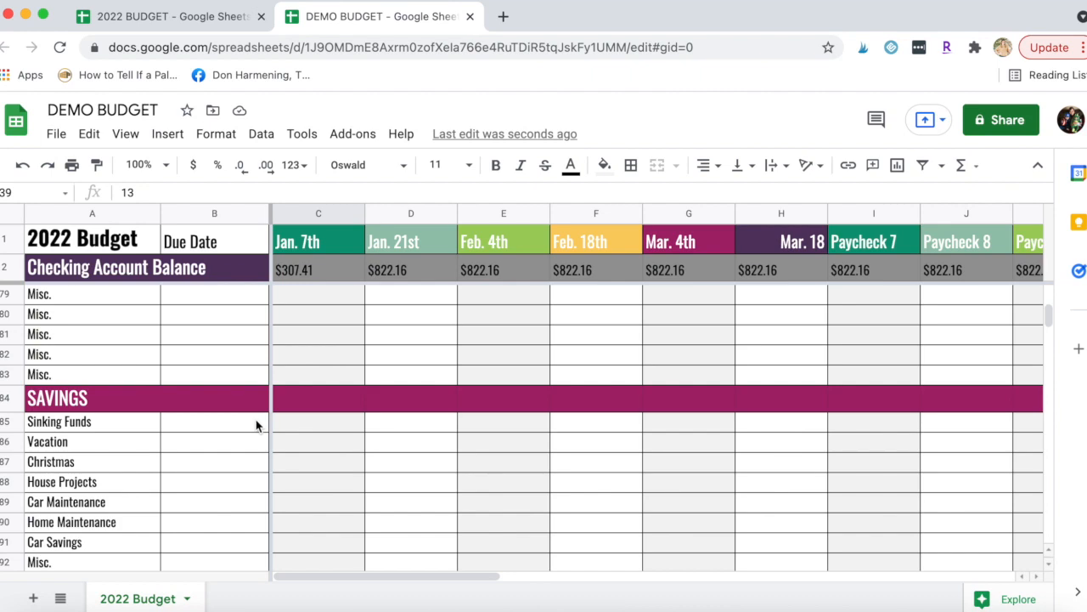
pyautogui.scroll(18, 257, 425)
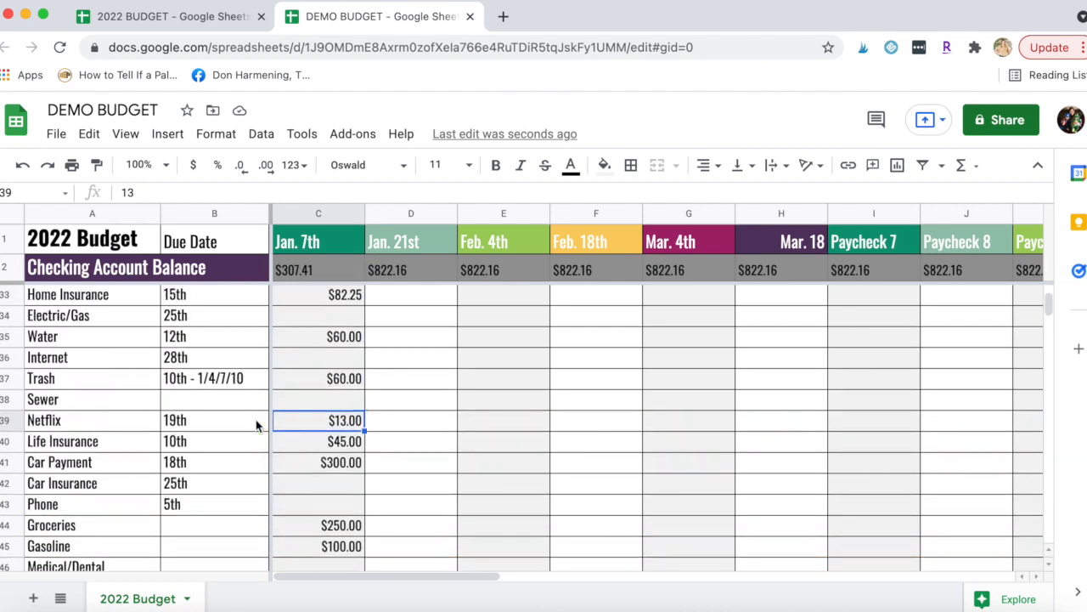
pyautogui.scroll(-8, 257, 425)
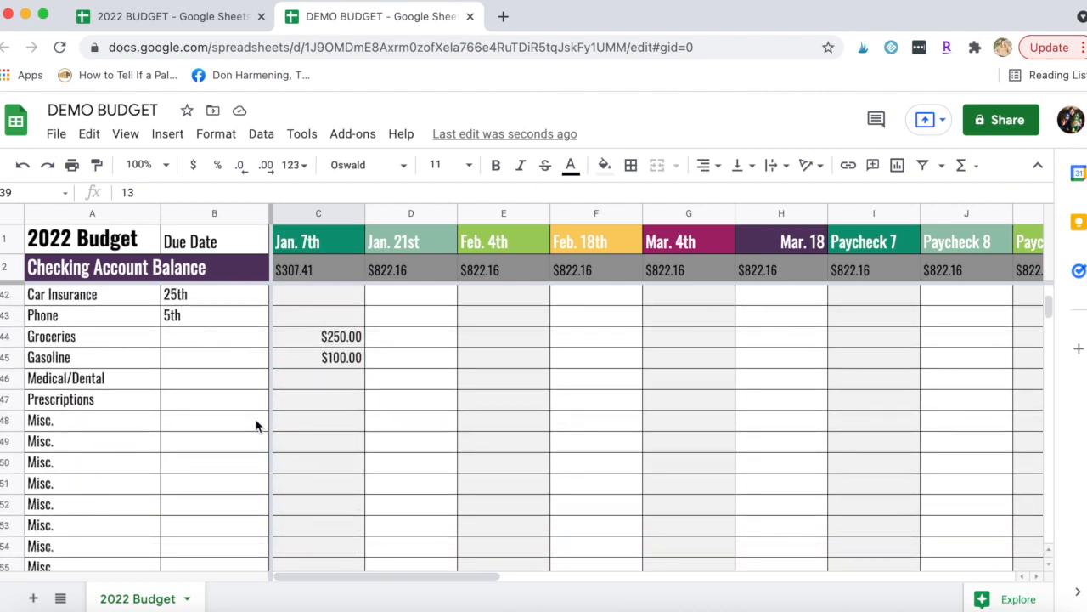
pyautogui.scroll(-15, 256, 425)
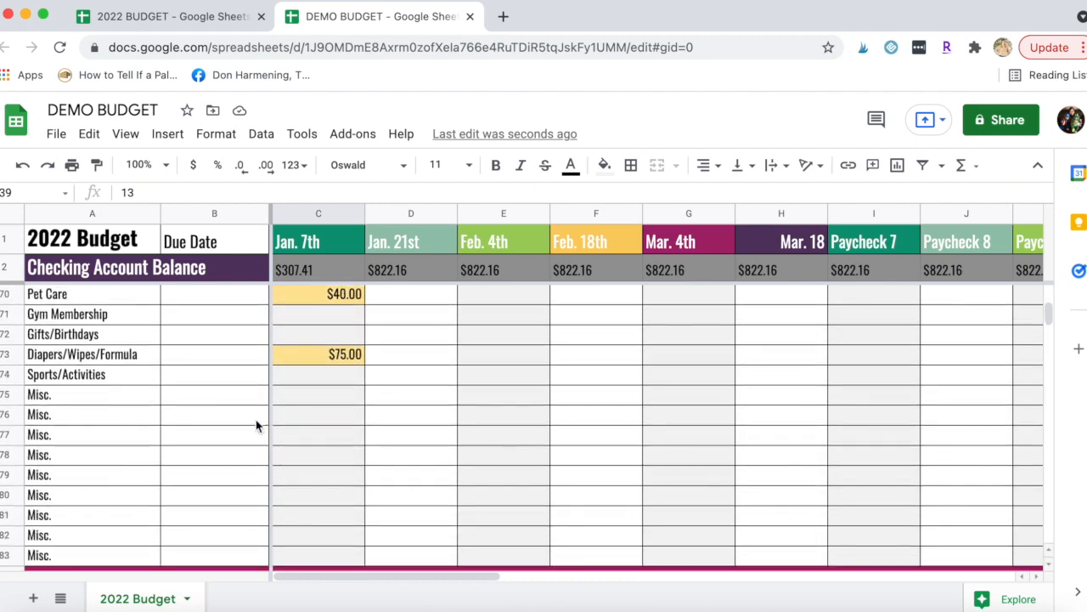
pyautogui.scroll(4, 255, 420)
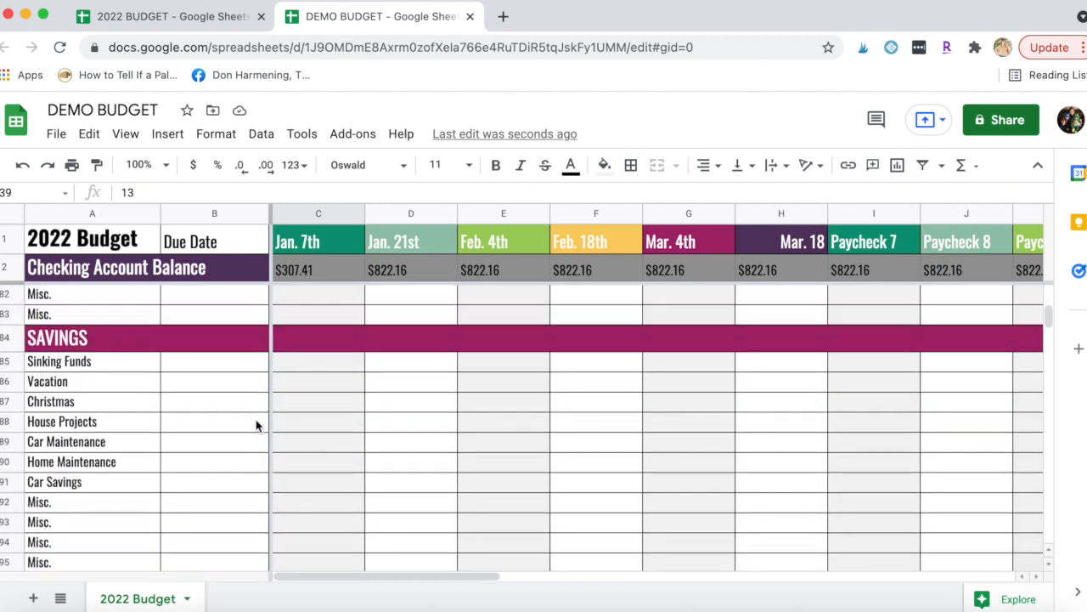
# Step: Enter $300.00 for Sinking Funds in the Savings section of the Jan. 7th column
pyautogui.click(332, 365)
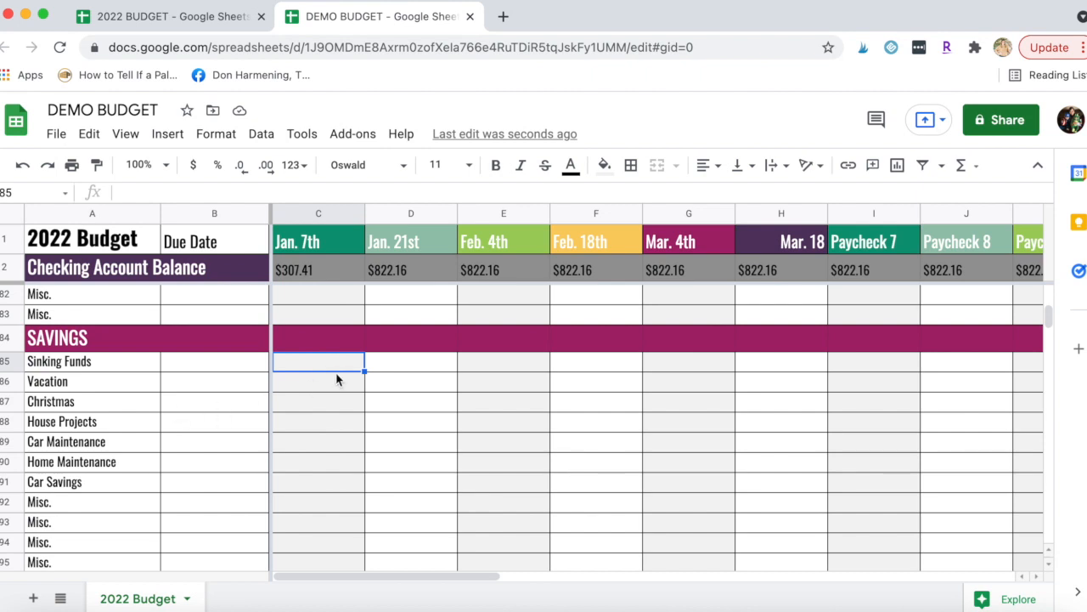
pyautogui.click(335, 378)
pyautogui.click(326, 364)
pyautogui.write('300.00')
pyautogui.press('Return')
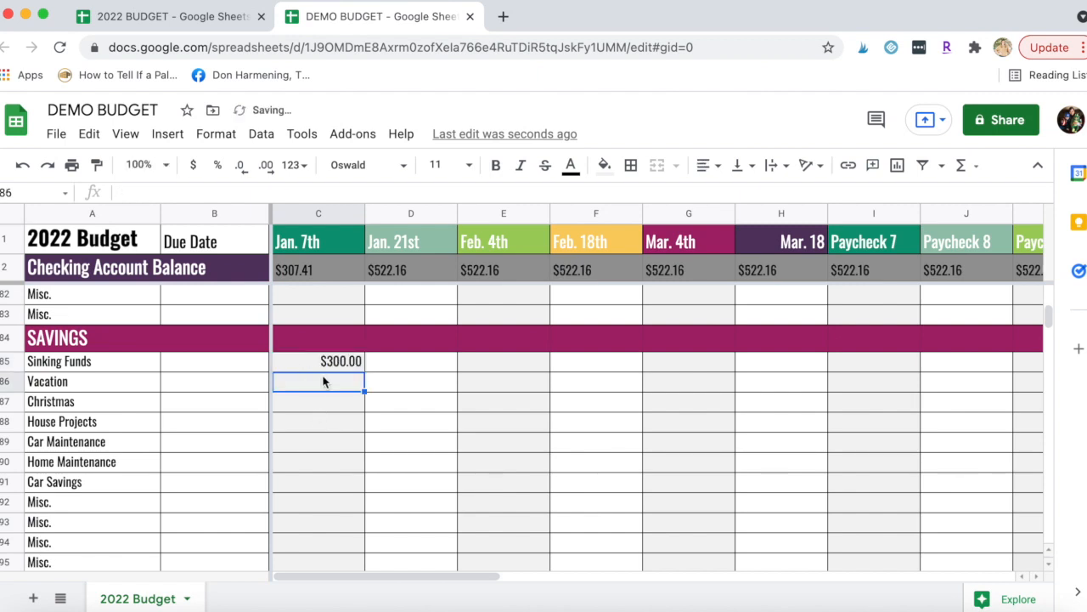
# Step: Locate the Sinking Funds table below the spending trackers and select the Car Maintenance starting balance
pyautogui.click(321, 365)
pyautogui.scroll(-6, 302, 407)
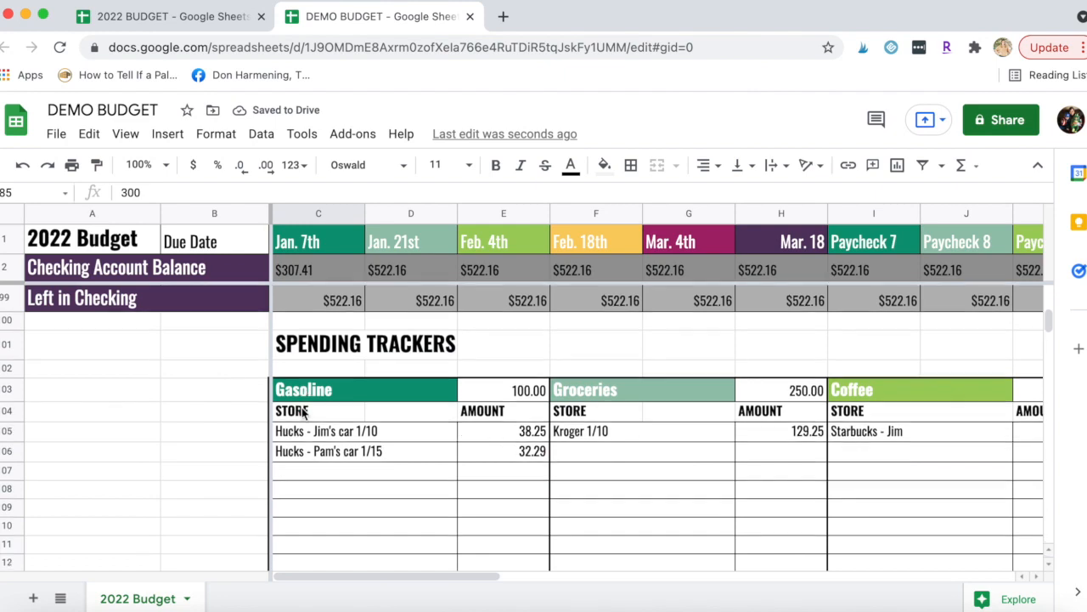
pyautogui.scroll(-6, 303, 412)
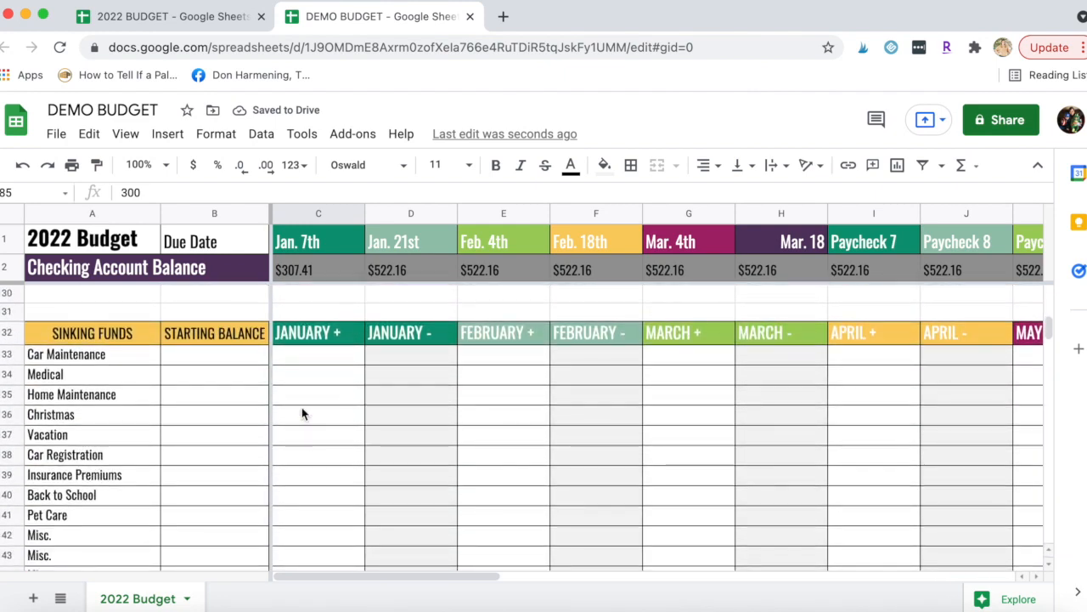
pyautogui.scroll(1, 302, 407)
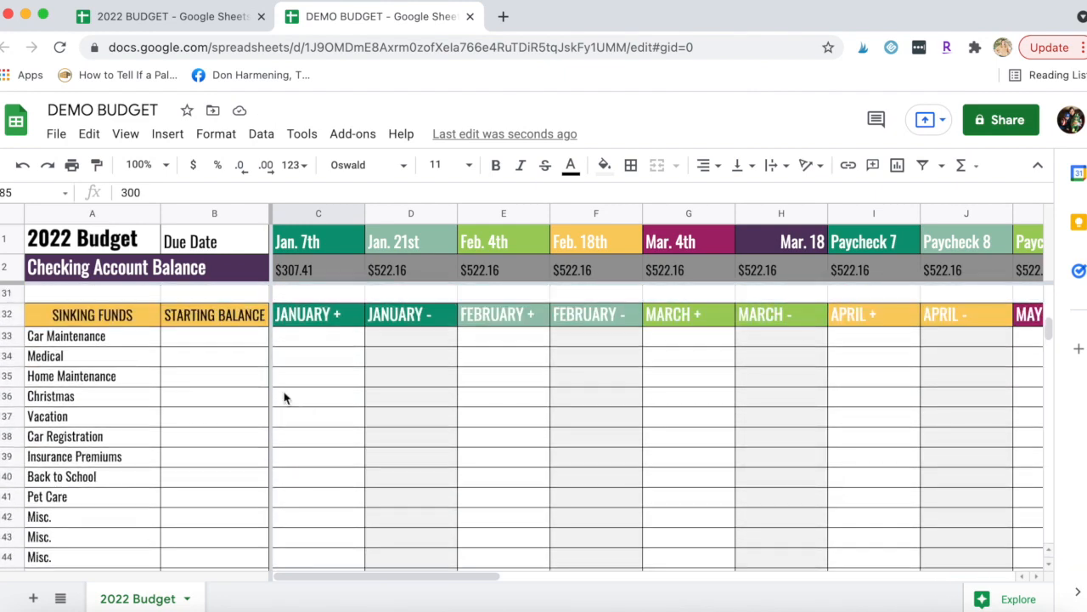
pyautogui.click(202, 344)
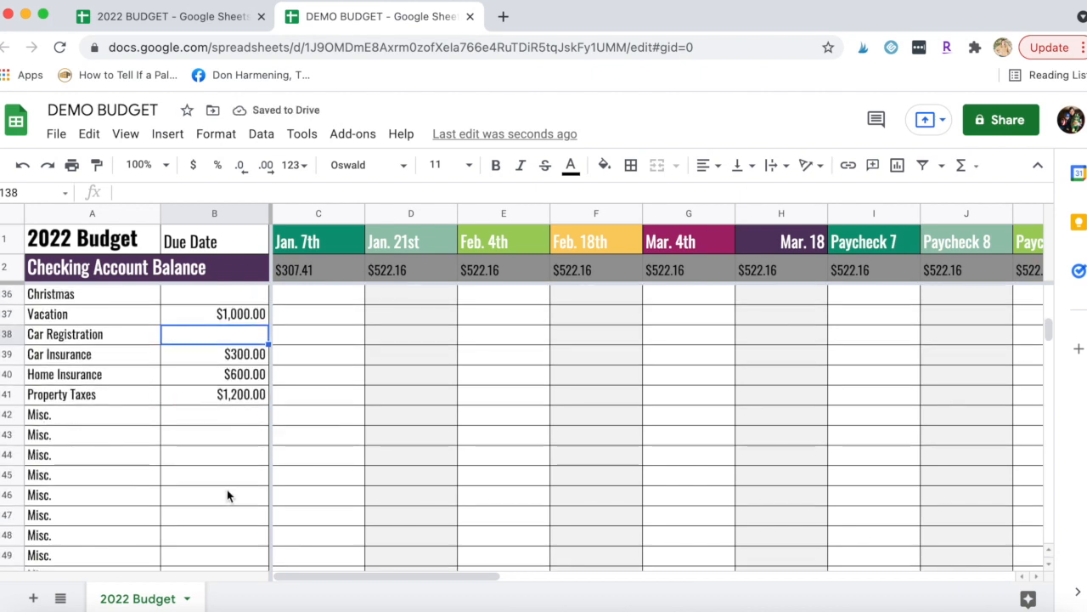
# Step: Examine the Sinking Funds starting balance total, the Current column total and the individual current balances
pyautogui.scroll(-3, 227, 489)
pyautogui.click(183, 496)
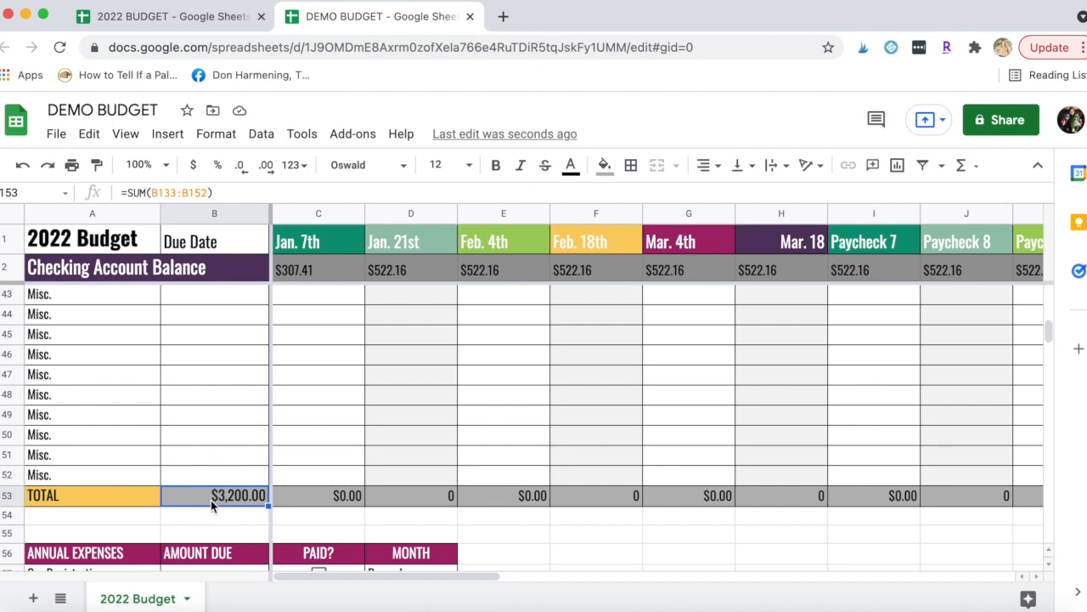
pyautogui.scroll(1, 234, 405)
pyautogui.scroll(-1, 234, 404)
pyautogui.hscroll(10, 234, 405)
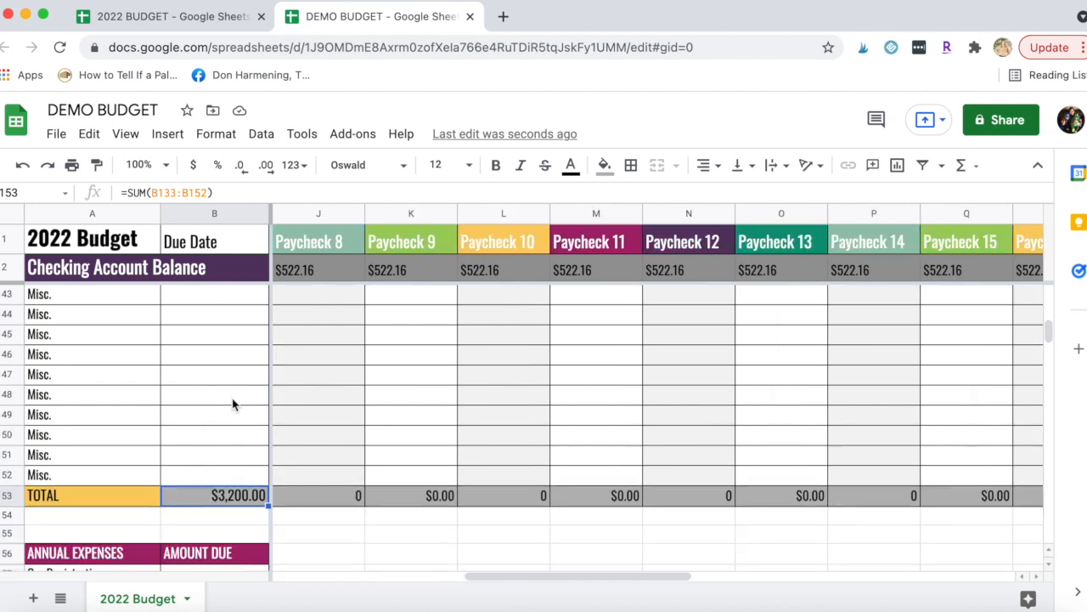
pyautogui.hscroll(5, 234, 404)
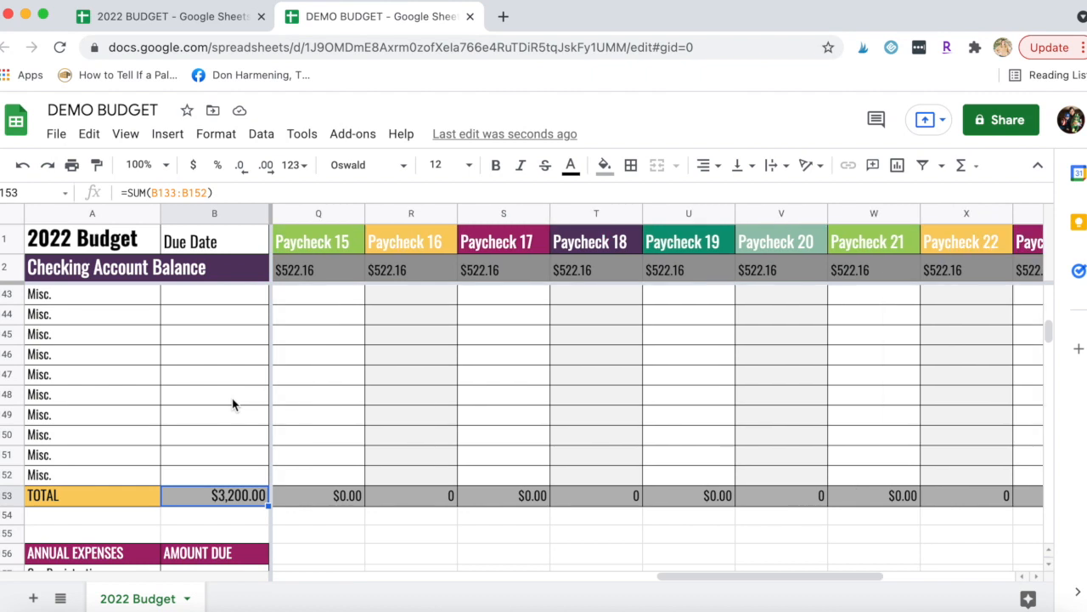
pyautogui.click(802, 500)
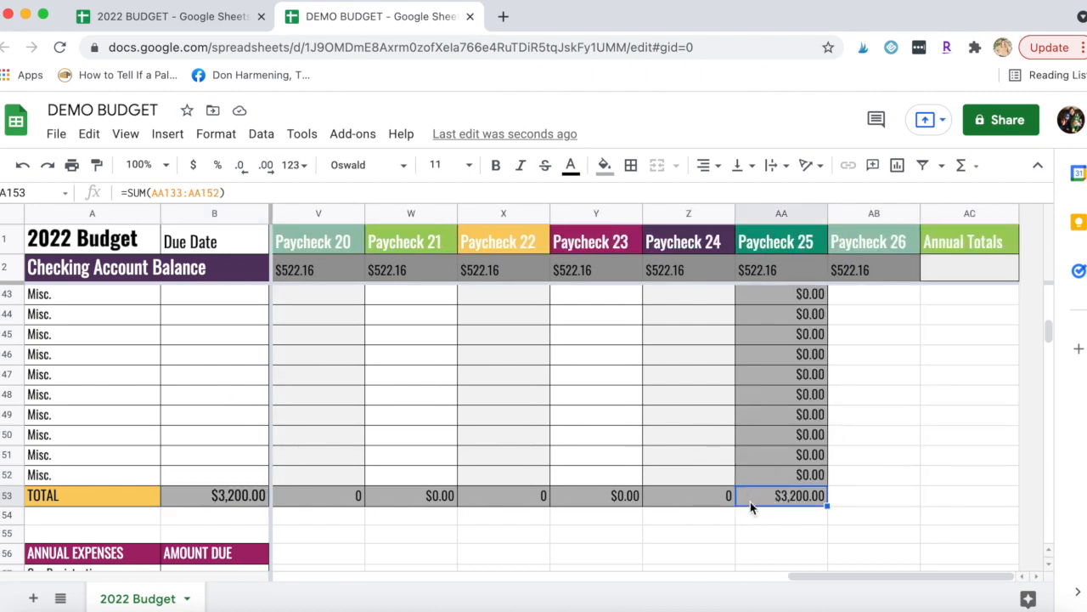
pyautogui.scroll(5, 756, 471)
pyautogui.hscroll(-1, 756, 472)
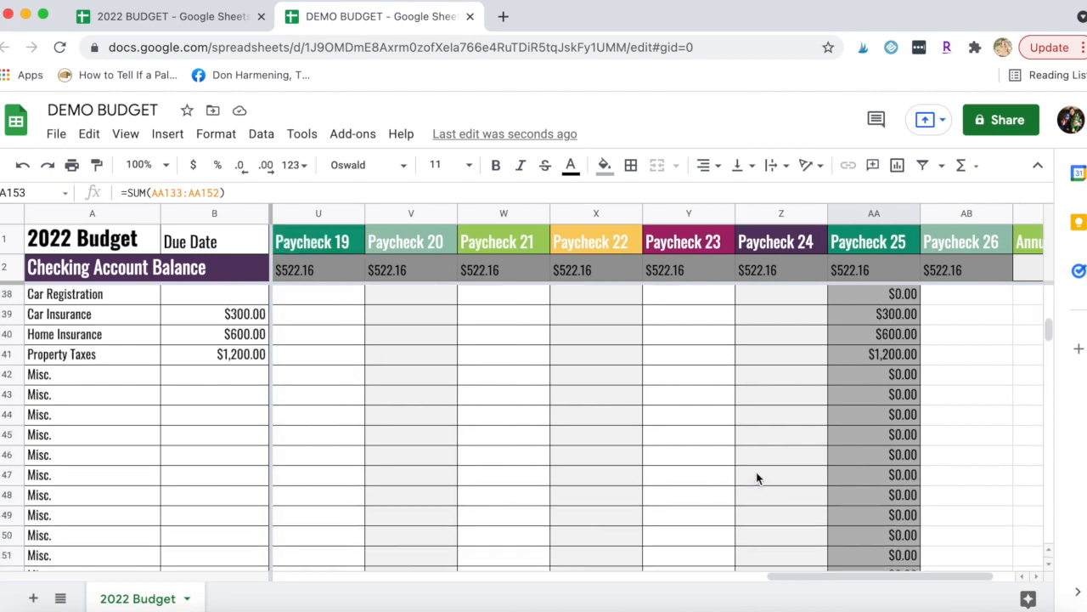
pyautogui.scroll(2, 834, 408)
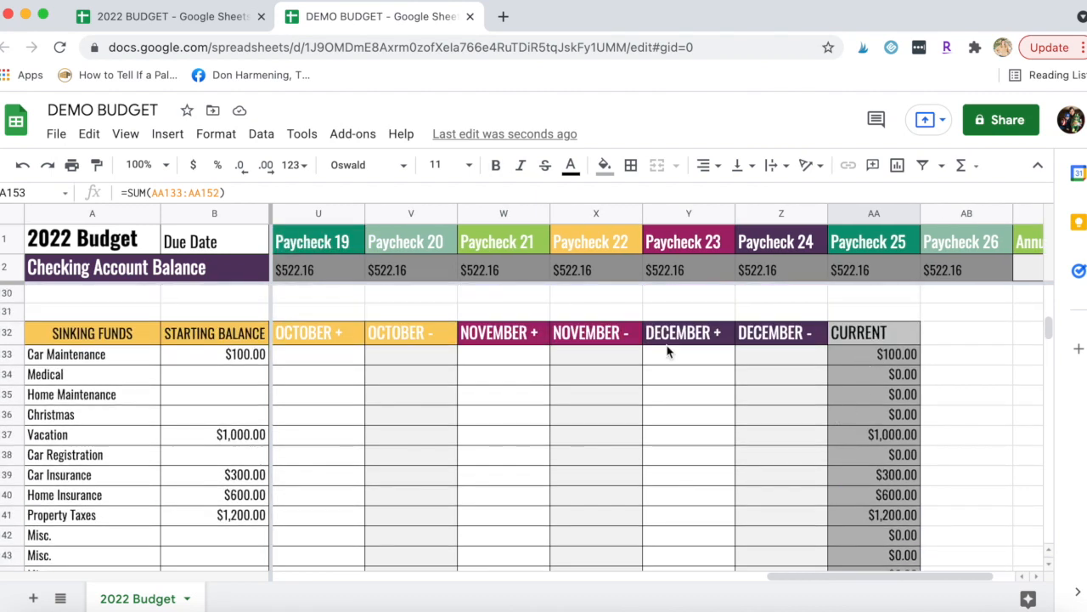
# Step: Enter January contributions of $50.00 for Car Maintenance and $100.00 for Vacation in the Sinking Funds table
pyautogui.hscroll(-15, 383, 437)
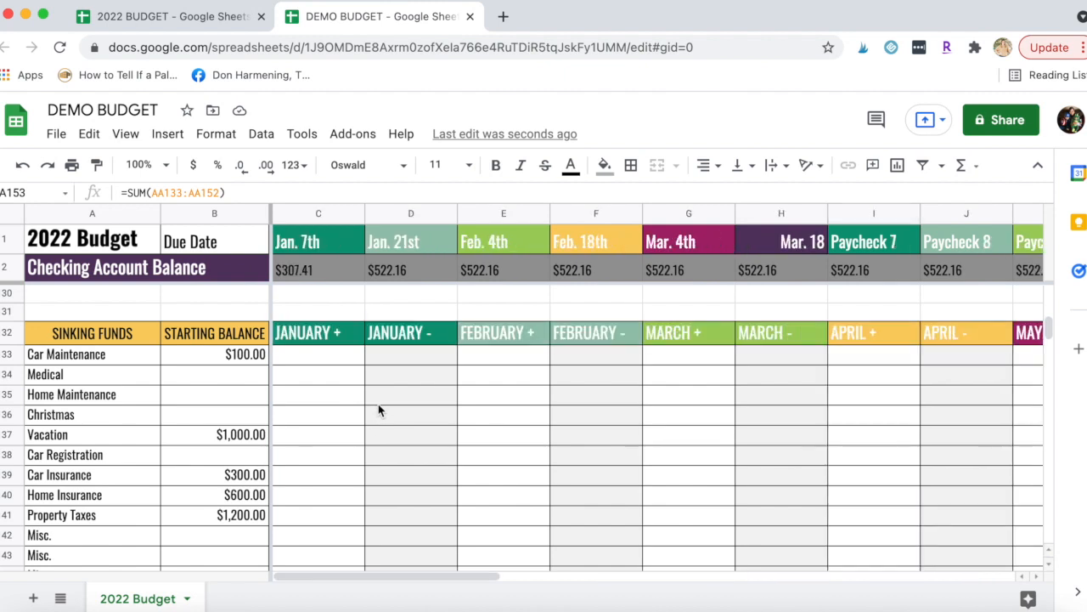
pyautogui.click(324, 357)
pyautogui.write('50.00')
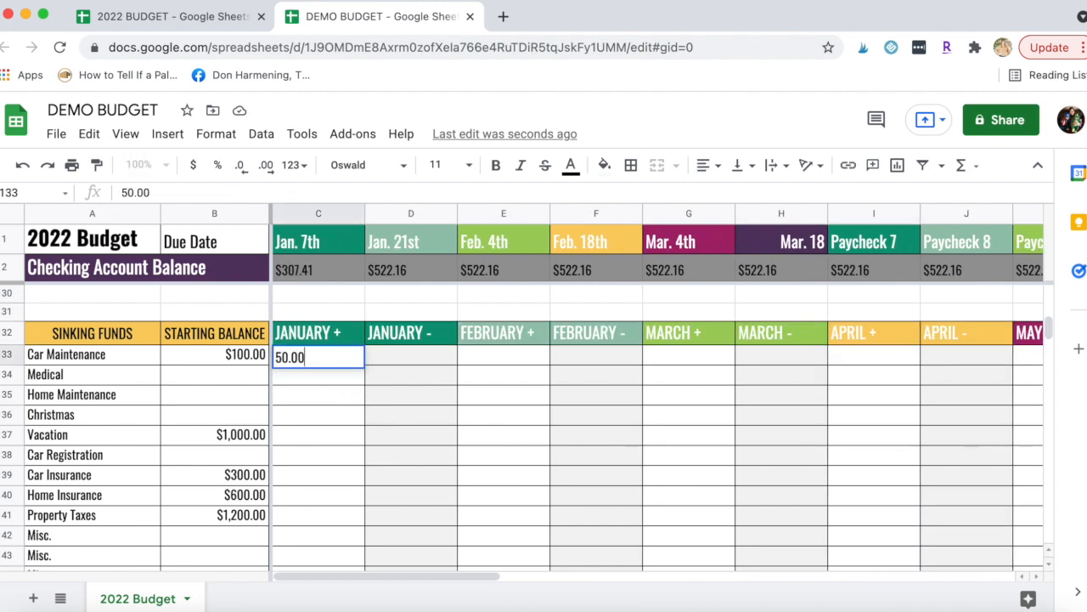
pyautogui.press('Return')
pyautogui.press('Down')
pyautogui.press('Down')
pyautogui.press('Down')
pyautogui.write('100.00')
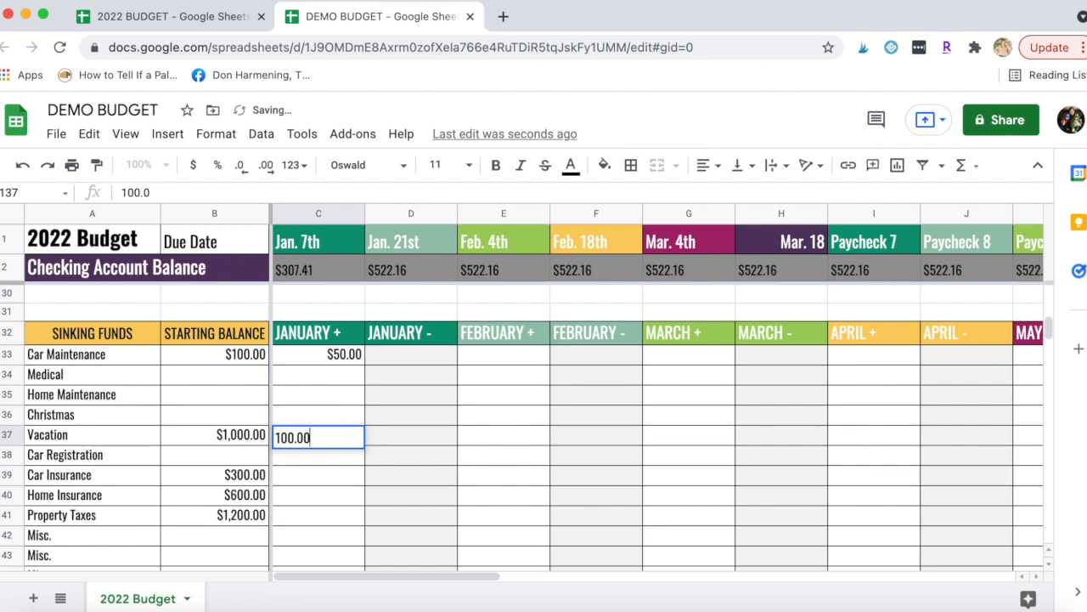
pyautogui.press('Return')
# Step: Enter January contributions of $40.00 for Car Insurance, $60.00 for Home Insurance and $50.00 for Property Taxes
pyautogui.press('Down')
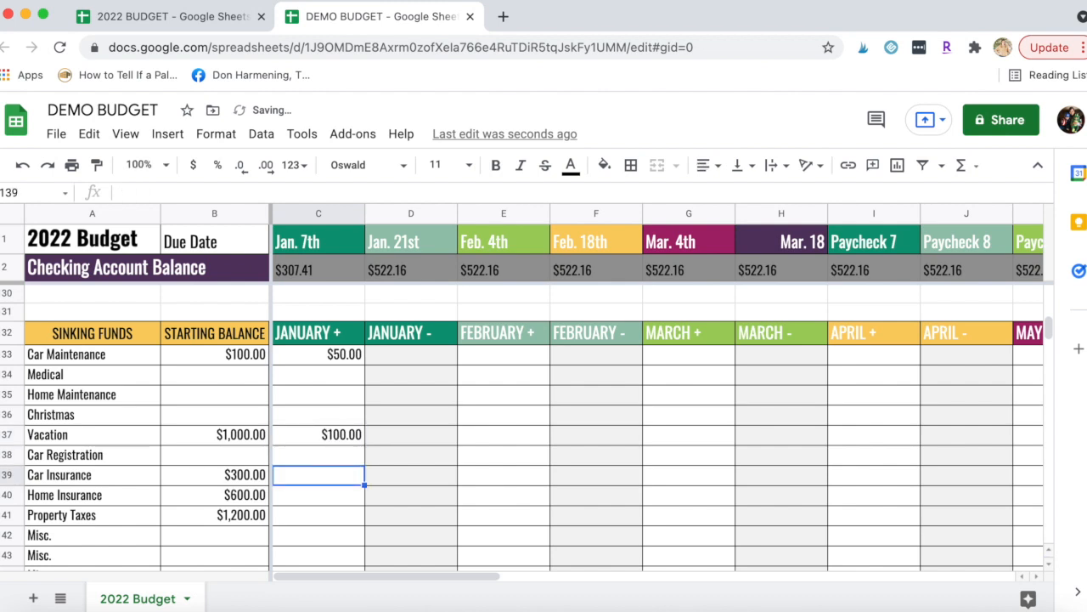
pyautogui.write('40.00')
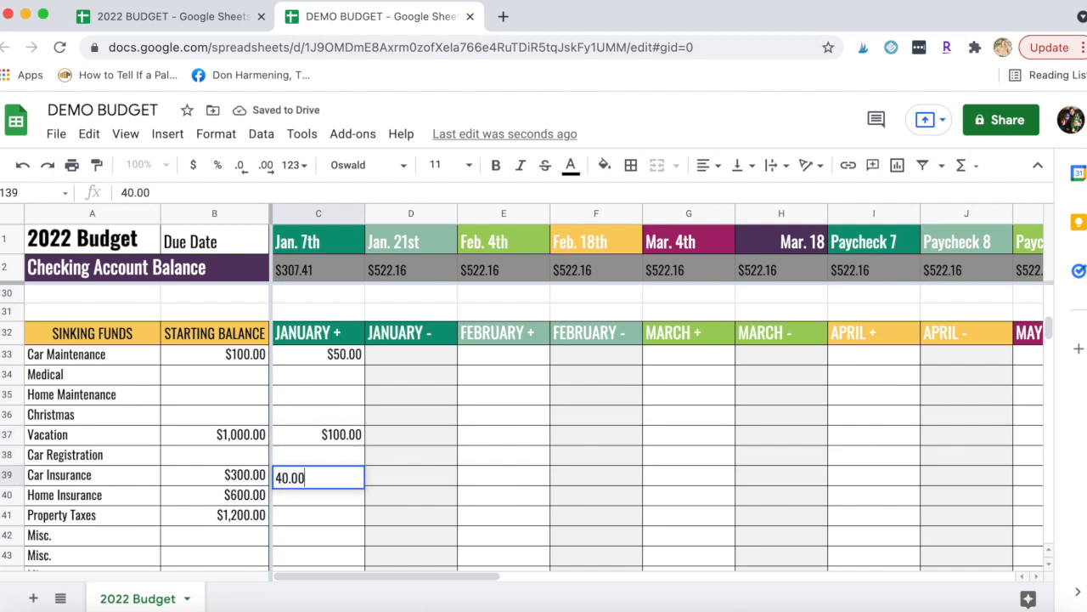
pyautogui.press('Return')
pyautogui.write('60.00')
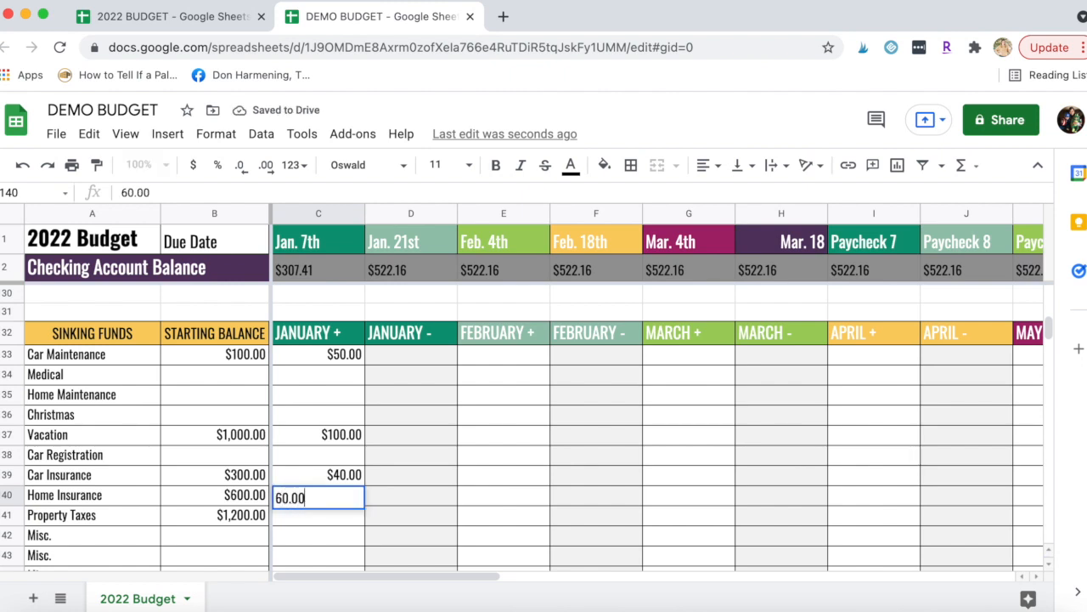
pyautogui.press('Return')
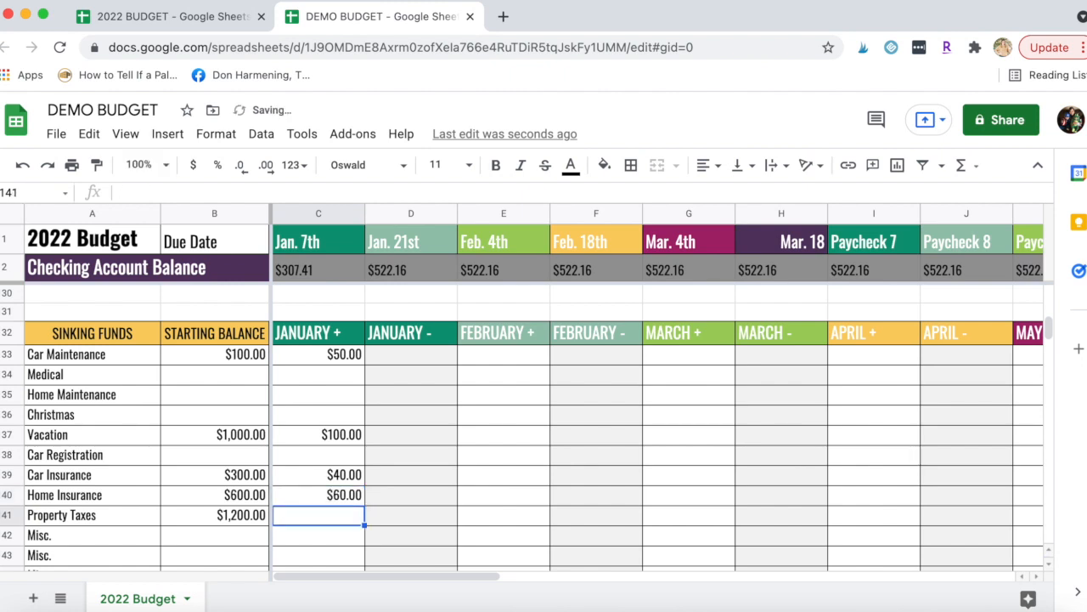
pyautogui.write('$50.00')
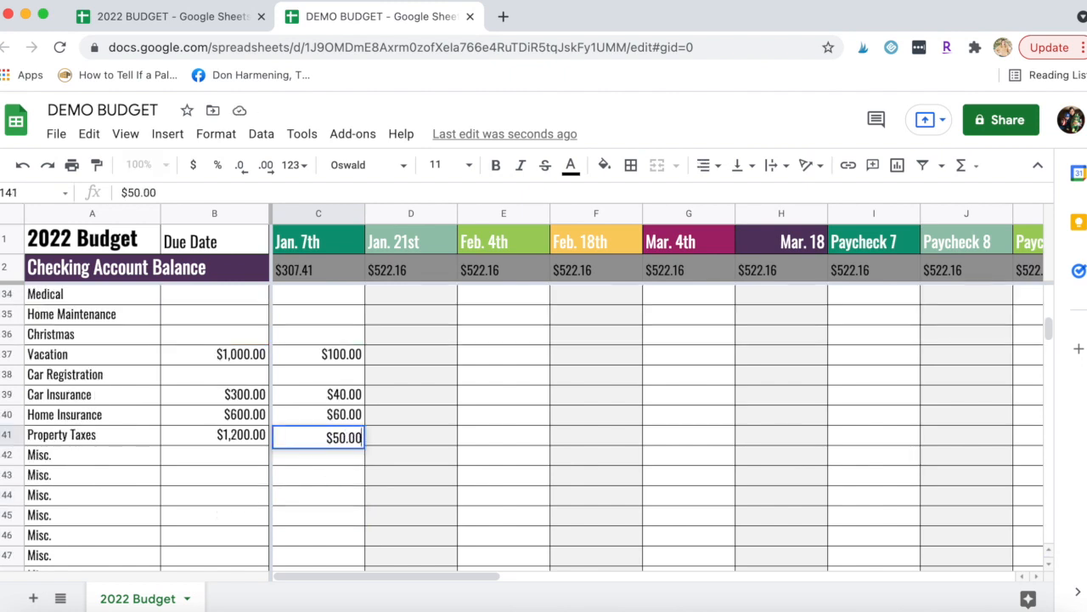
pyautogui.press('Return')
# Step: Compare the total of the January sinking fund contributions with the Jan. 7th Sinking Funds amount under Savings
pyautogui.scroll(-2, 327, 474)
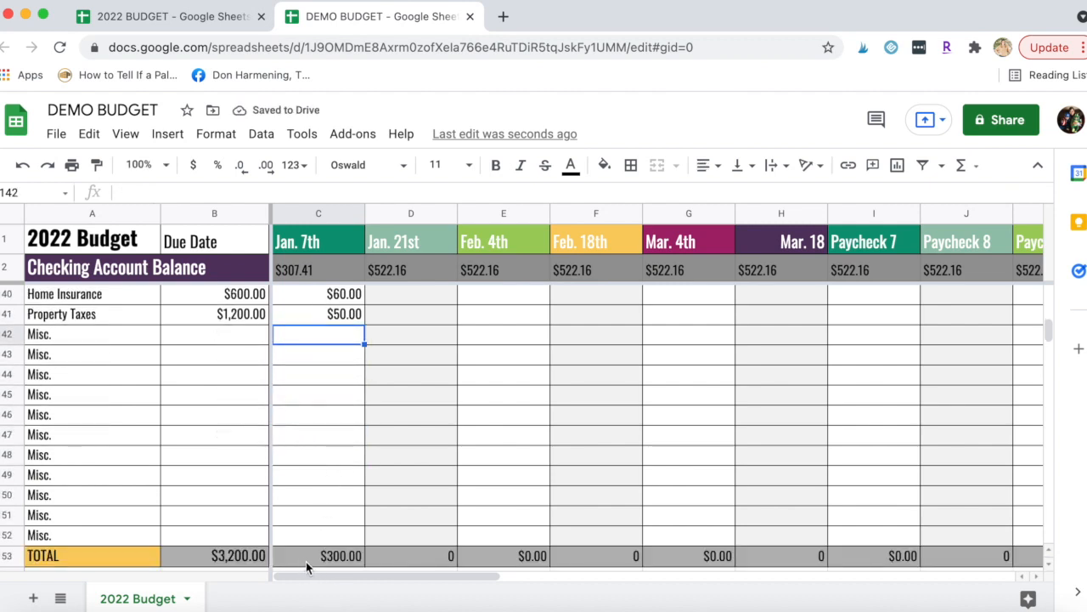
pyautogui.click(306, 561)
pyautogui.scroll(1, 312, 474)
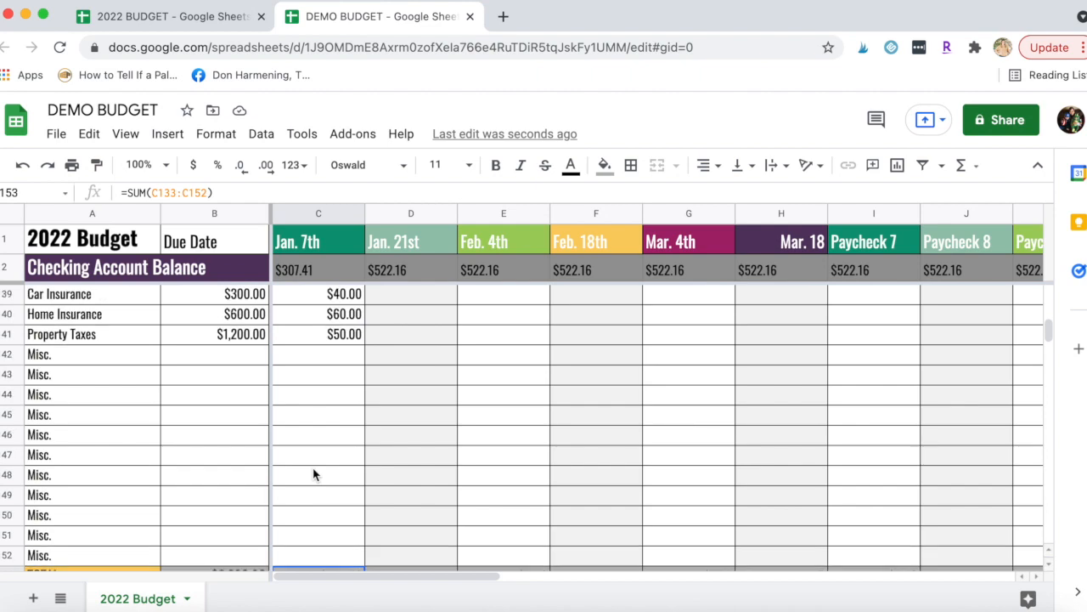
pyautogui.scroll(-10, 313, 474)
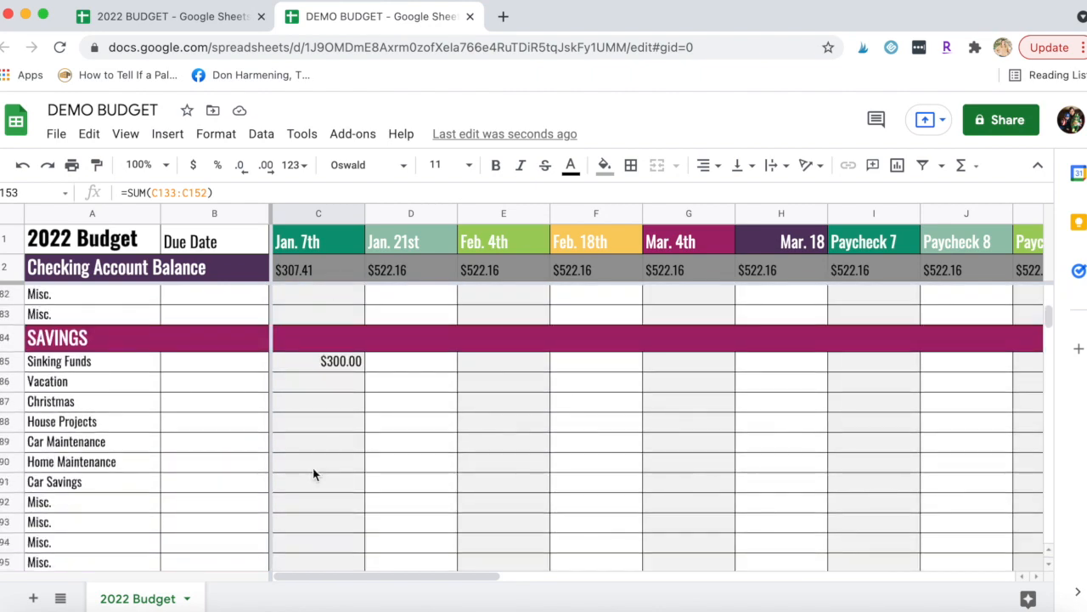
pyautogui.click(334, 364)
# Step: Inspect the Current balance formula for Car Maintenance in the Sinking Funds table
pyautogui.scroll(-2, 333, 456)
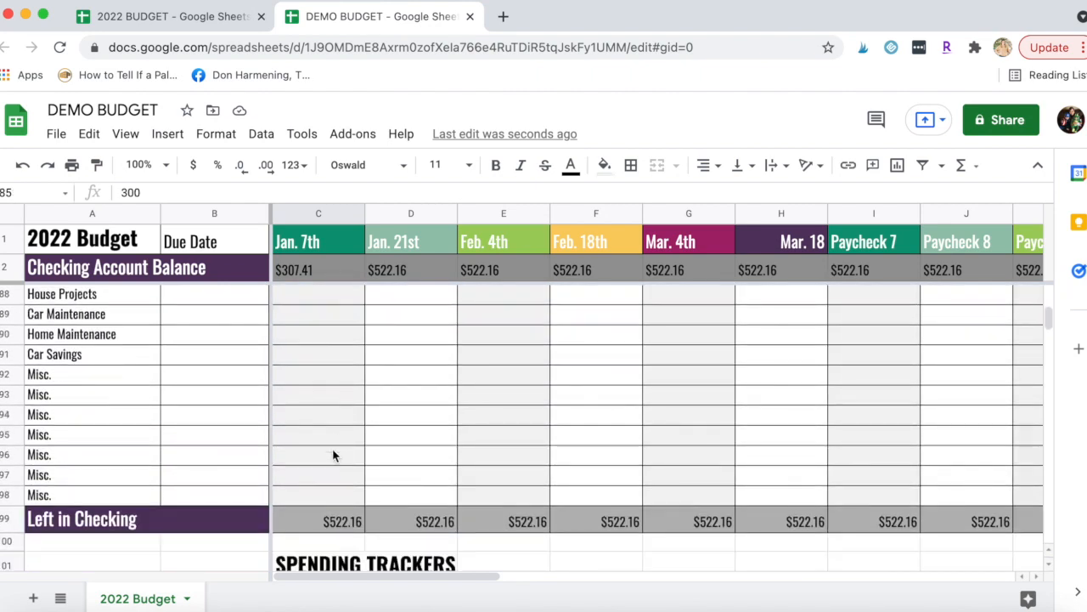
pyautogui.scroll(-10, 333, 456)
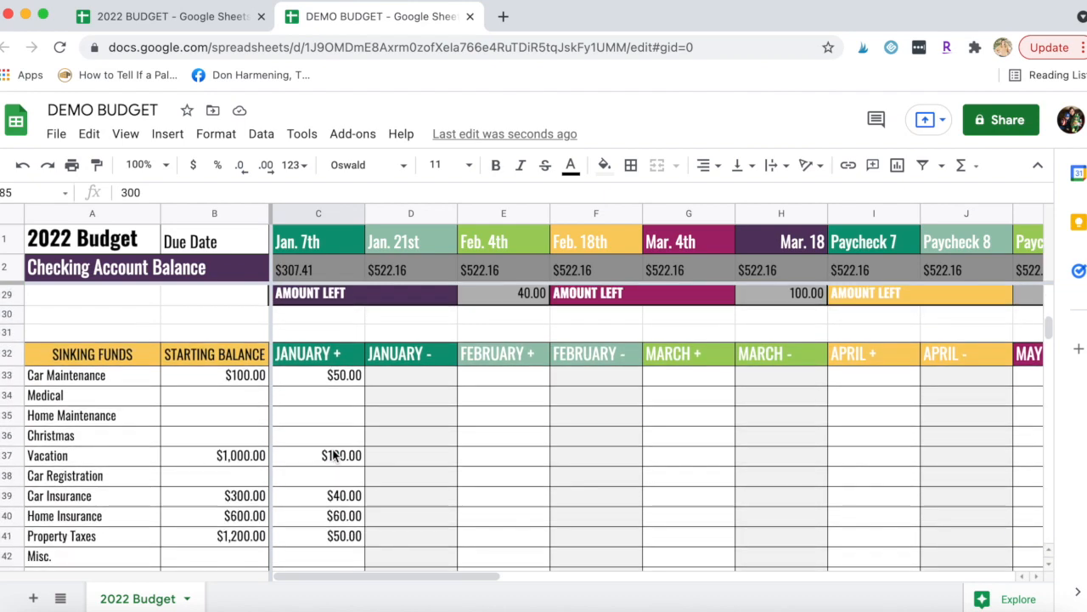
pyautogui.hscroll(10, 477, 474)
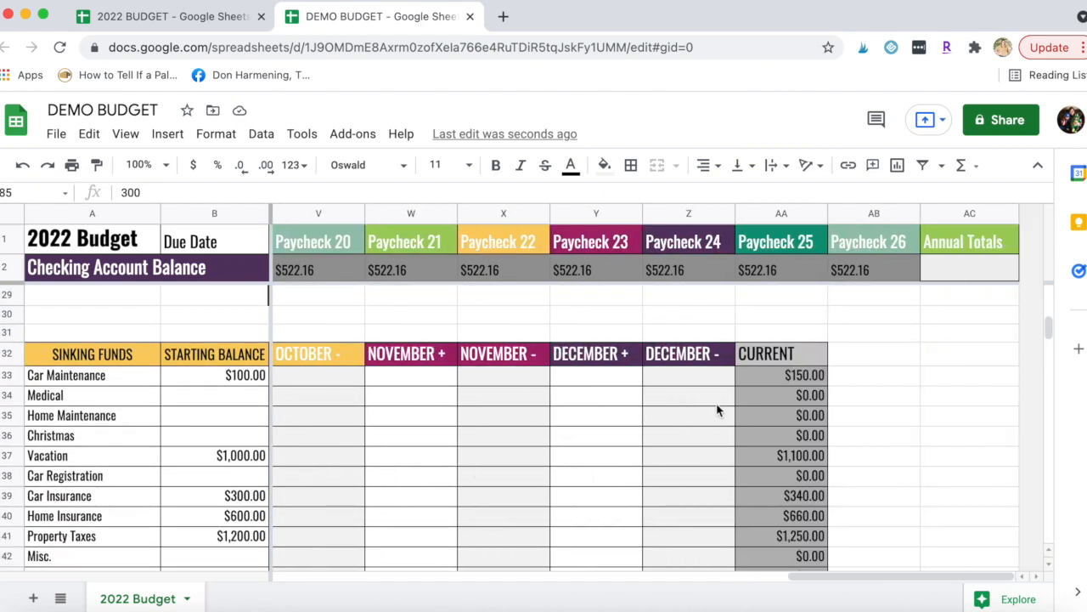
pyautogui.click(788, 379)
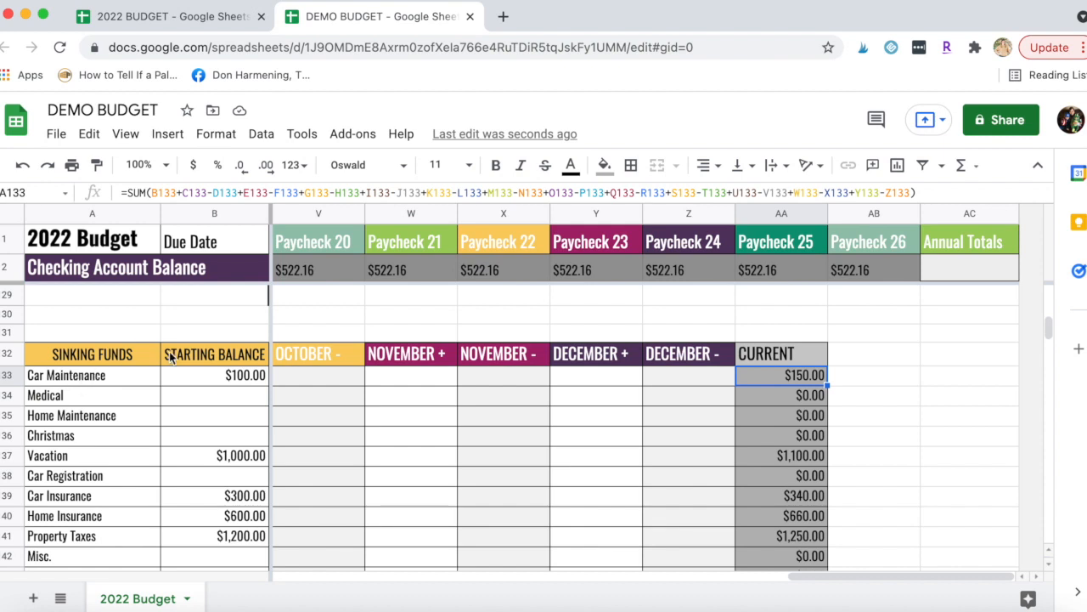
# Step: Enter a $45.62 February withdrawal for Car Maintenance in the Sinking Funds table
pyautogui.hscroll(-10, 320, 458)
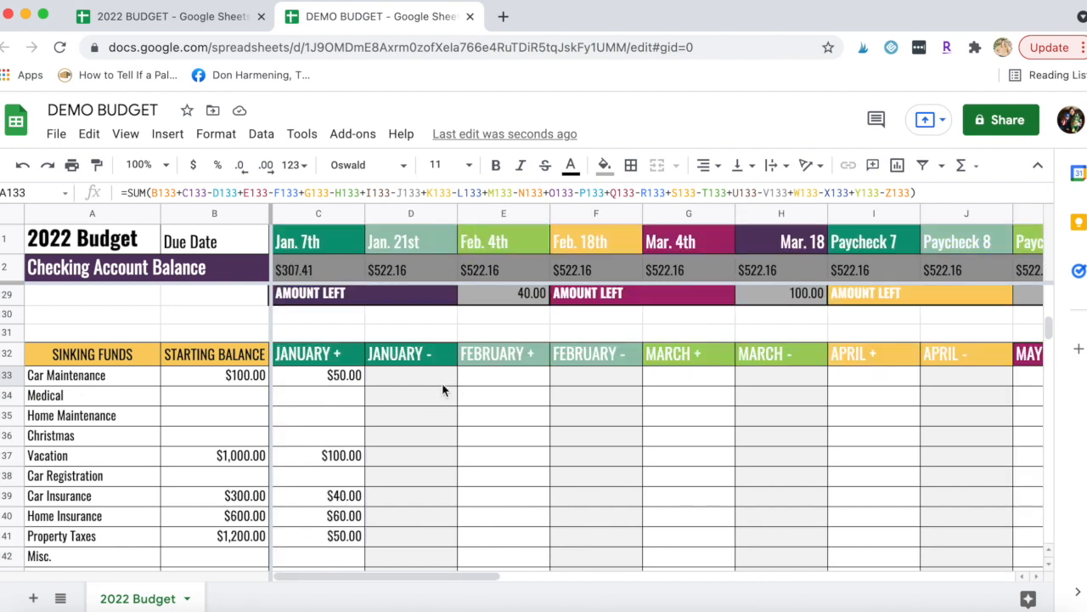
pyautogui.click(445, 382)
pyautogui.click(609, 384)
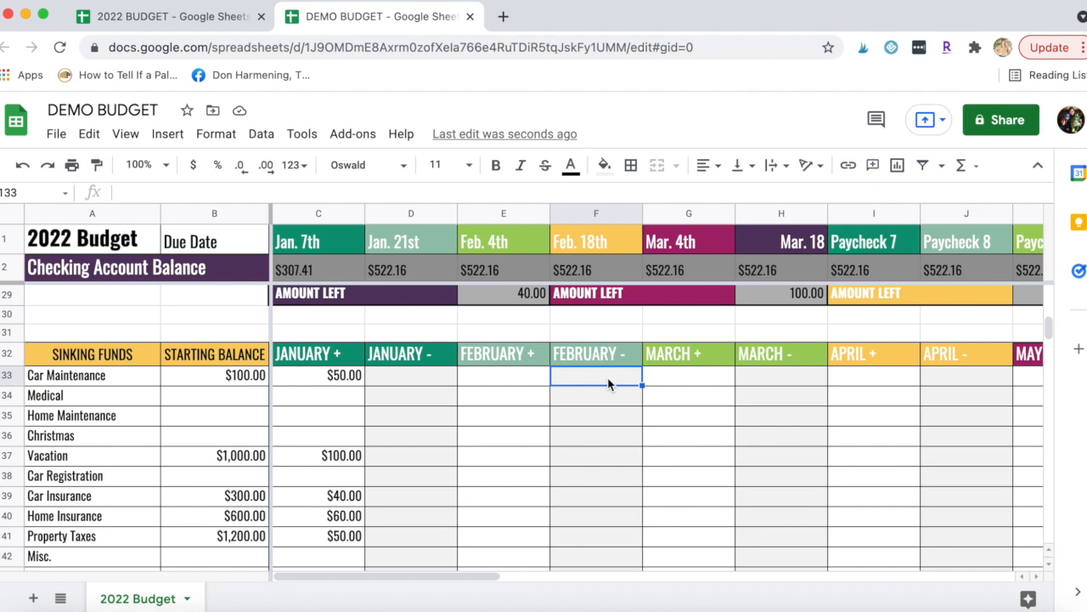
pyautogui.write('$45')
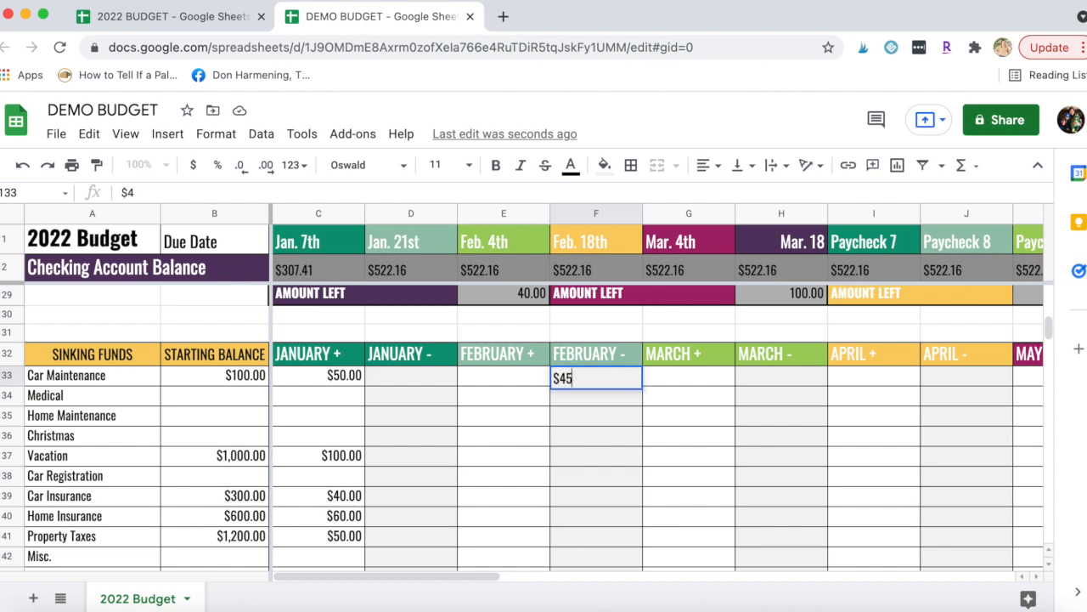
pyautogui.write('.62')
pyautogui.press('Return')
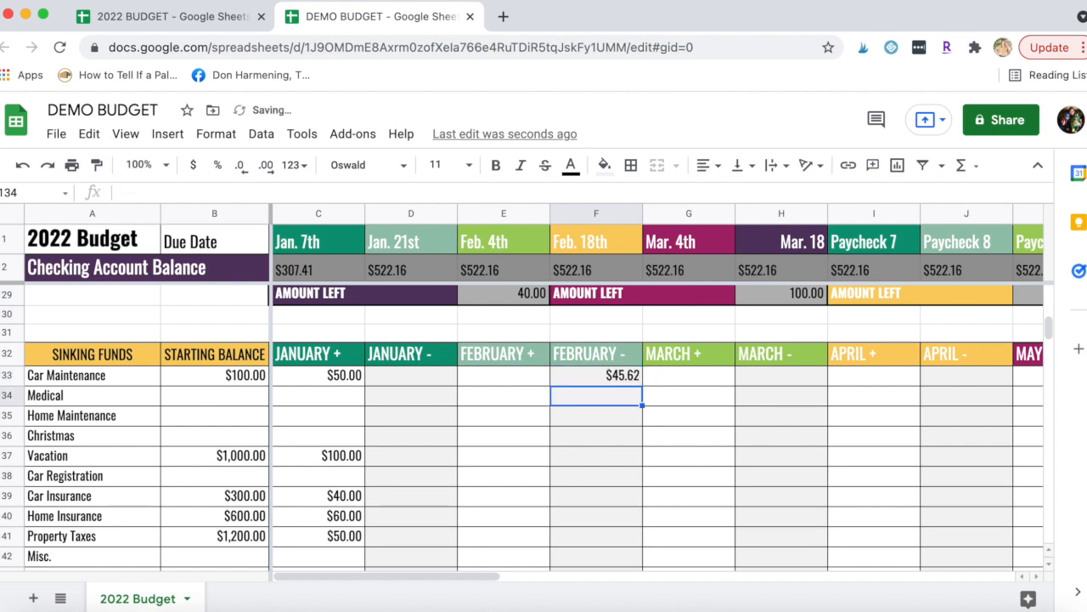
# Step: Check the Car Maintenance Current balance with the February withdrawal included, and review the January contributions again
pyautogui.hscroll(15, 625, 418)
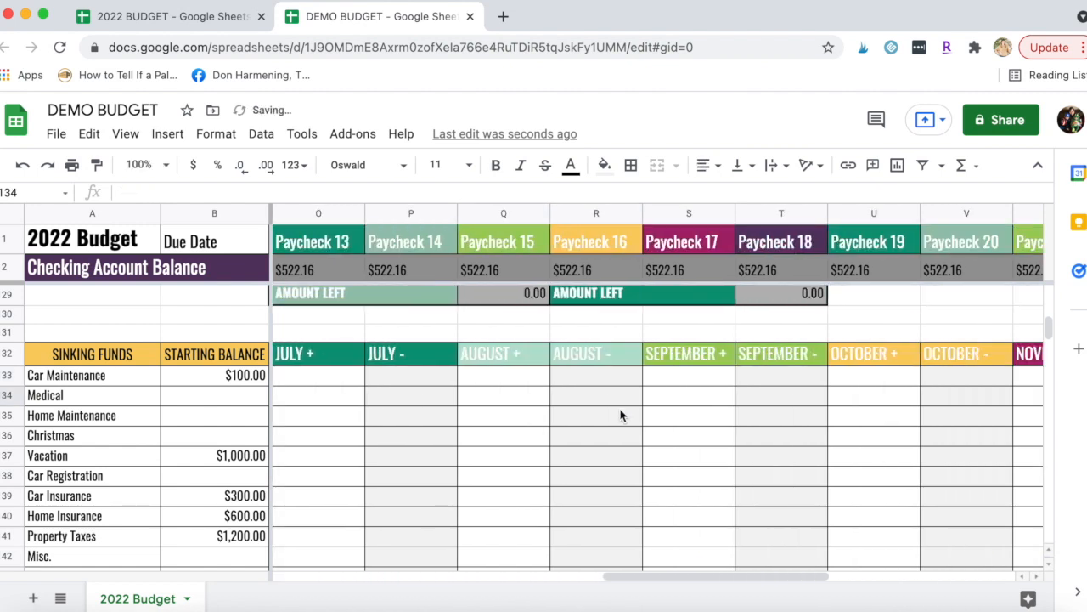
pyautogui.click(767, 378)
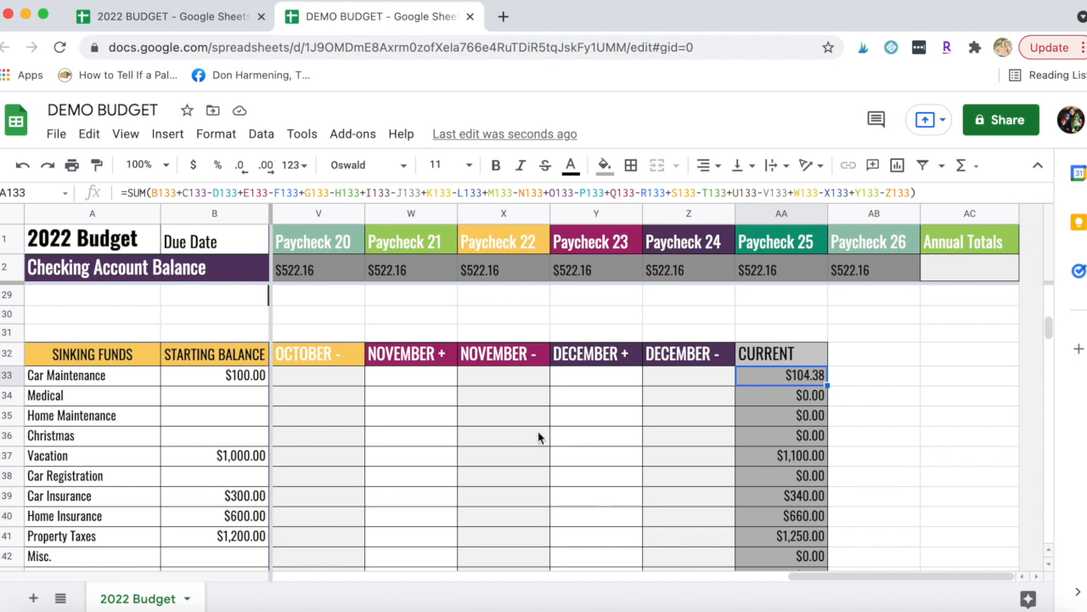
pyautogui.hscroll(-15, 521, 435)
pyautogui.click(317, 351)
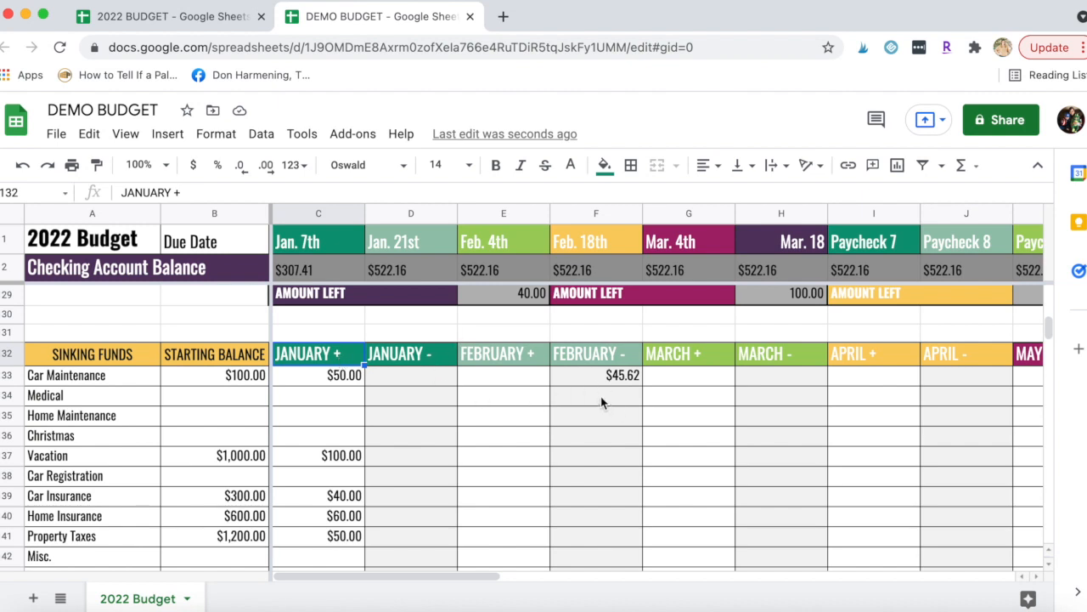
pyautogui.hscroll(15, 601, 402)
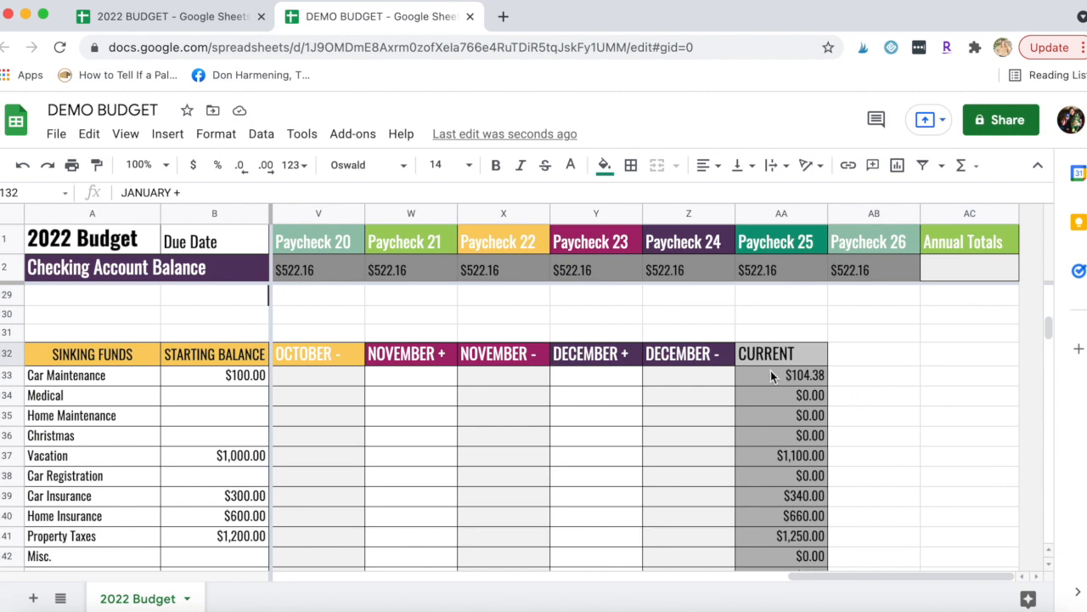
# Step: Inspect the formula totalling the Current sinking fund balances, and review the monthly totals and entries back to January
pyautogui.scroll(-4, 771, 466)
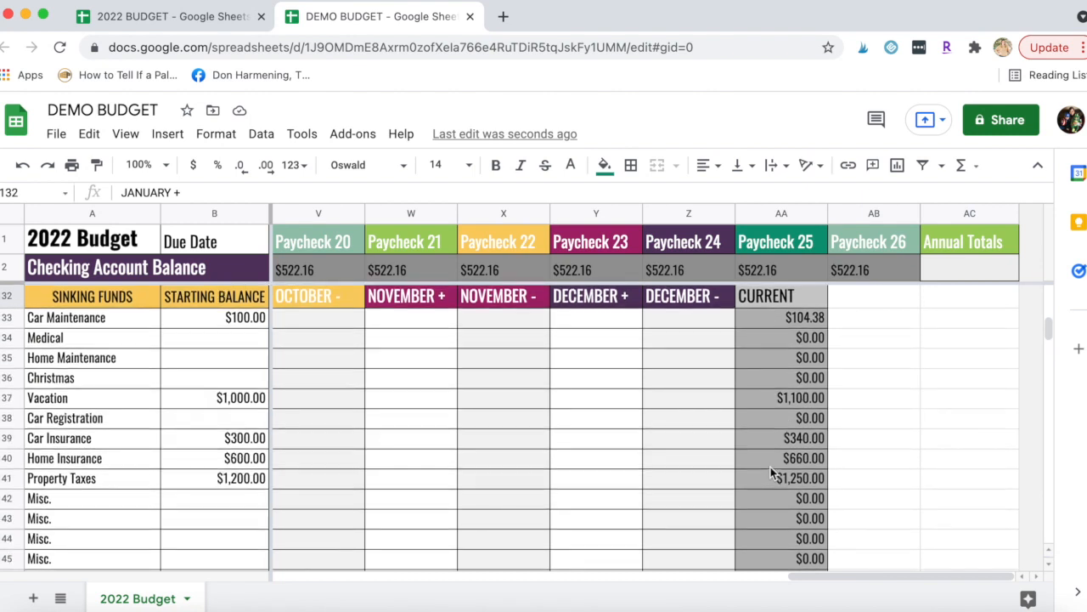
pyautogui.scroll(-5, 770, 454)
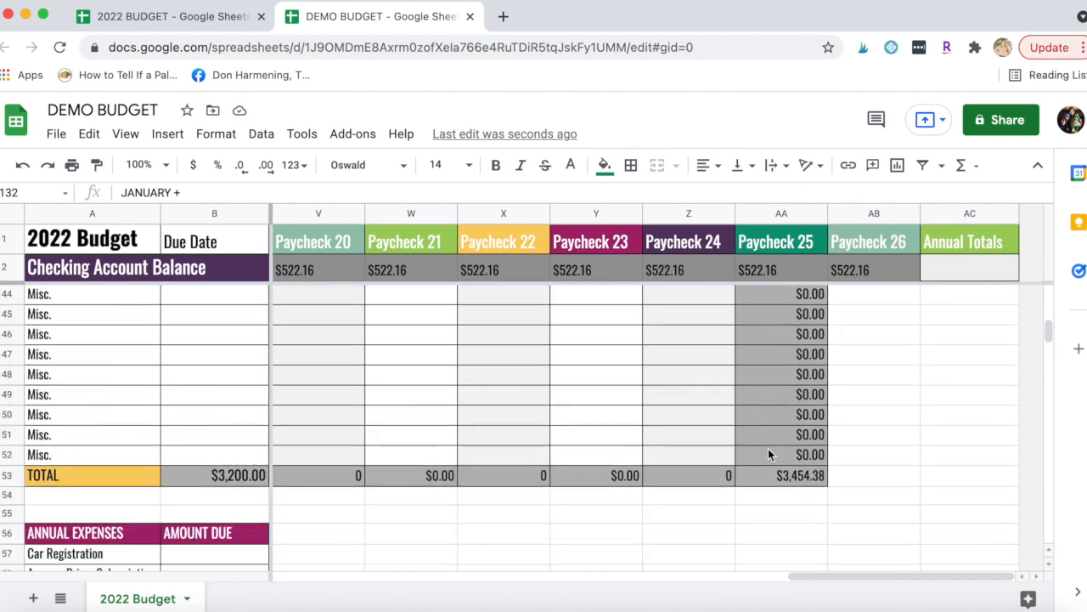
pyautogui.click(779, 481)
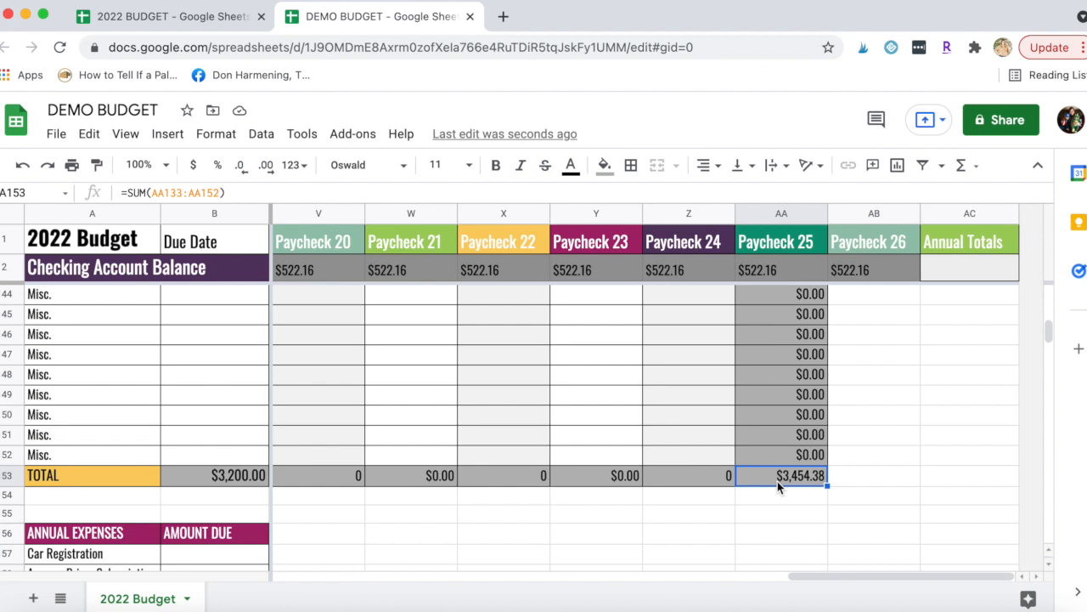
pyautogui.hscroll(-10, 364, 481)
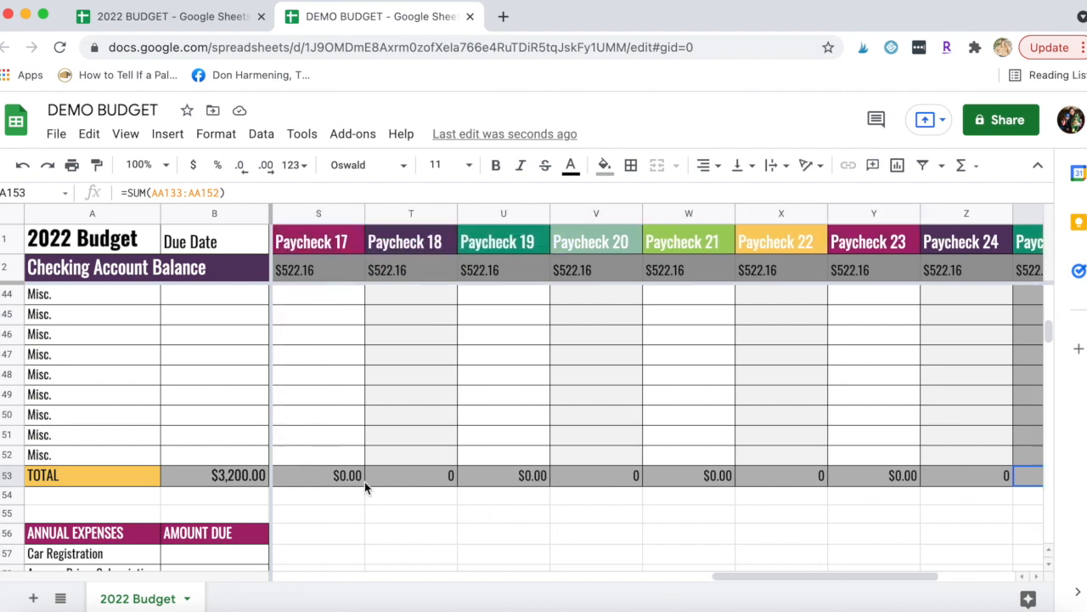
pyautogui.hscroll(-2, 364, 488)
pyautogui.scroll(3, 364, 487)
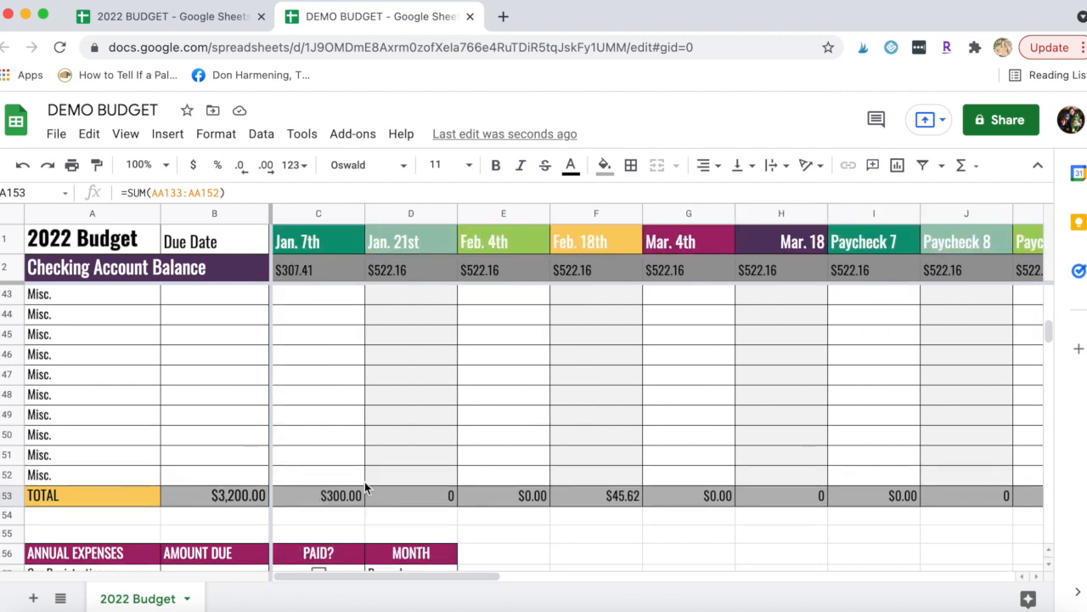
pyautogui.scroll(4, 365, 488)
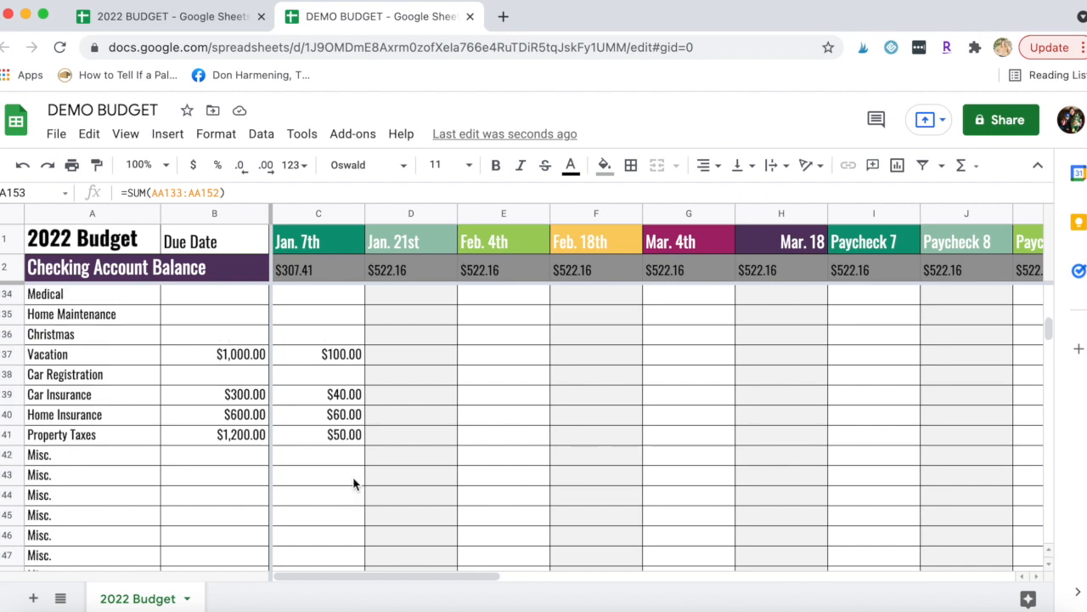
pyautogui.click(94, 321)
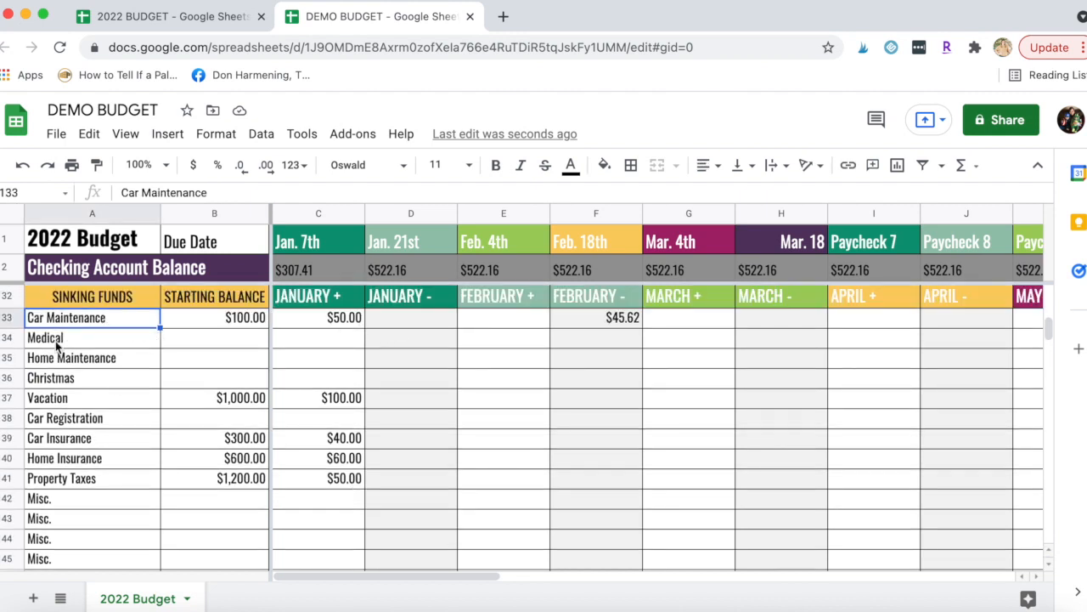
# Step: Review the Jan. 7th Sinking Funds amount under Savings alongside the spending trackers and the January contributions in the Sinking Funds table
pyautogui.scroll(5, 280, 382)
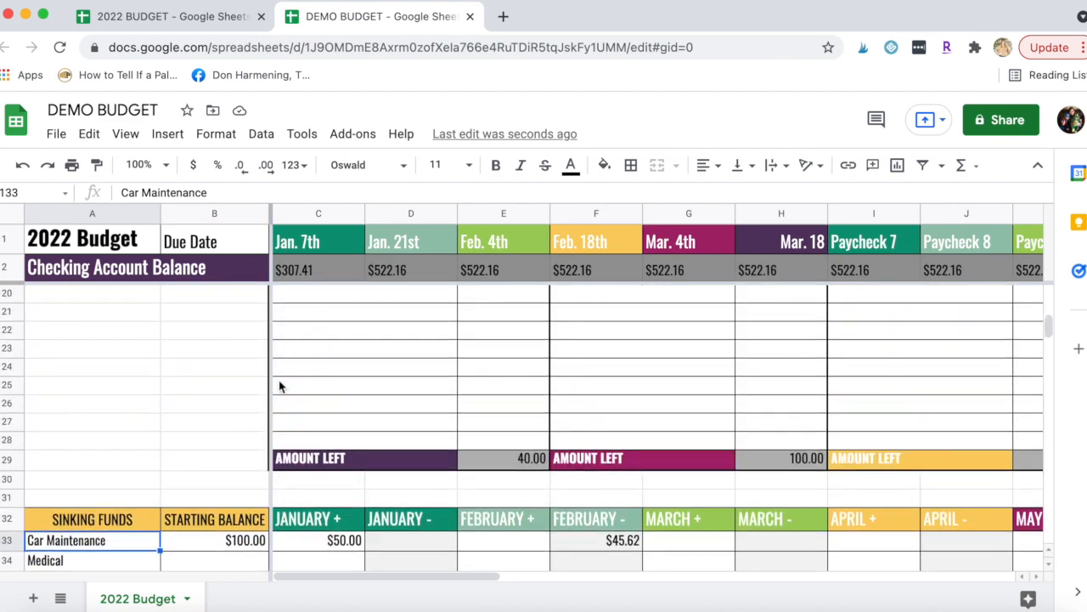
pyautogui.scroll(-15, 280, 383)
pyautogui.scroll(1, 315, 311)
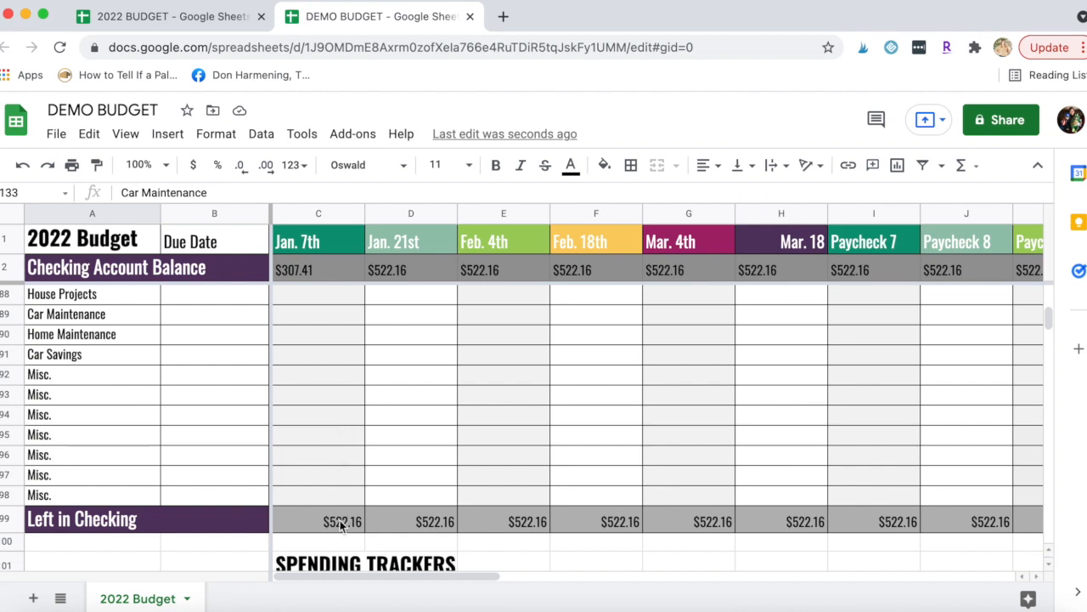
pyautogui.scroll(-1, 298, 413)
pyautogui.scroll(4, 297, 412)
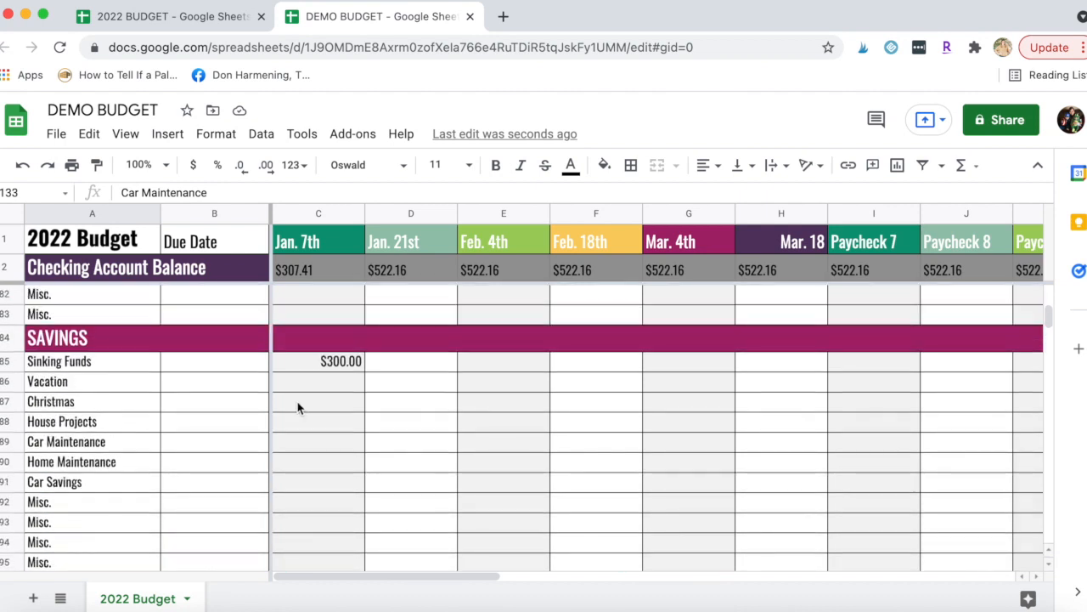
pyautogui.scroll(4, 298, 407)
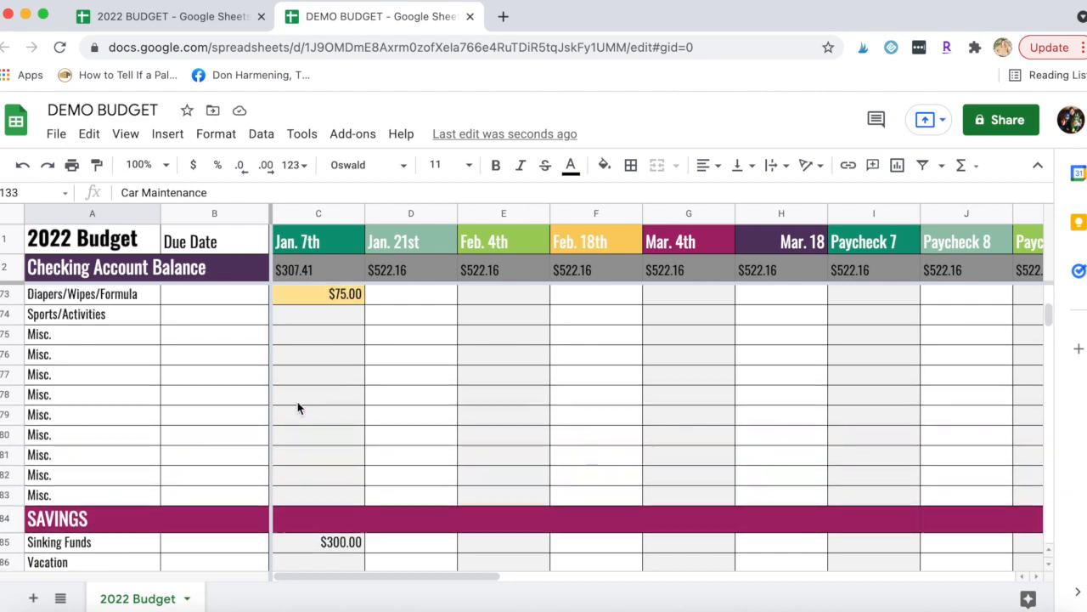
pyautogui.scroll(-8, 298, 408)
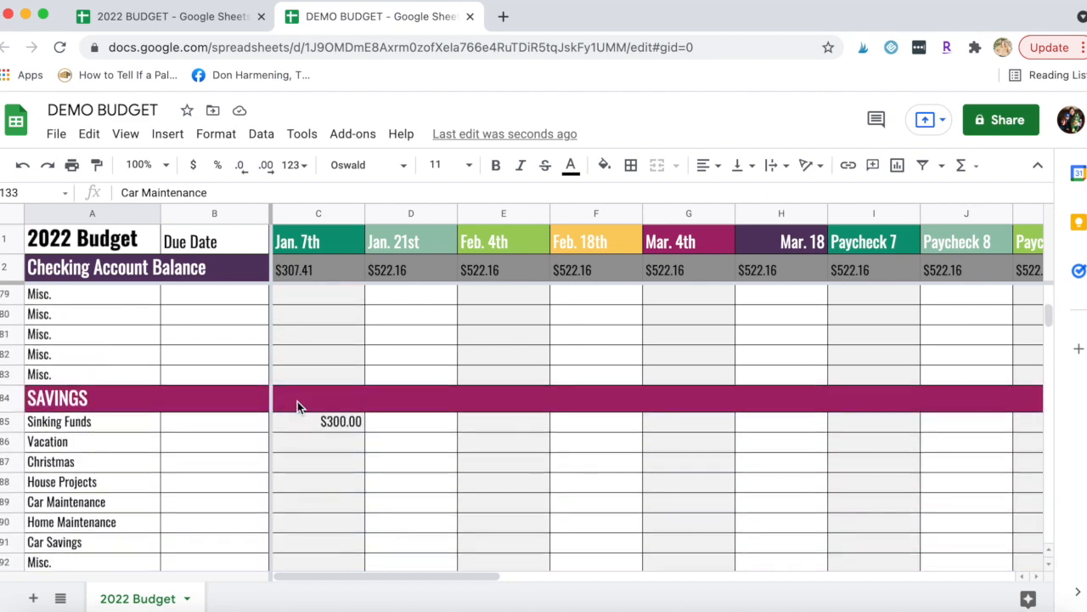
pyautogui.scroll(-7, 297, 408)
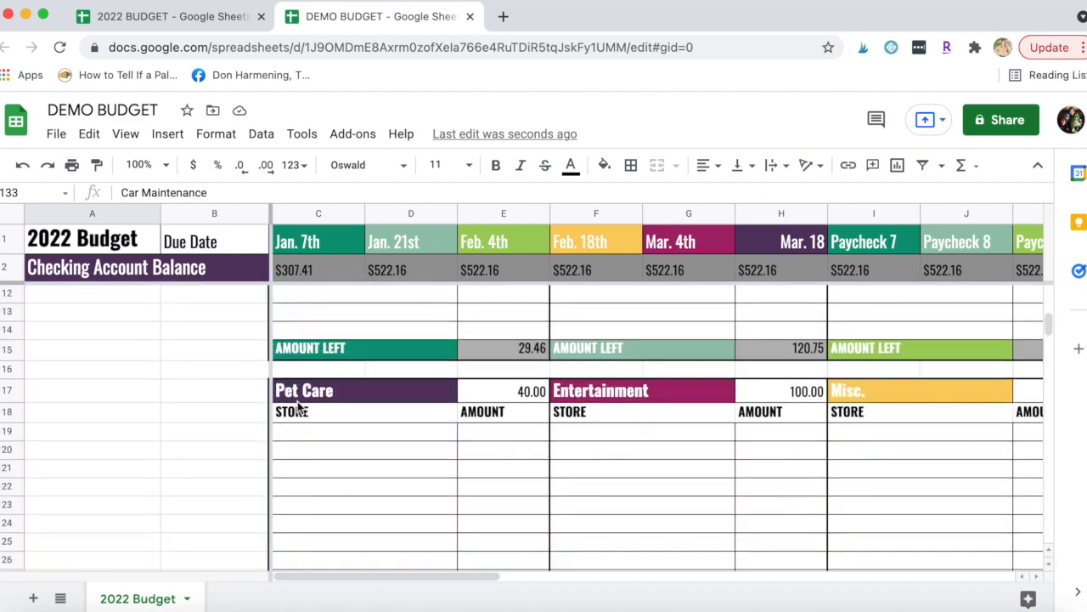
pyautogui.scroll(6, 297, 408)
pyautogui.scroll(5, 297, 408)
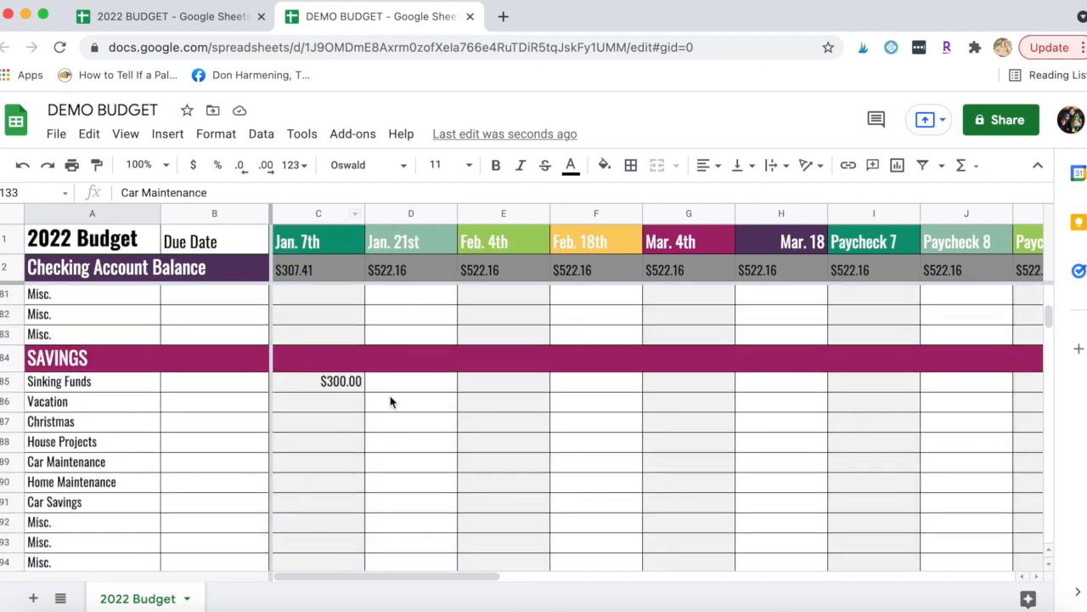
pyautogui.click(418, 389)
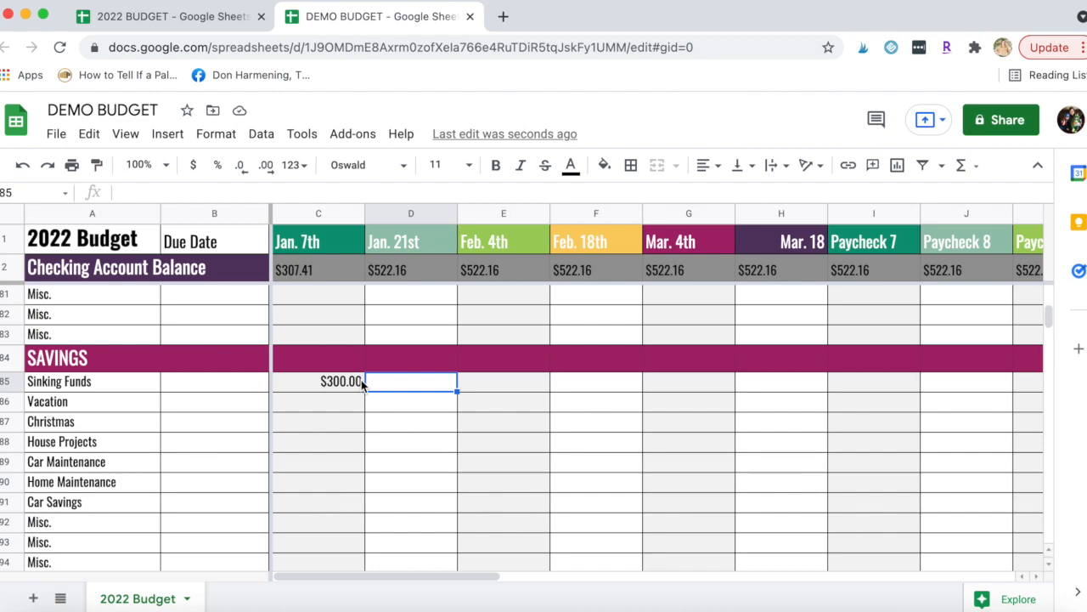
pyautogui.click(310, 389)
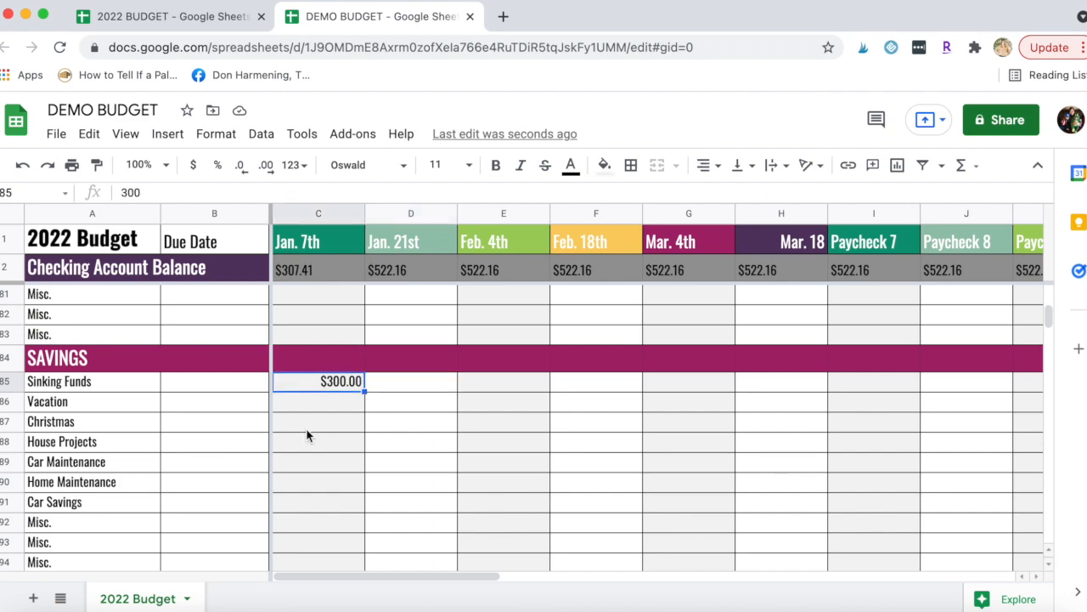
pyautogui.scroll(-7, 307, 435)
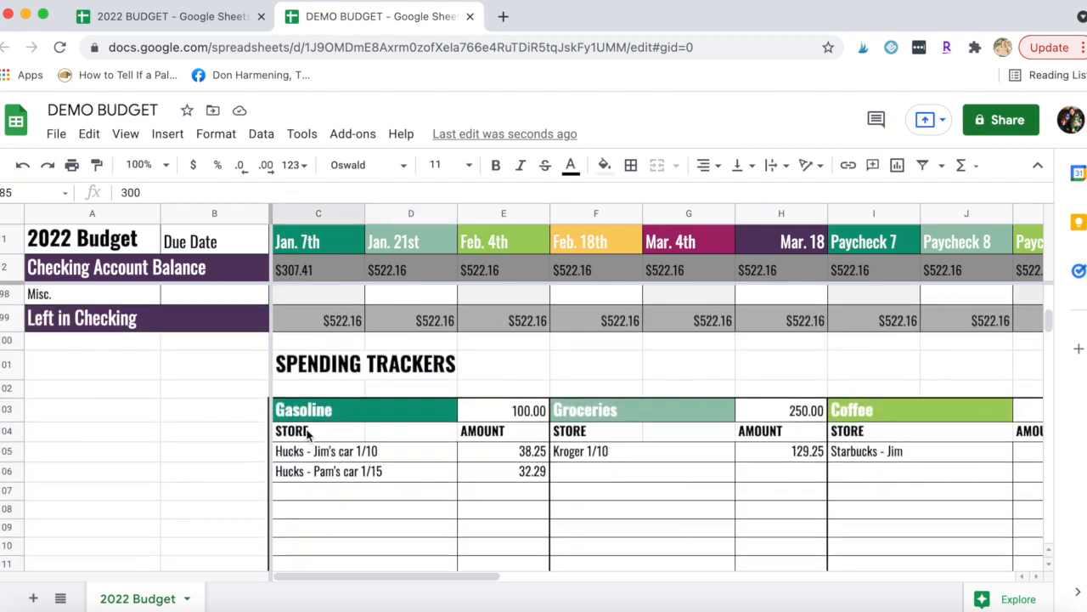
pyautogui.scroll(15, 308, 435)
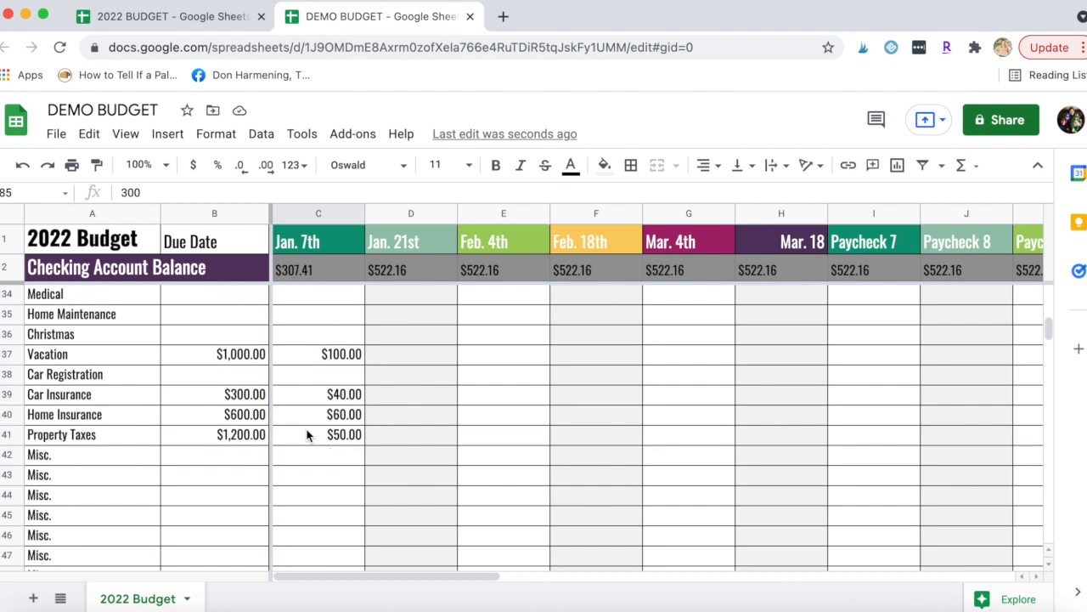
# Step: Examine the Annual Expenses table and compare its items with the funds listed in the Sinking Funds table
pyautogui.scroll(-3, 307, 434)
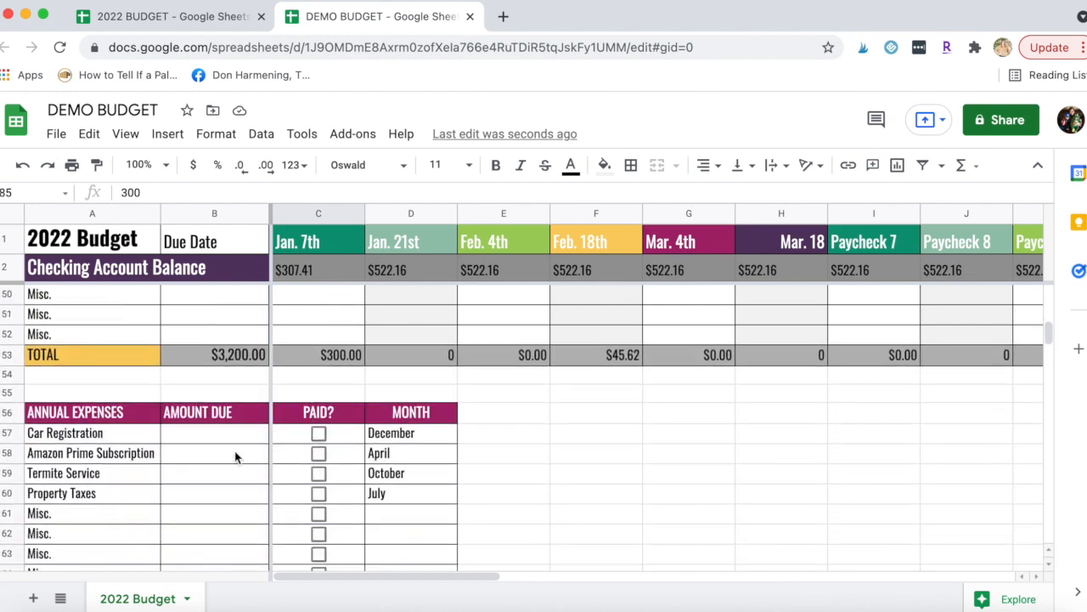
pyautogui.click(212, 437)
pyautogui.click(208, 459)
pyautogui.scroll(-1, 176, 469)
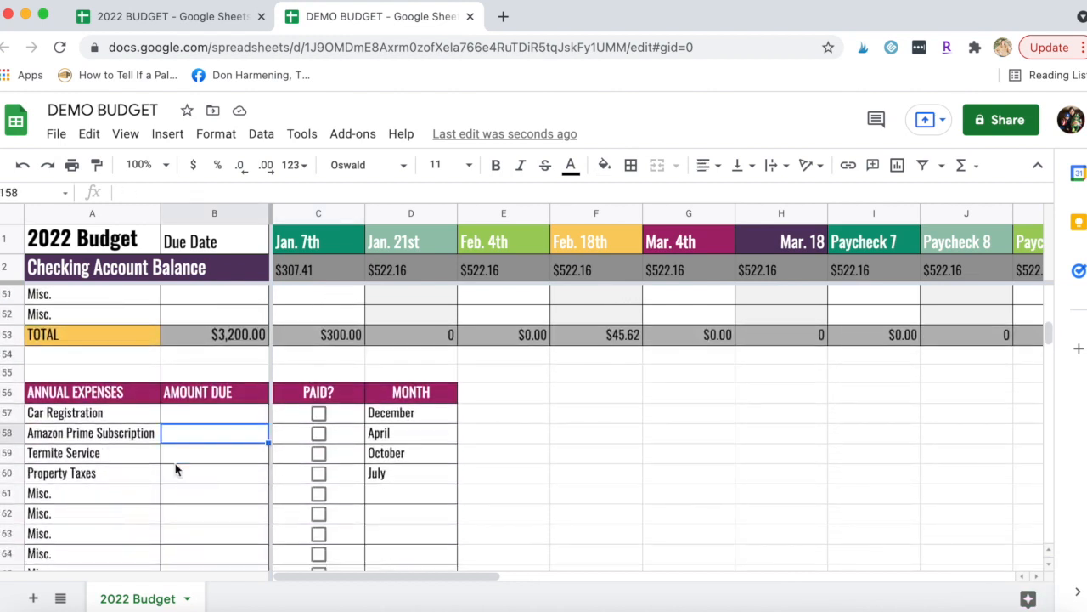
pyautogui.scroll(-2, 175, 470)
pyautogui.scroll(1, 176, 466)
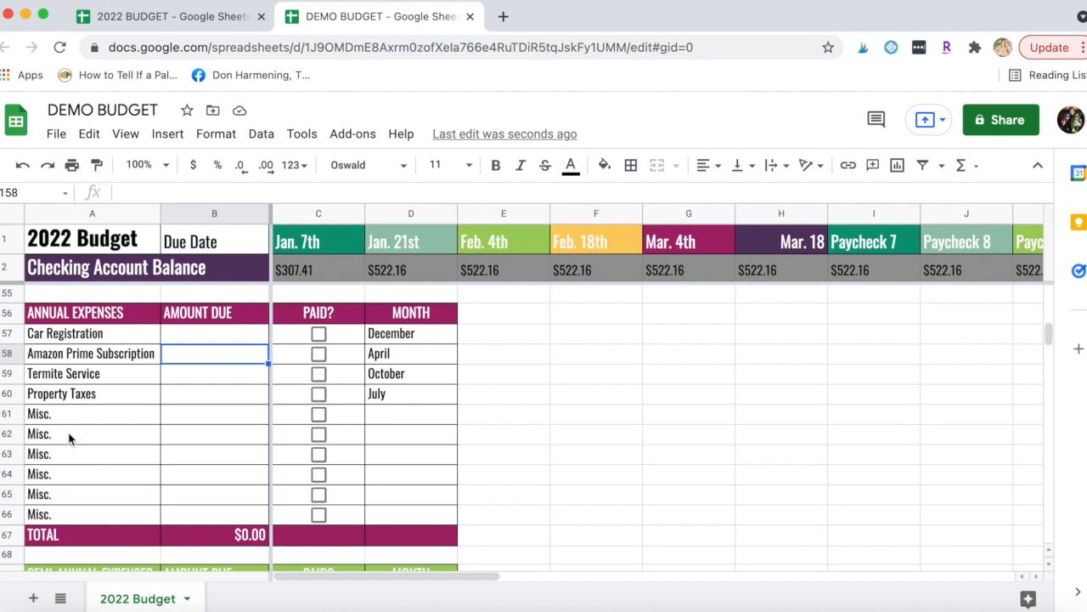
pyautogui.scroll(8, 230, 391)
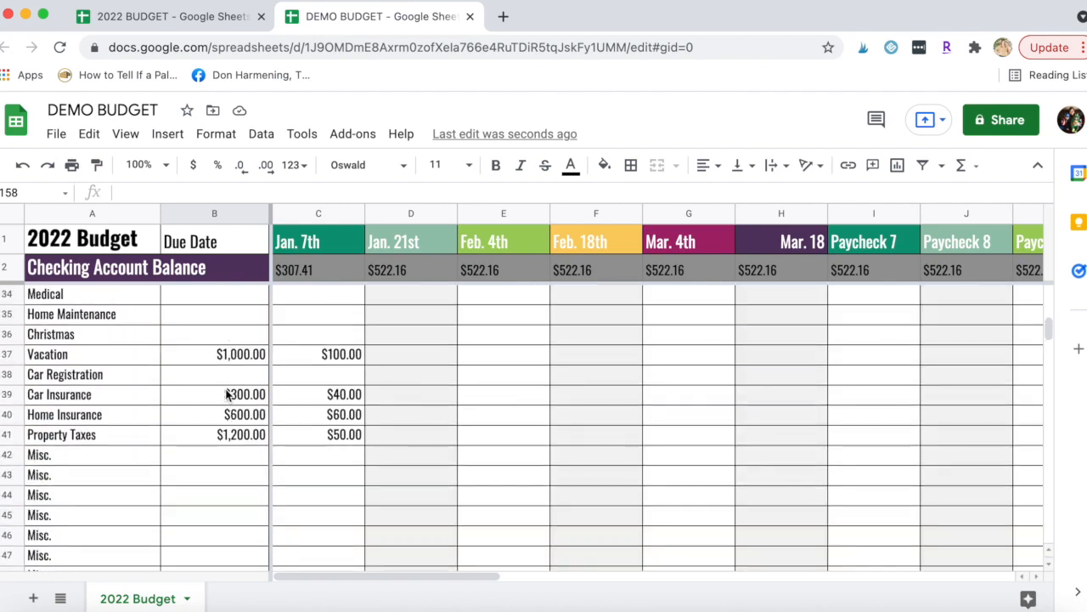
pyautogui.scroll(1, 228, 395)
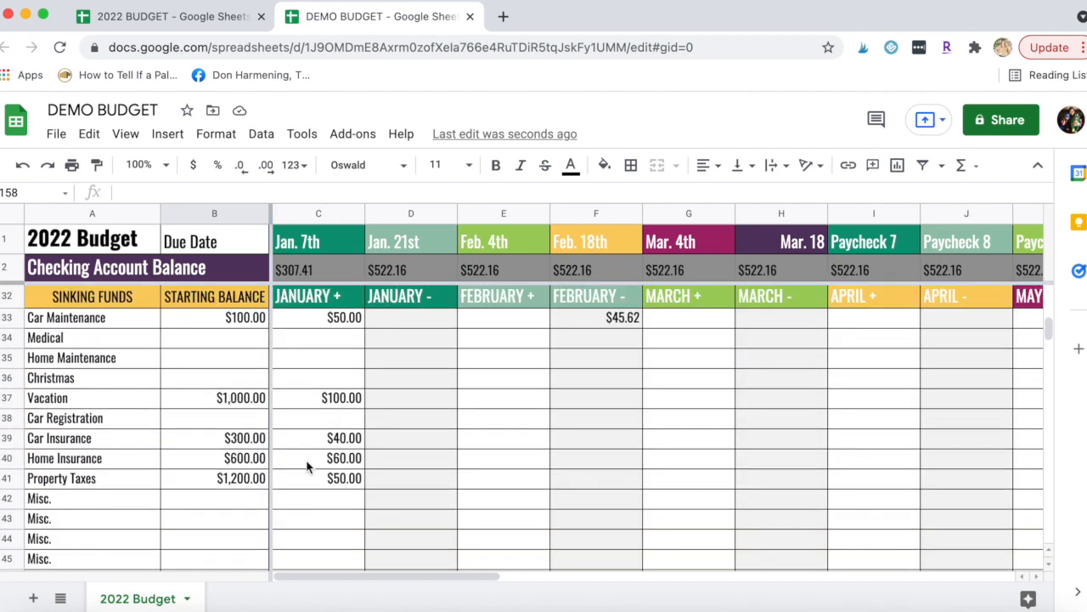
pyautogui.scroll(-8, 308, 461)
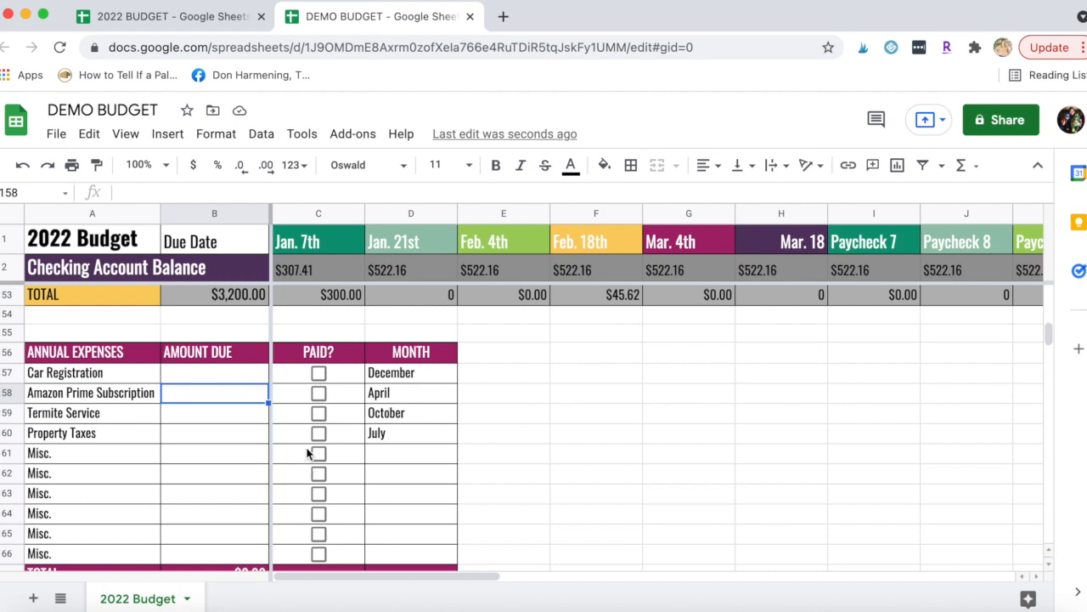
# Step: Enter annual amounts due of $100.00 for Car Registration and $119.00 for Amazon Prime Subscription
pyautogui.click(203, 376)
pyautogui.write('$100.00')
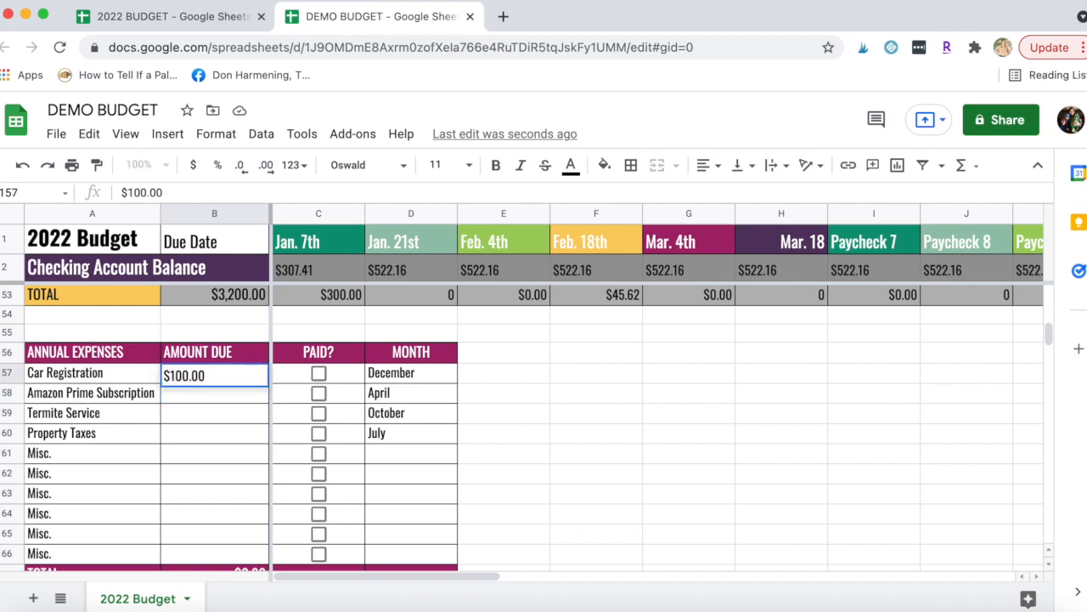
pyautogui.press('Return')
pyautogui.write('$119.00')
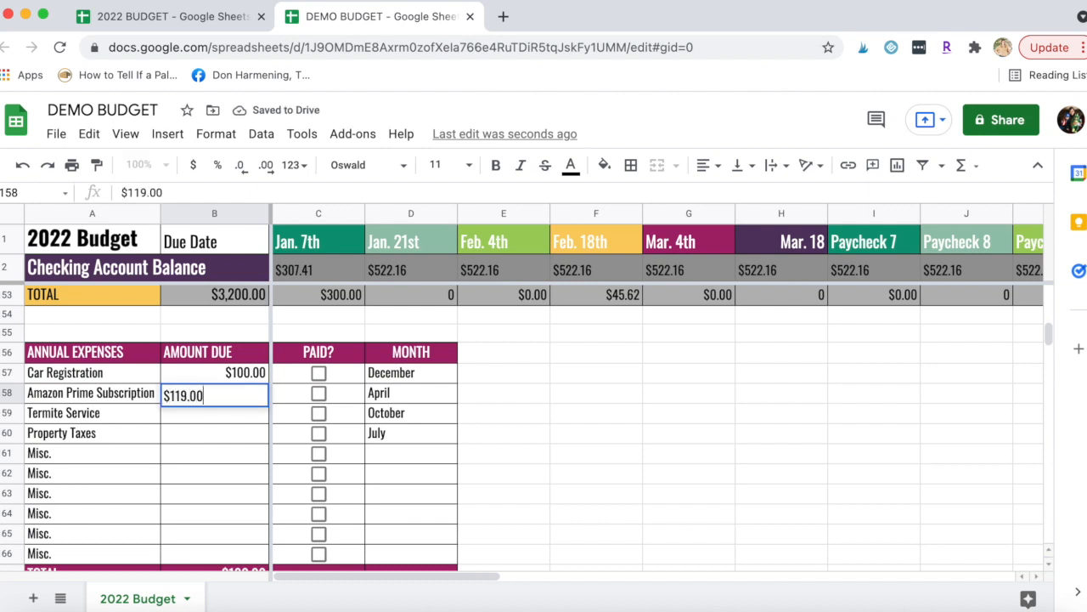
pyautogui.press('Return')
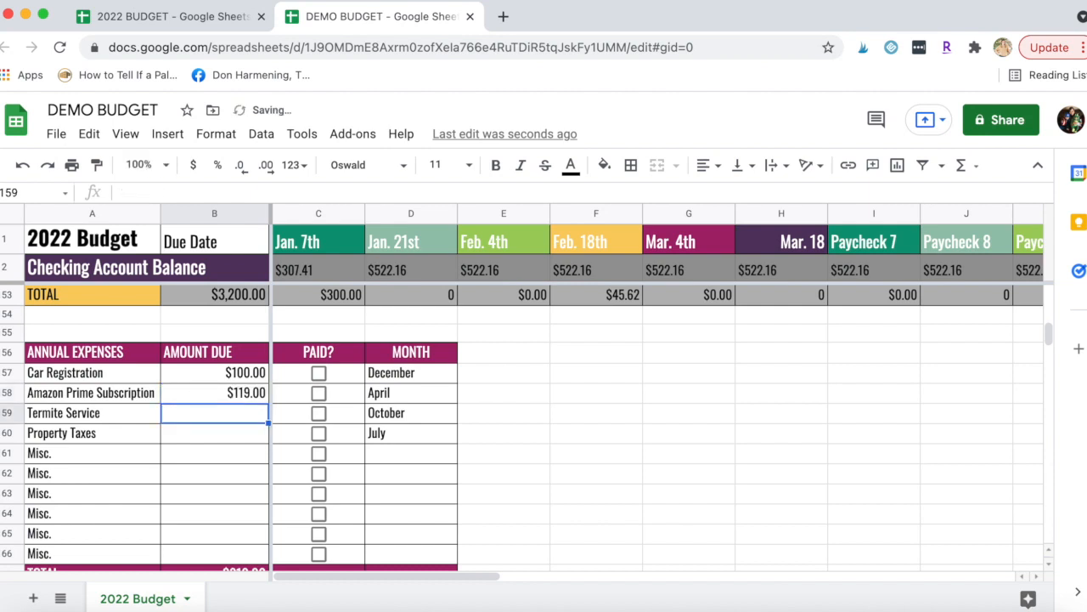
# Step: Enter annual amounts due of $100.00 for Termite Service and $2,400.00 for Property Taxes
pyautogui.write('$')
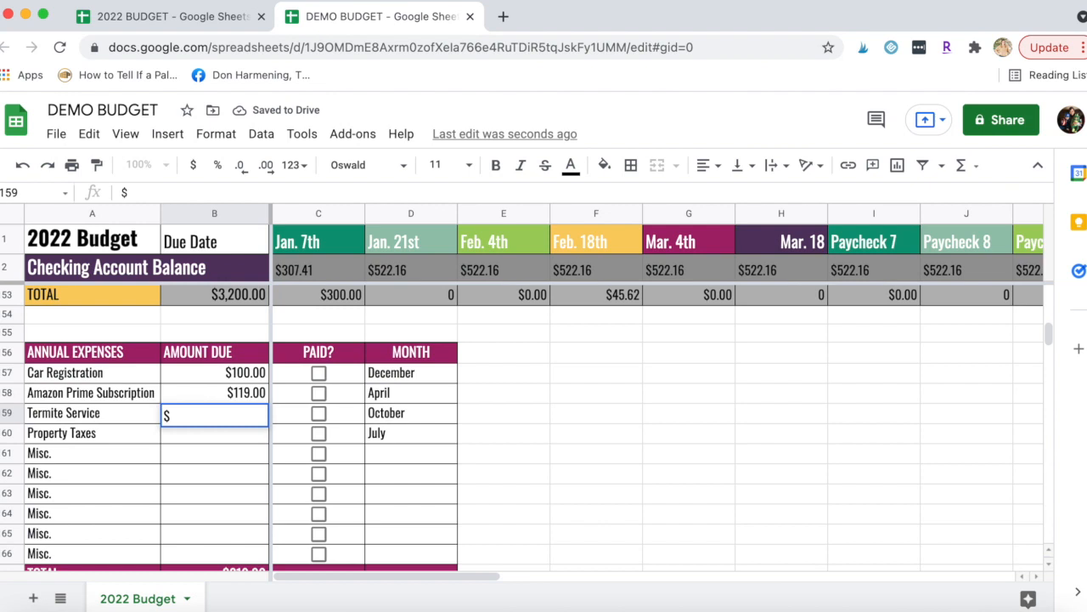
pyautogui.write('100.00')
pyautogui.press('Return')
pyautogui.write('$24.0.00')
pyautogui.press('Return')
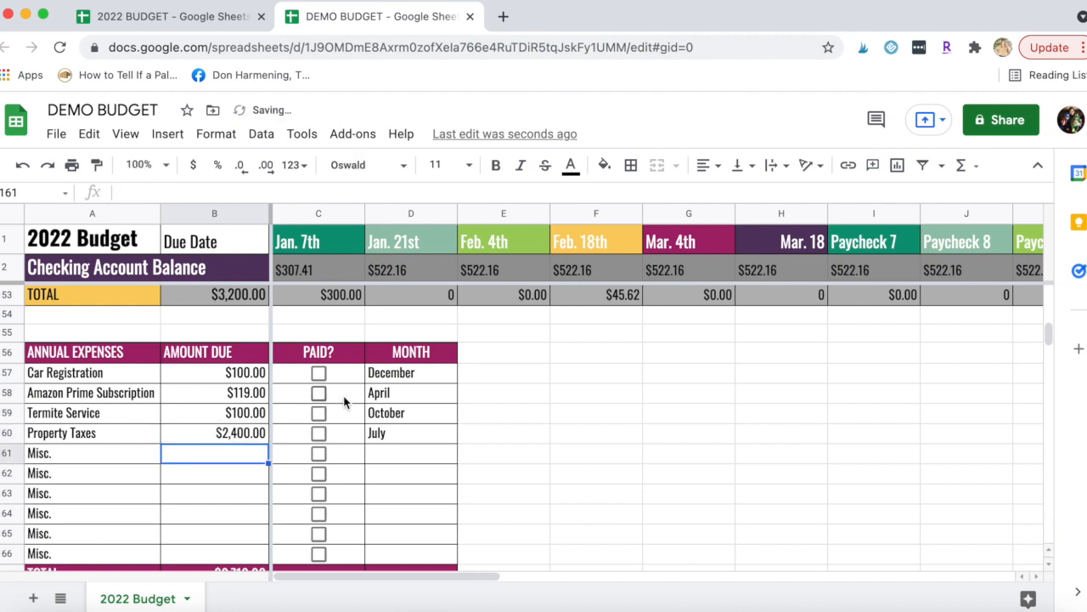
# Step: Review the due months and the Car Registration Paid checkbox in the Annual Expenses table
pyautogui.click(419, 377)
pyautogui.moveTo(422, 438); pyautogui.dragTo(421, 444)
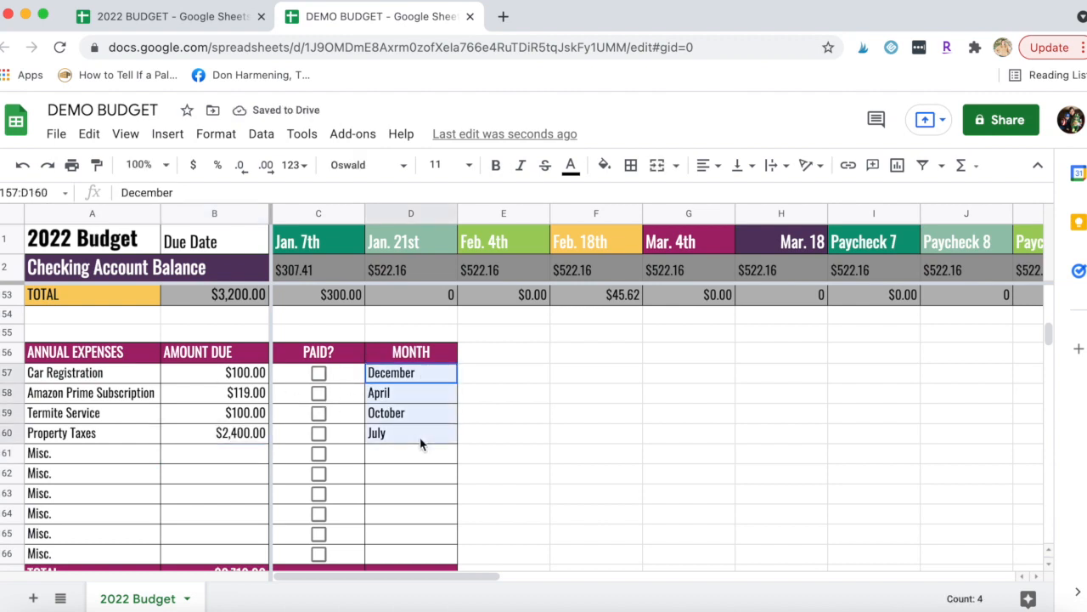
pyautogui.click(331, 379)
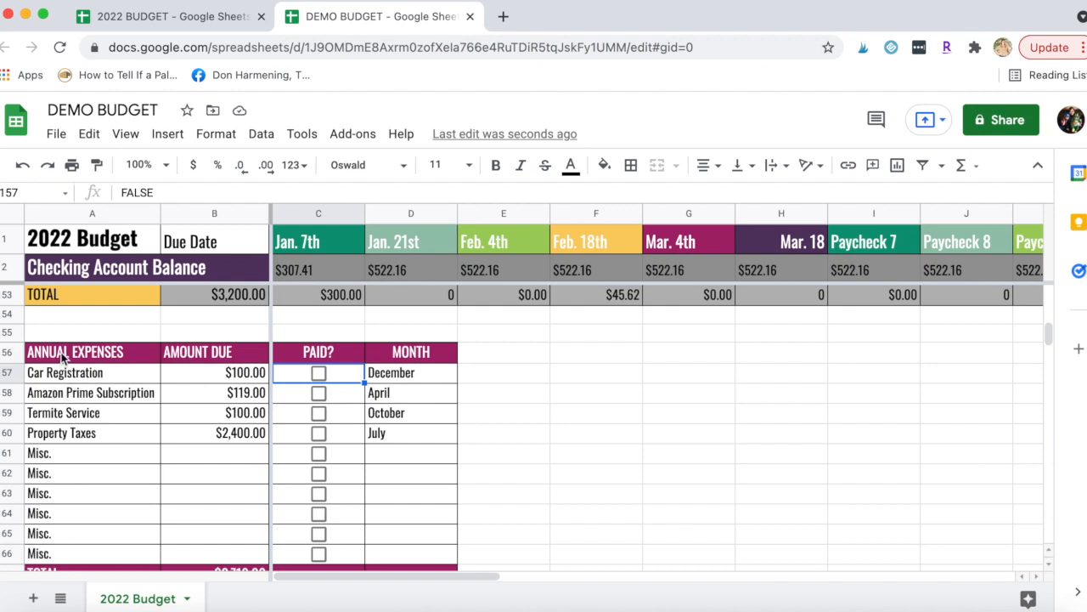
# Step: Examine the Insurance Premiums and Dental Visits rows in the Semi-Annual Expenses table and select the Dental Visits amount due cell
pyautogui.scroll(-5, 127, 443)
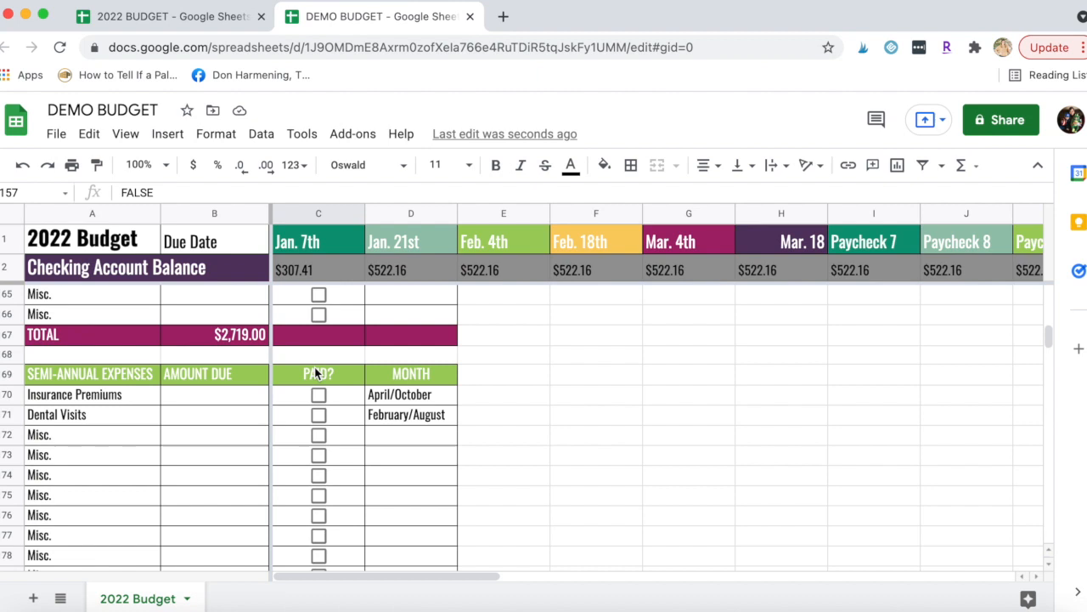
pyautogui.click(113, 398)
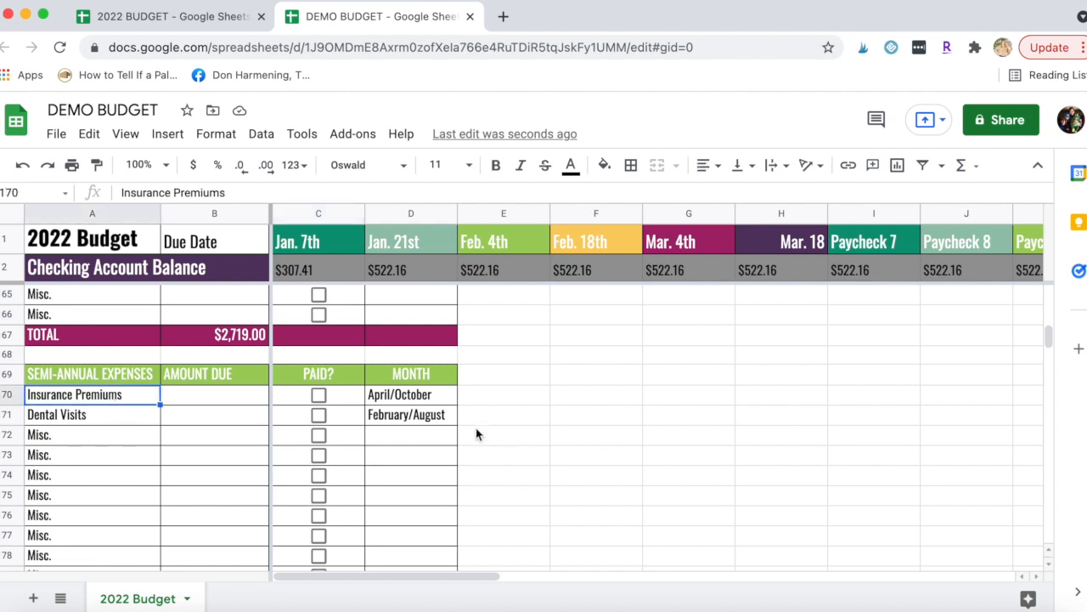
pyautogui.click(111, 425)
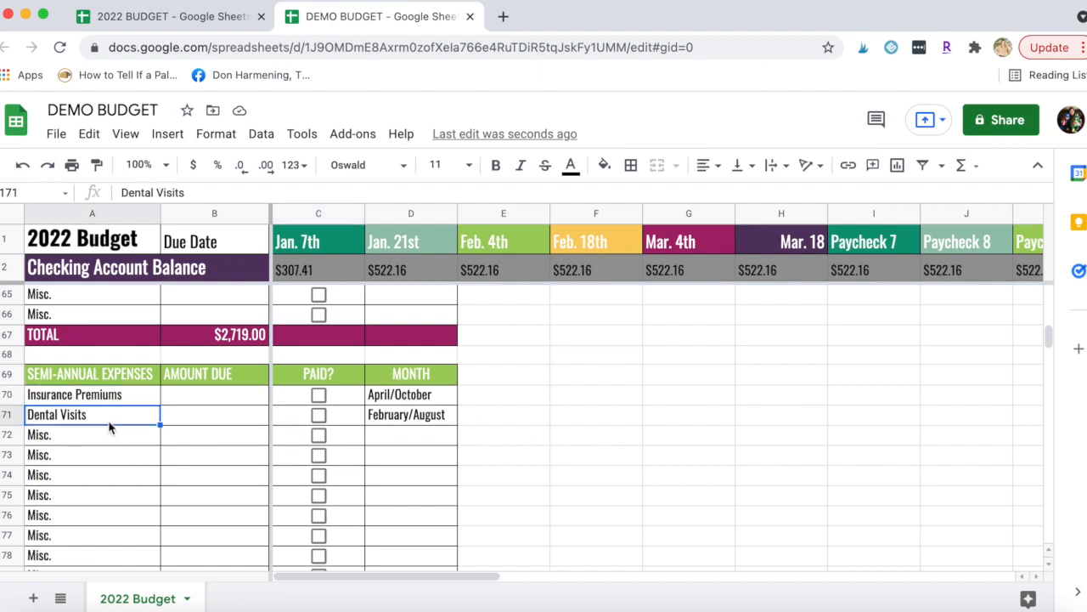
pyautogui.click(196, 424)
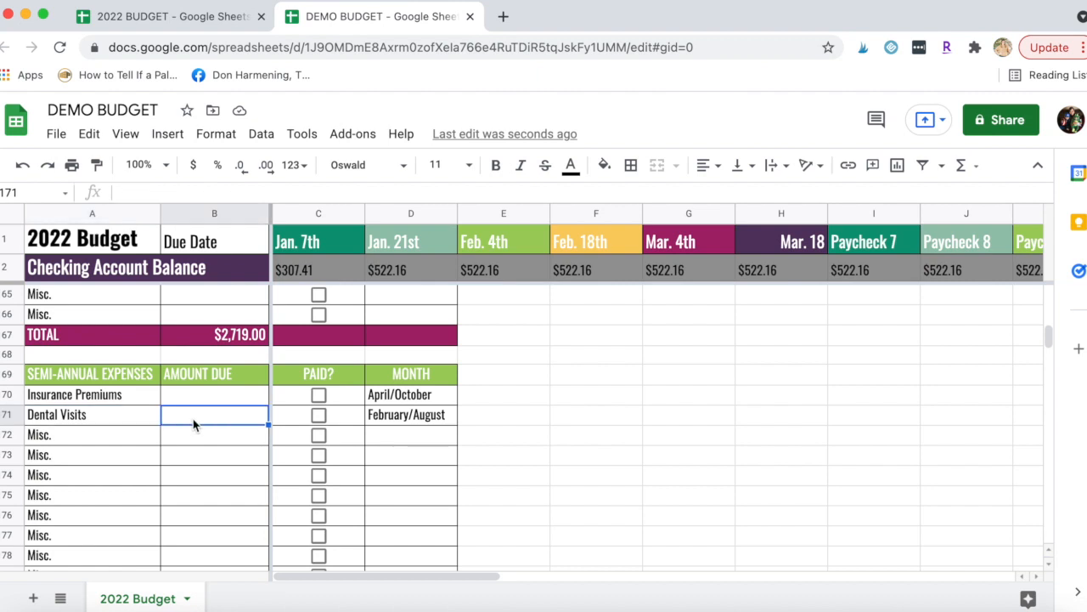
# Step: Examine the Lawn Maintenance row in the Quarterly Expenses table and review the Semi-Annual and Annual Expenses tables
pyautogui.scroll(-5, 223, 453)
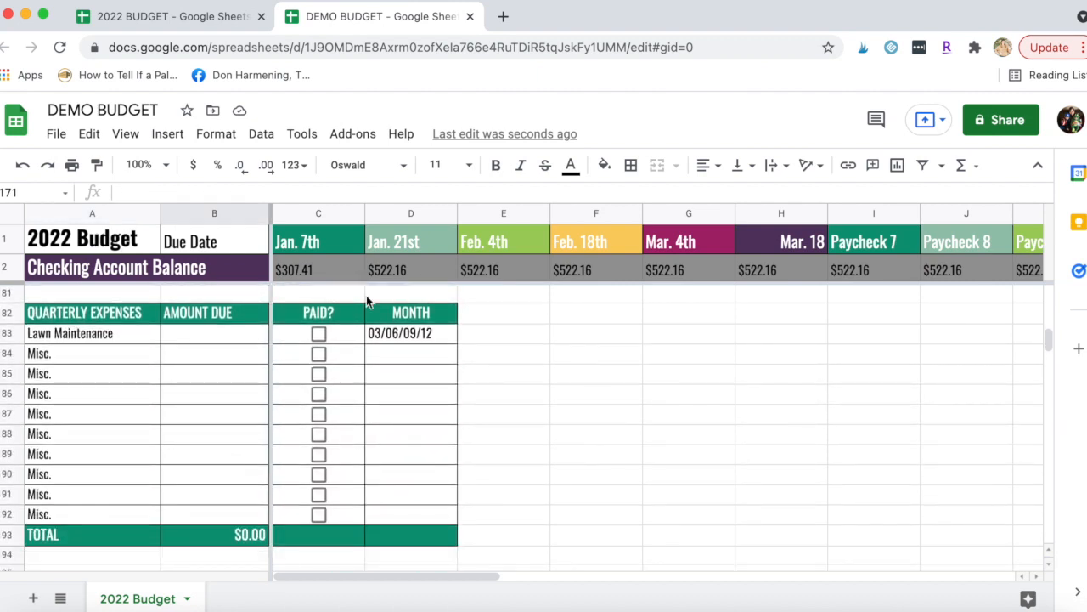
pyautogui.click(73, 337)
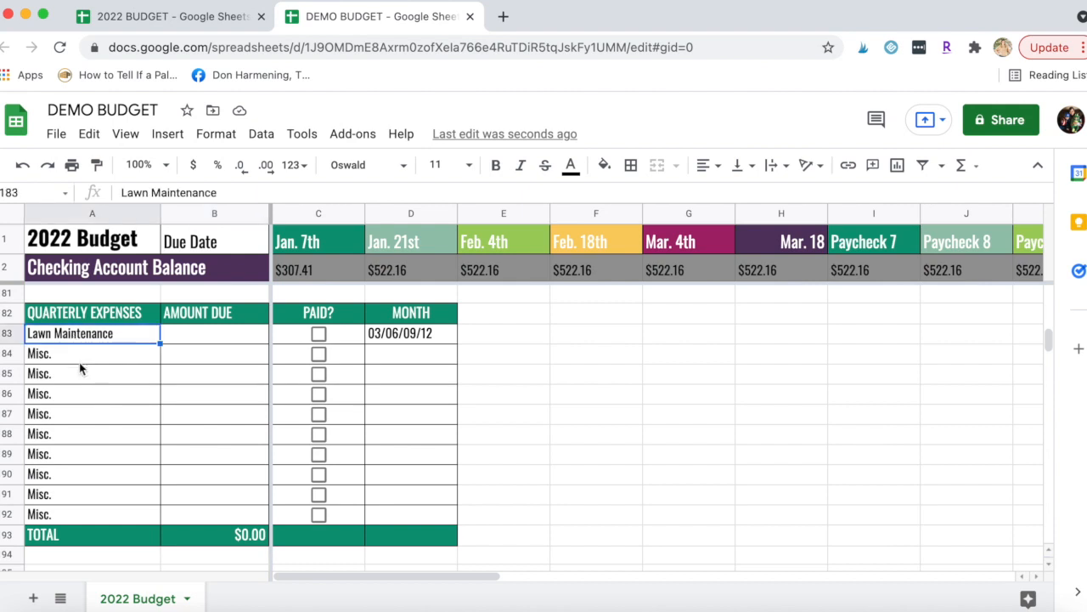
pyautogui.moveTo(221, 324); pyautogui.dragTo(224, 335)
pyautogui.click(223, 340)
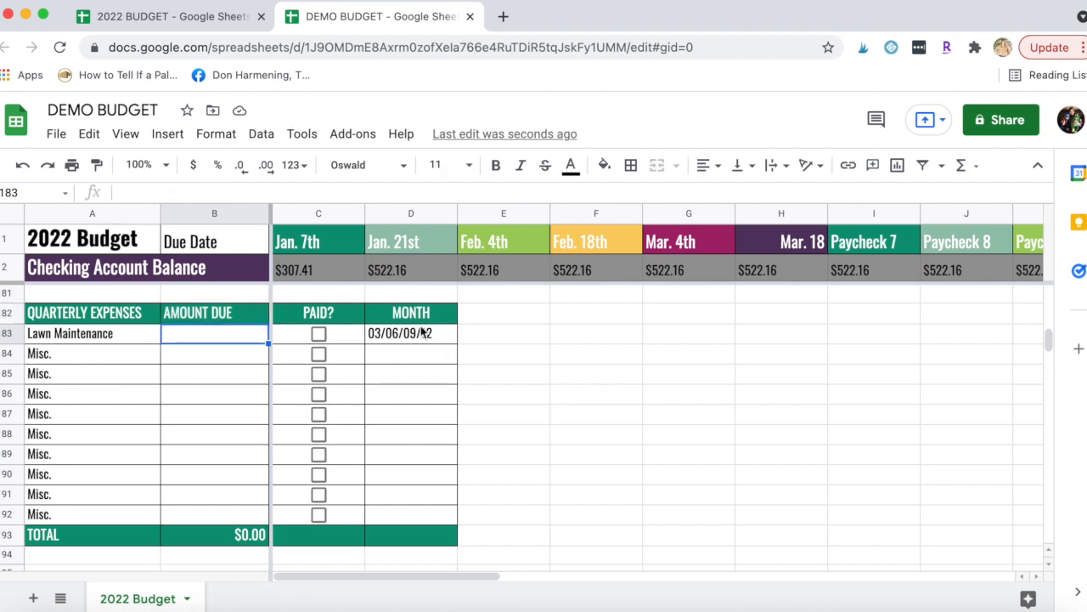
pyautogui.scroll(-2, 426, 476)
pyautogui.scroll(5, 425, 480)
pyautogui.scroll(10, 425, 482)
pyautogui.scroll(-6, 425, 481)
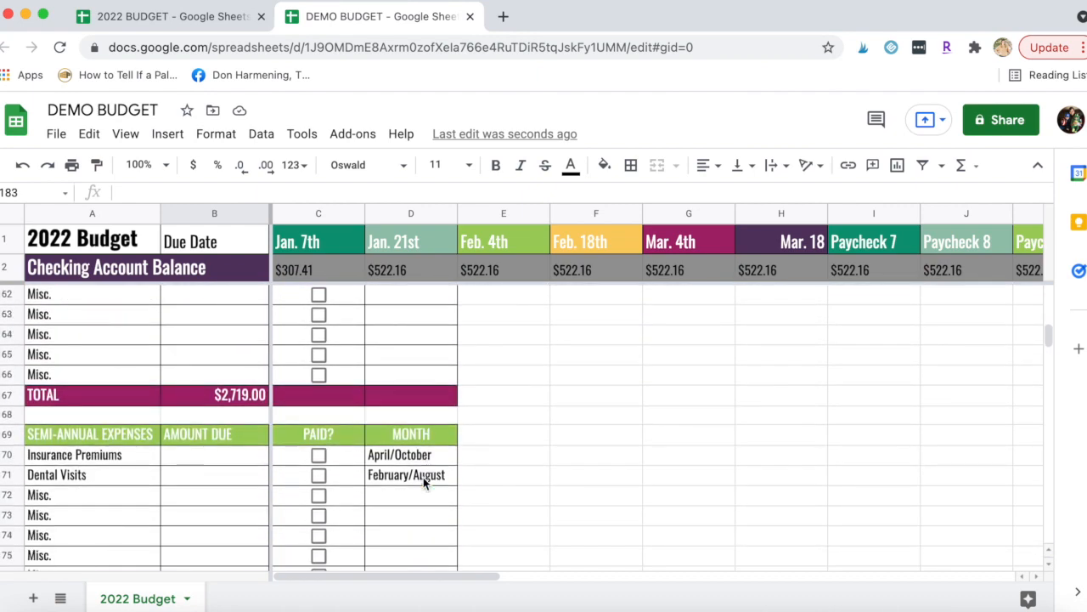
pyautogui.scroll(-3, 425, 482)
pyautogui.scroll(5, 425, 483)
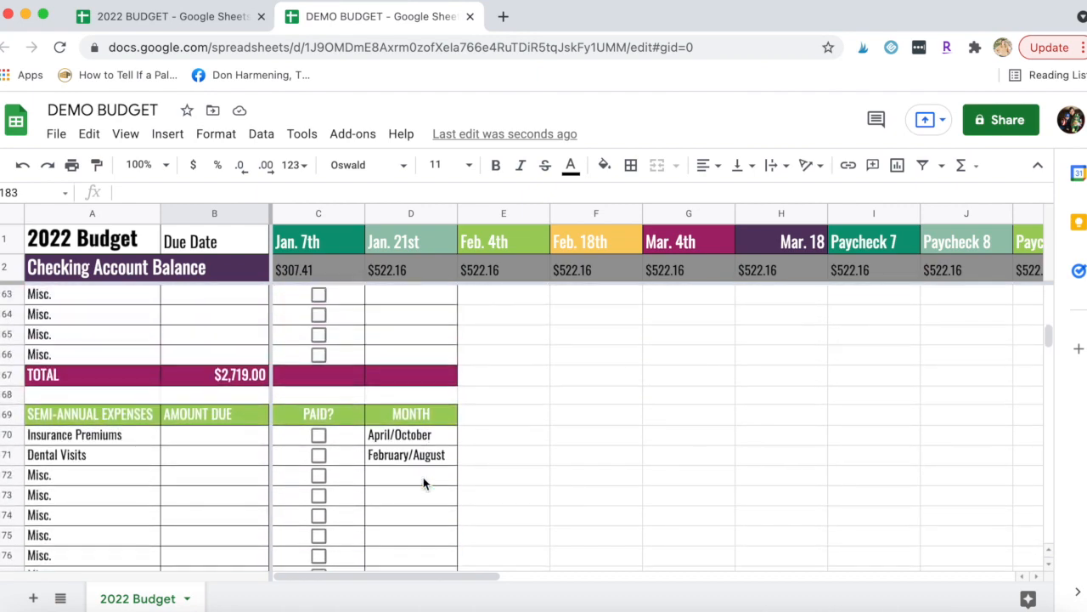
pyautogui.scroll(3, 423, 481)
pyautogui.scroll(9, 423, 481)
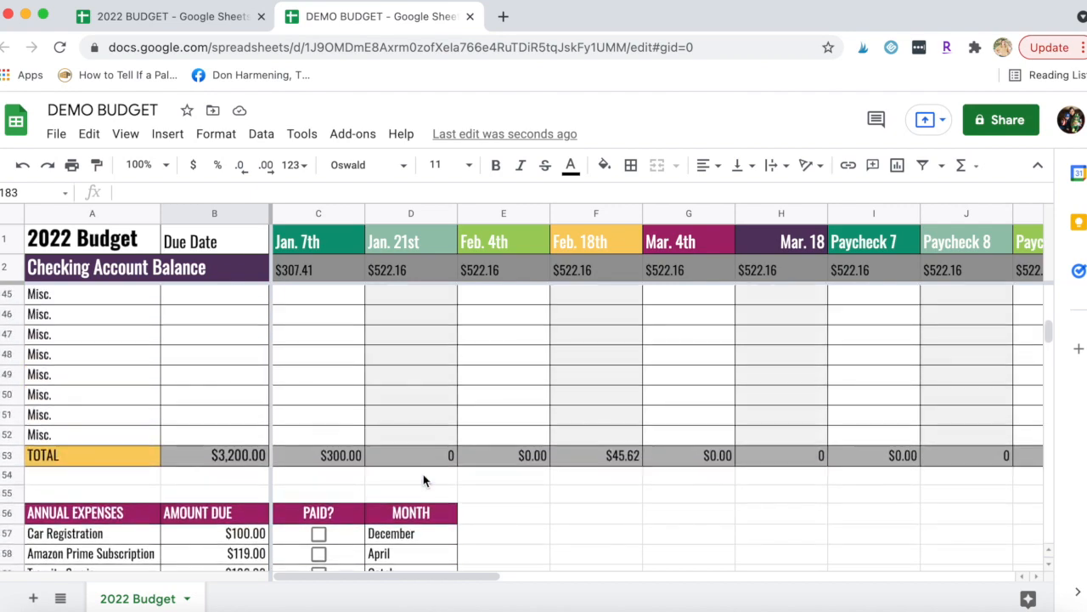
# Step: Check the Jan. 7th and Jan. 21st checking account balances and inspect the formula behind the Jan. 7th Left in Checking amount
pyautogui.scroll(15, 423, 474)
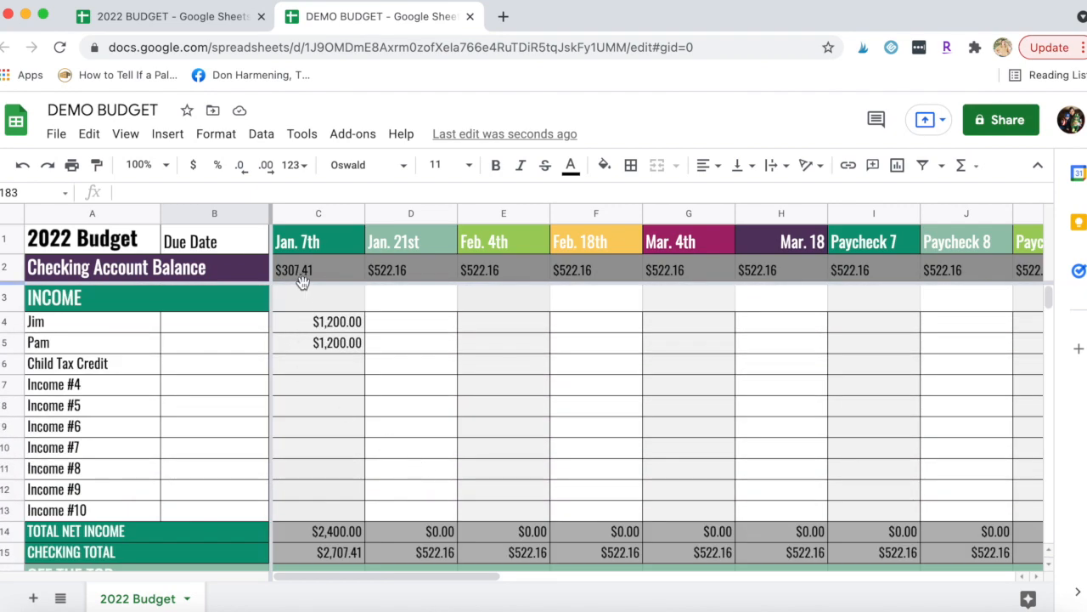
pyautogui.click(303, 272)
pyautogui.click(400, 270)
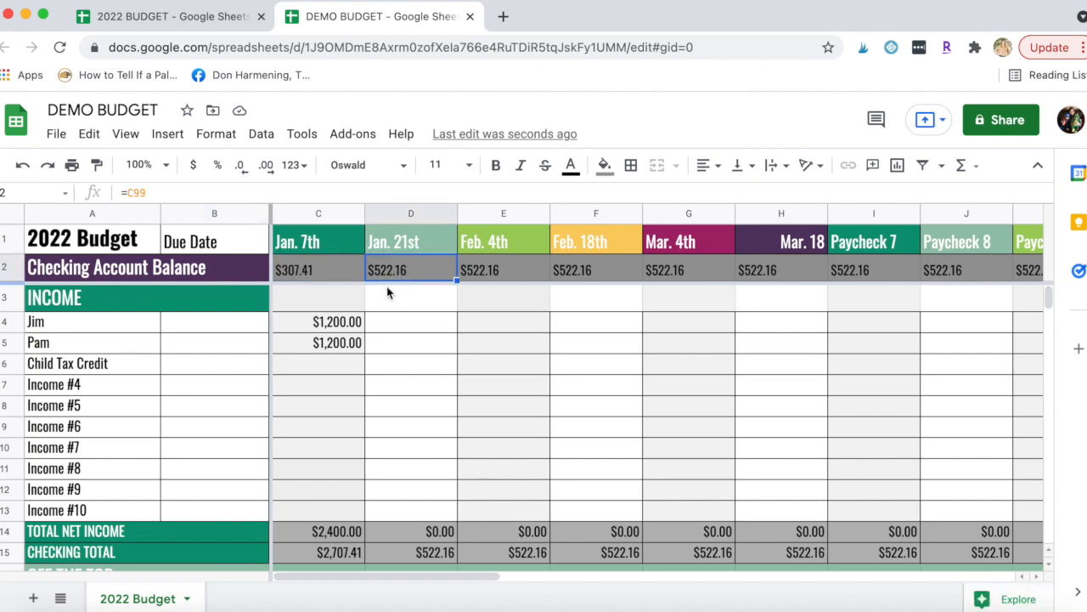
pyautogui.scroll(-15, 384, 278)
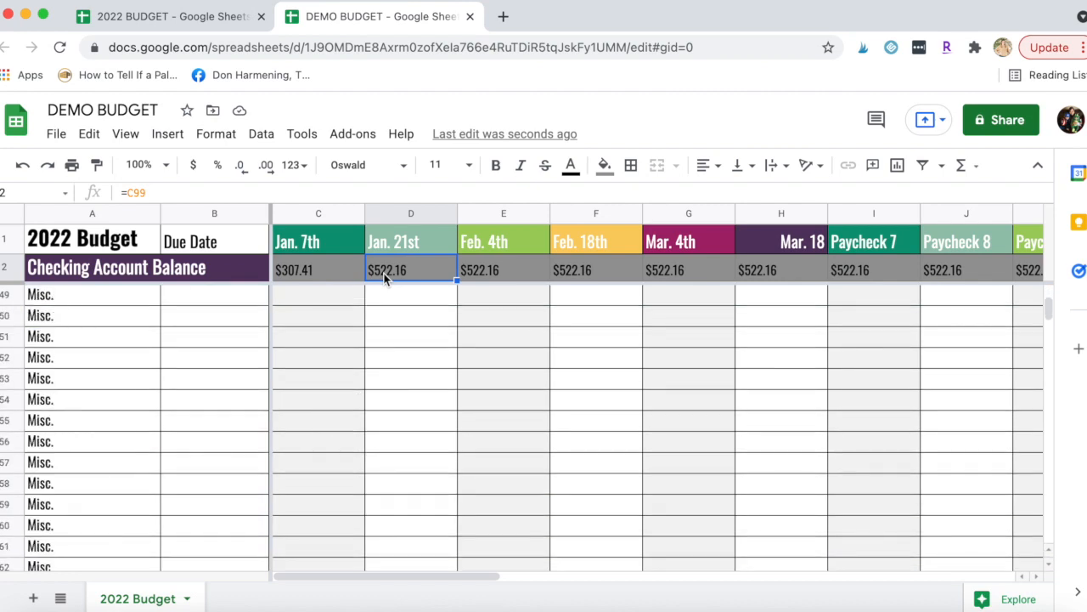
pyautogui.scroll(8, 384, 278)
pyautogui.scroll(6, 384, 278)
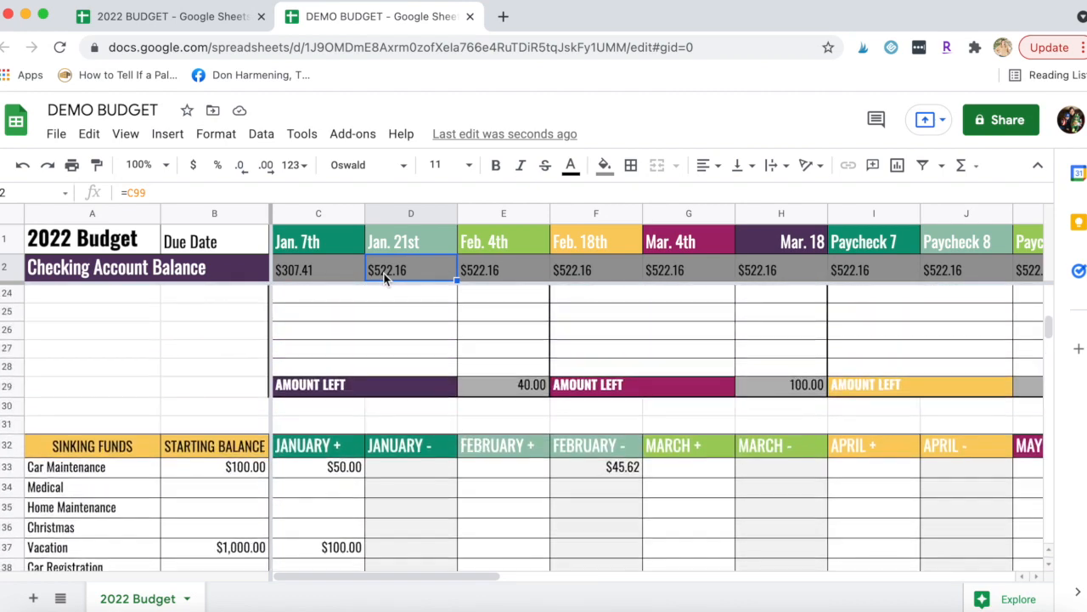
pyautogui.scroll(5, 384, 383)
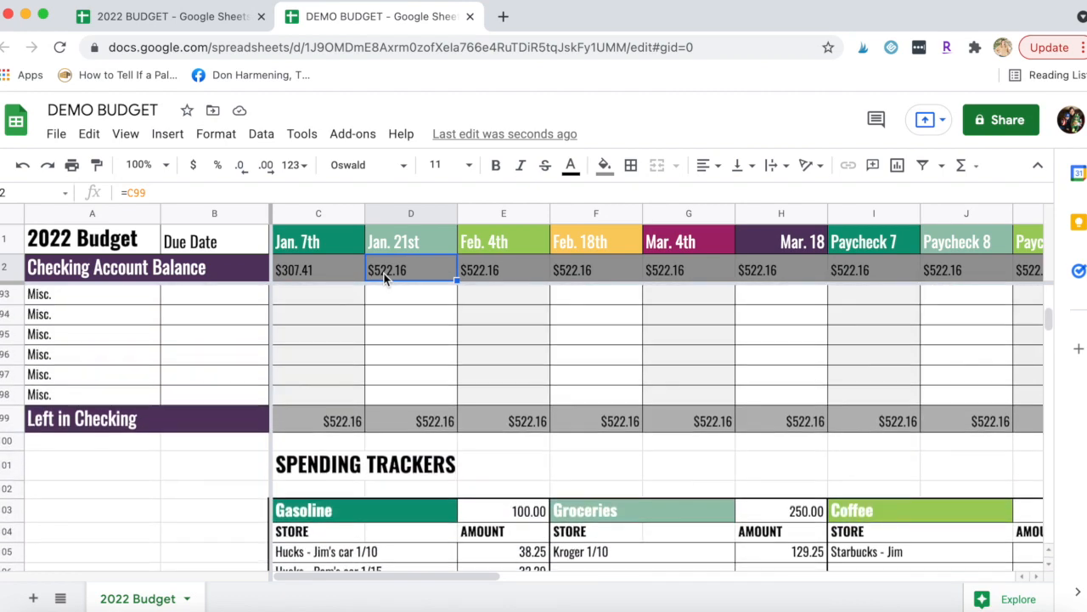
pyautogui.click(308, 435)
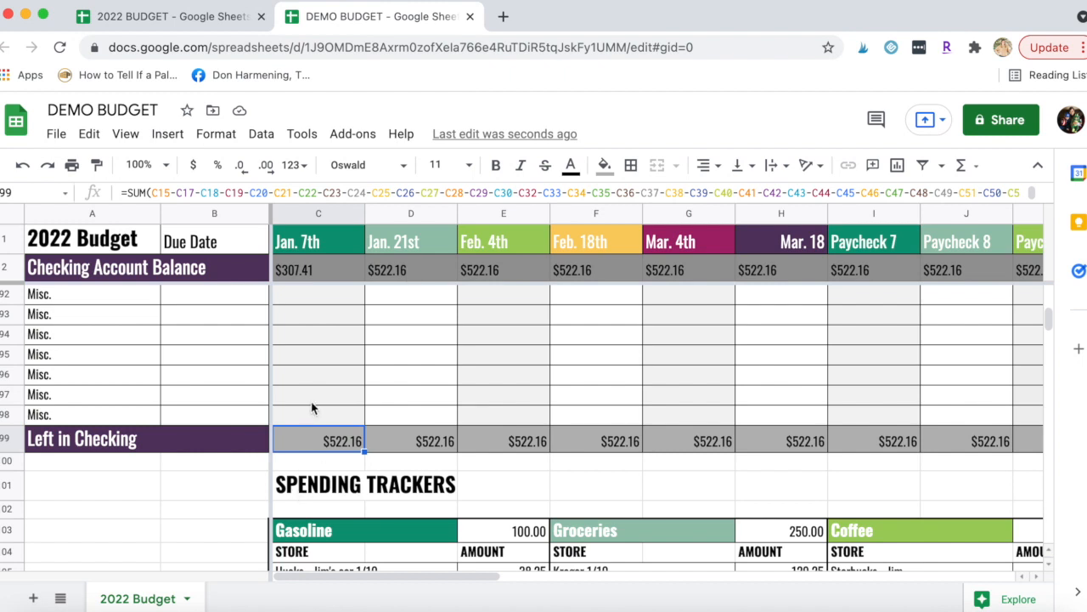
# Step: Set the Jan. 7th amount for the ROTH IRA due on the 15th to $300.00 in the Off the Top section
pyautogui.scroll(5, 312, 401)
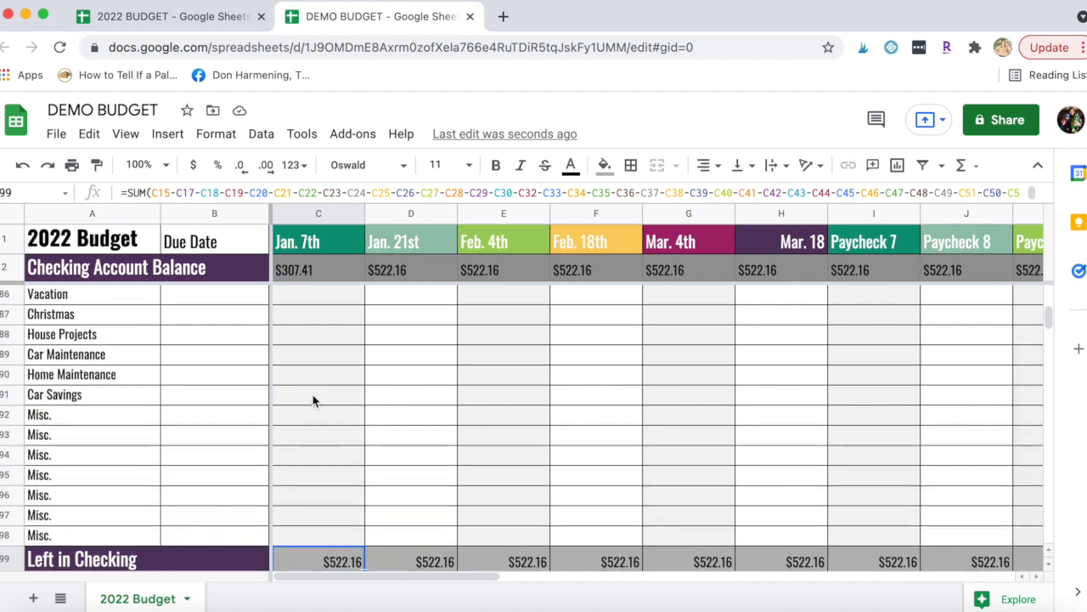
pyautogui.scroll(2, 313, 401)
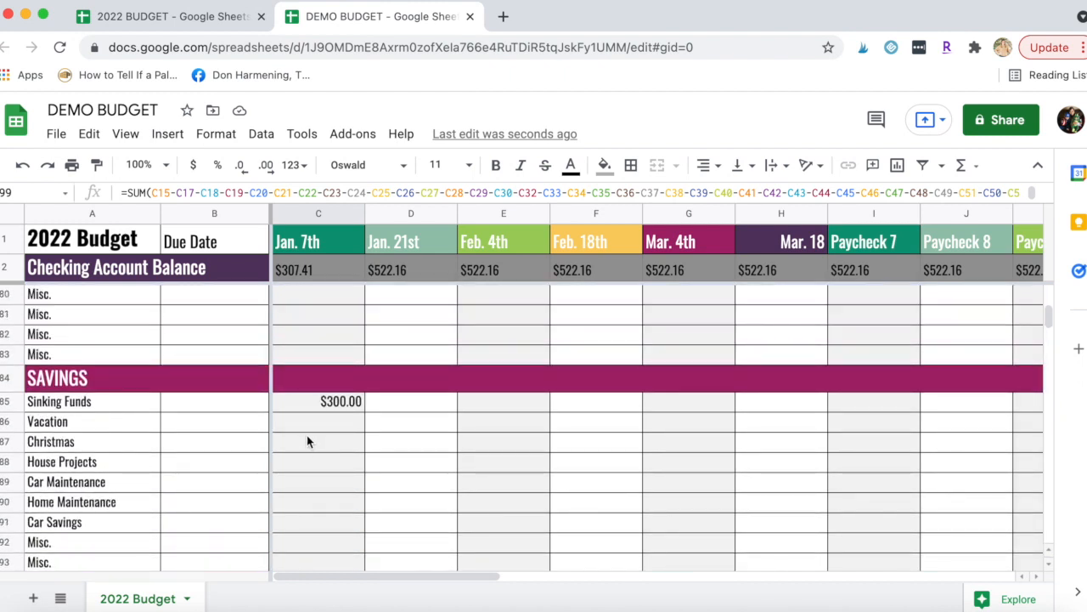
pyautogui.scroll(15, 306, 448)
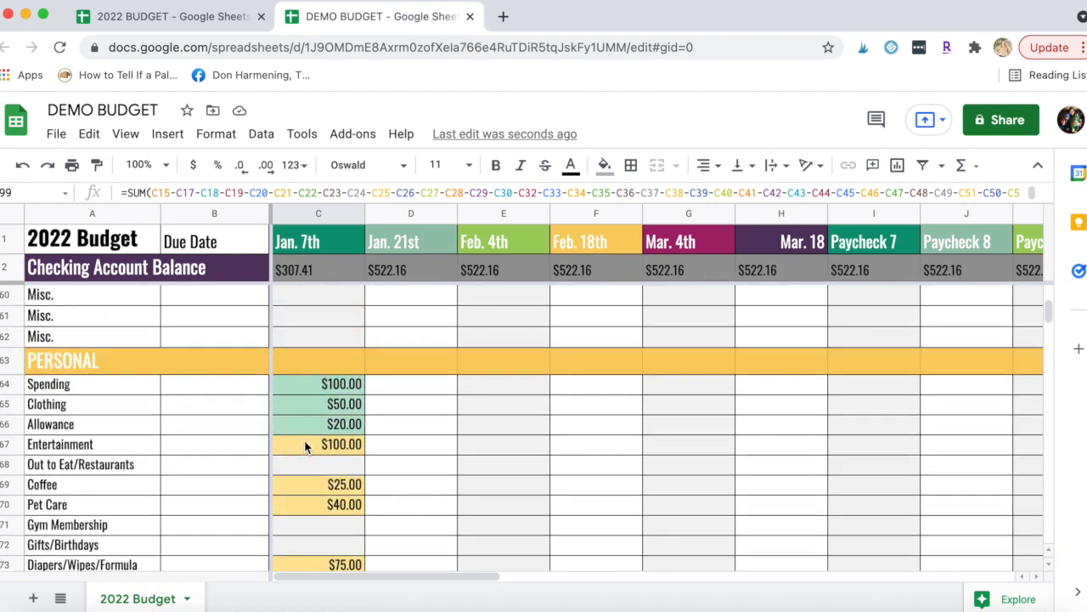
pyautogui.scroll(20, 306, 448)
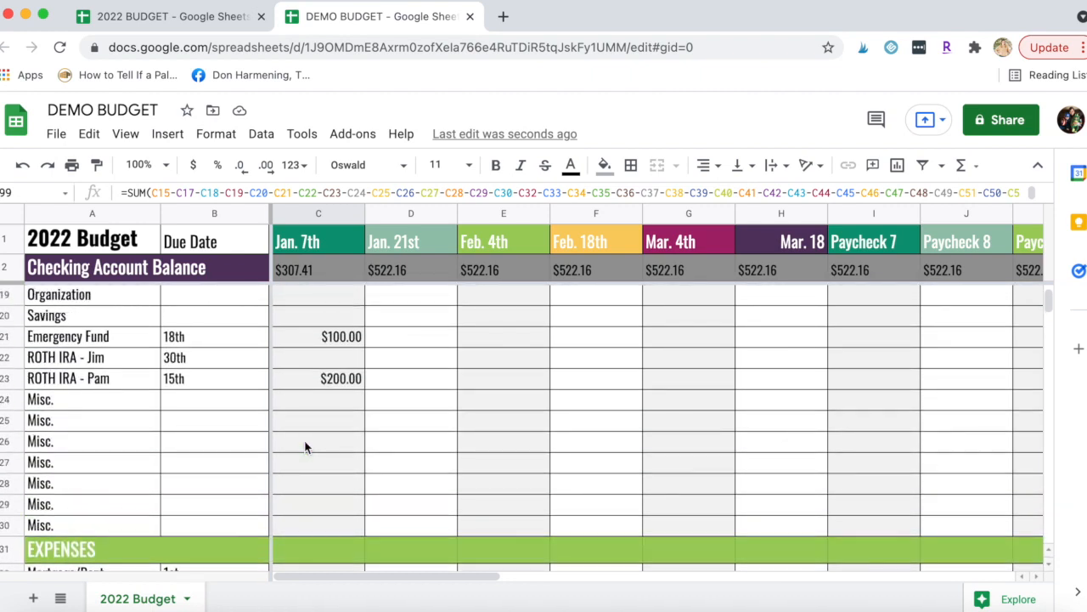
pyautogui.scroll(-2, 306, 447)
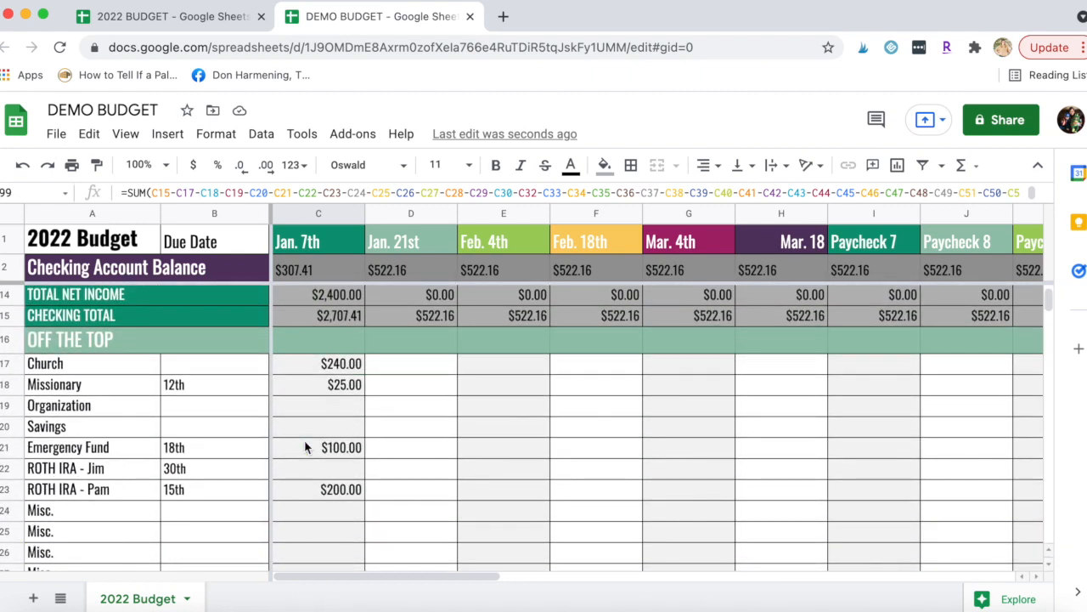
pyautogui.click(320, 491)
pyautogui.write('$30')
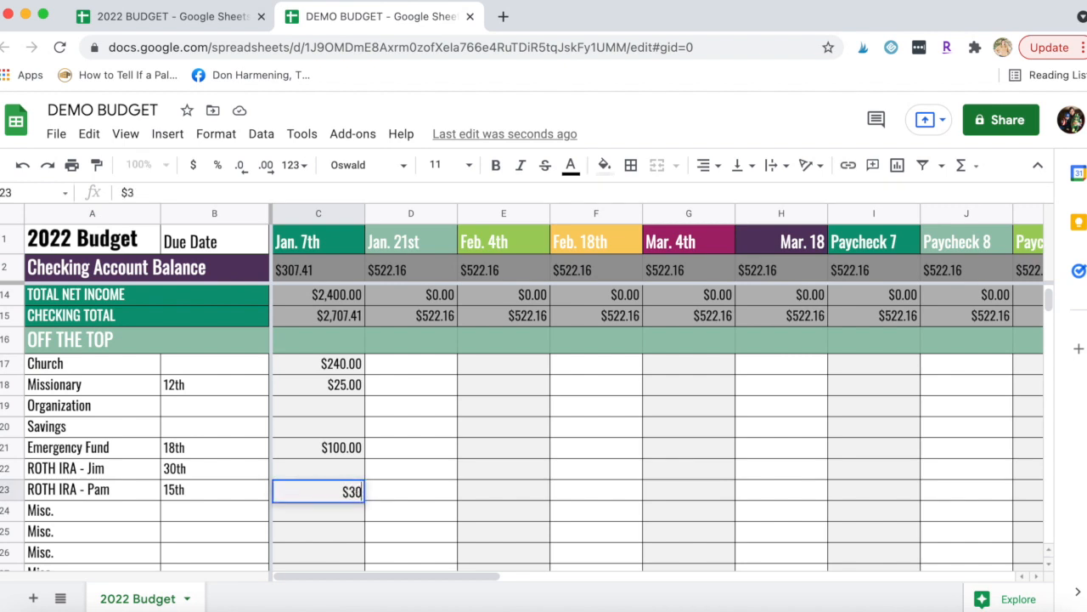
pyautogui.write('0.00')
pyautogui.click(327, 470)
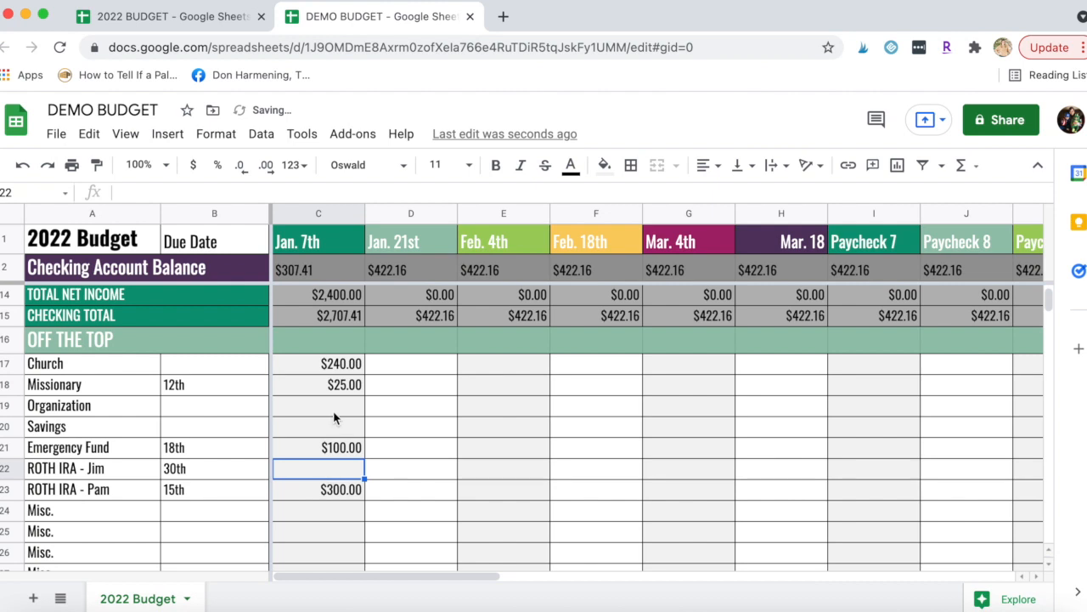
# Step: Set the Jan. 7th Emergency Fund amount to $200.00
pyautogui.click(322, 452)
pyautogui.write('$2')
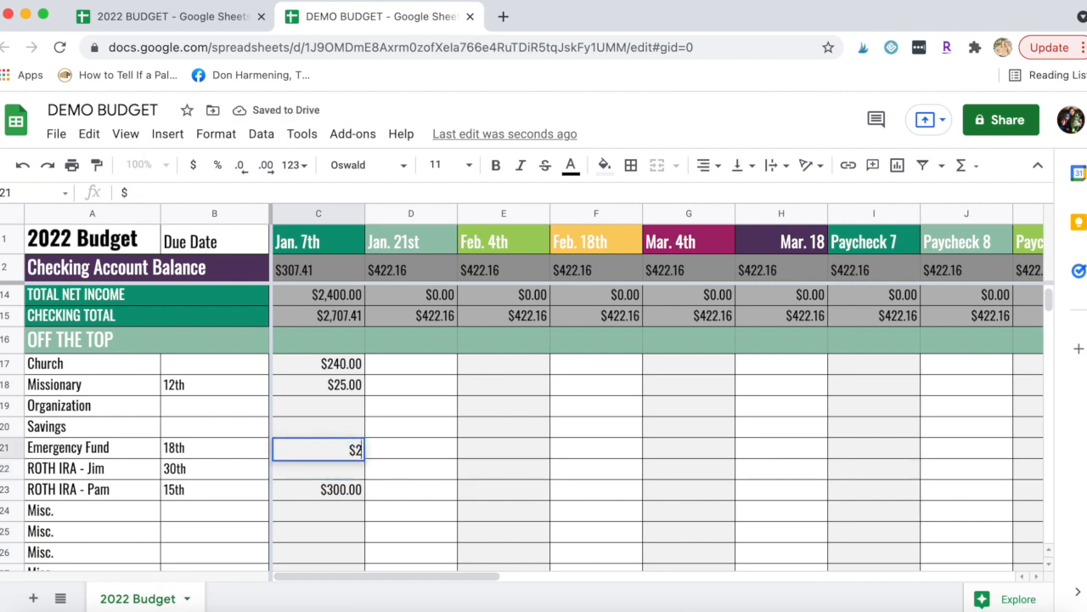
pyautogui.write('00.00')
pyautogui.press('Return')
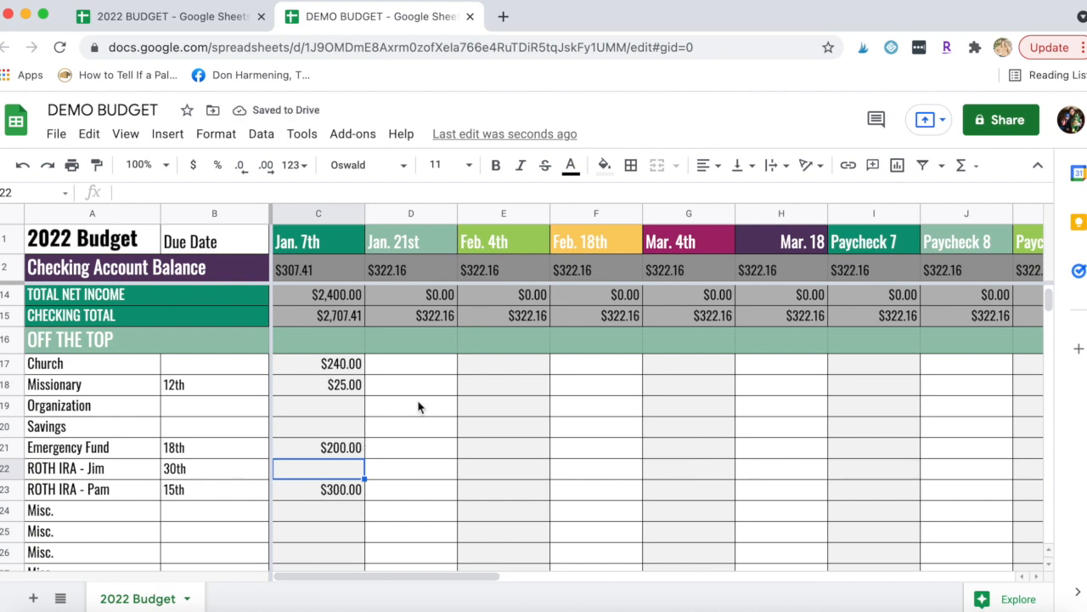
# Step: Check the Jan. 21st checking account balance and inspect the Amount Left formula in the Gasoline spending tracker
pyautogui.scroll(5, 405, 433)
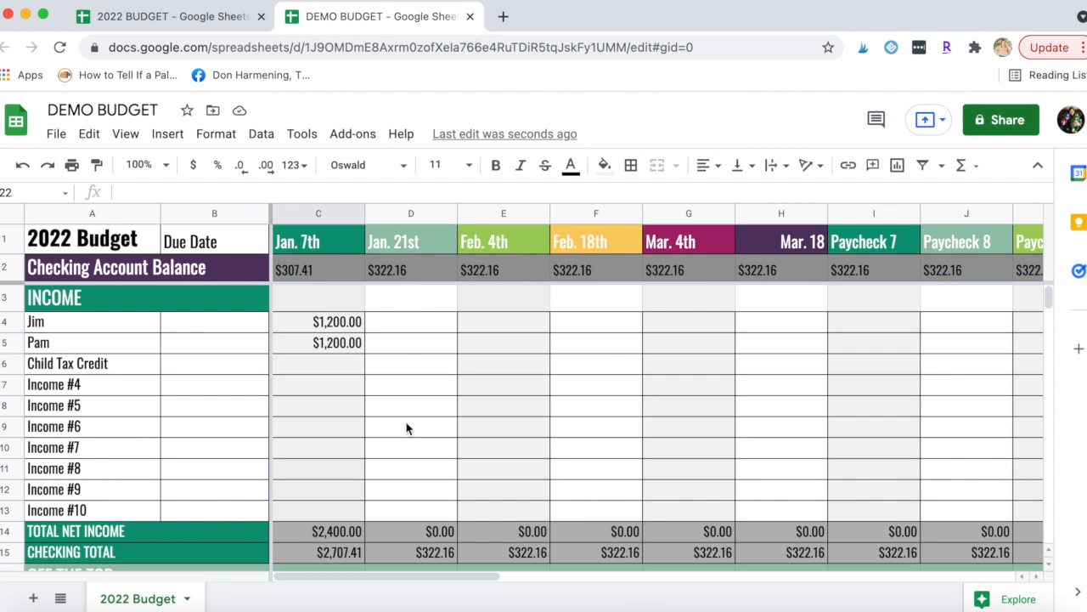
pyautogui.click(395, 275)
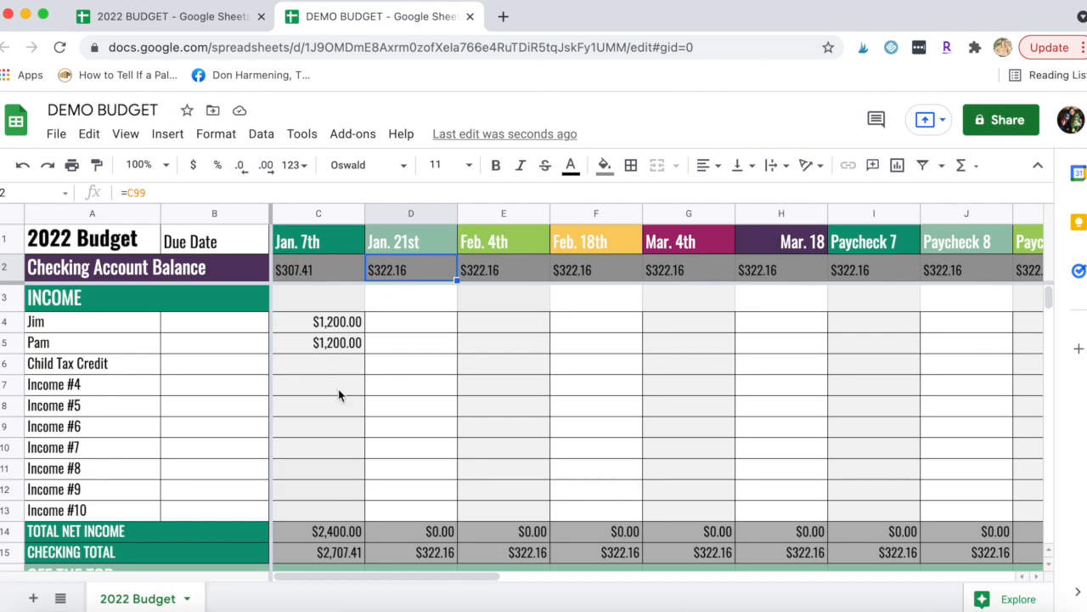
pyautogui.scroll(-20, 322, 454)
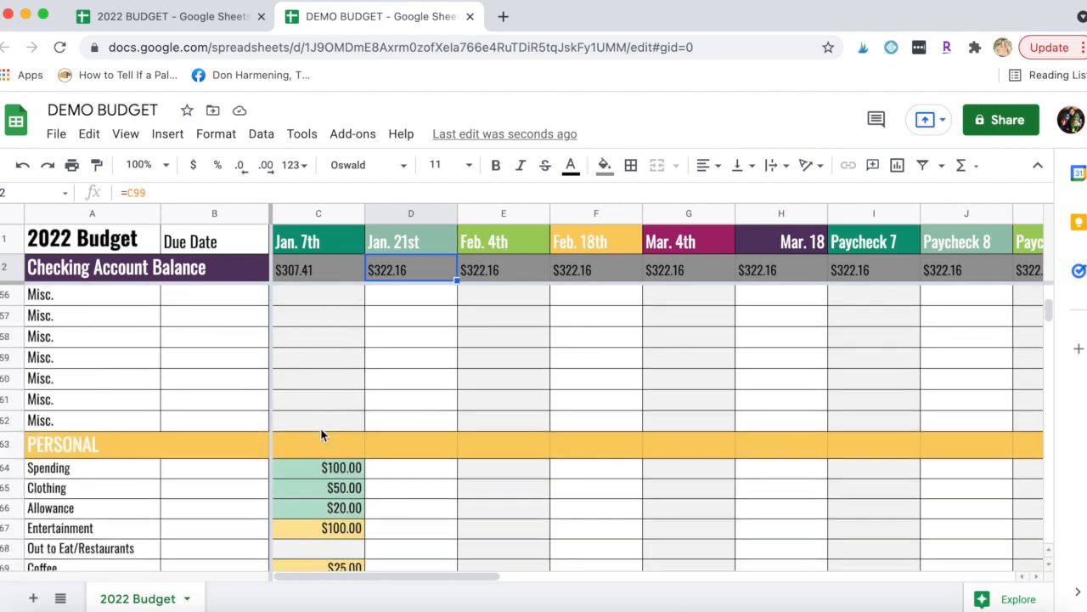
pyautogui.scroll(-10, 321, 429)
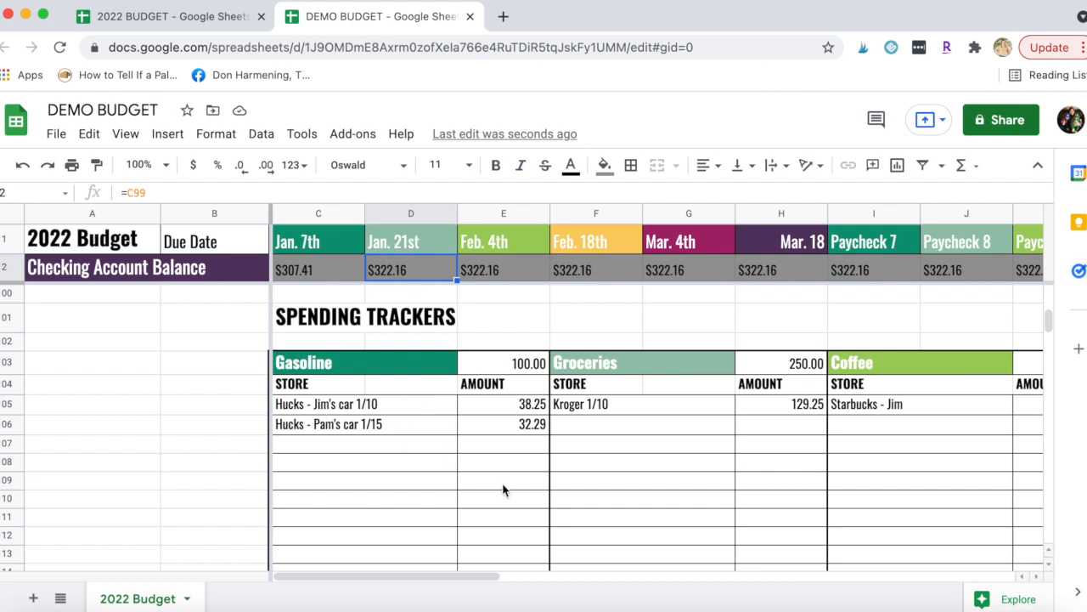
pyautogui.scroll(-1, 463, 551)
pyautogui.scroll(1, 460, 548)
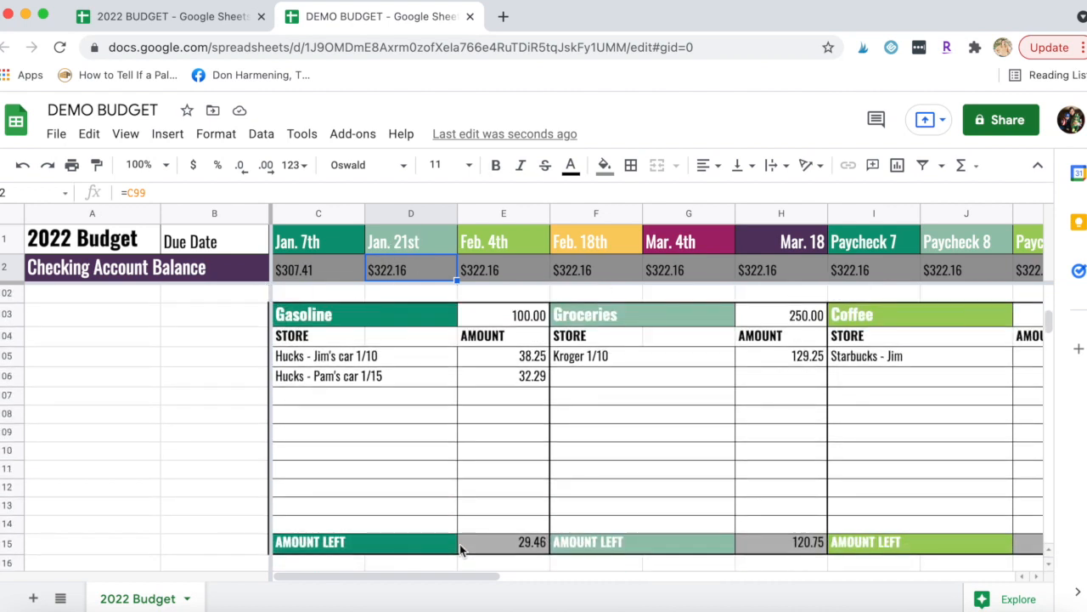
pyautogui.click(531, 546)
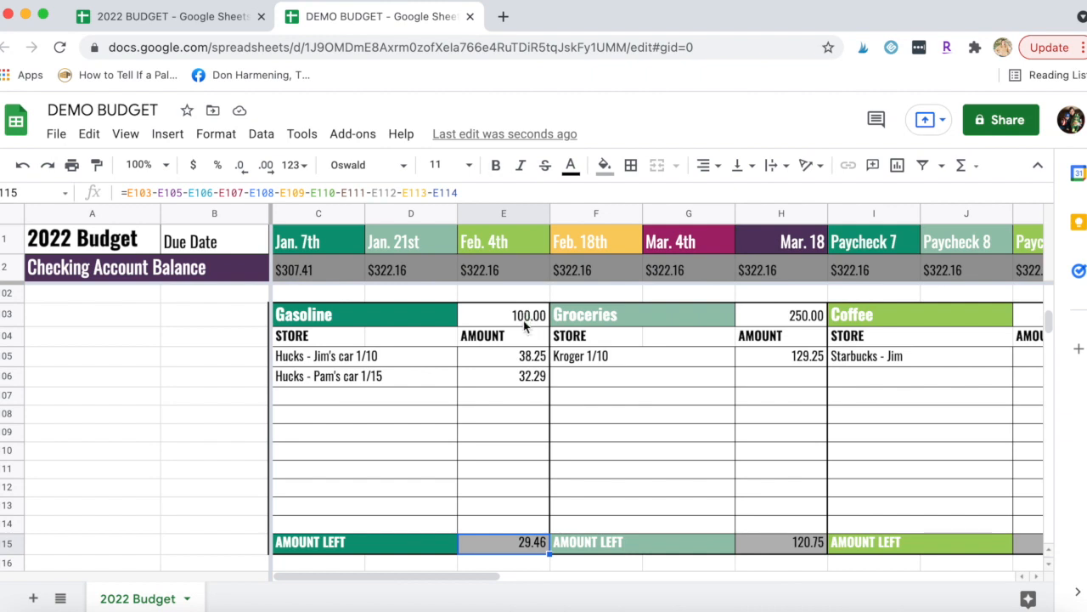
# Step: Add a third Gasoline tracker entry at Hucks for the same car as the 1/10 entry, dated 1/19, with amount 34.89
pyautogui.click(346, 397)
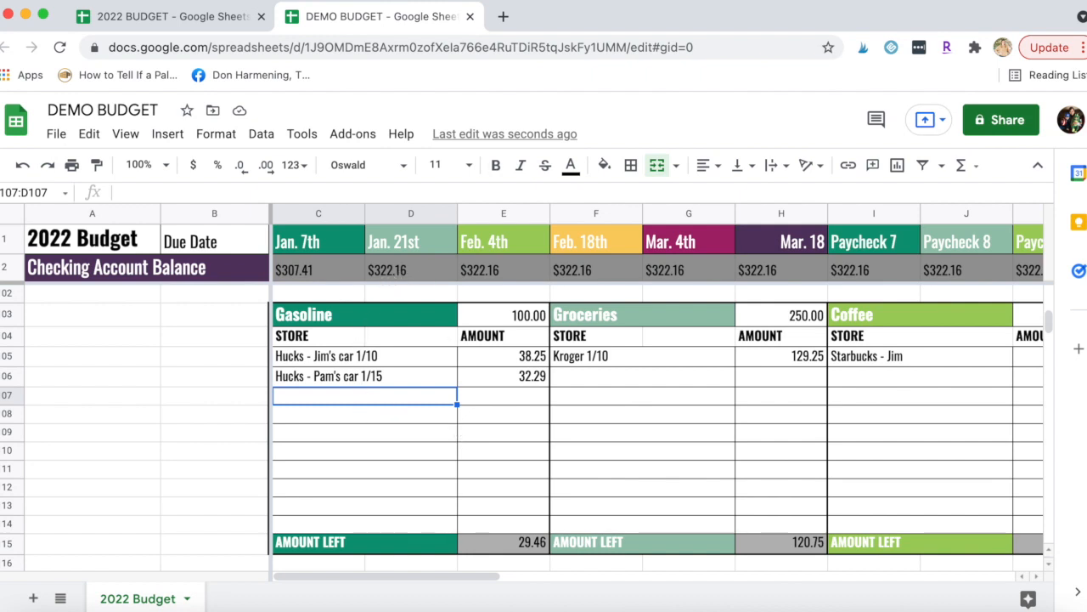
pyautogui.write('Hucks -')
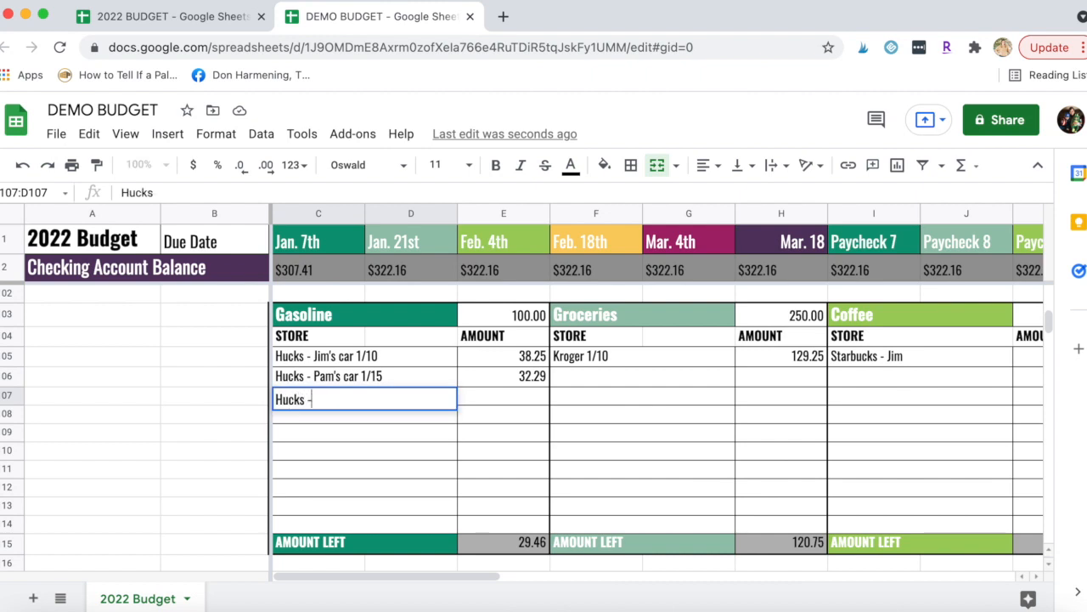
pyautogui.write(" Jim's ")
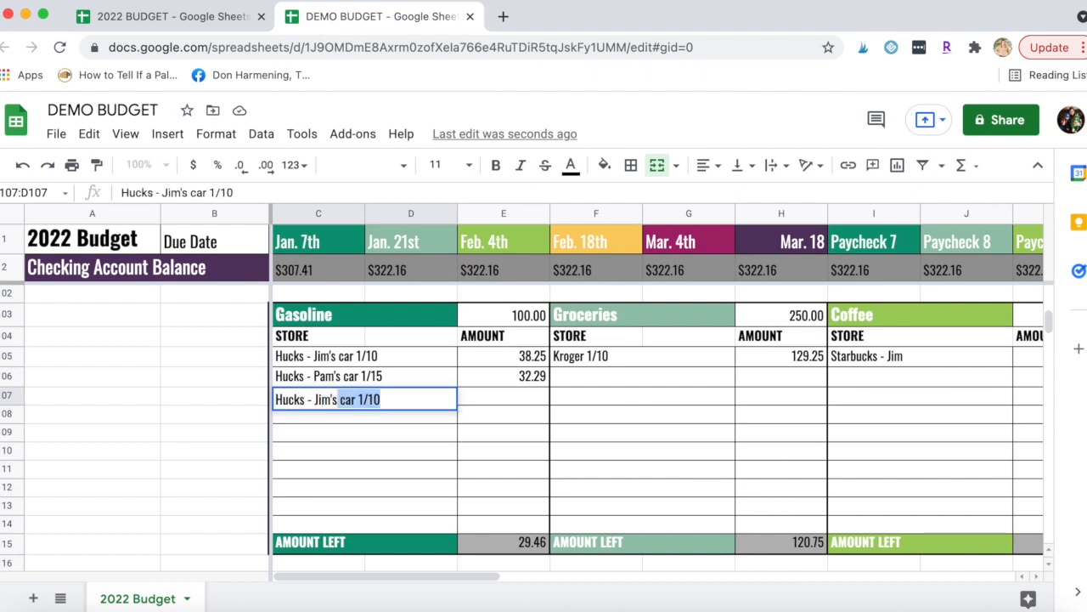
pyautogui.write('car 1/')
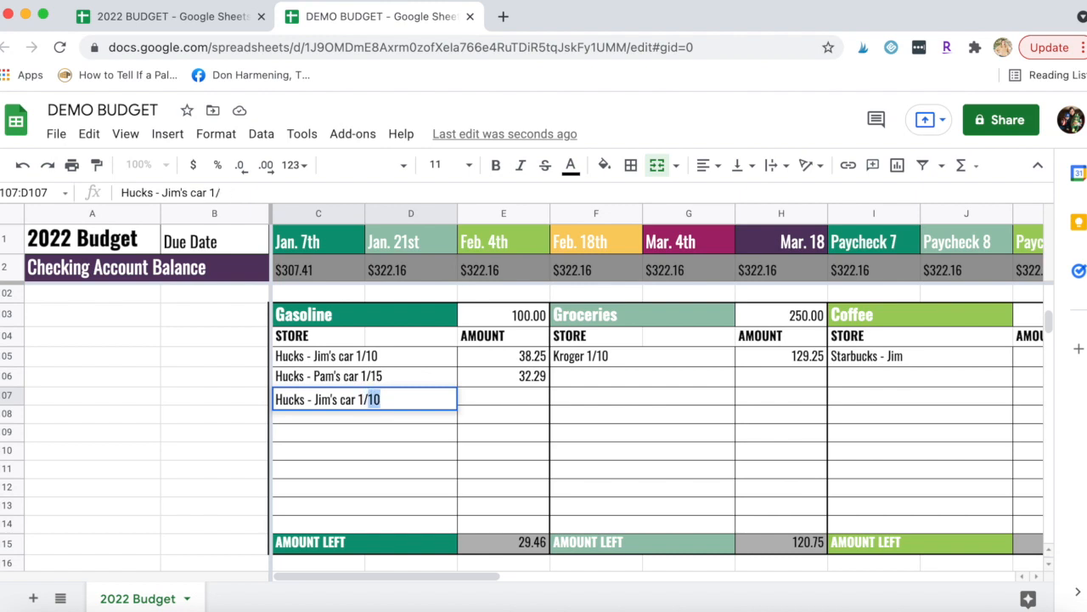
pyautogui.write('19')
pyautogui.press('Tab')
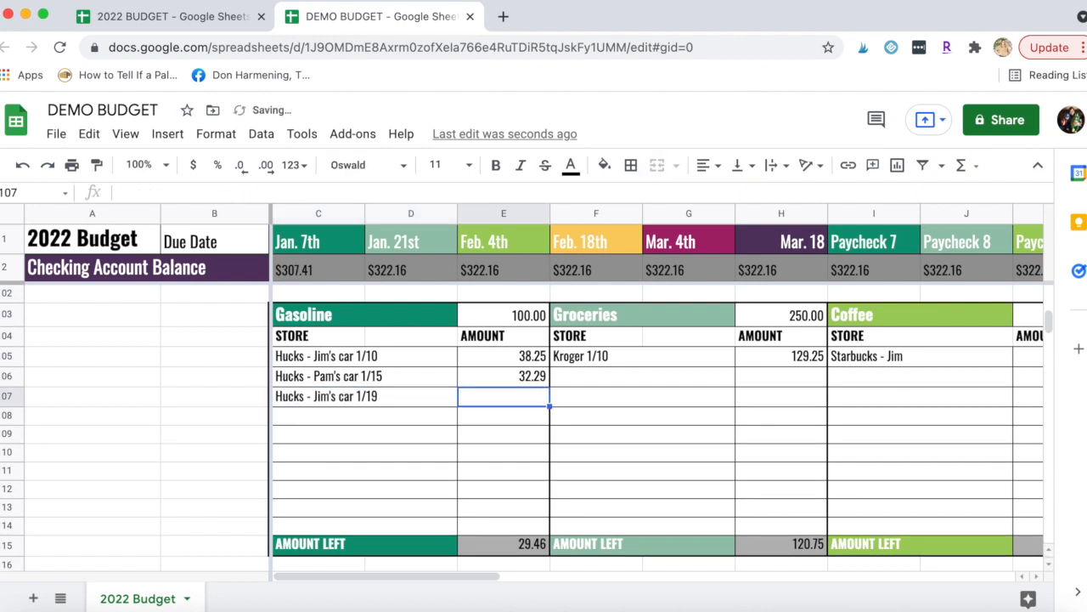
pyautogui.write('34.89')
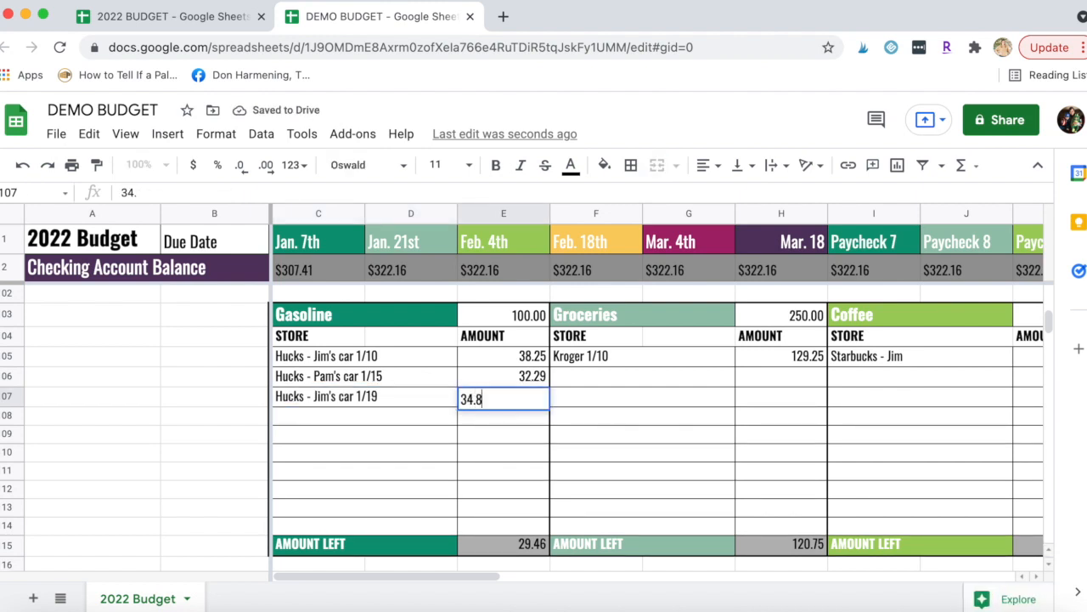
pyautogui.press('Return')
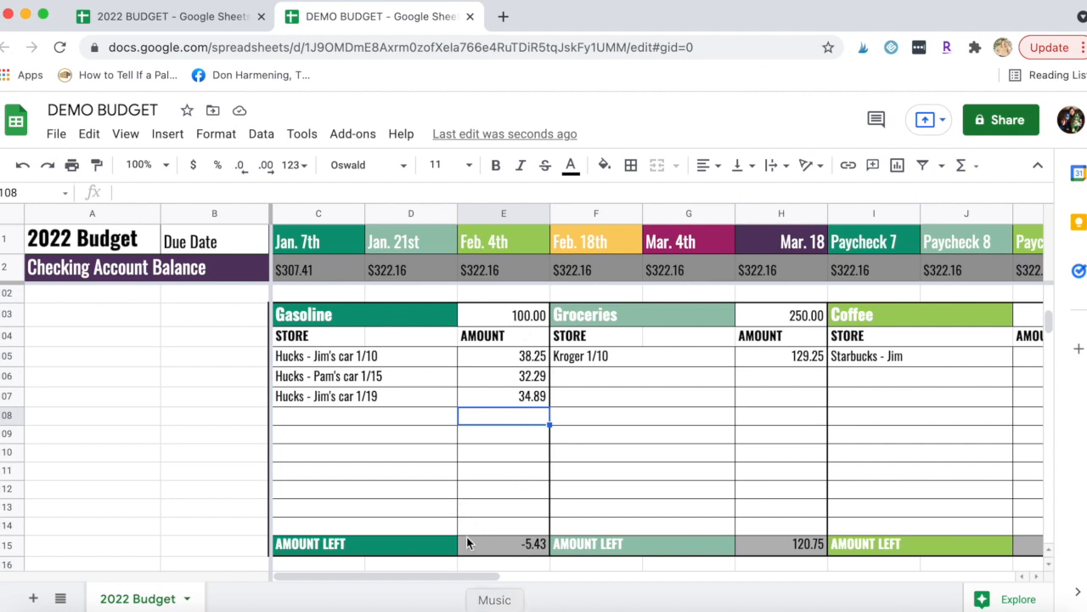
# Step: Set the Jan. 7th Gasoline amount to $105.43 in the Expenses section
pyautogui.scroll(-20, 459, 475)
pyautogui.scroll(8, 446, 399)
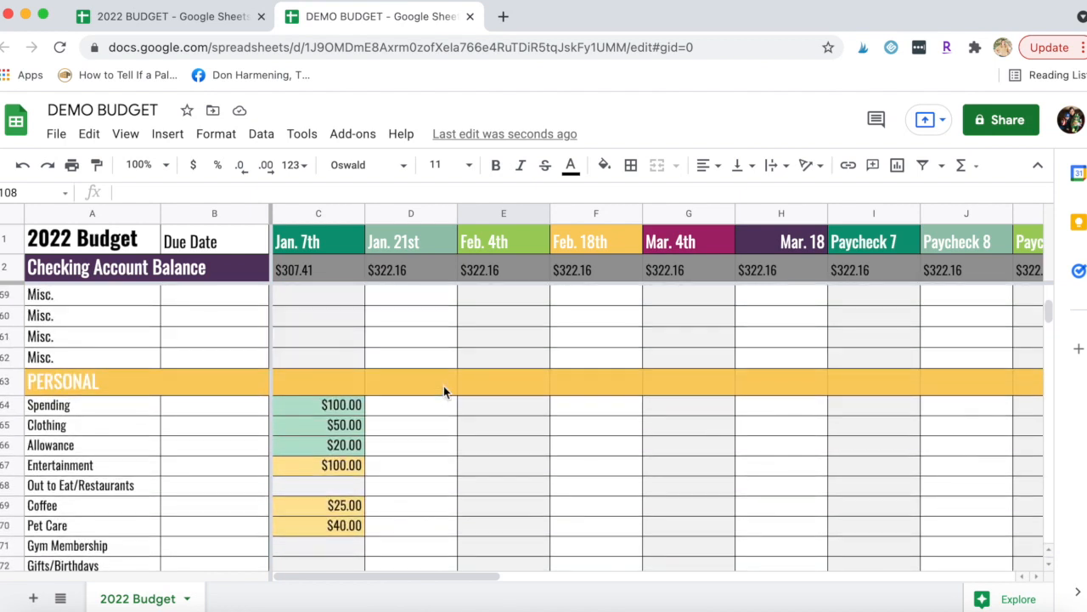
pyautogui.scroll(6, 443, 385)
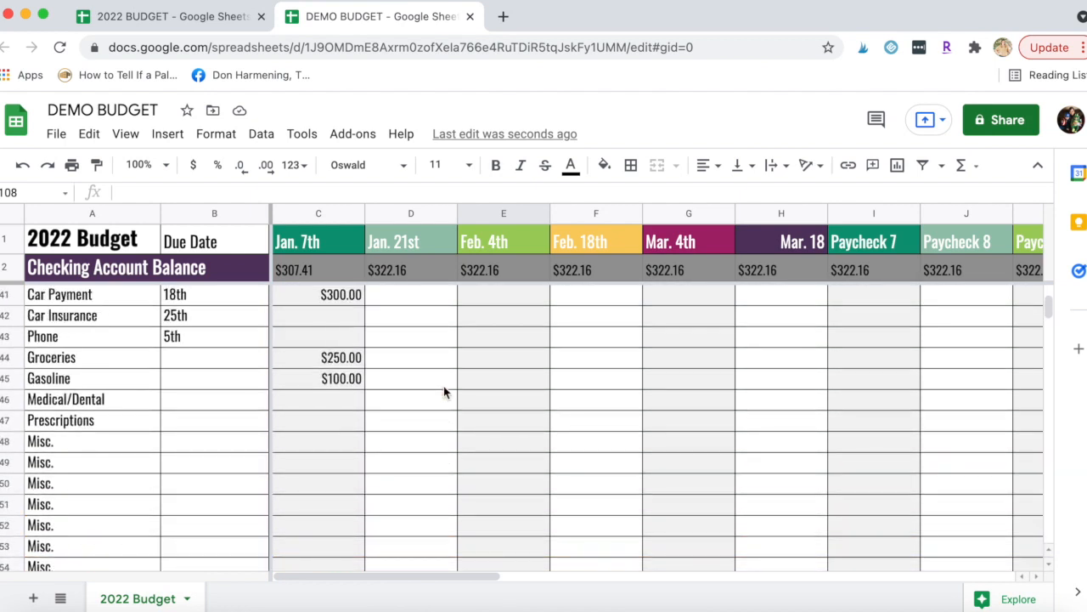
pyautogui.click(345, 378)
pyautogui.write('$10')
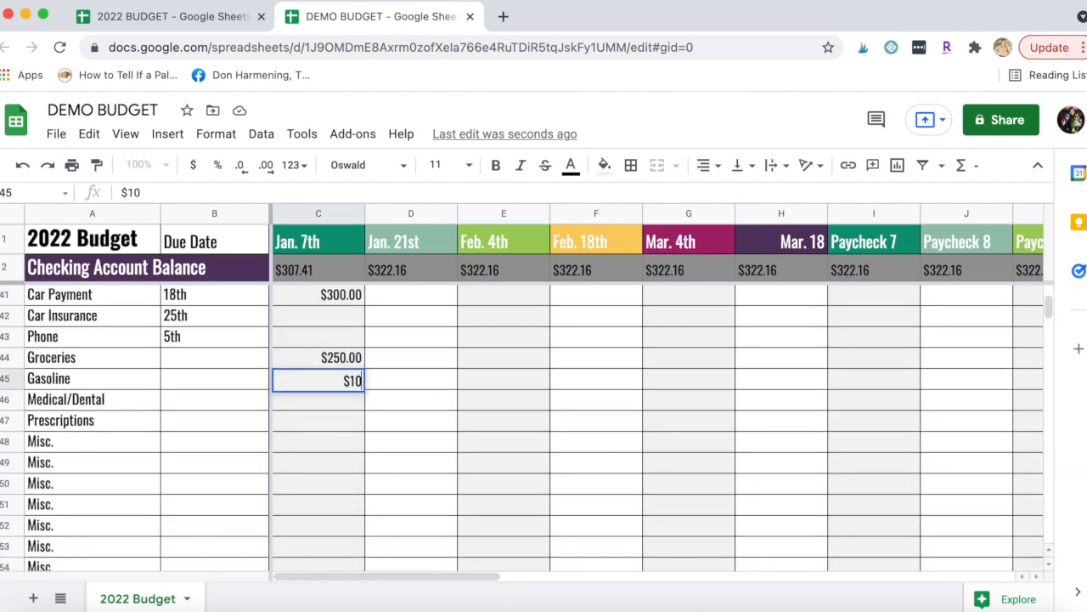
pyautogui.write('5.43')
pyautogui.press('Return')
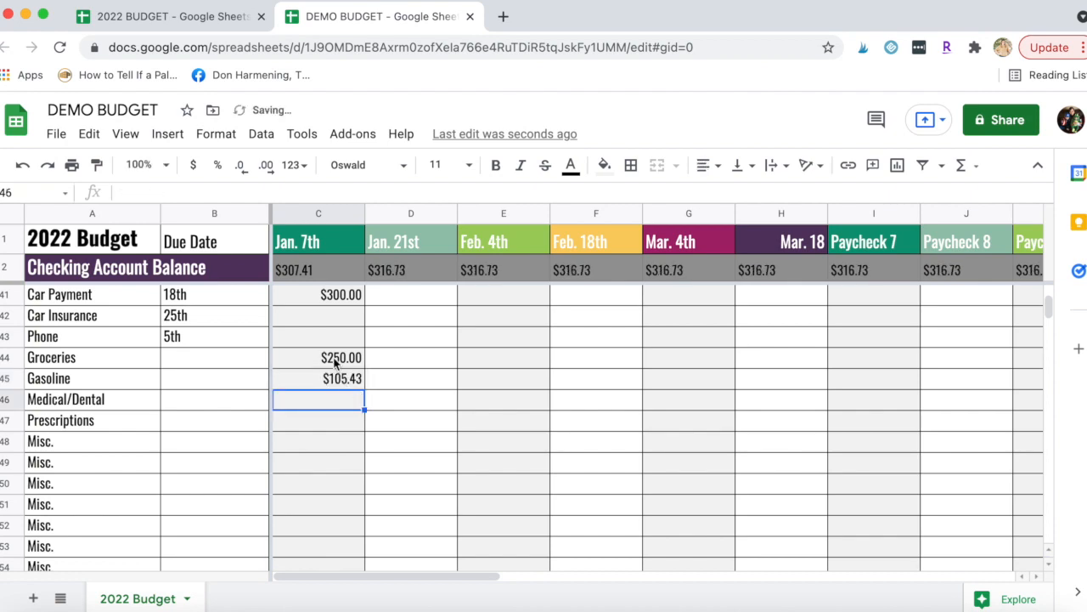
# Step: Add a second Groceries tracker entry, Kroger 1/17, with amount 124.29
pyautogui.click(340, 358)
pyautogui.scroll(-18, 424, 438)
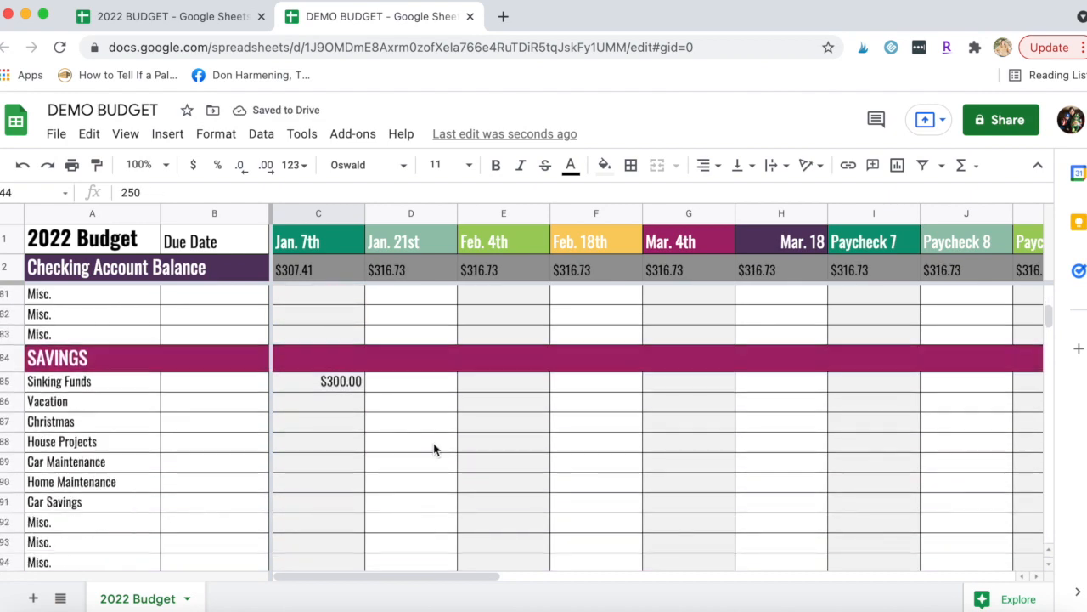
pyautogui.scroll(-3, 435, 448)
pyautogui.click(626, 338)
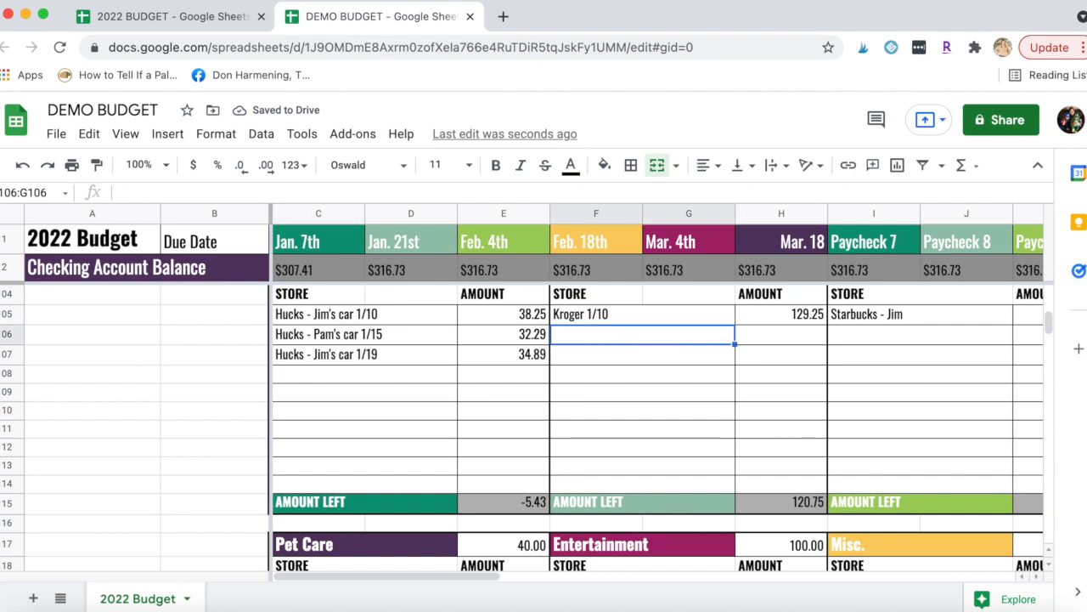
pyautogui.write('Kroger 1/17')
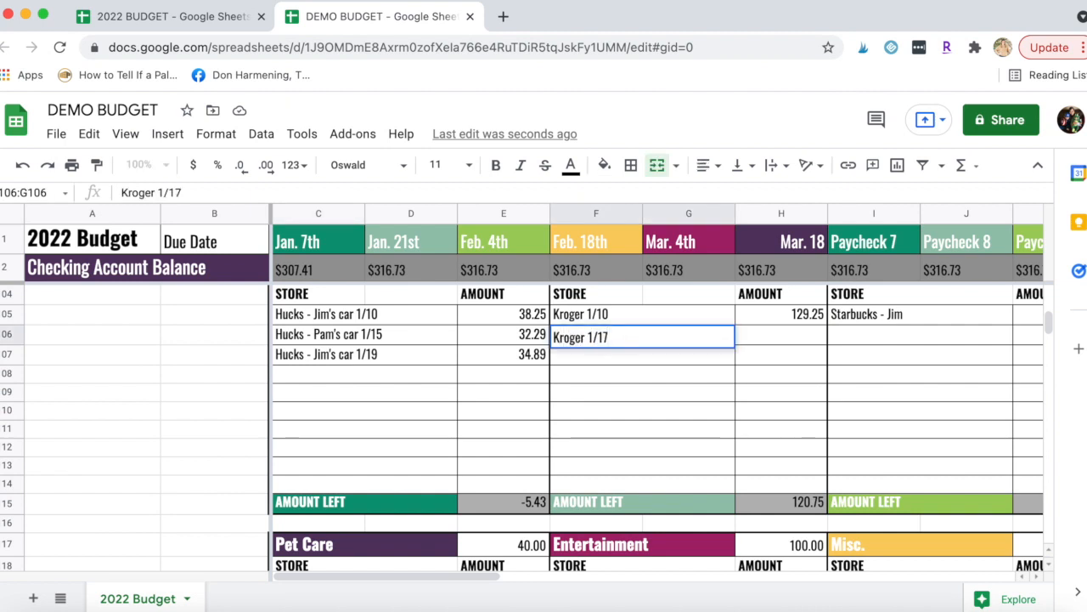
pyautogui.press('Tab')
pyautogui.write('1')
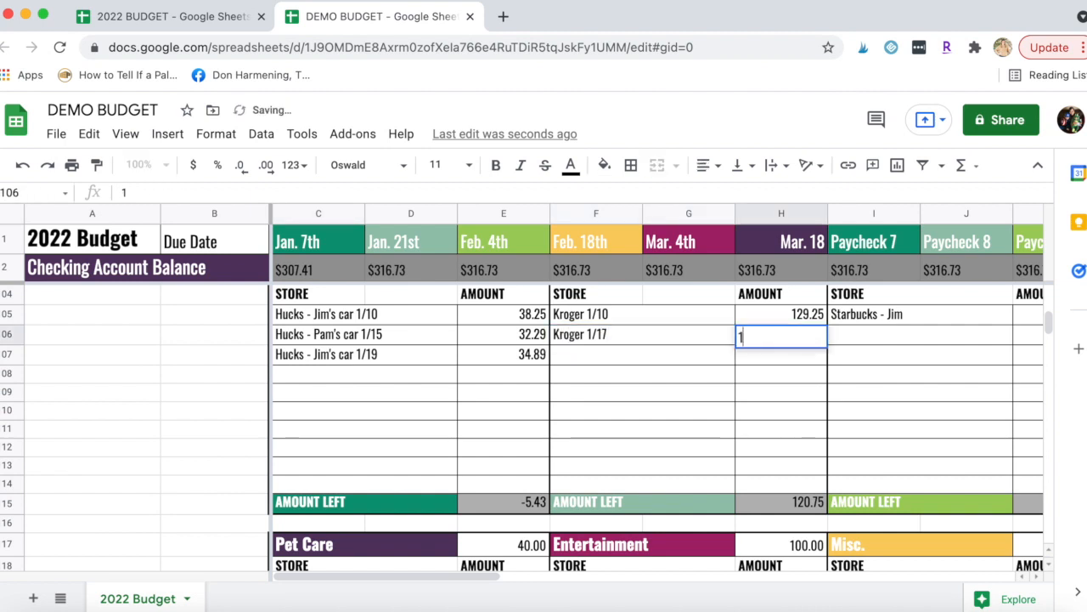
pyautogui.write('24')
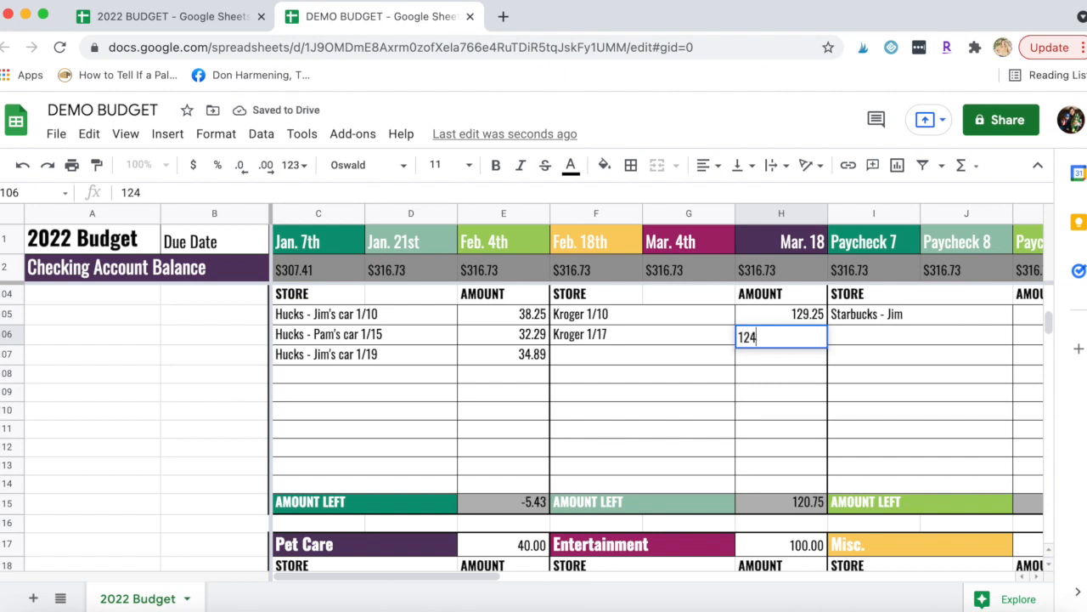
pyautogui.write('.29')
pyautogui.press('Return')
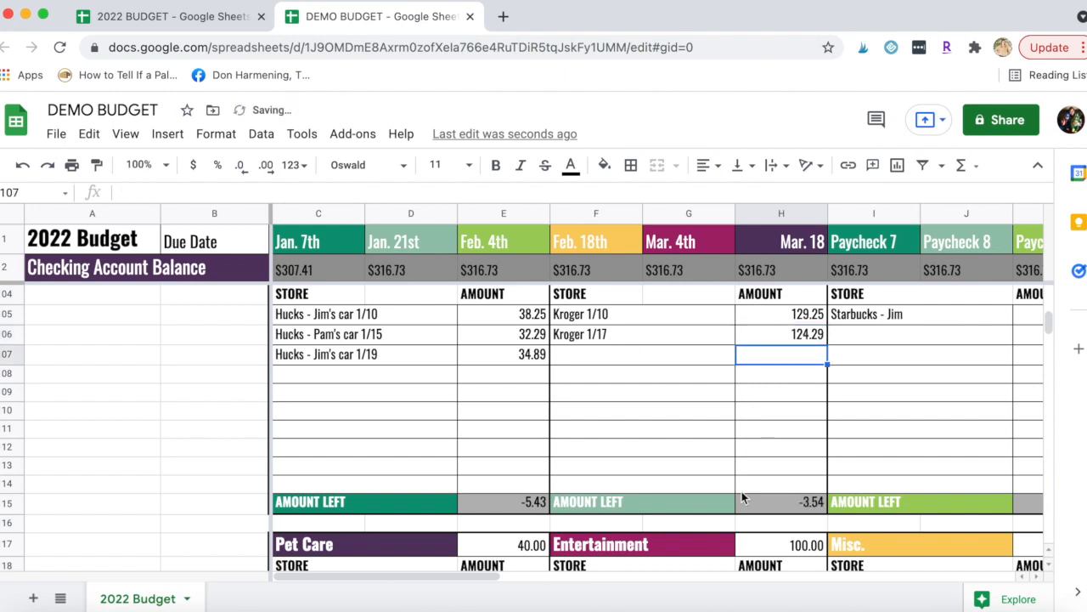
# Step: Check the Groceries tracker's Amount Left formula and set the Jan. 7th Groceries amount to $253.54
pyautogui.click(788, 508)
pyautogui.scroll(1, 777, 427)
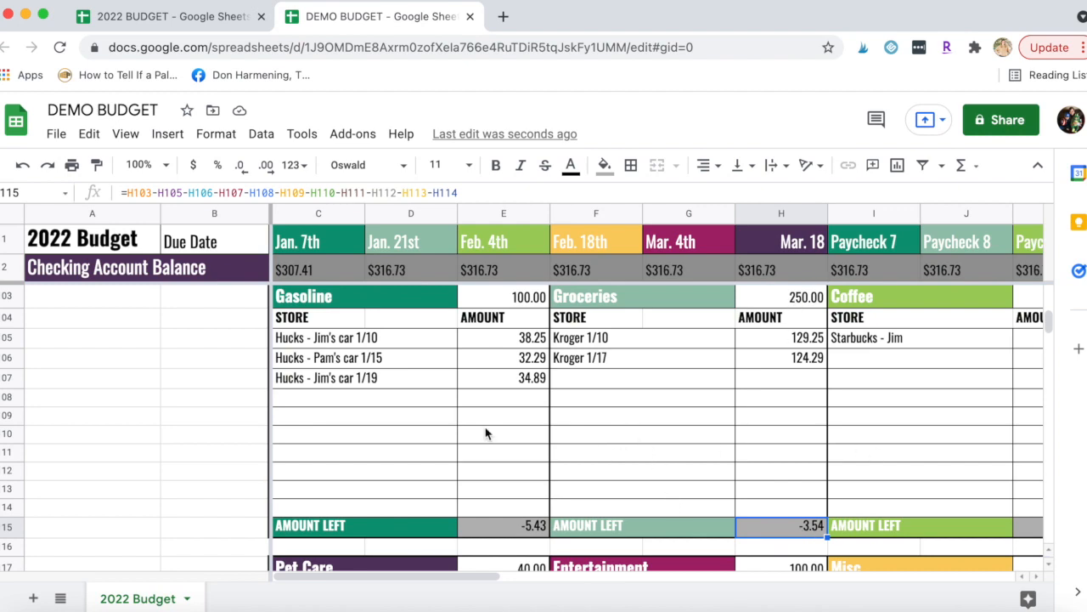
pyautogui.scroll(-12, 485, 433)
pyautogui.scroll(2, 485, 433)
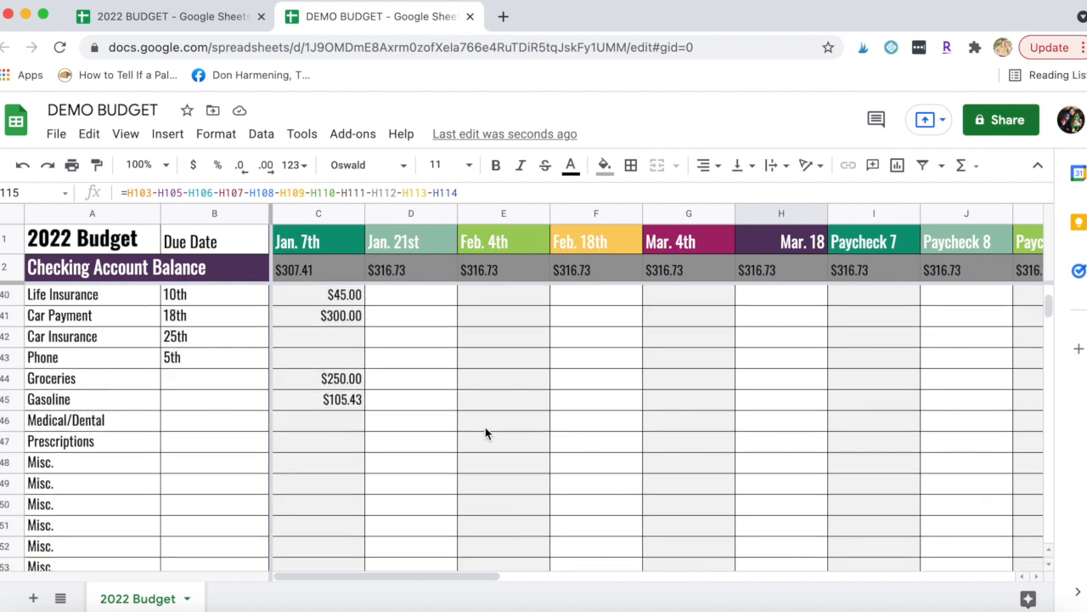
pyautogui.click(311, 384)
pyautogui.write('$253.54')
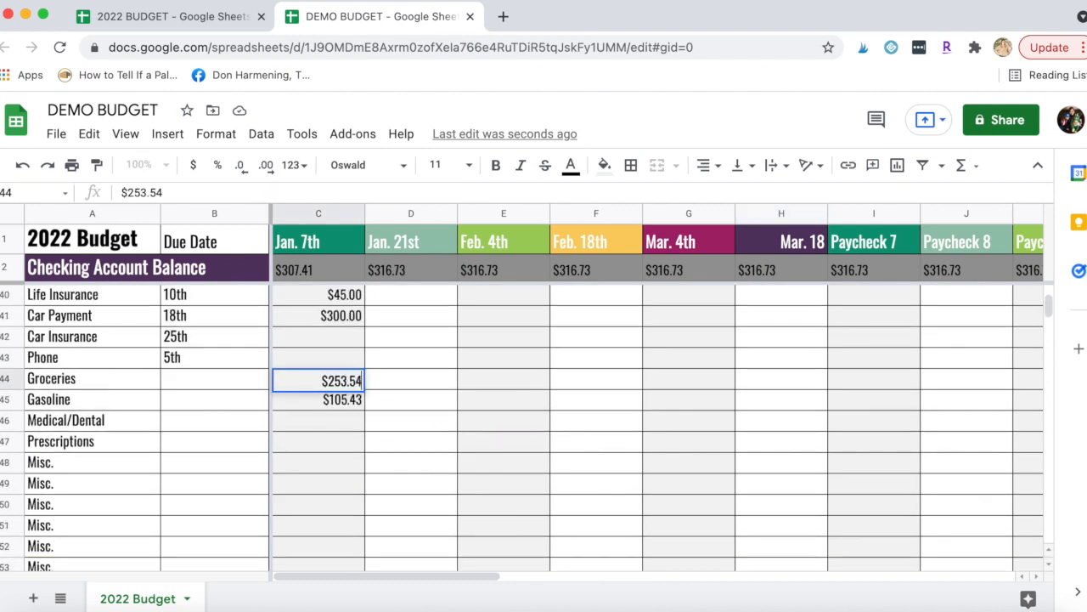
pyautogui.press('Return')
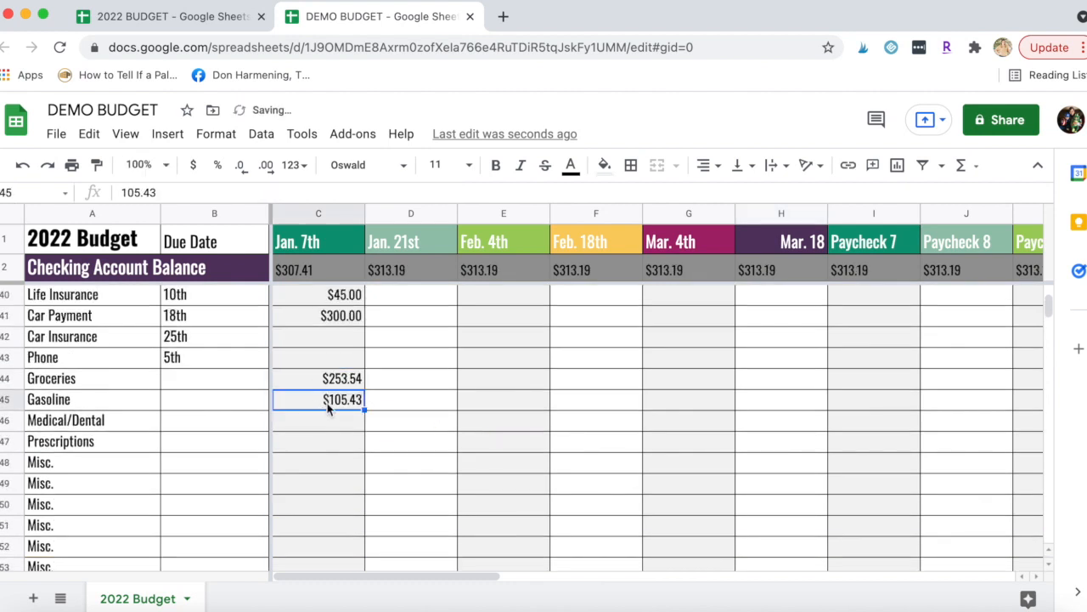
# Step: Check the Jan. 21st checking account balance against the Jan. 7th Gasoline amount
pyautogui.click(408, 277)
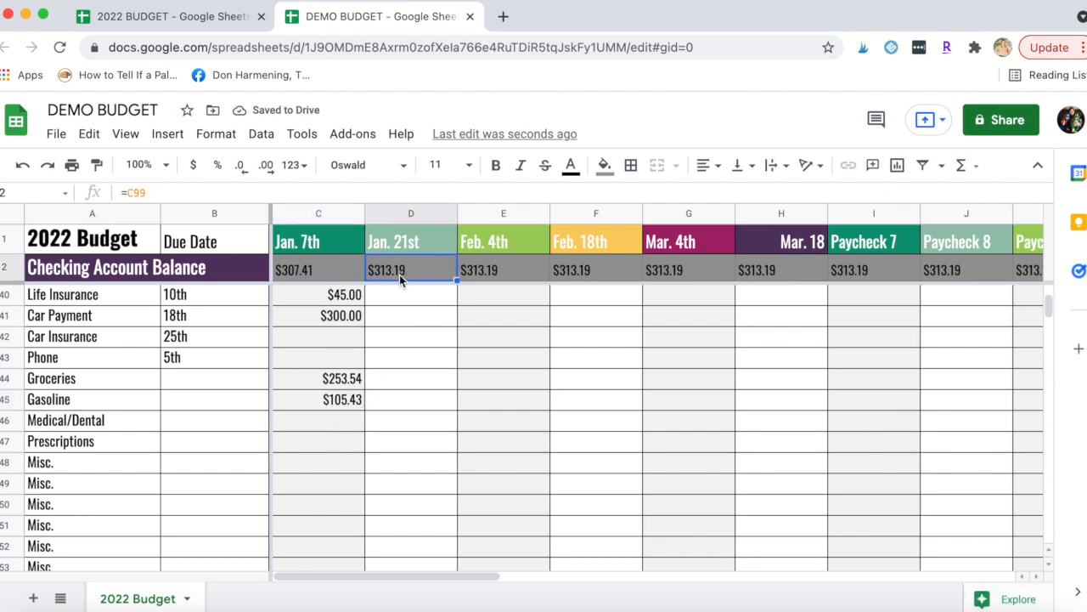
pyautogui.click(338, 402)
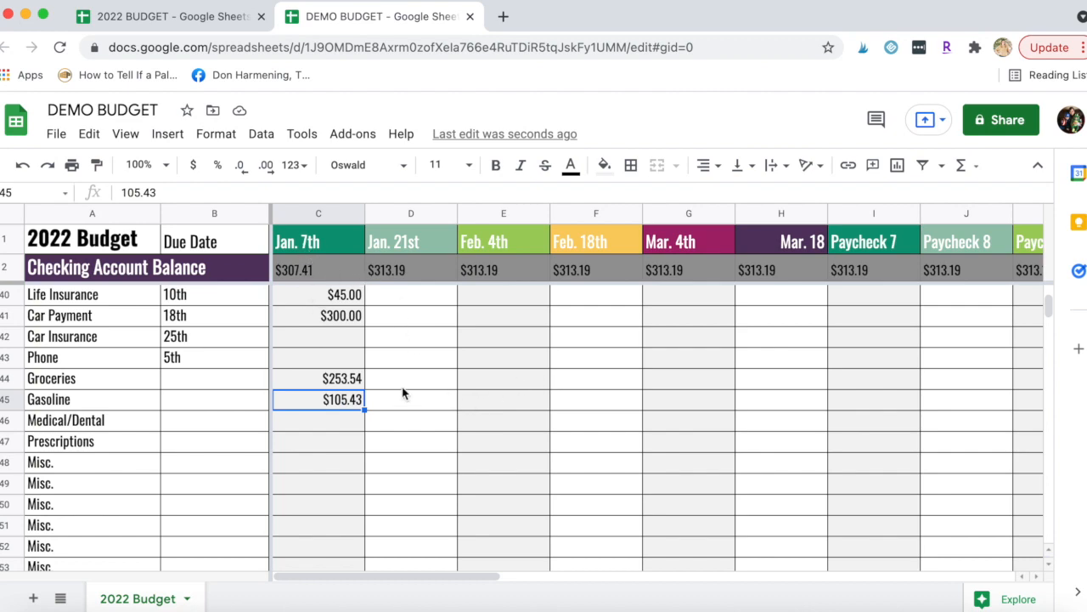
pyautogui.scroll(12, 403, 393)
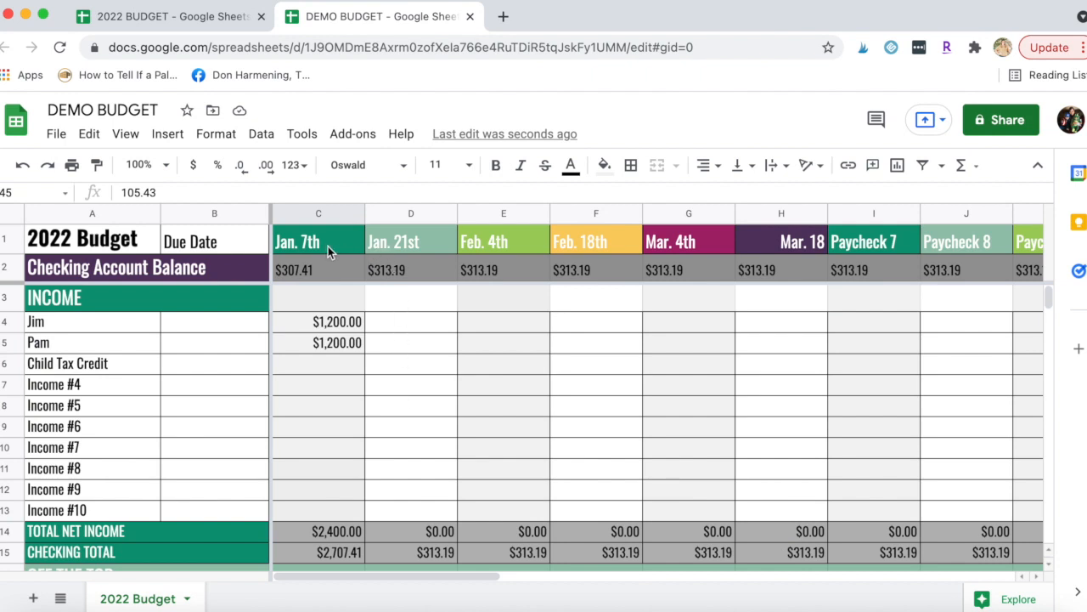
# Step: Try overwriting the Jan. 21st checking account balance with $251.29, and undo the change
pyautogui.click(426, 271)
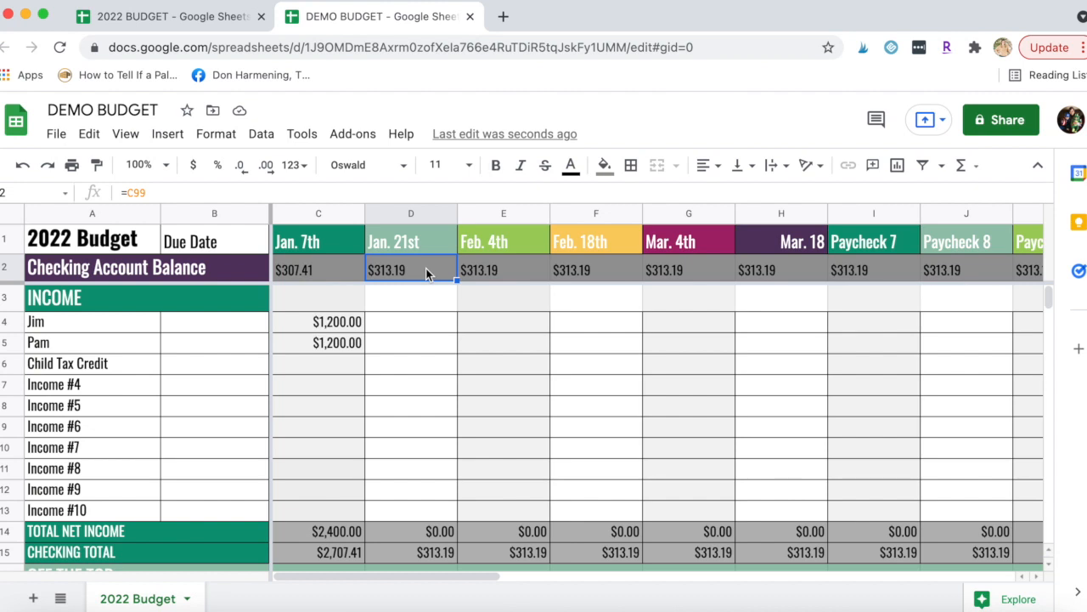
pyautogui.write('$2')
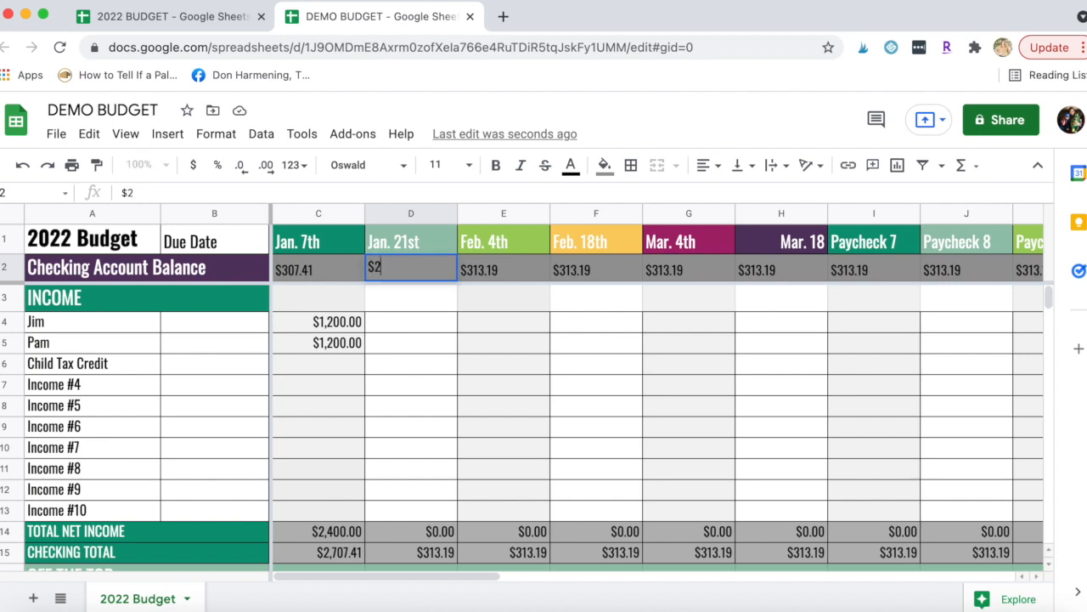
pyautogui.write('51.29')
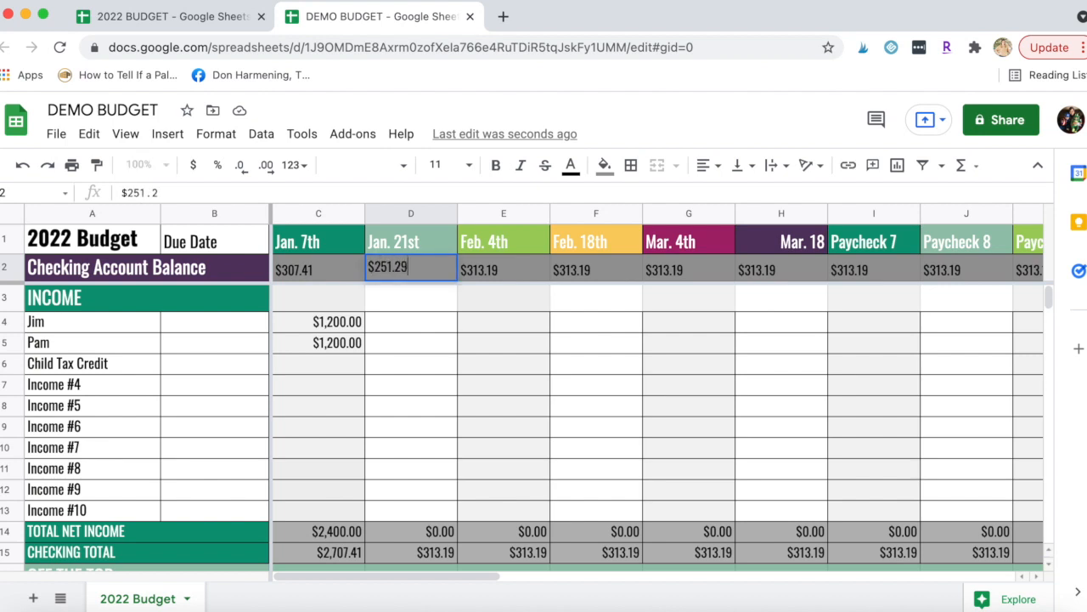
pyautogui.press('Return')
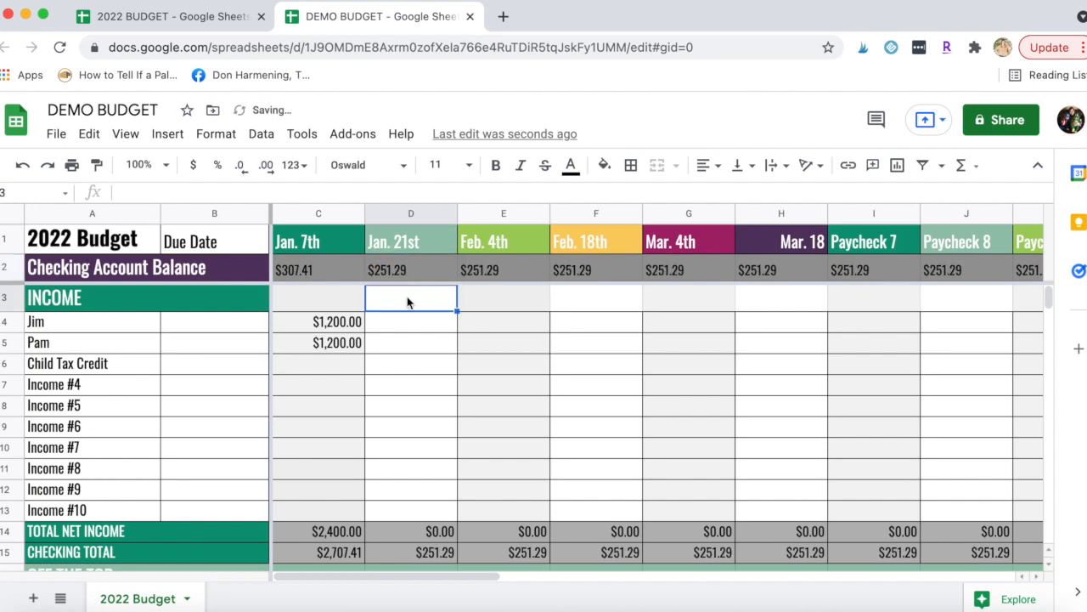
pyautogui.click(413, 268)
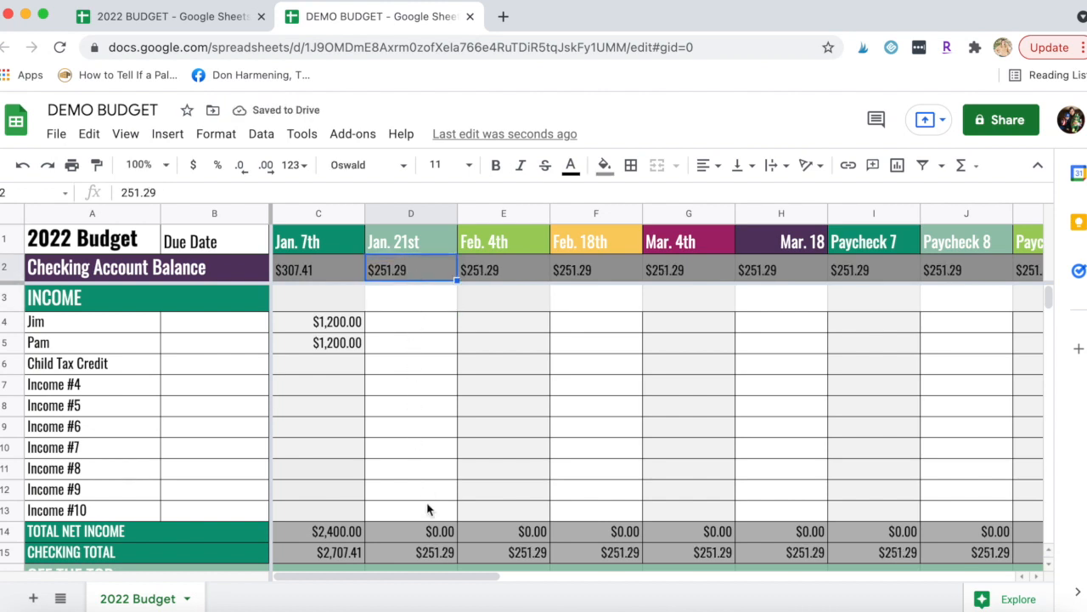
pyautogui.click(23, 168)
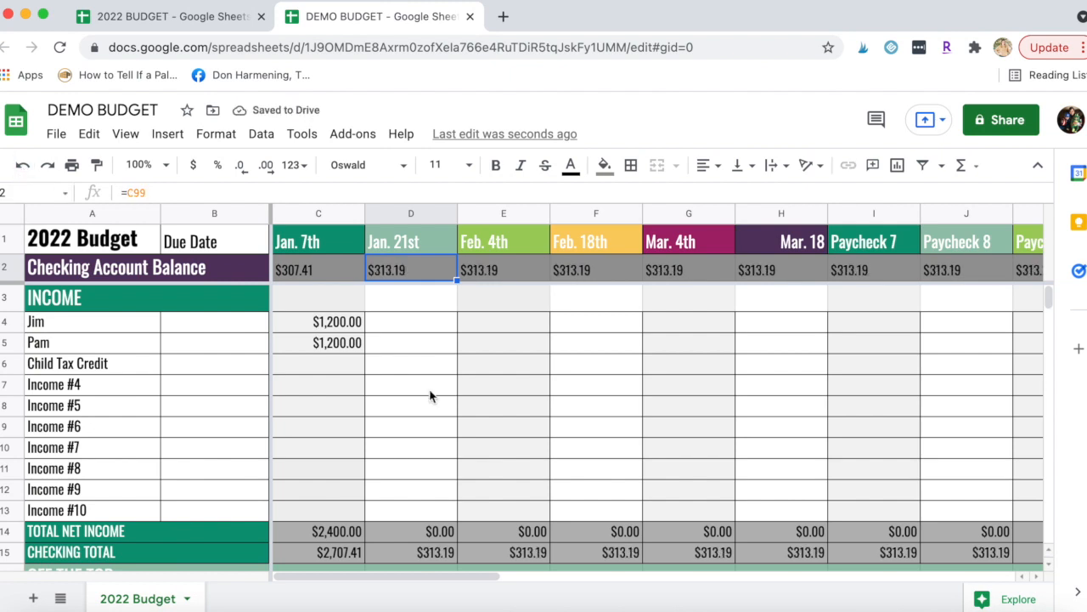
# Step: Enter the Jan. 21st income: $1,200.00 for each of the two earners and $550.00 for the Child Tax Credit
pyautogui.click(420, 321)
pyautogui.write('$1200.00')
pyautogui.press('Return')
pyautogui.write('$1200.00')
pyautogui.press('Return')
pyautogui.write('$550.9')
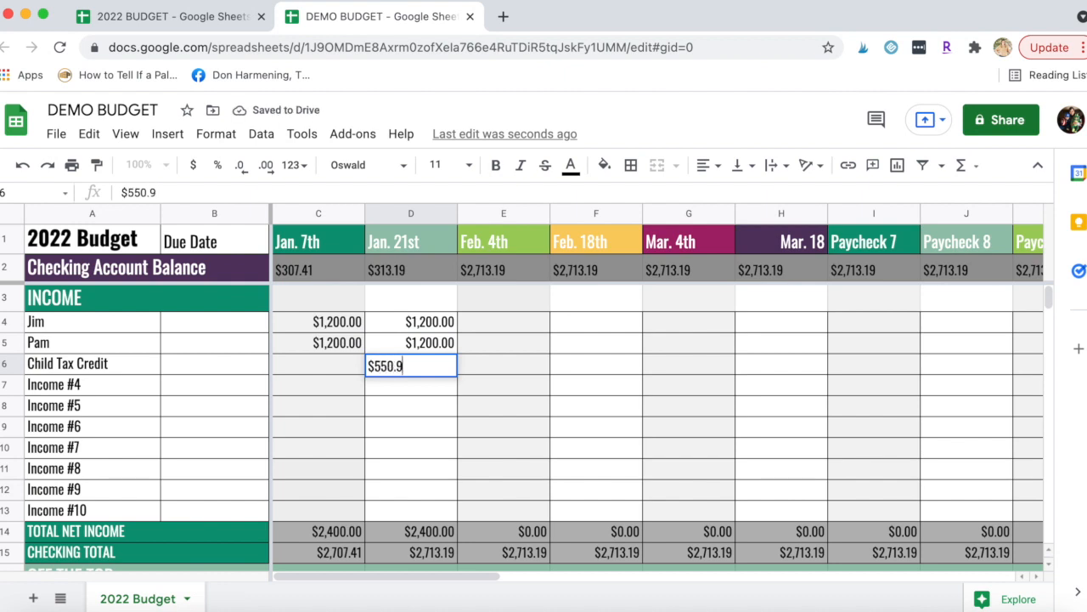
pyautogui.press('BackSpace')
pyautogui.write('00')
pyautogui.press('Return')
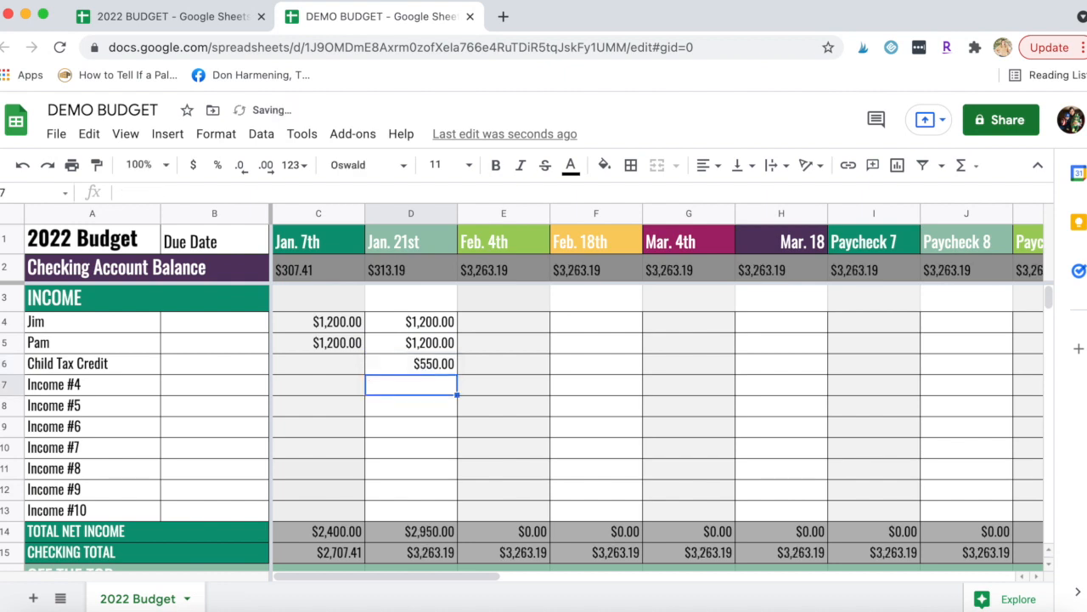
pyautogui.click(431, 428)
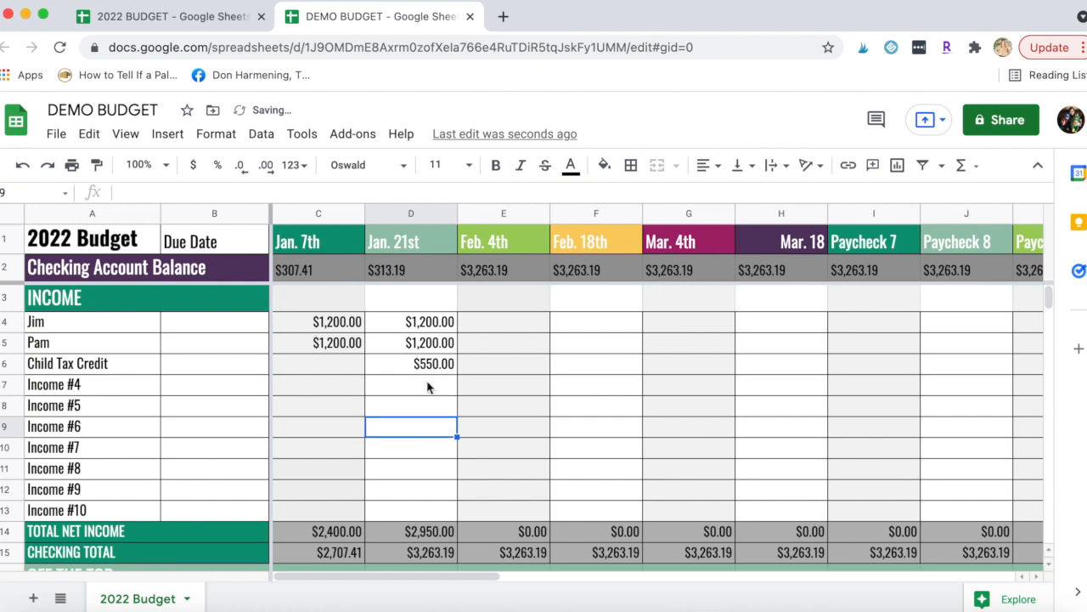
pyautogui.click(426, 367)
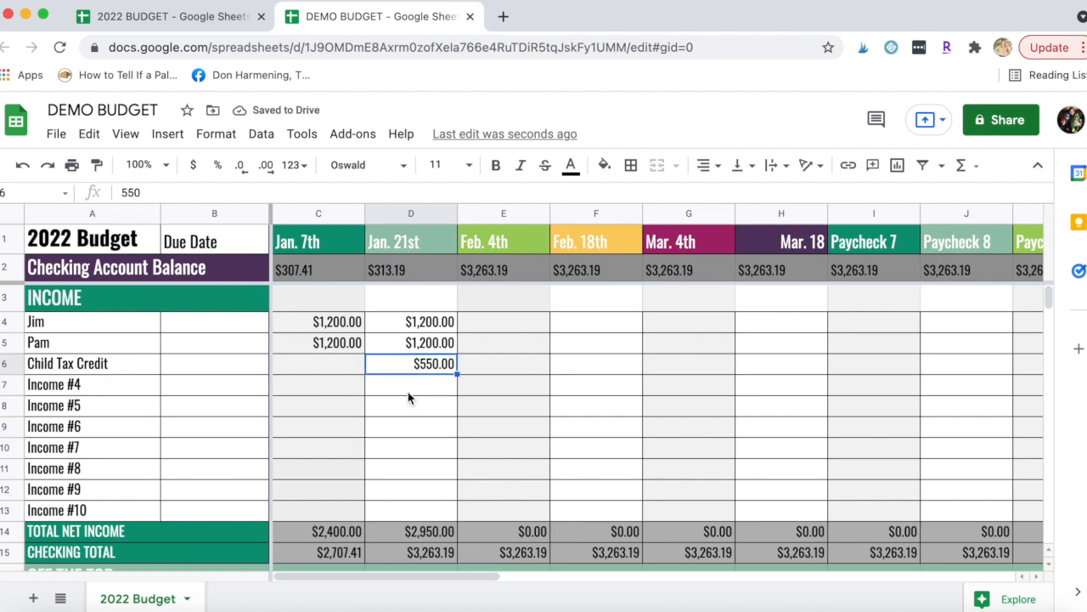
# Step: Enter the Jan. 21st Off the Top amounts: Church $295.00, Organization $50.00, and the ROTH IRA due on the 30th $300.00
pyautogui.scroll(-2, 409, 393)
pyautogui.scroll(-5, 409, 393)
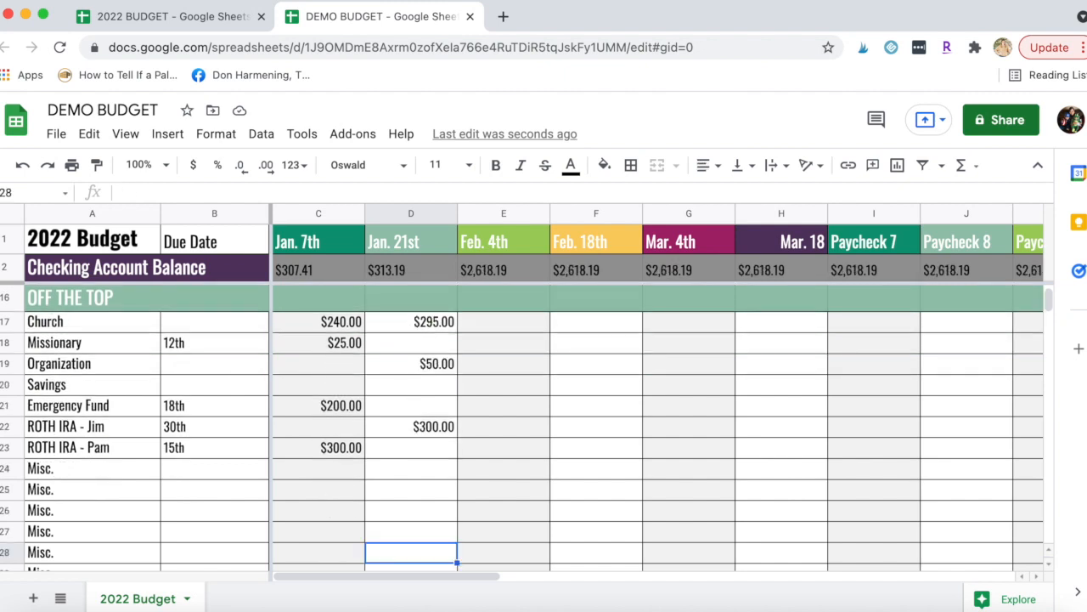
pyautogui.press('Down')
pyautogui.press('Down')
pyautogui.press('Down')
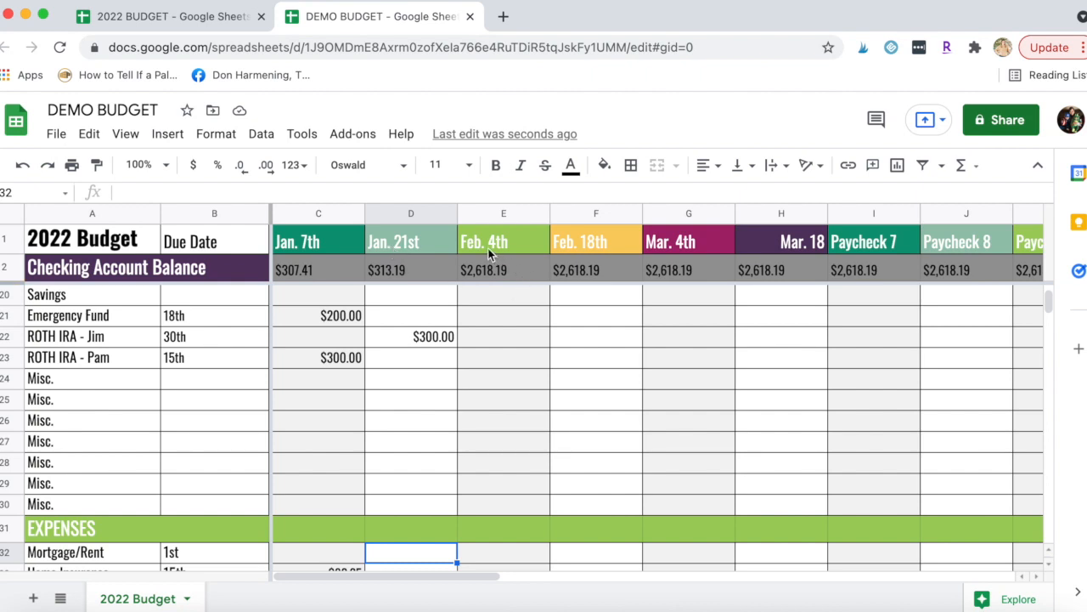
# Step: Set the Jan. 21st Mortgage/Rent amount to $850.00 in the Expenses section
pyautogui.scroll(-3, 402, 491)
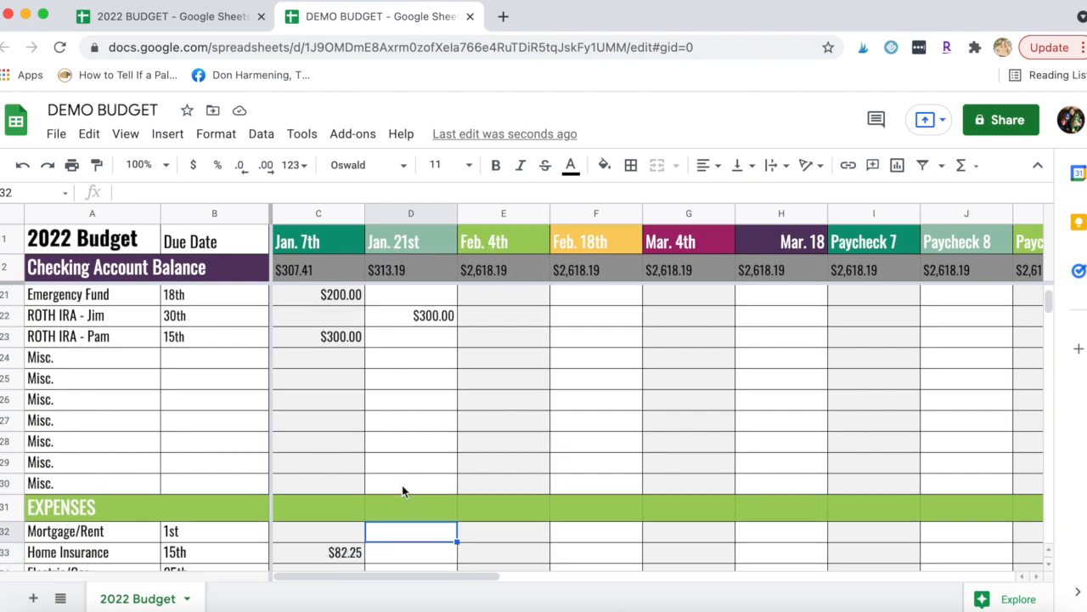
pyautogui.write('$')
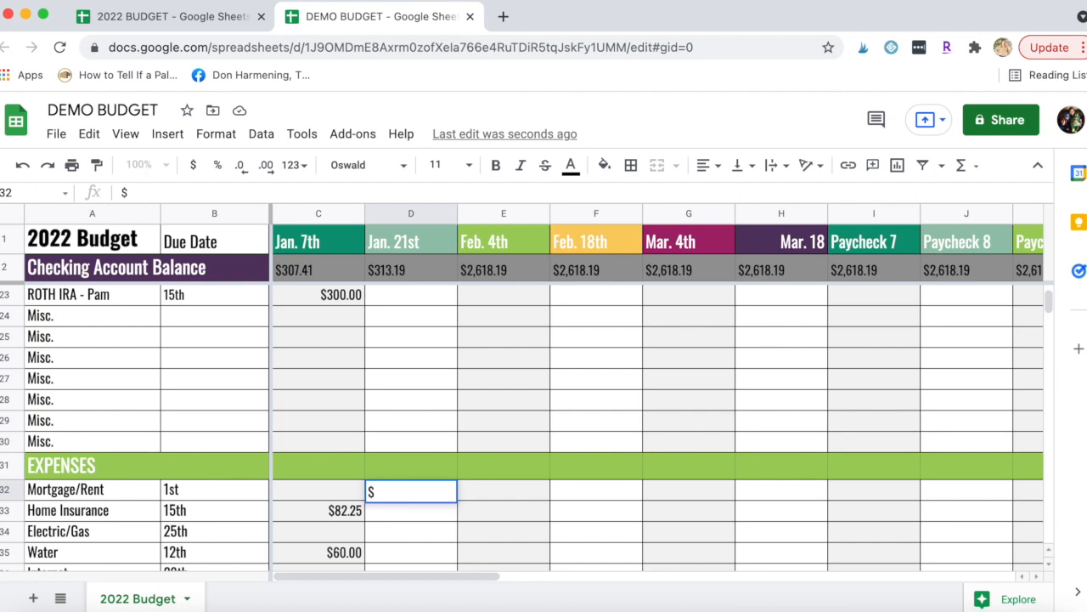
pyautogui.write('850.00')
pyautogui.press('Return')
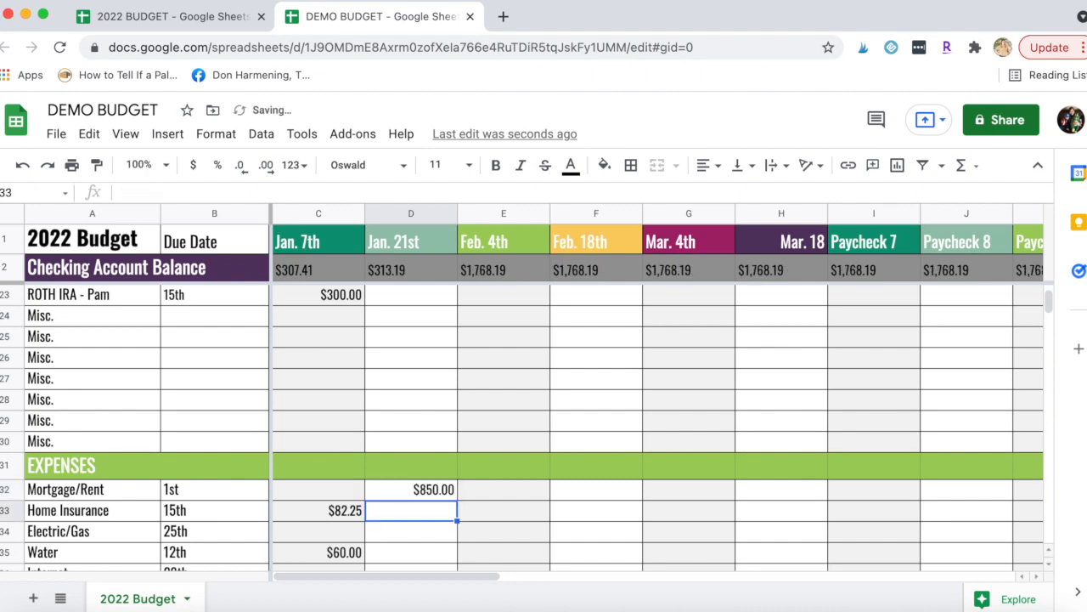
# Step: Set the Jan. 21st Electric/Gas amount to $250.00 in the Expenses section
pyautogui.press('Down')
pyautogui.write('$')
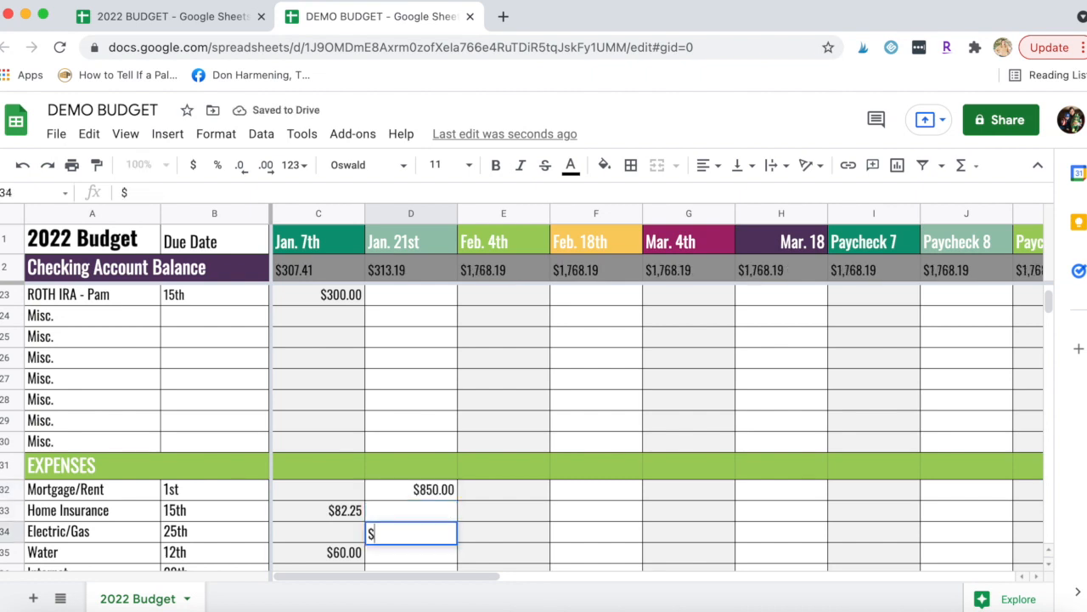
pyautogui.write('250.00')
pyautogui.press('Return')
pyautogui.click(425, 531)
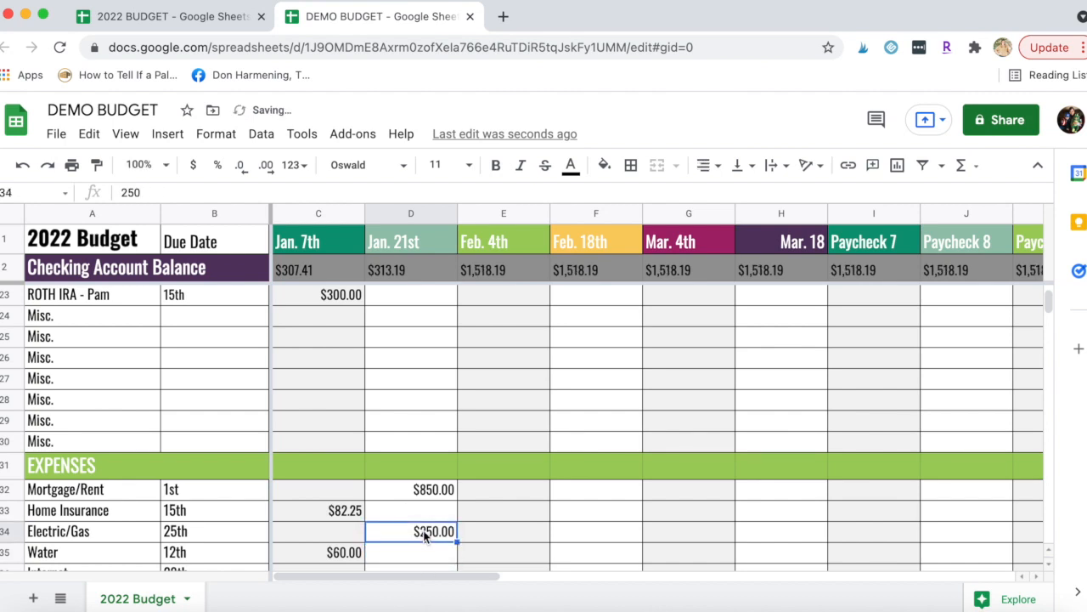
pyautogui.scroll(-2, 425, 535)
pyautogui.click(413, 511)
pyautogui.click(419, 495)
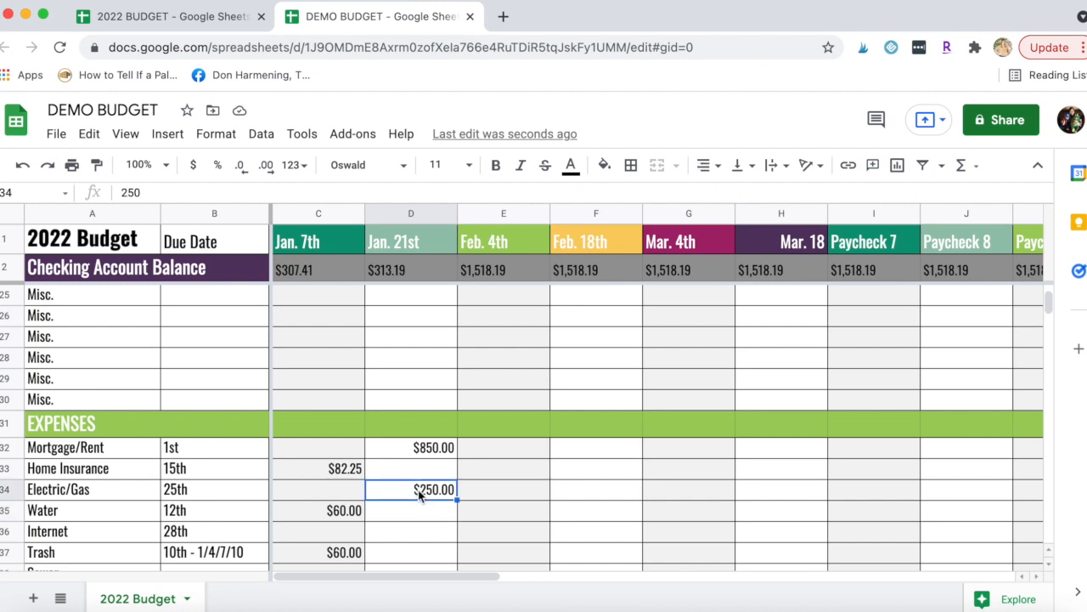
# Step: Set the Jan. 21st Electric/Gas amount to $241.29 in the Expenses section
pyautogui.write('$24')
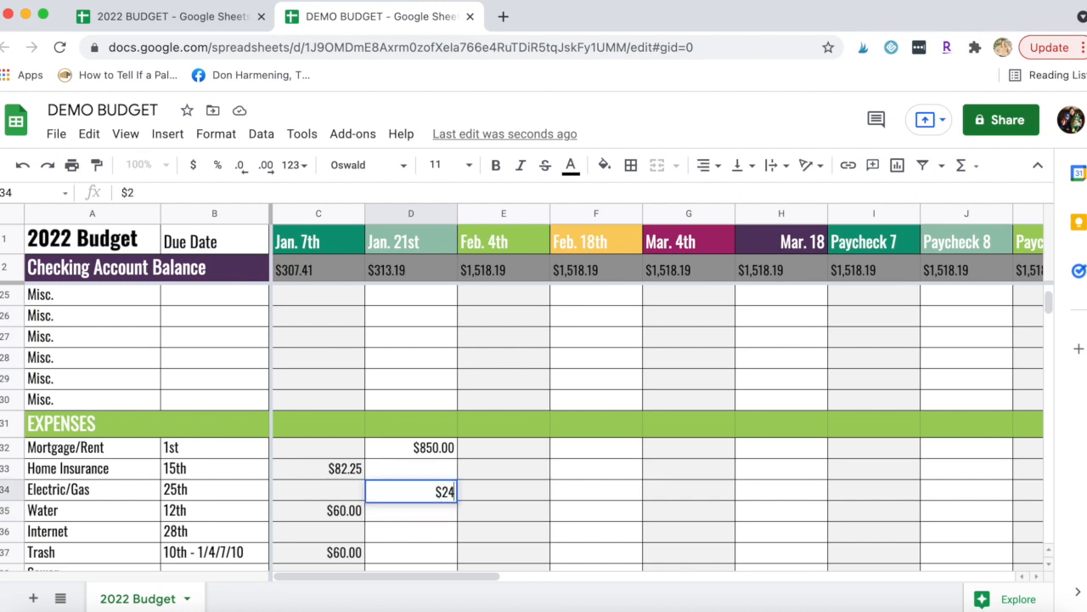
pyautogui.write('1.29')
pyautogui.press('Return')
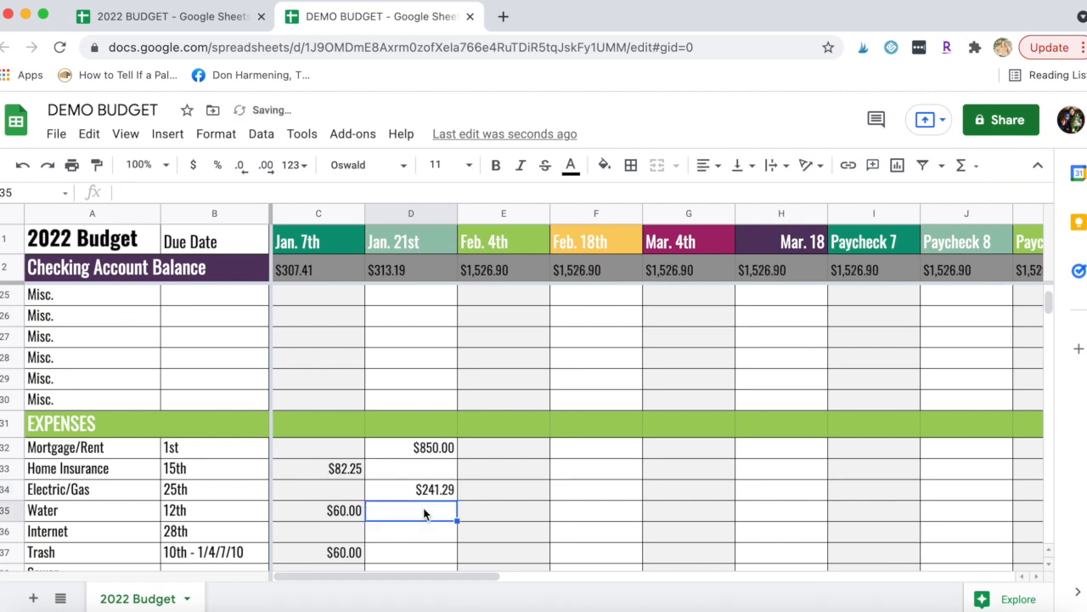
# Step: Examine the Annual Totals for each income source and for Total Net Income
pyautogui.scroll(10, 451, 431)
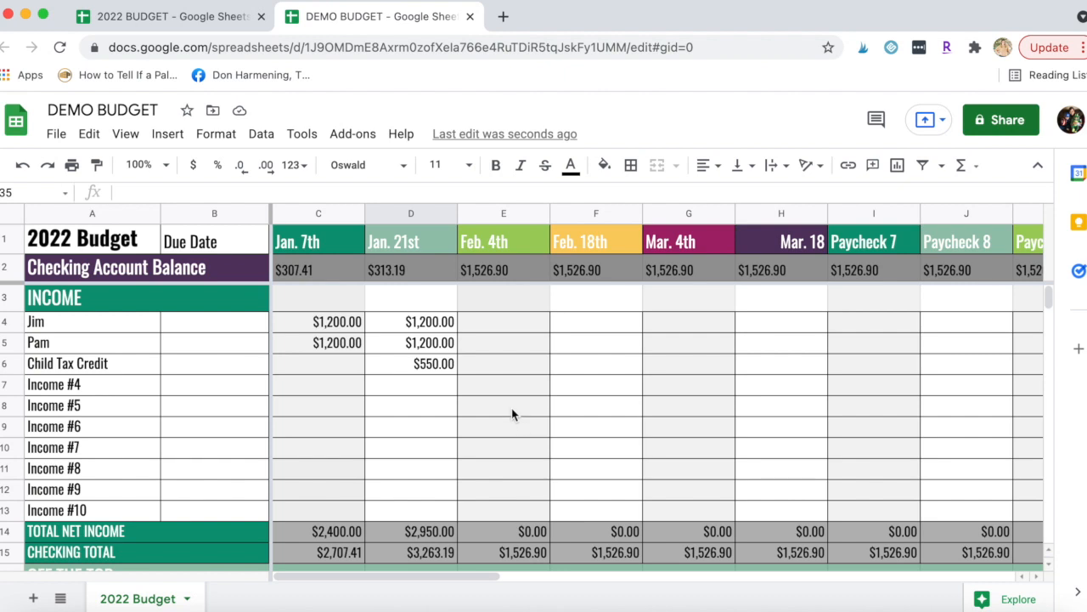
pyautogui.hscroll(20, 503, 411)
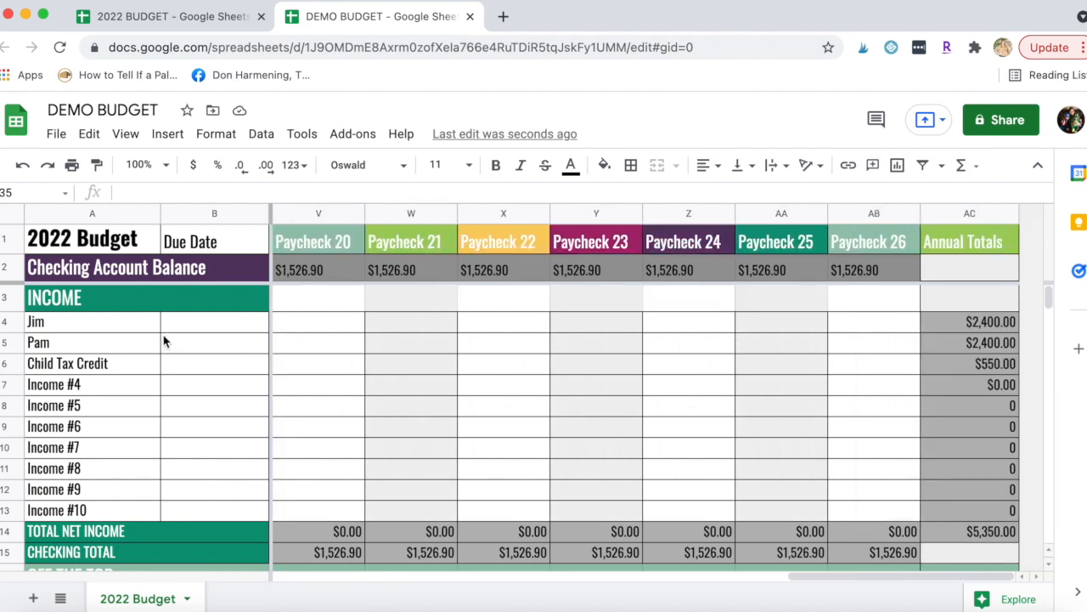
pyautogui.click(982, 323)
pyautogui.click(977, 341)
pyautogui.click(971, 367)
pyautogui.click(964, 427)
pyautogui.click(963, 489)
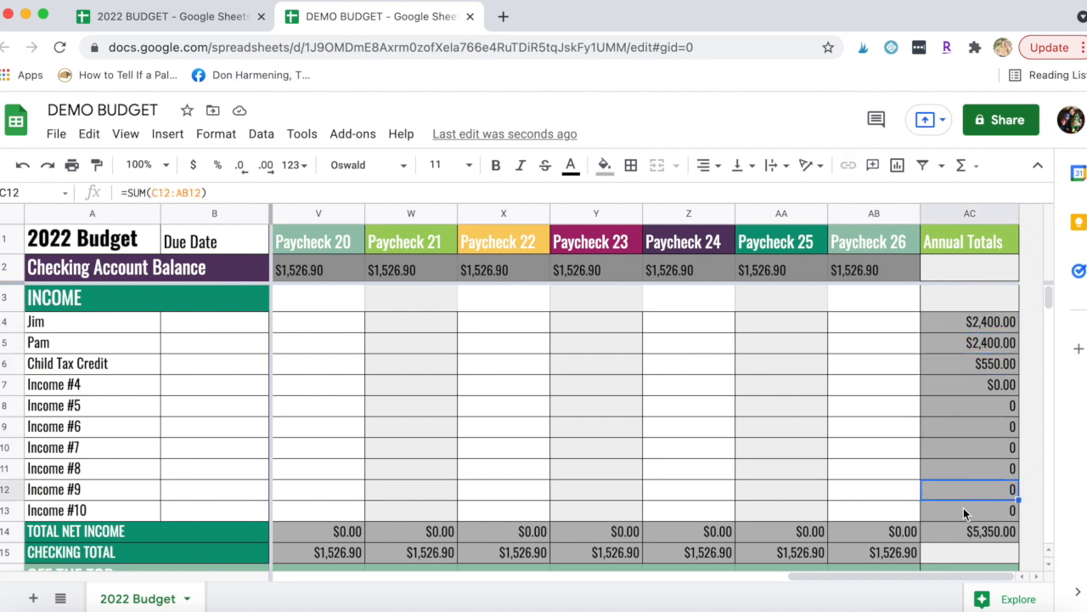
pyautogui.scroll(-1, 964, 507)
pyautogui.click(962, 505)
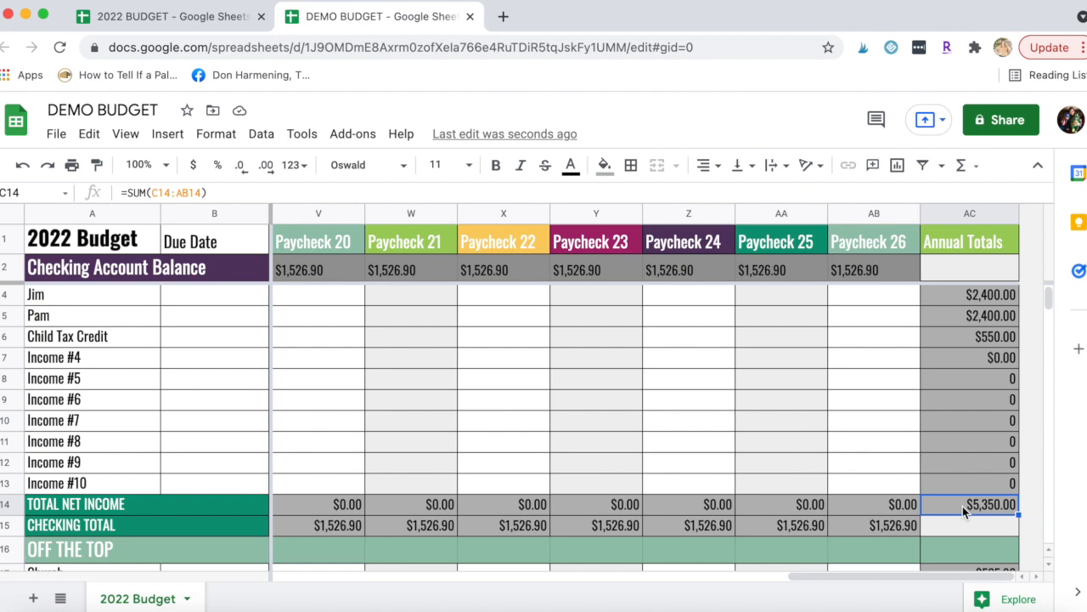
# Step: Review the Annual Totals for the Off the Top items and the household bills in the Expenses section
pyautogui.scroll(-1, 962, 507)
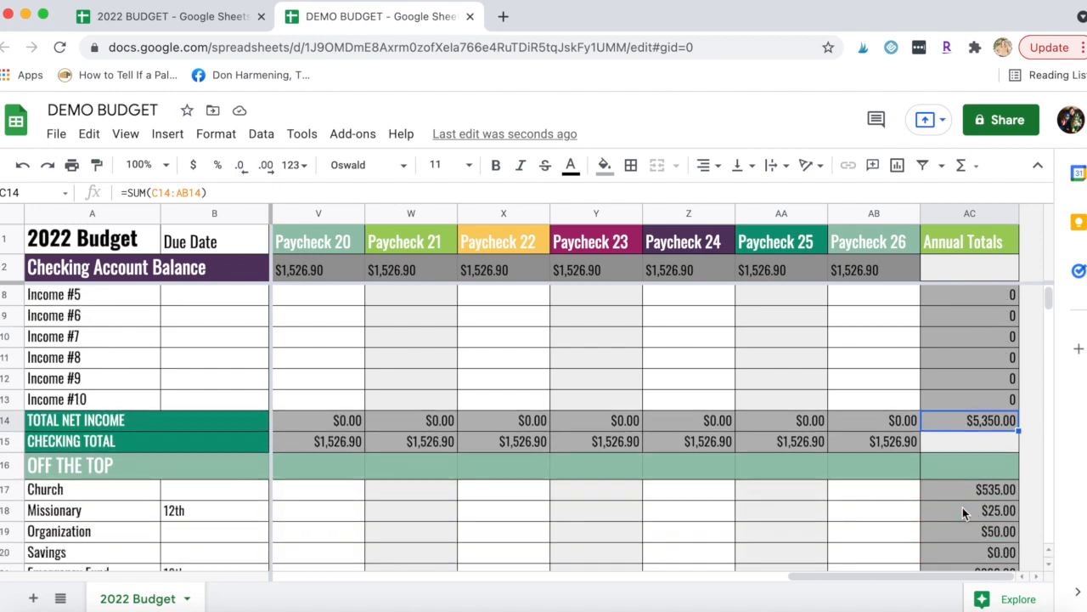
pyautogui.scroll(-1, 955, 491)
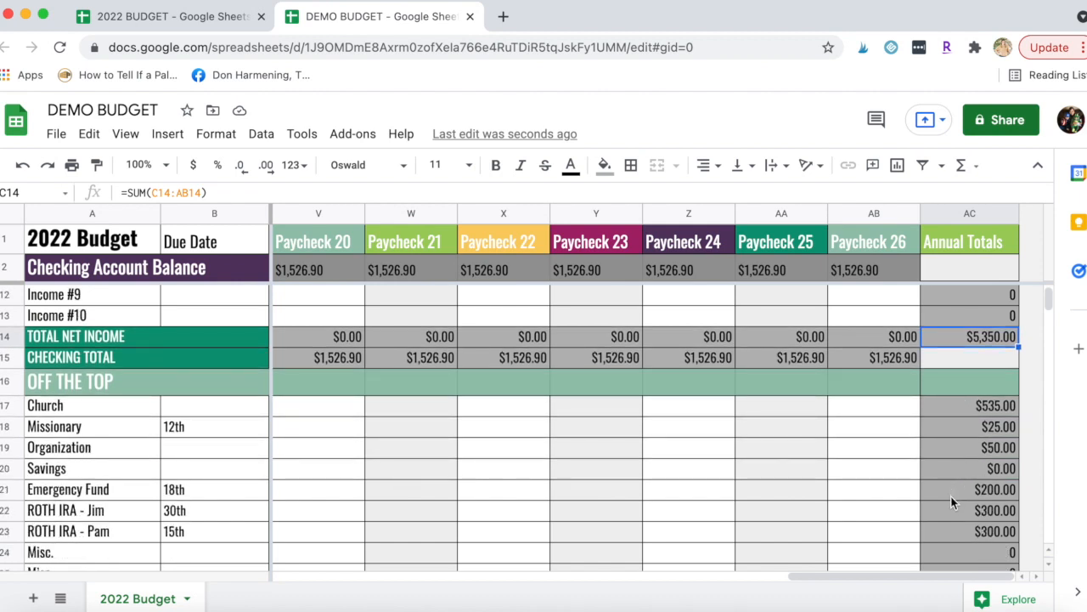
pyautogui.scroll(-3, 950, 495)
pyautogui.hscroll(-1, 955, 463)
pyautogui.hscroll(1, 956, 463)
pyautogui.scroll(-2, 956, 463)
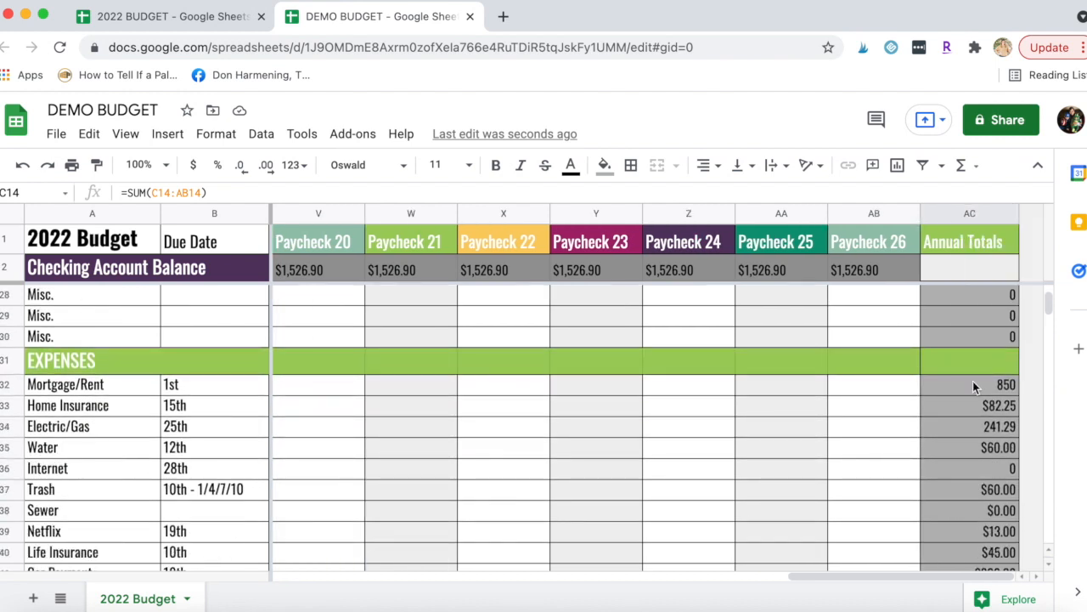
pyautogui.scroll(-1, 970, 411)
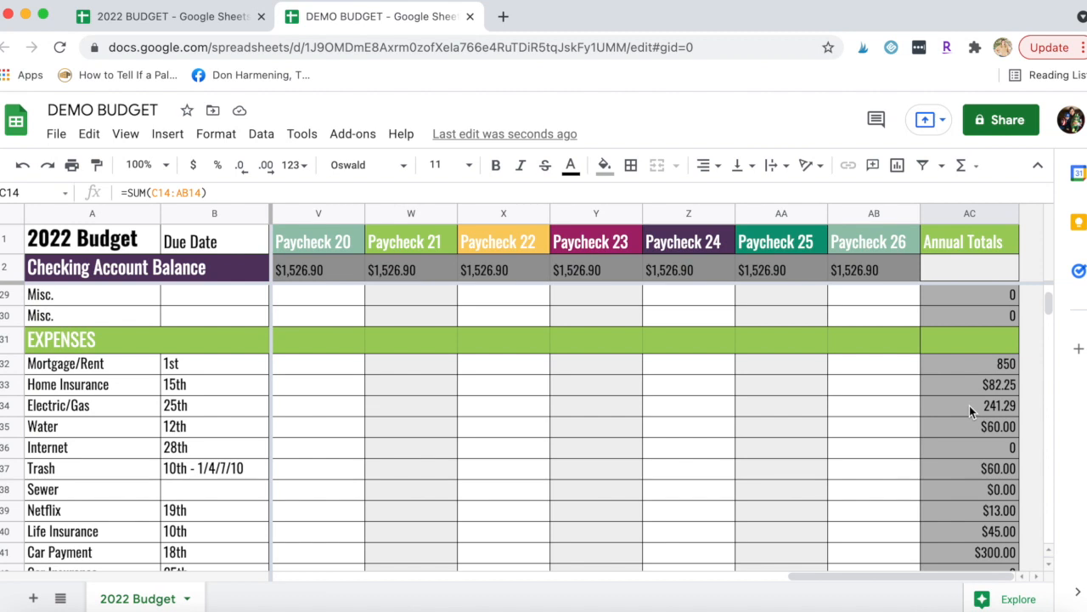
pyautogui.scroll(-2, 969, 405)
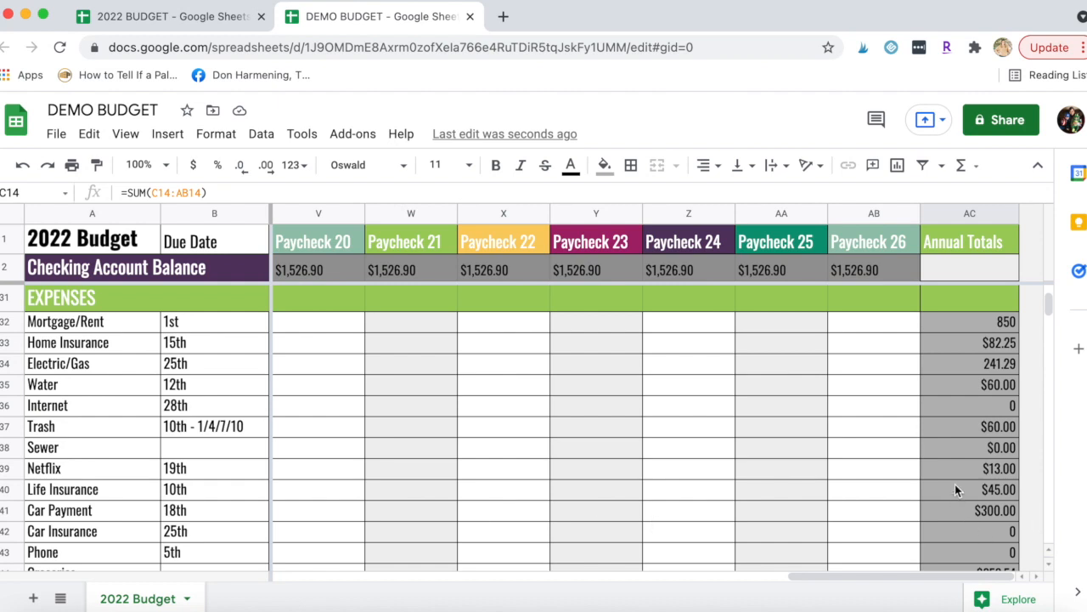
# Step: Review the Annual Totals for the remaining Expenses, Personal and Savings categories, and inspect the formula in the Left in Checking row
pyautogui.scroll(-6, 964, 476)
pyautogui.scroll(-8, 963, 471)
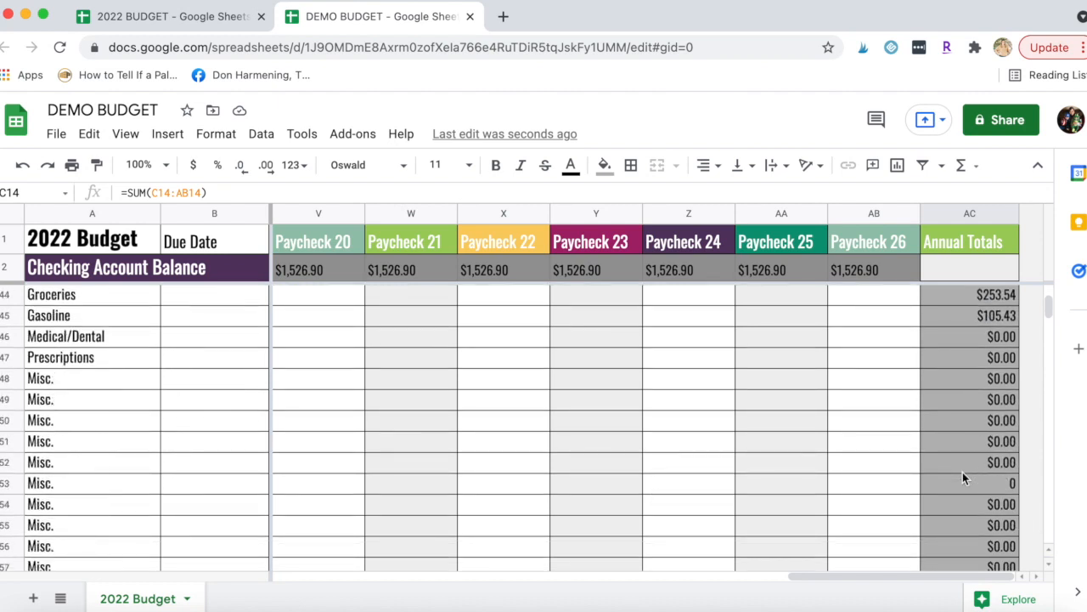
pyautogui.scroll(-1, 962, 472)
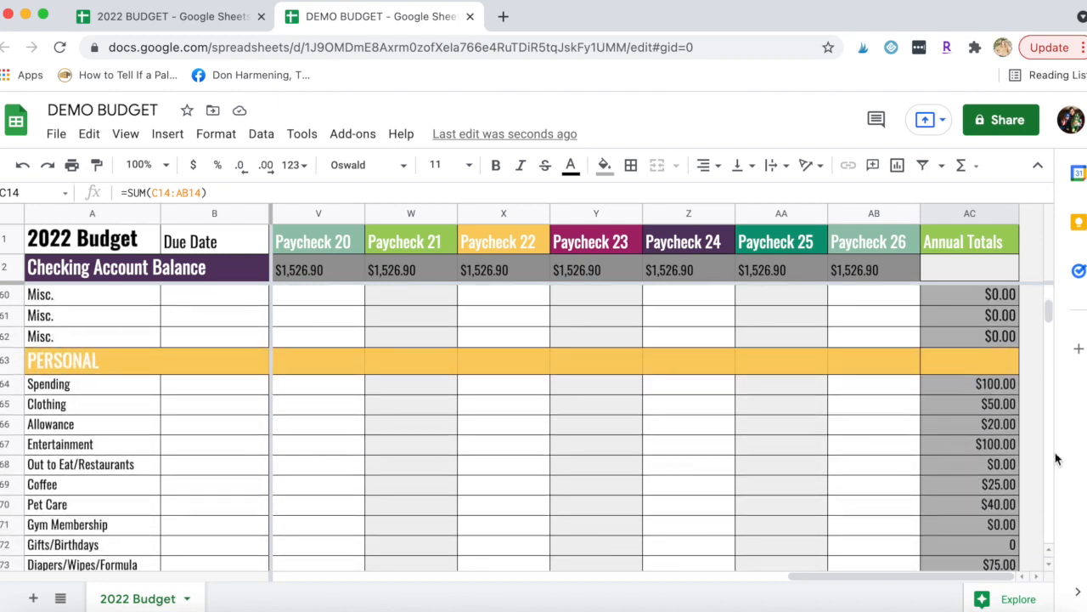
pyautogui.scroll(-3, 951, 464)
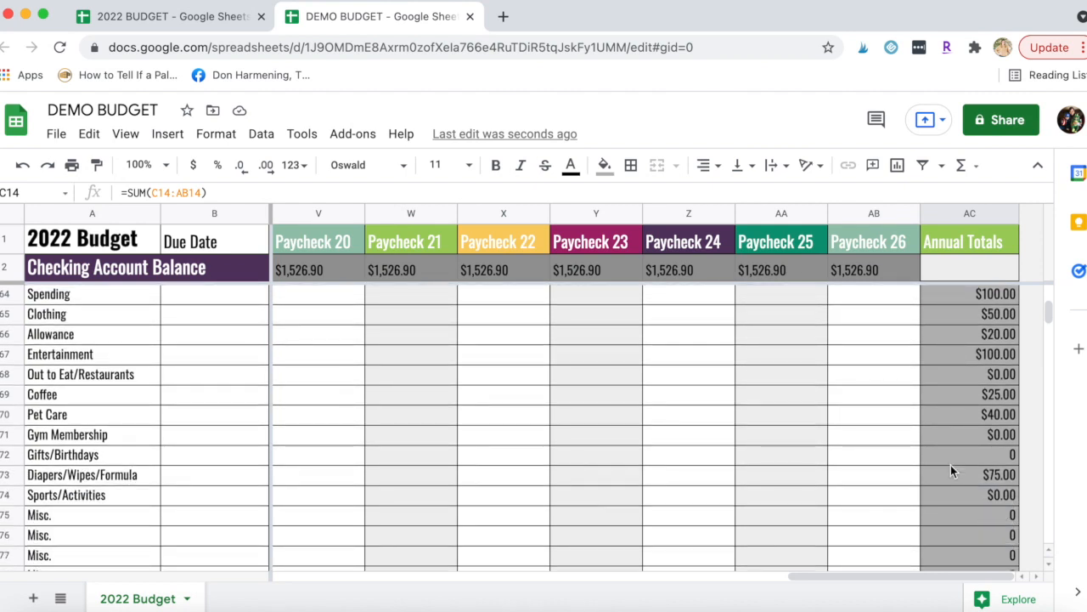
pyautogui.scroll(-10, 950, 465)
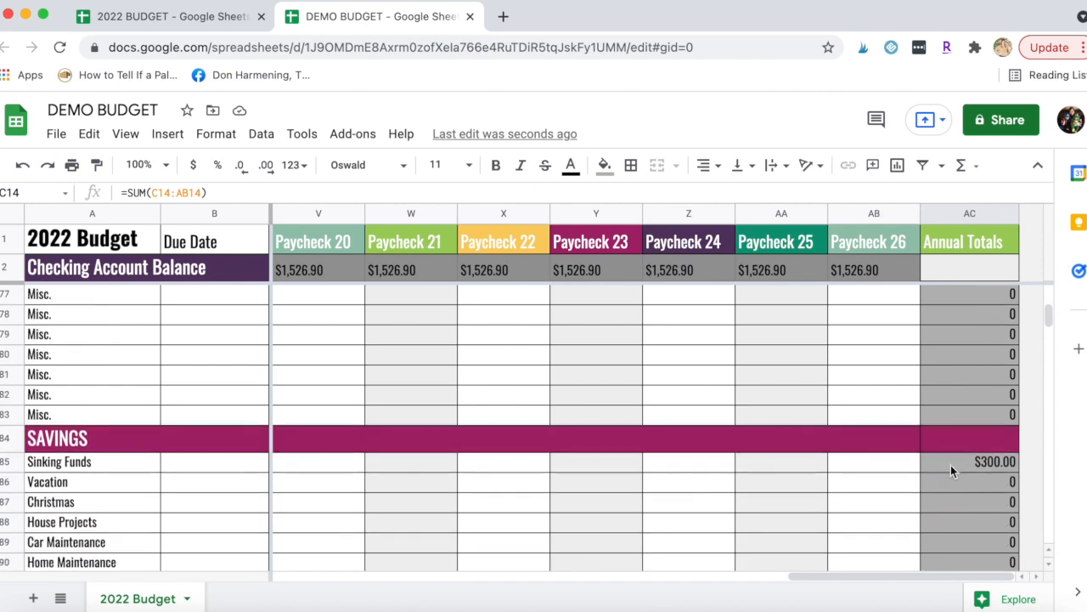
pyautogui.scroll(-1, 951, 472)
pyautogui.scroll(-1, 964, 421)
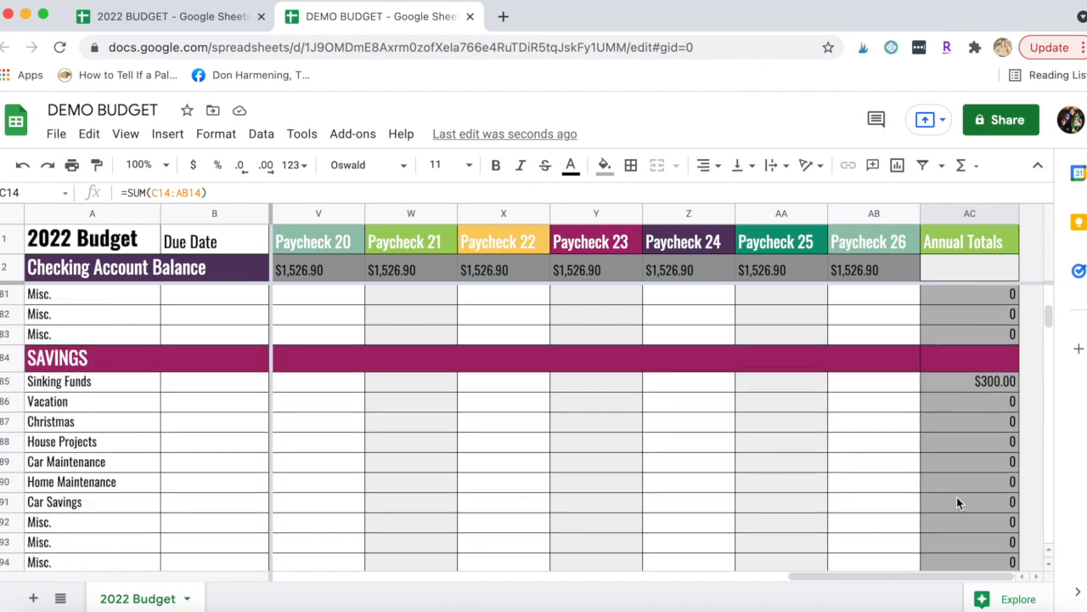
pyautogui.scroll(-3, 956, 495)
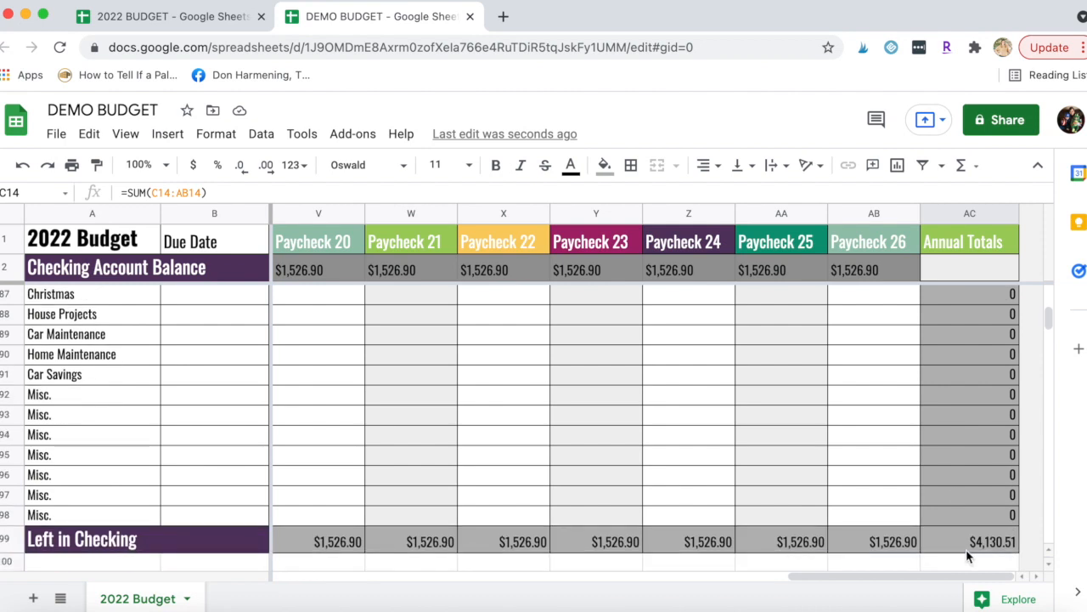
pyautogui.click(966, 549)
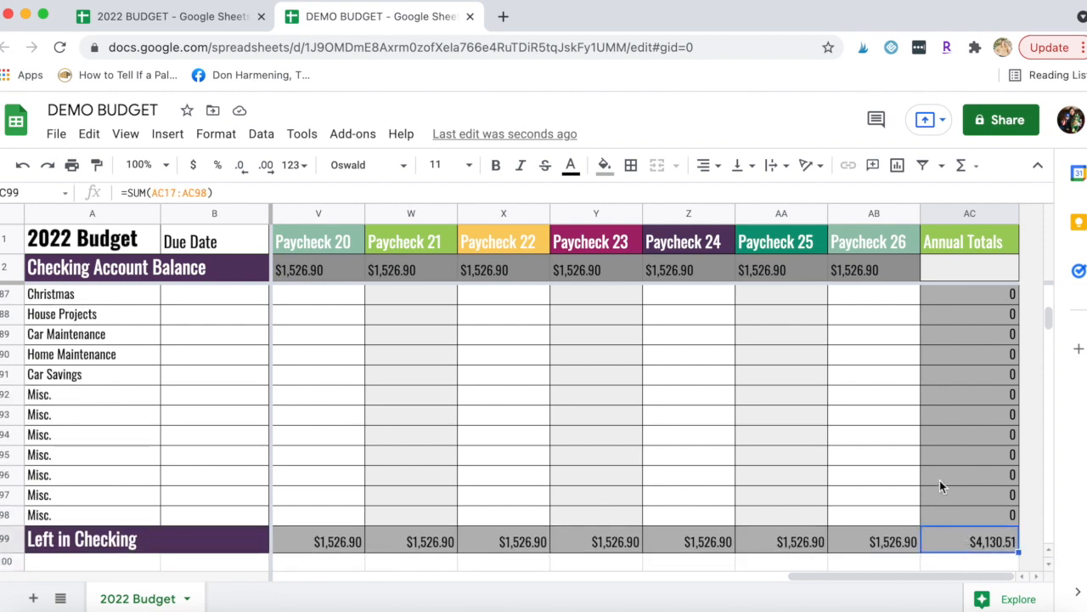
# Step: Inspect the Left in Checking formula for Jan. 21st, and return to the Income section
pyautogui.hscroll(-15, 305, 482)
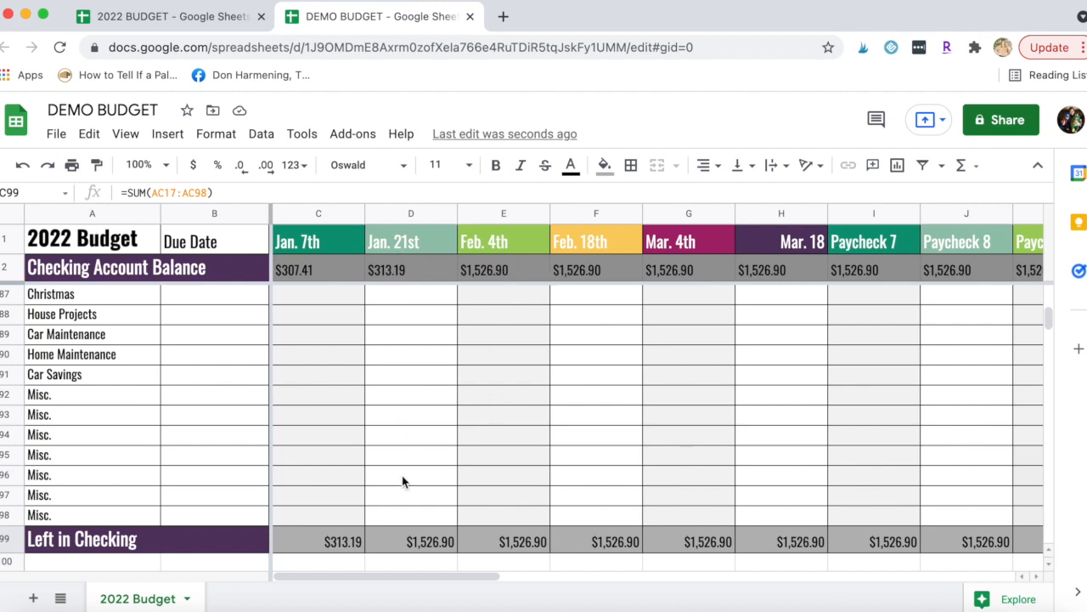
pyautogui.click(414, 544)
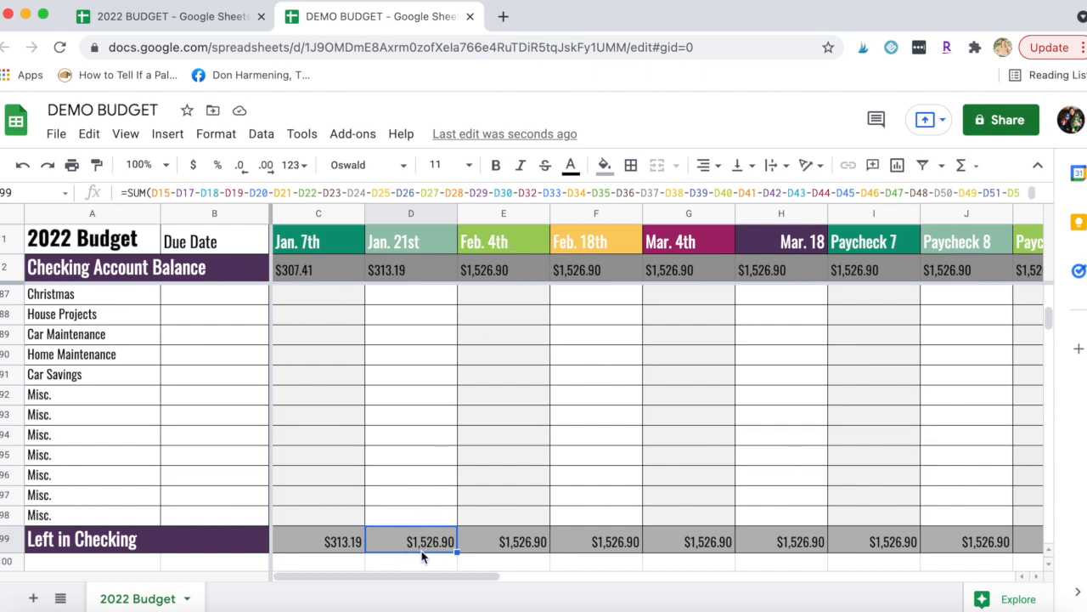
pyautogui.scroll(20, 427, 426)
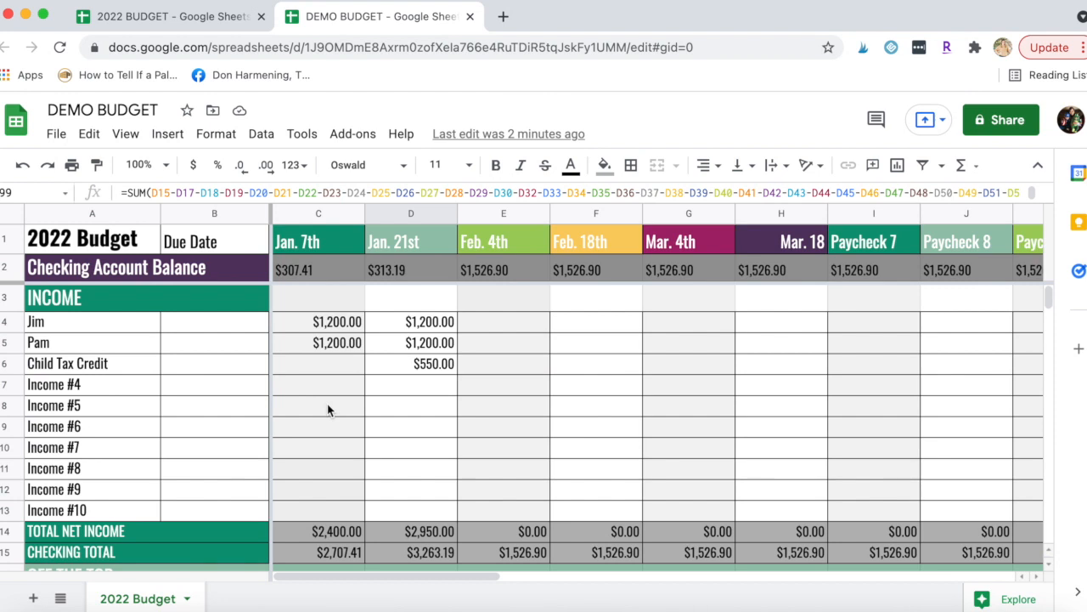